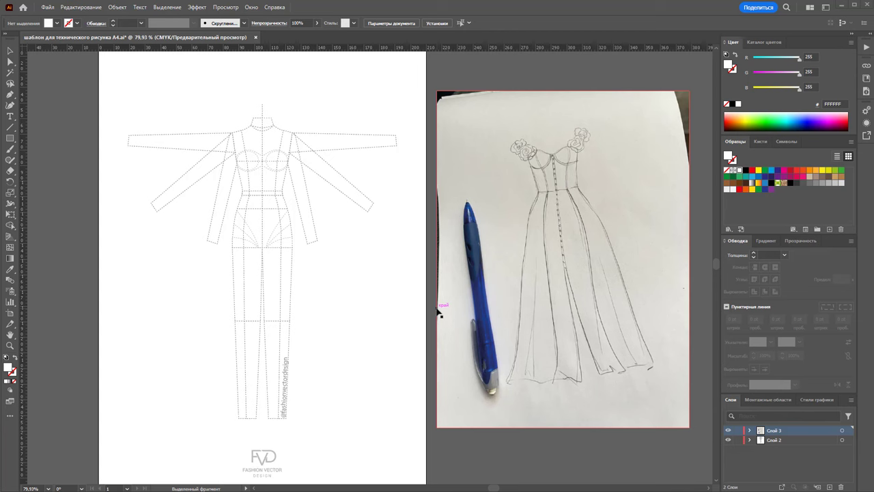
# Delete the template figure's left and right outstretched arms with the Direct Selection tool
pyautogui.click(67, 243)
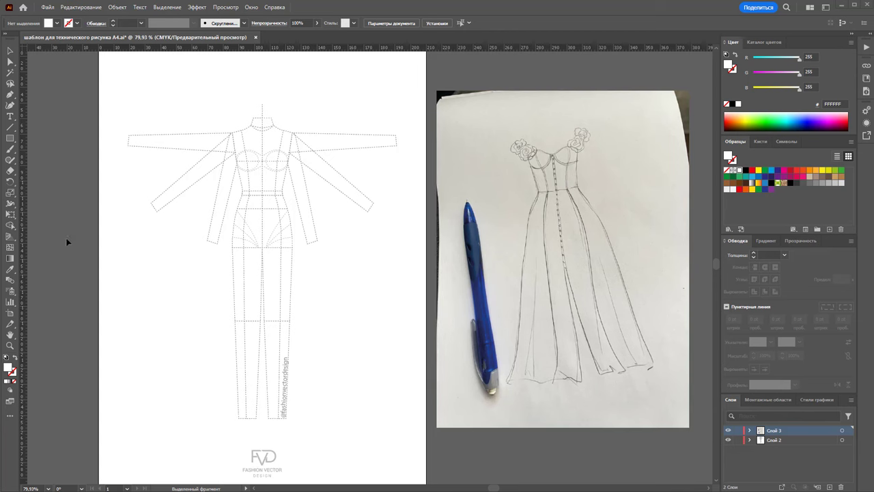
pyautogui.click(10, 62)
pyautogui.moveTo(106, 99); pyautogui.dragTo(162, 243)
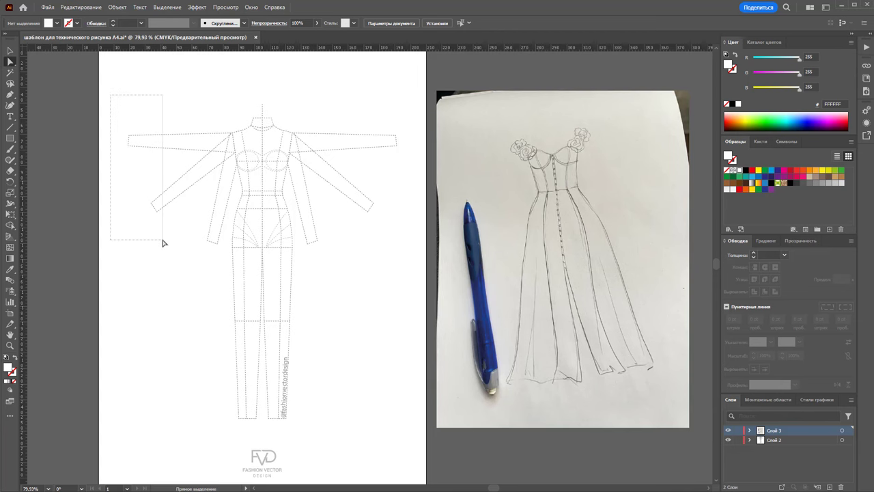
pyautogui.press('Delete')
pyautogui.moveTo(373, 100); pyautogui.dragTo(334, 217)
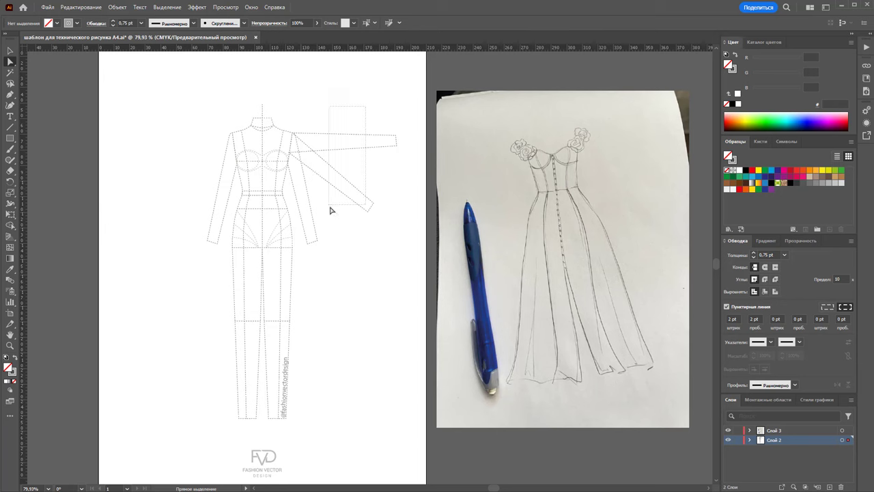
pyautogui.press('Delete')
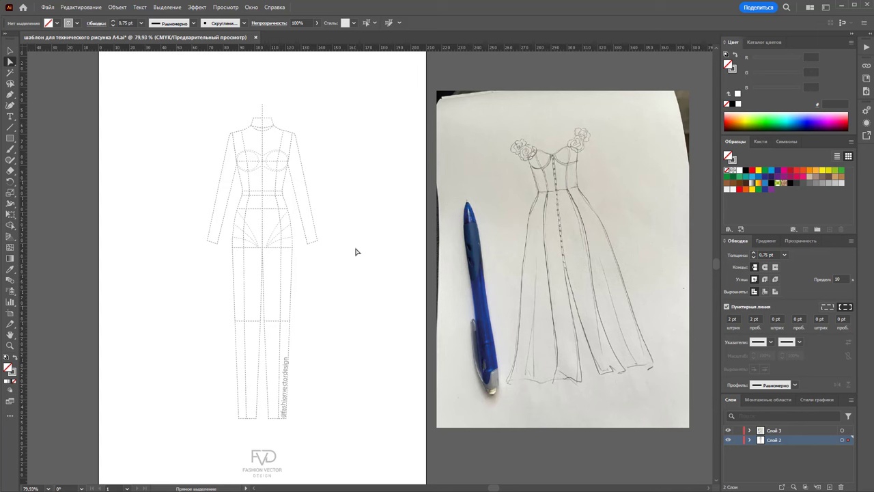
# Lock the template layer, add a new layer, and set a solid near-black 1D1D1B stroke
pyautogui.click(738, 439)
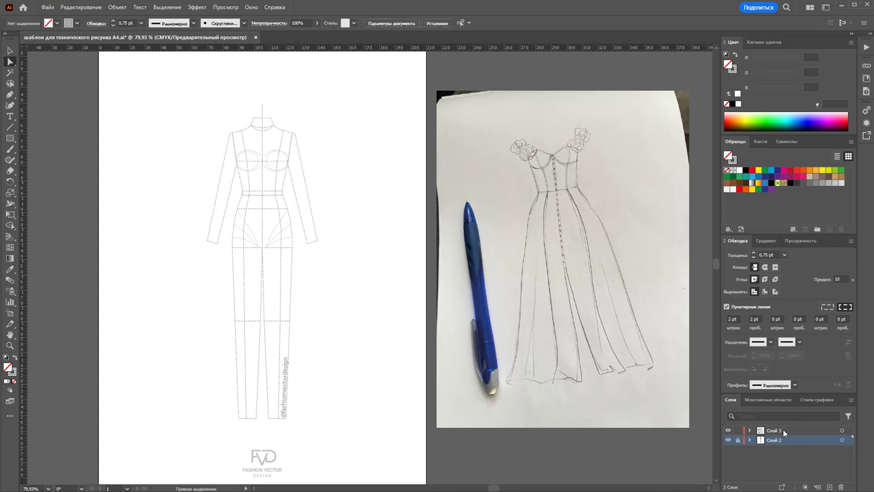
pyautogui.click(830, 487)
pyautogui.click(727, 306)
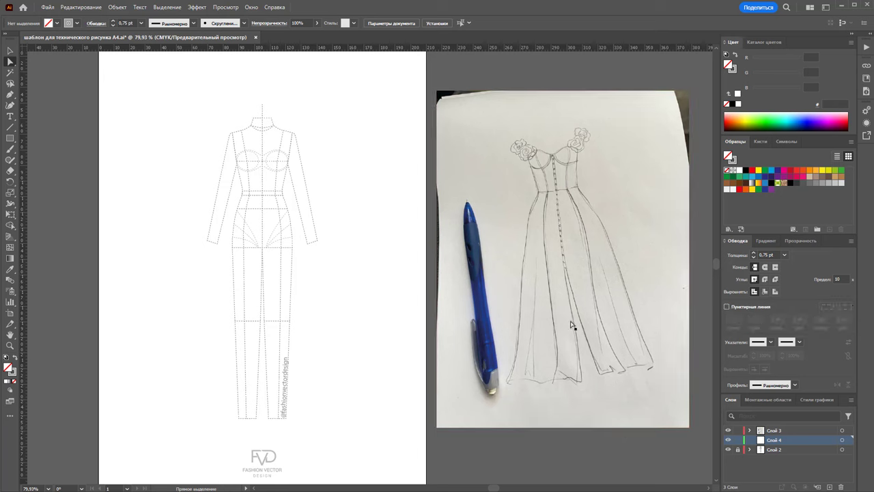
pyautogui.click(13, 373)
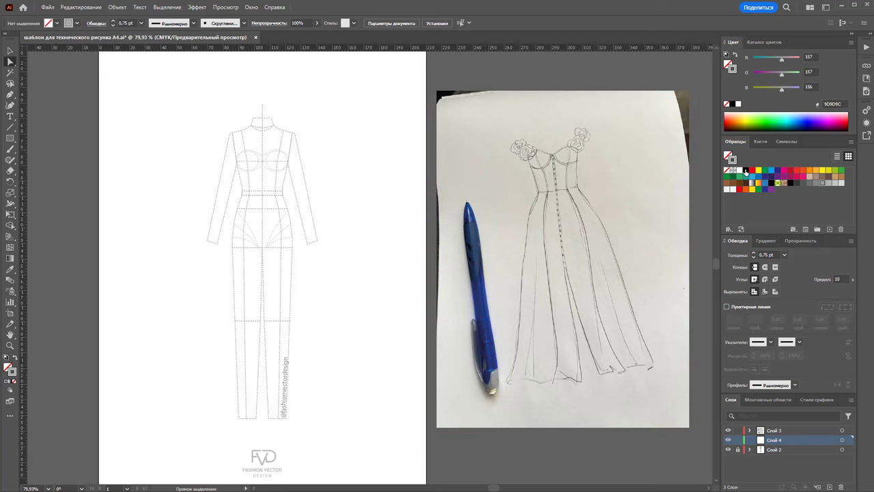
# Zoom in on the figure's bodice with the Zoom tool
pyautogui.click(535, 127)
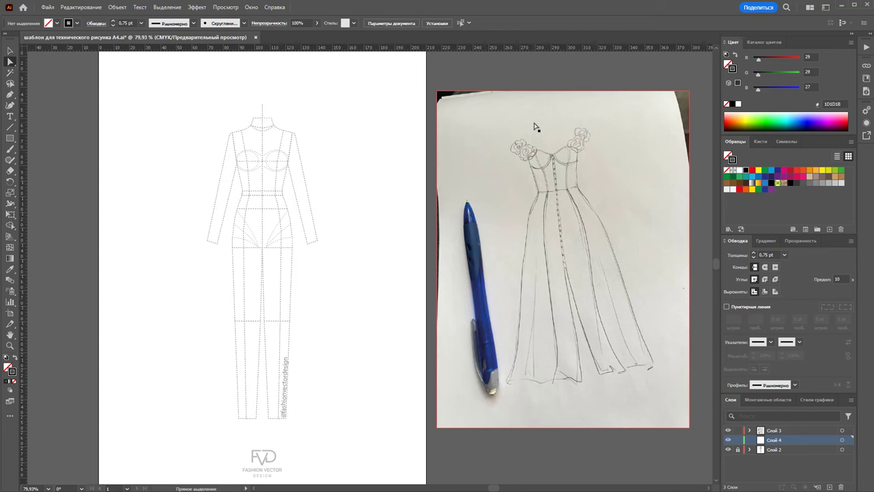
pyautogui.click(110, 297)
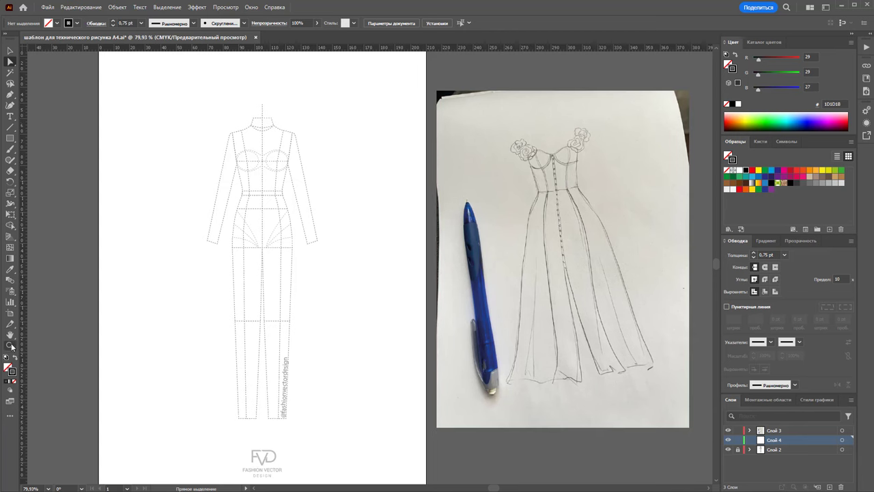
pyautogui.click(10, 345)
pyautogui.moveTo(248, 170); pyautogui.dragTo(426, 253)
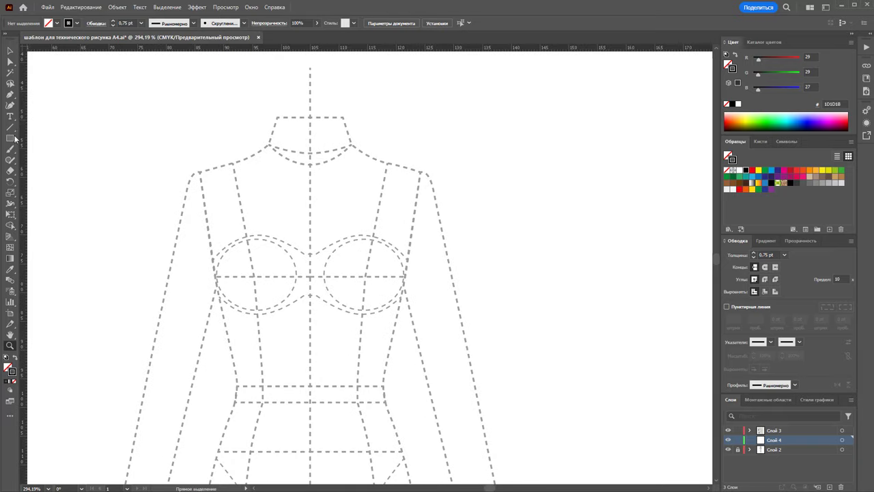
# Pen a closed right bodice half: neckline curve over the cup, side seam, waist, back to centre front
pyautogui.click(10, 94)
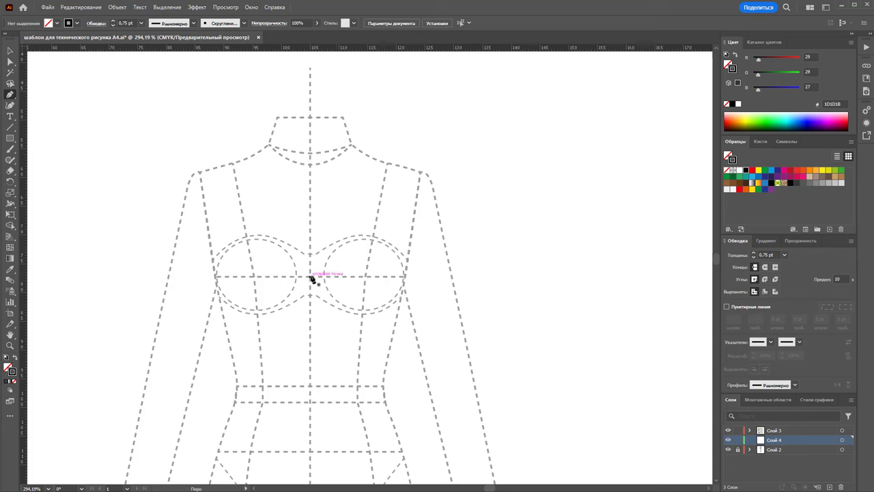
pyautogui.click(310, 276)
pyautogui.moveTo(370, 240); pyautogui.dragTo(399, 244)
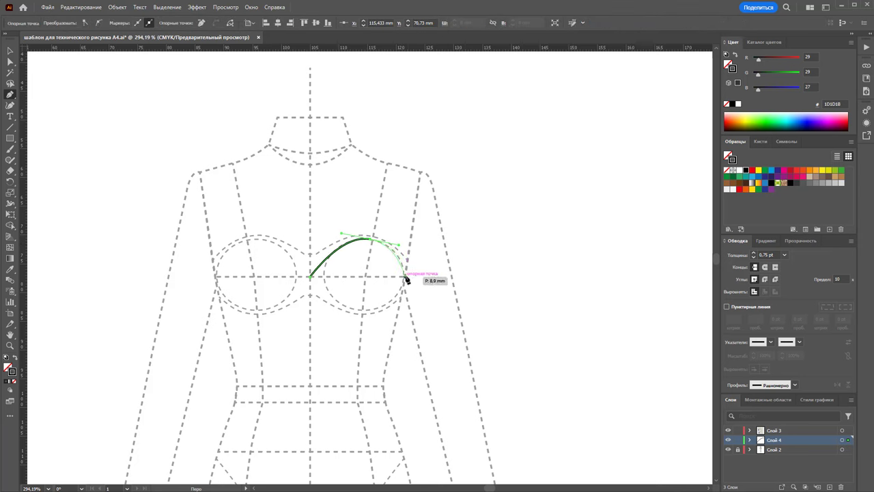
pyautogui.click(407, 275)
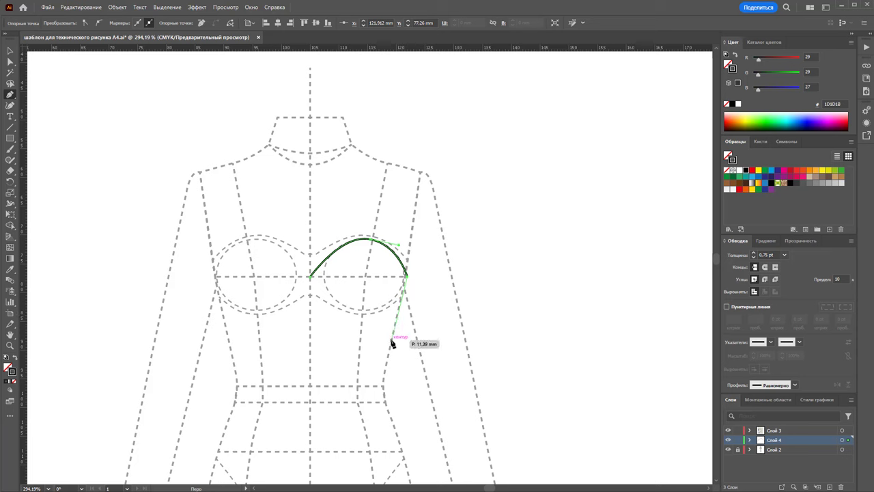
pyautogui.moveTo(392, 333); pyautogui.dragTo(392, 347)
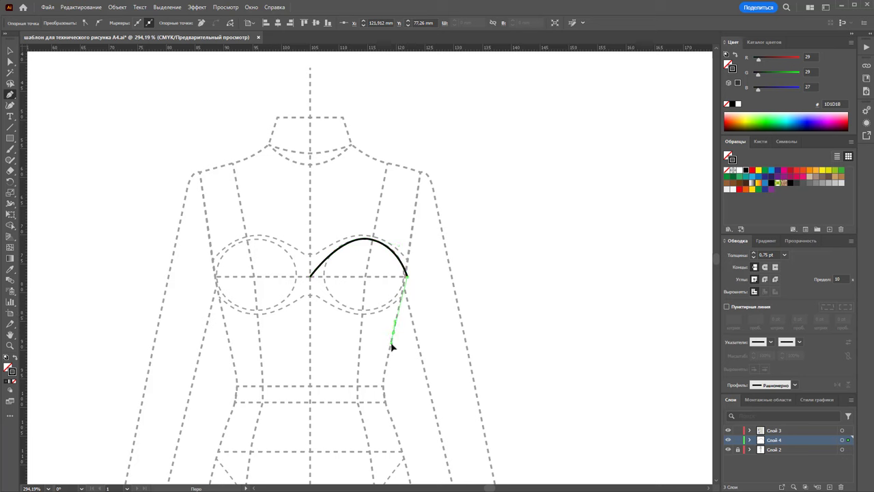
pyautogui.click(383, 387)
pyautogui.click(311, 386)
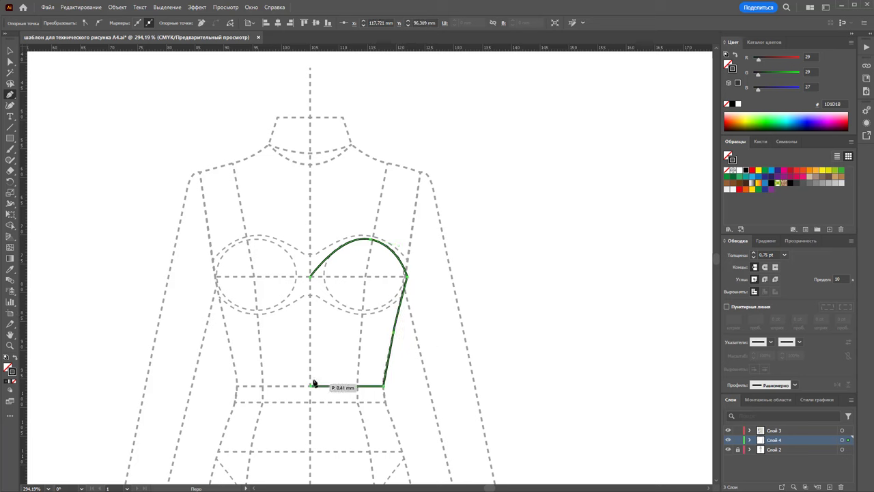
pyautogui.click(311, 277)
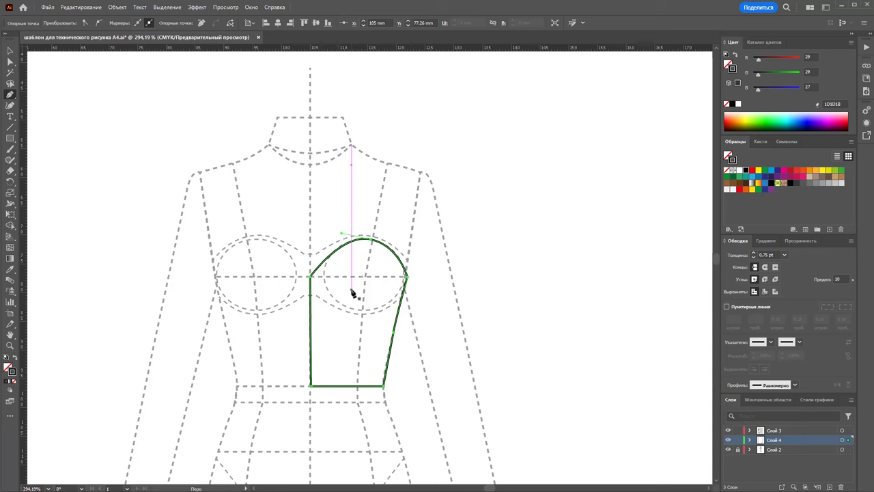
# Try nudging the bottom-right waist corner left, then undo the change
pyautogui.press('a')
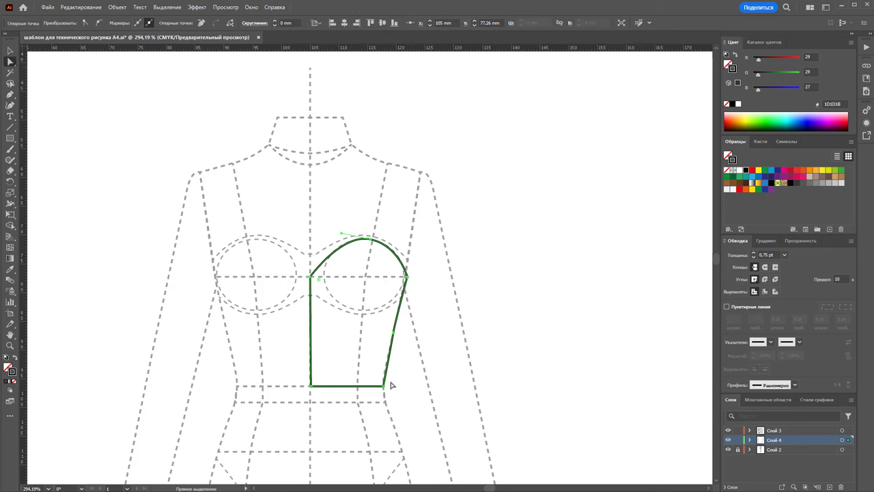
pyautogui.moveTo(385, 387); pyautogui.dragTo(377, 389)
pyautogui.click(404, 404)
pyautogui.hotkey('ctrl', 'z')
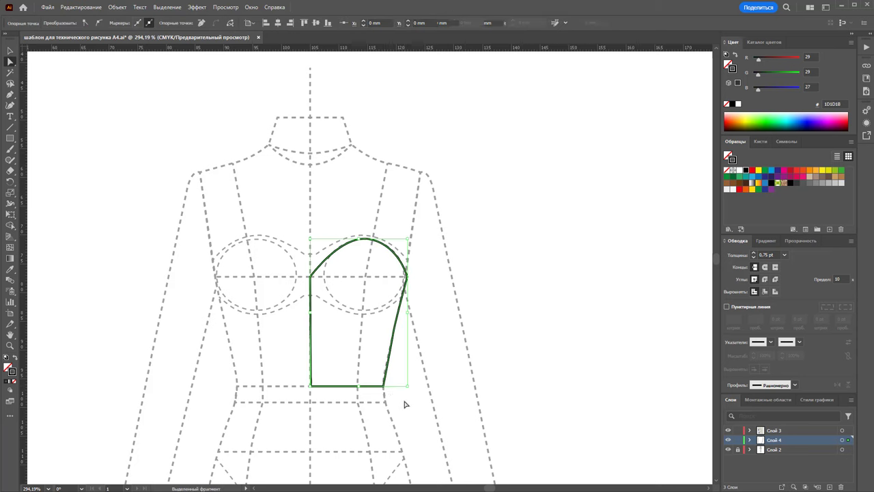
pyautogui.hotkey('ctrl', 'z')
pyautogui.hotkey('ctrl', 'z')
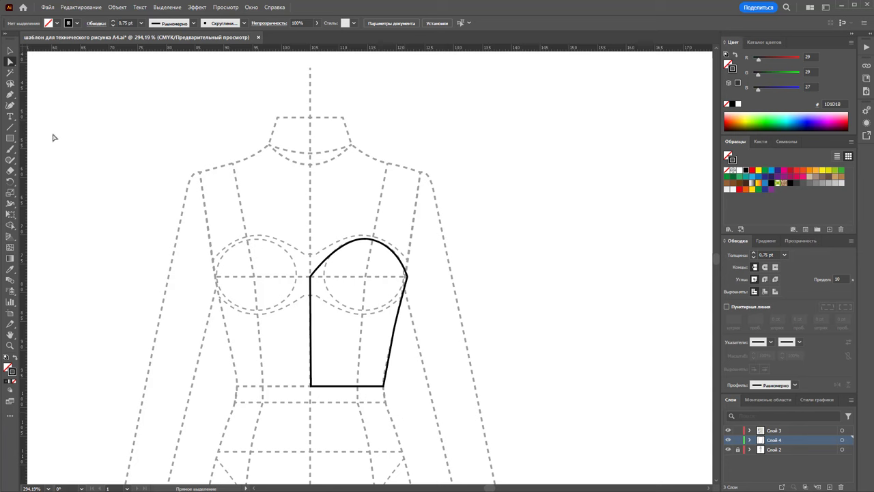
# Pen a closed cup shape curving beneath the bust and out past the side seam
pyautogui.click(10, 94)
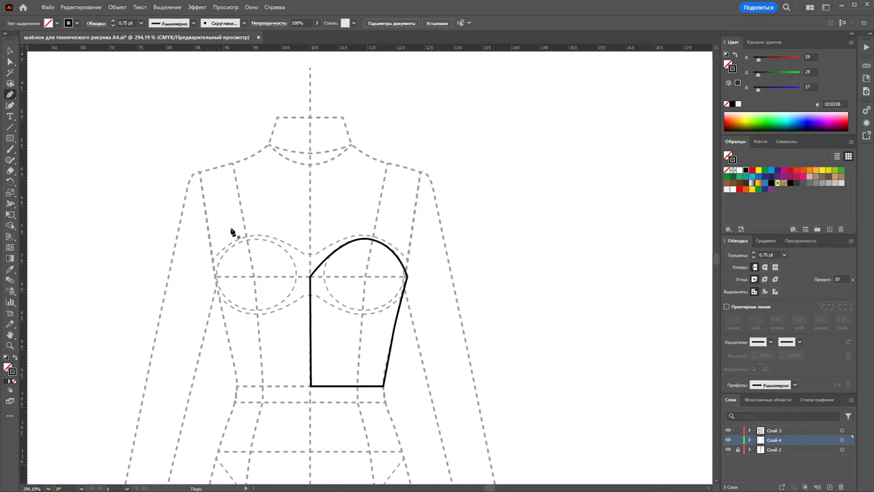
pyautogui.click(323, 262)
pyautogui.moveTo(363, 310); pyautogui.dragTo(410, 310)
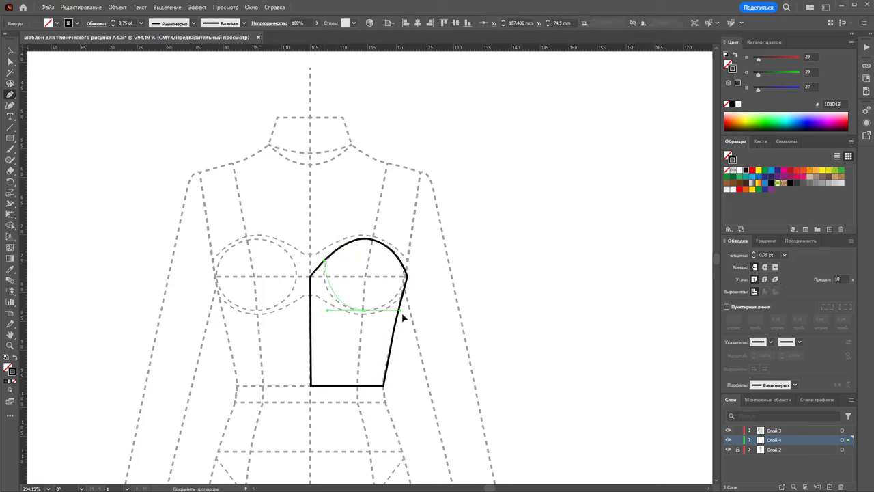
pyautogui.click(417, 239)
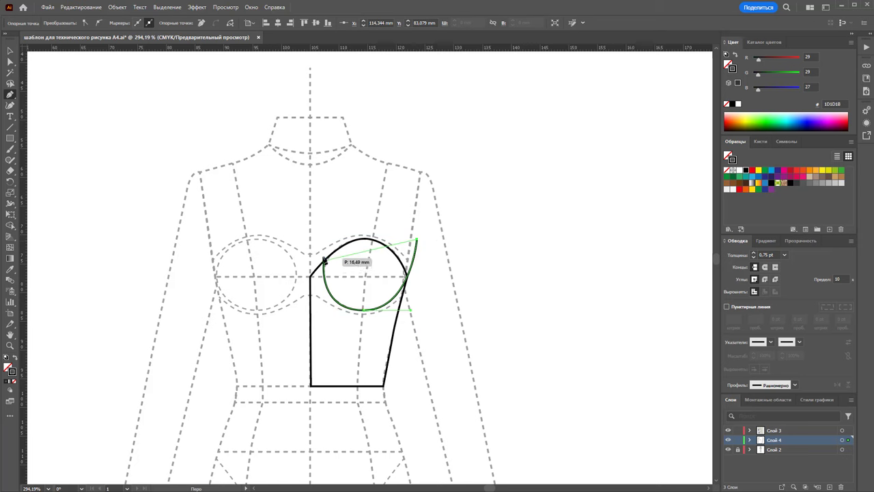
pyautogui.moveTo(324, 261); pyautogui.dragTo(357, 330)
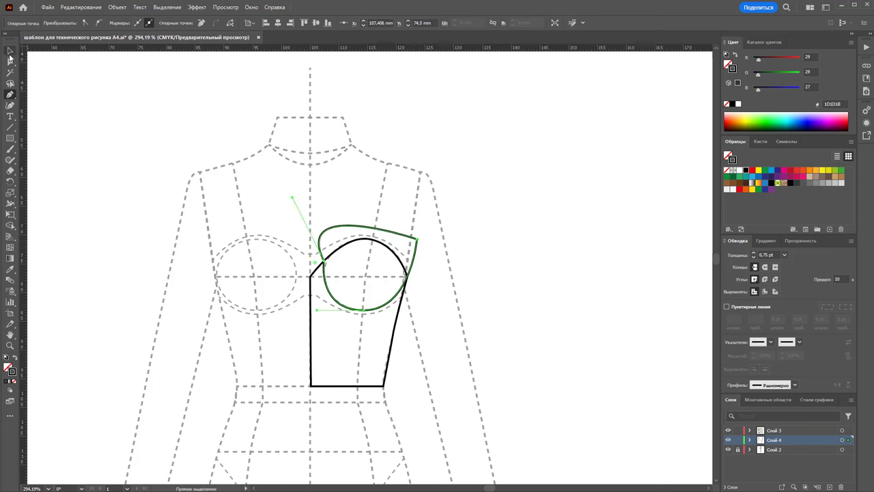
# Alt-drag a copy of the bodice and cup shapes, removing the cup from the original
pyautogui.click(9, 52)
pyautogui.click(445, 304)
pyautogui.moveTo(356, 260)
pyautogui.mouseDown()
pyautogui.moveTo(339, 306)
pyautogui.moveTo(499, 305)
pyautogui.mouseUp()
pyautogui.moveTo(425, 228); pyautogui.dragTo(412, 252)
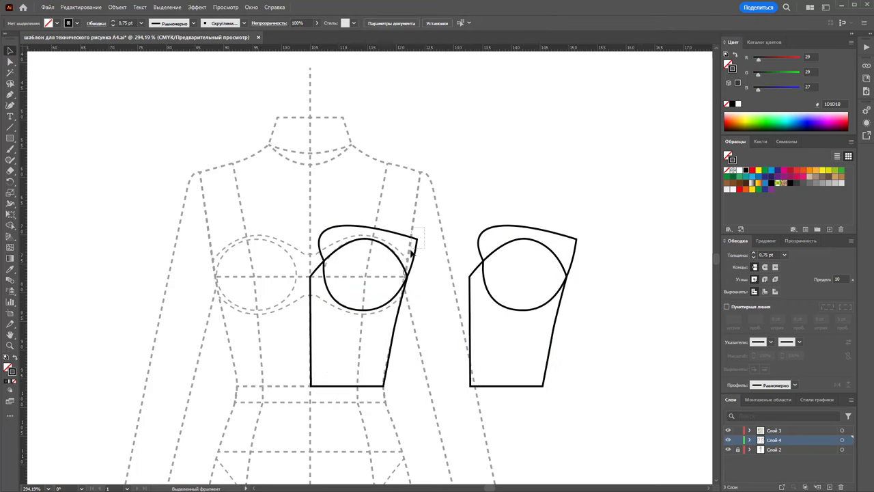
pyautogui.press('Delete')
pyautogui.click(540, 292)
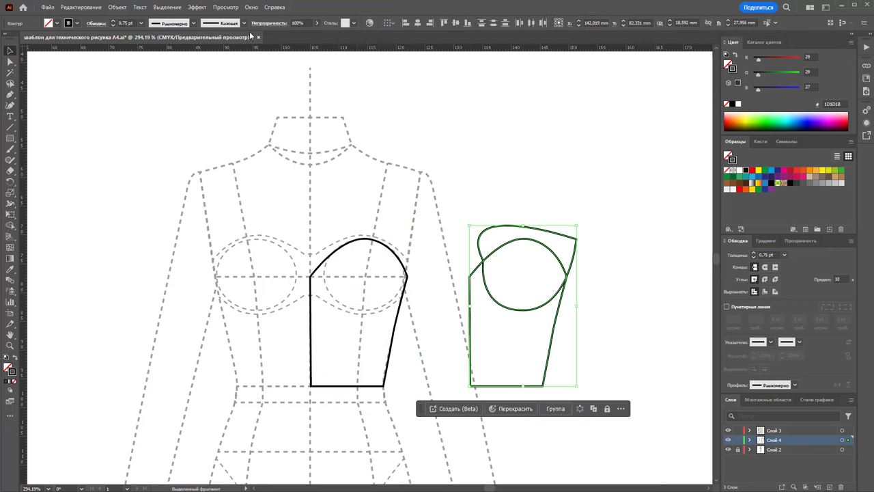
# Divide the copied shapes with Pathfinder Divide and ungroup the pieces
pyautogui.click(251, 7)
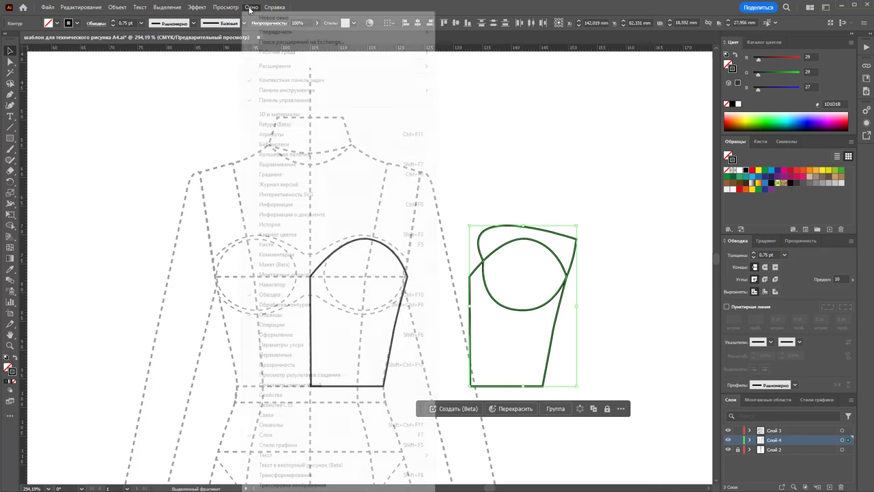
pyautogui.click(309, 305)
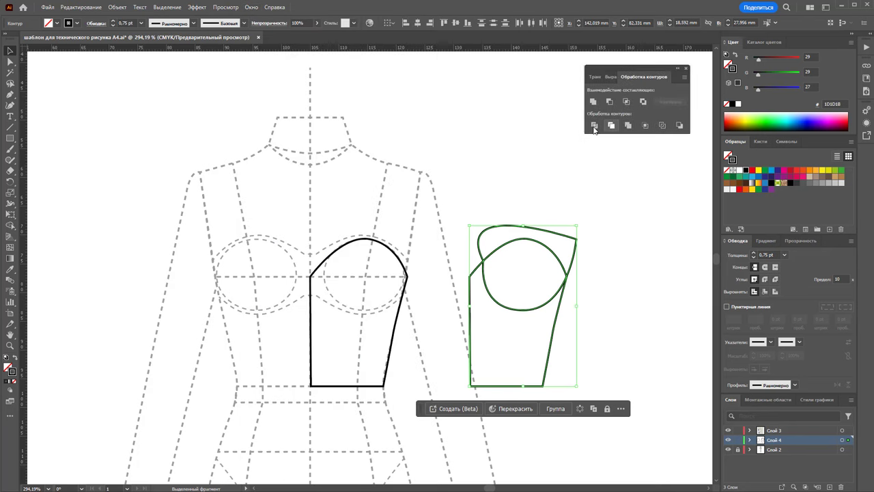
pyautogui.click(594, 128)
pyautogui.rightClick(528, 299)
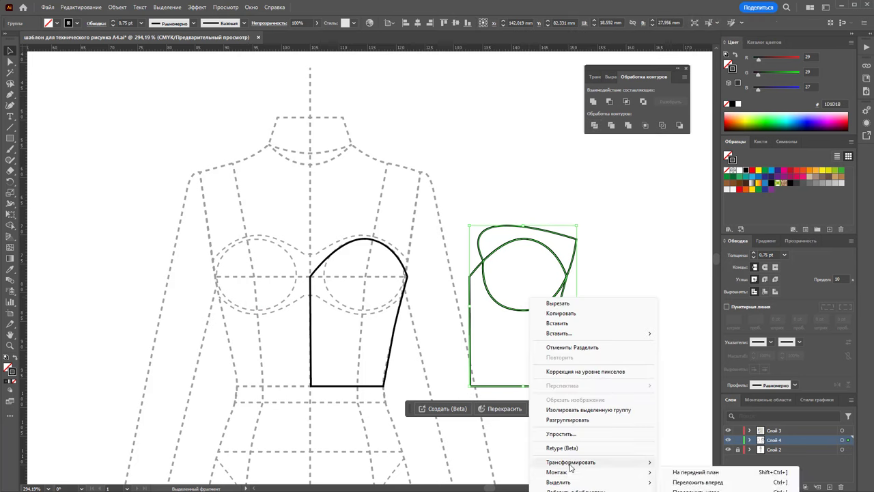
pyautogui.click(567, 420)
# Delete the top and lower leftover pieces, keeping only the cup curve
pyautogui.click(639, 262)
pyautogui.moveTo(616, 203)
pyautogui.mouseDown()
pyautogui.moveTo(572, 251)
pyautogui.moveTo(407, 292)
pyautogui.mouseUp()
pyautogui.press('Delete')
pyautogui.click(514, 352)
pyautogui.press('Delete')
# Place the cup curve on the bodice and pen an inner curve under the bust
pyautogui.click(607, 286)
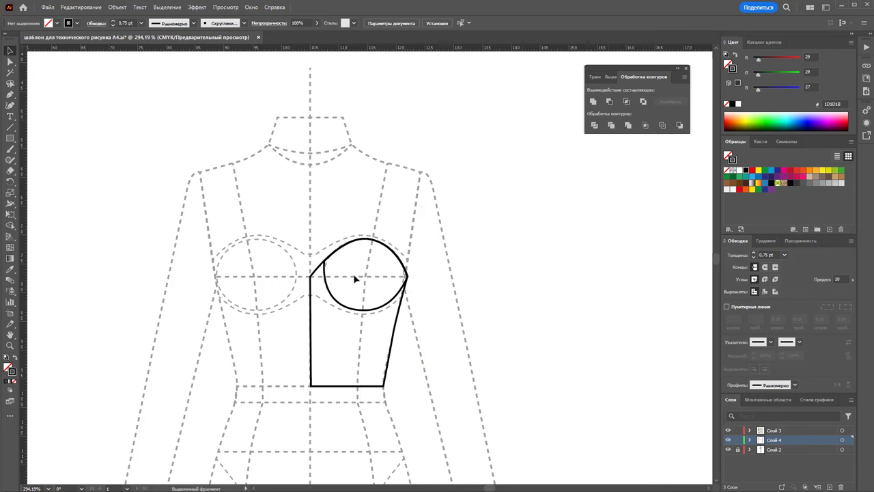
pyautogui.click(10, 96)
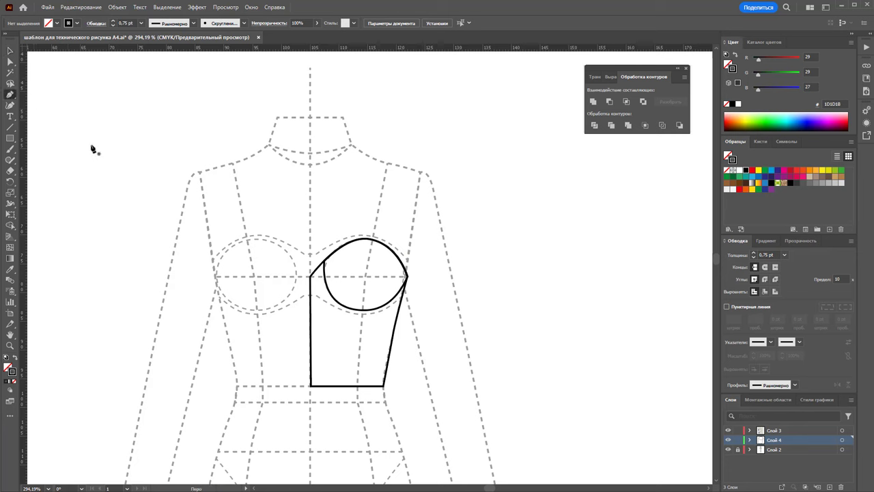
pyautogui.click(321, 264)
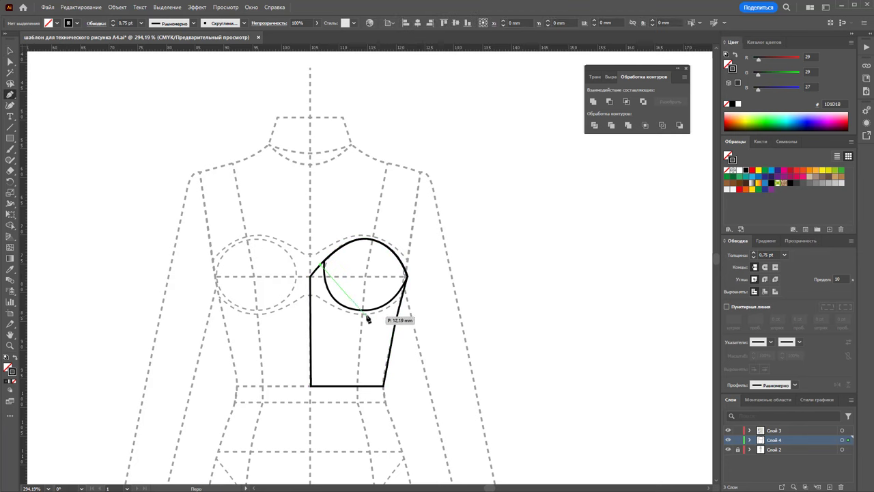
pyautogui.moveTo(362, 313); pyautogui.dragTo(403, 315)
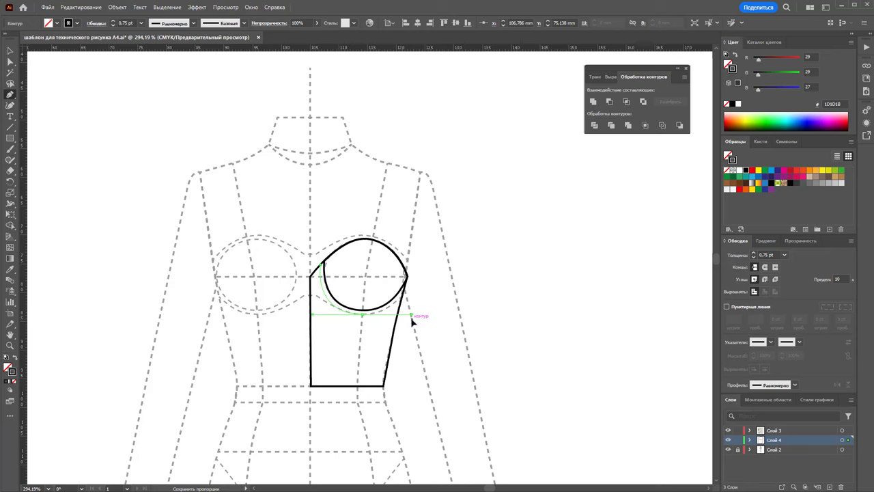
pyautogui.click(404, 292)
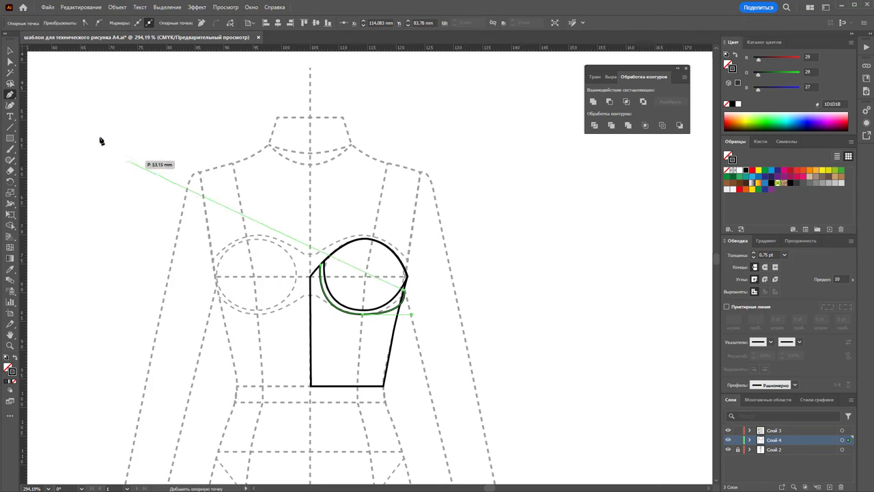
pyautogui.keyDown('ctrl'); pyautogui.click(481, 286); pyautogui.keyUp('ctrl')
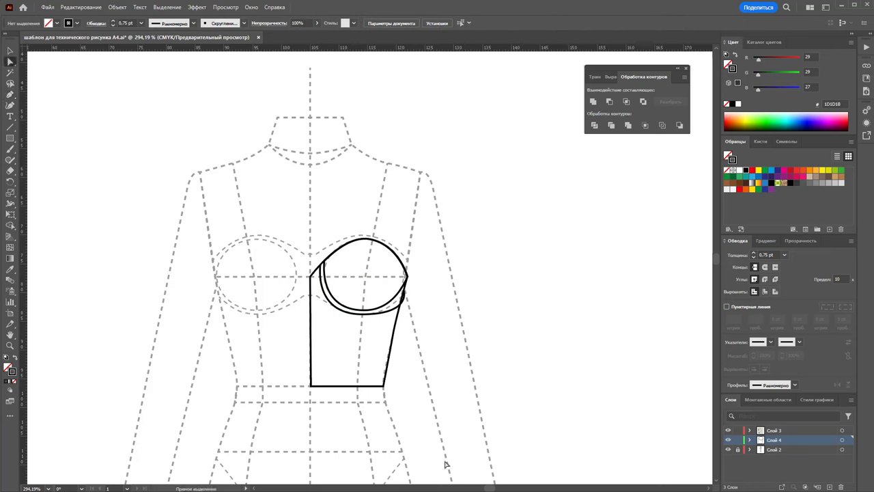
# Reshape the inner bust curve by adjusting its anchor handles
pyautogui.click(378, 313)
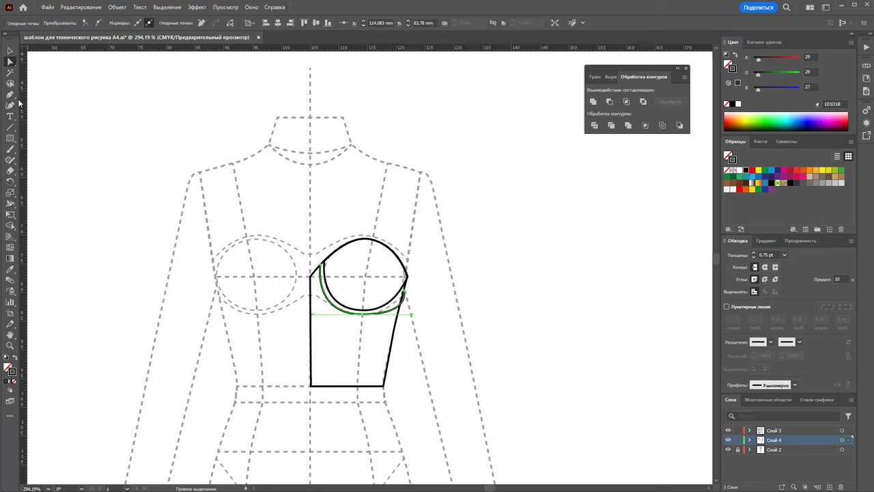
pyautogui.moveTo(14, 96); pyautogui.dragTo(146, 110)
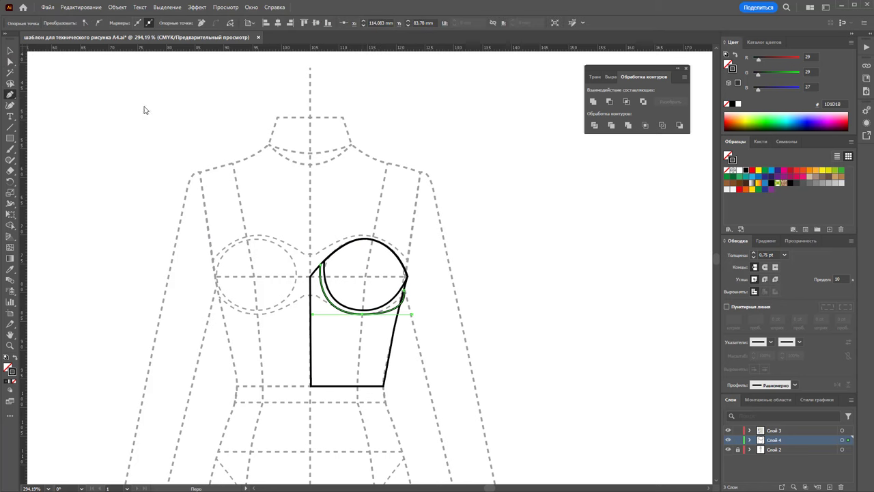
pyautogui.moveTo(49, 104); pyautogui.dragTo(73, 84)
pyautogui.click(86, 97)
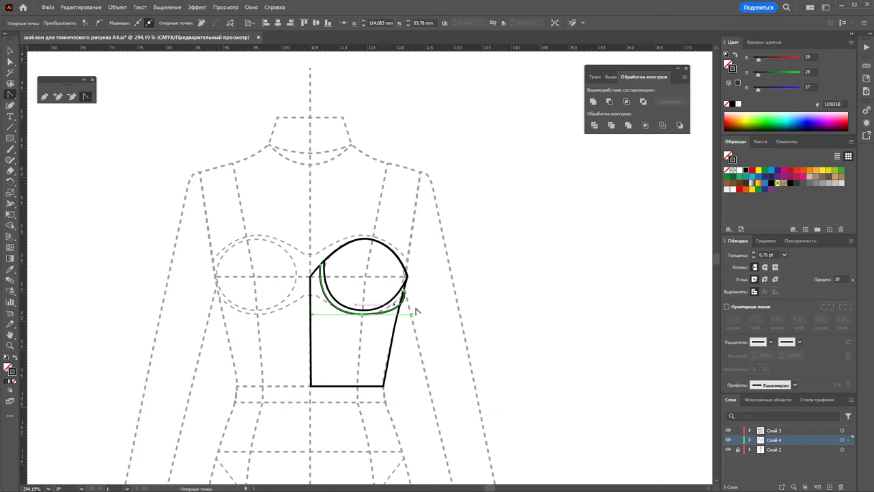
pyautogui.moveTo(396, 320); pyautogui.dragTo(392, 319)
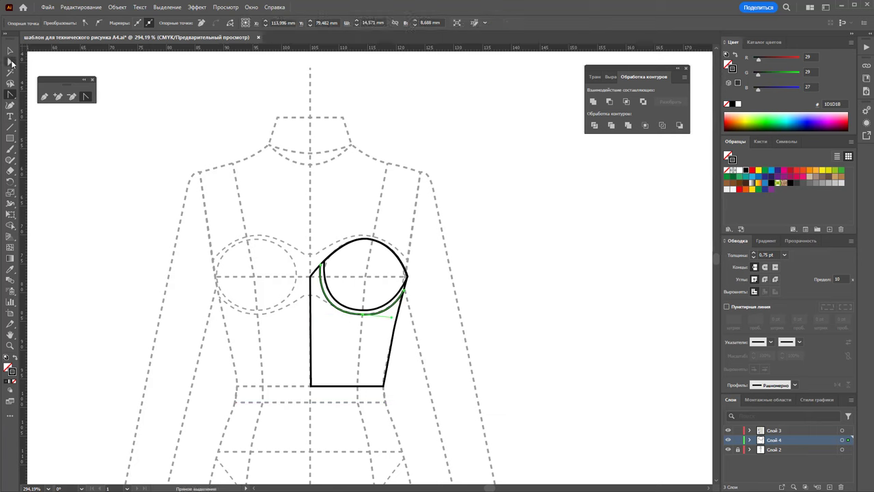
pyautogui.click(11, 61)
pyautogui.click(362, 314)
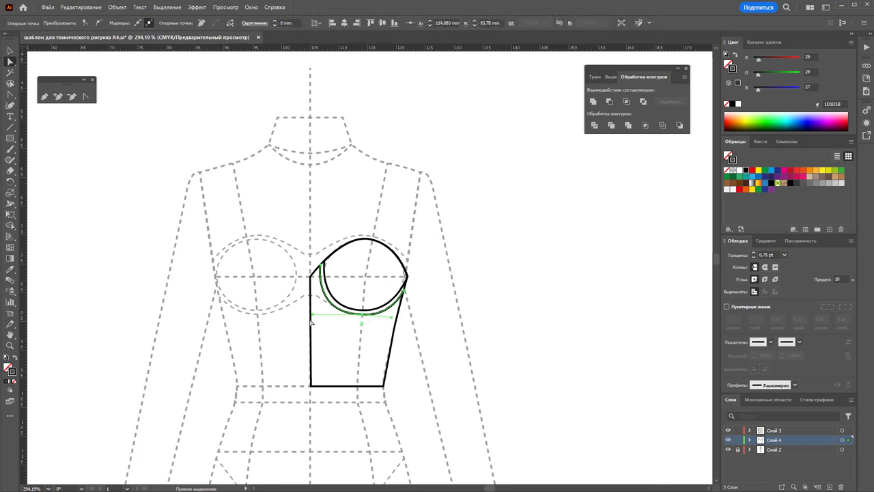
pyautogui.moveTo(314, 316); pyautogui.dragTo(316, 317)
pyautogui.moveTo(391, 316); pyautogui.dragTo(388, 318)
pyautogui.click(433, 339)
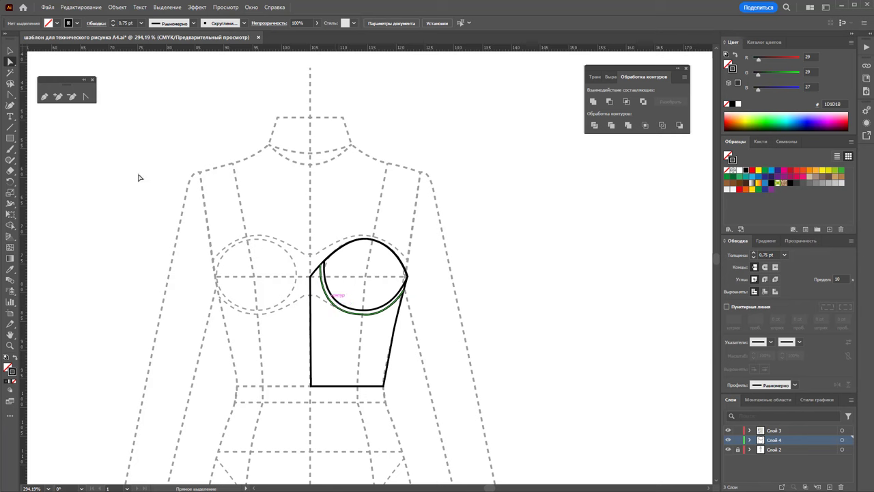
# Pen the first seam line from the bust top through the inner curve to the hem
pyautogui.click(46, 98)
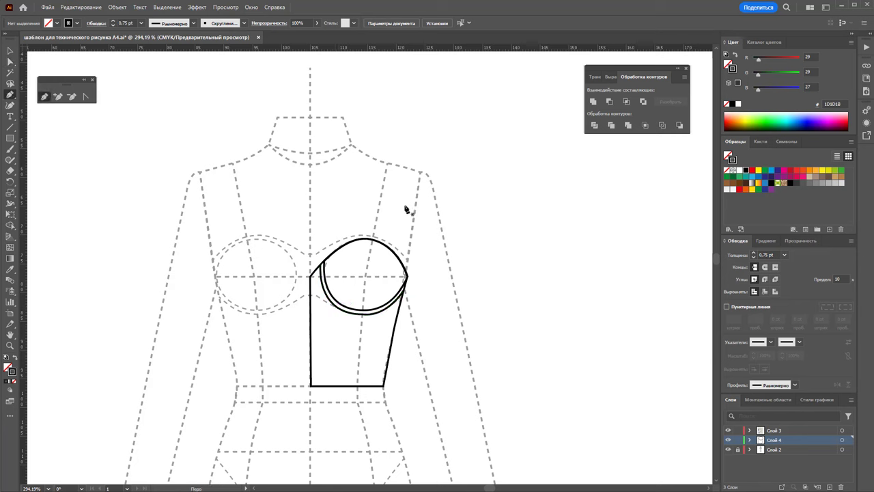
pyautogui.click(372, 237)
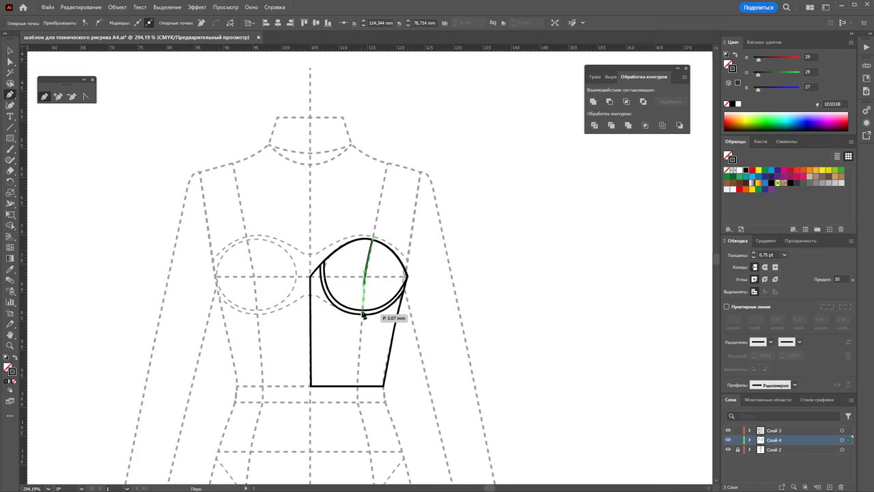
pyautogui.click(362, 311)
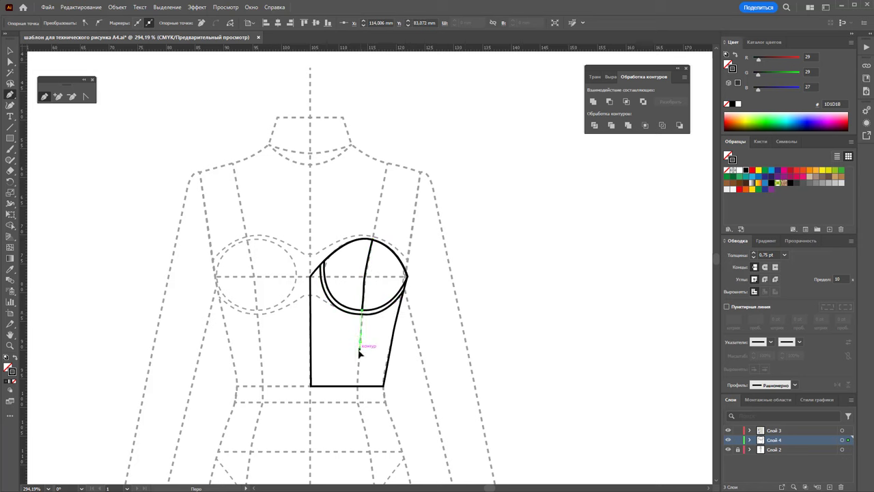
pyautogui.click(357, 386)
pyautogui.keyDown('ctrl'); pyautogui.click(437, 385); pyautogui.keyUp('ctrl')
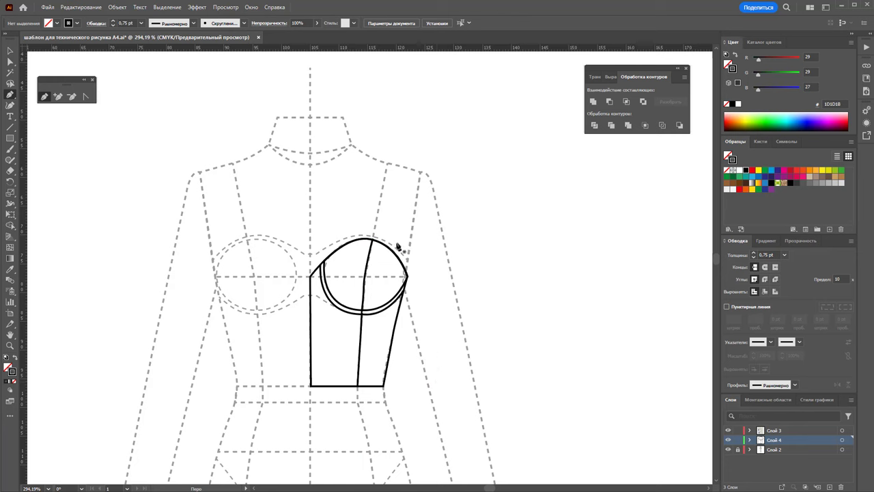
# Pen a second seam line close beside the first, running from the bust top to the hem
pyautogui.click(372, 239)
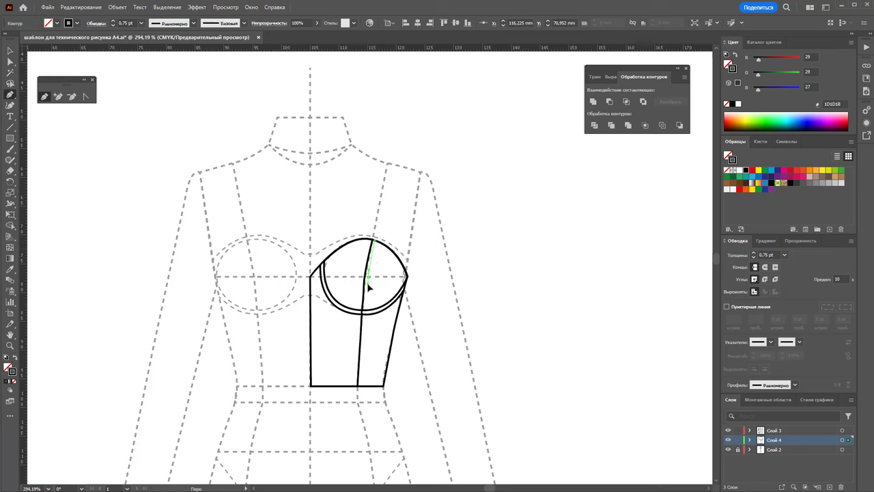
pyautogui.moveTo(367, 295); pyautogui.dragTo(365, 326)
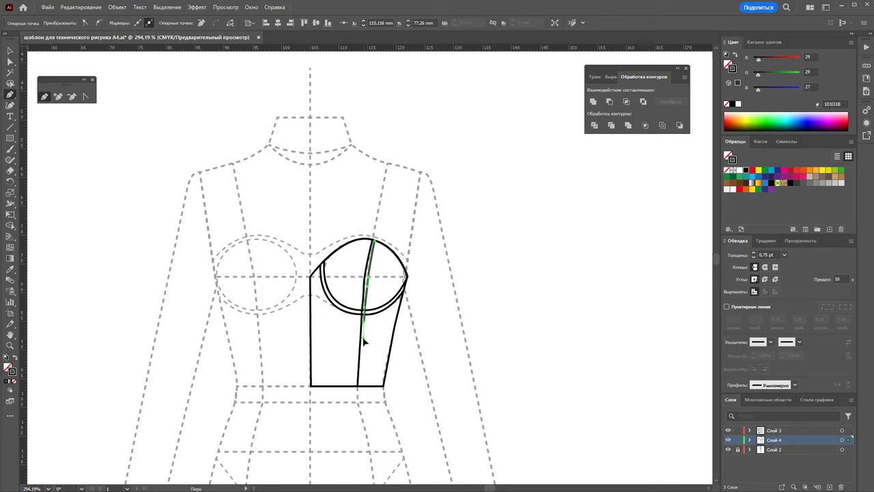
pyautogui.click(360, 388)
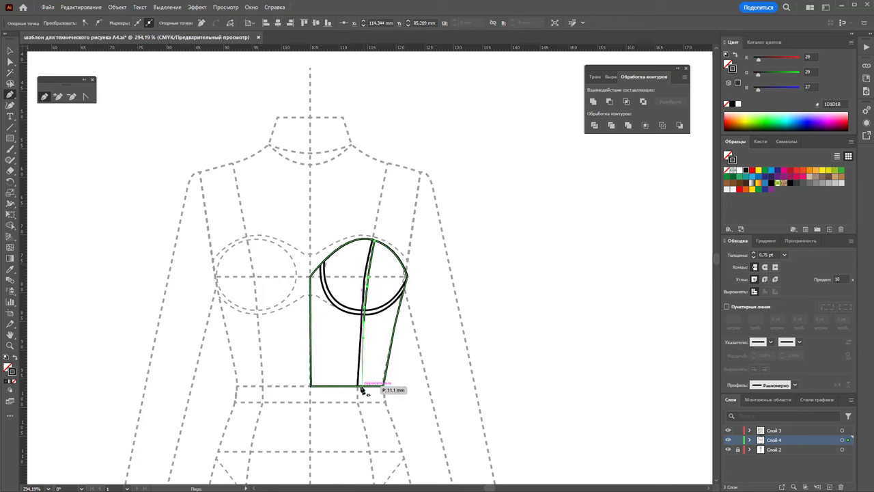
pyautogui.press('Escape')
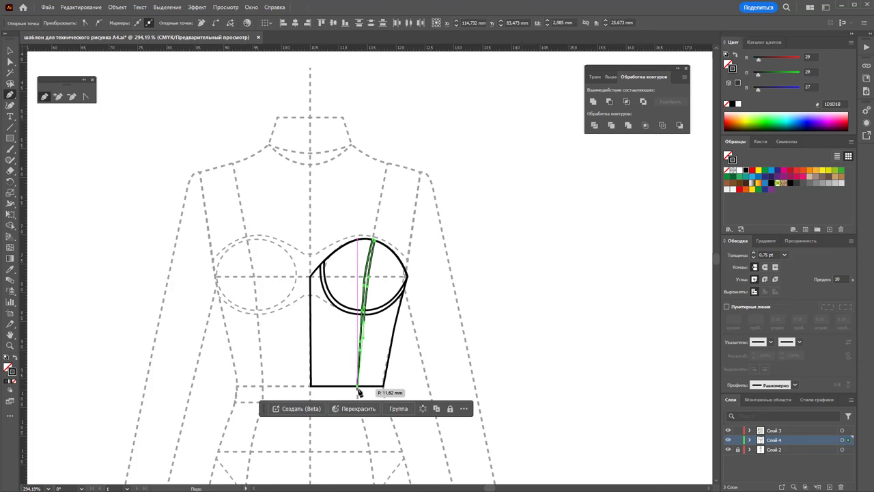
pyautogui.moveTo(359, 388); pyautogui.dragTo(15, 360)
pyautogui.click(10, 345)
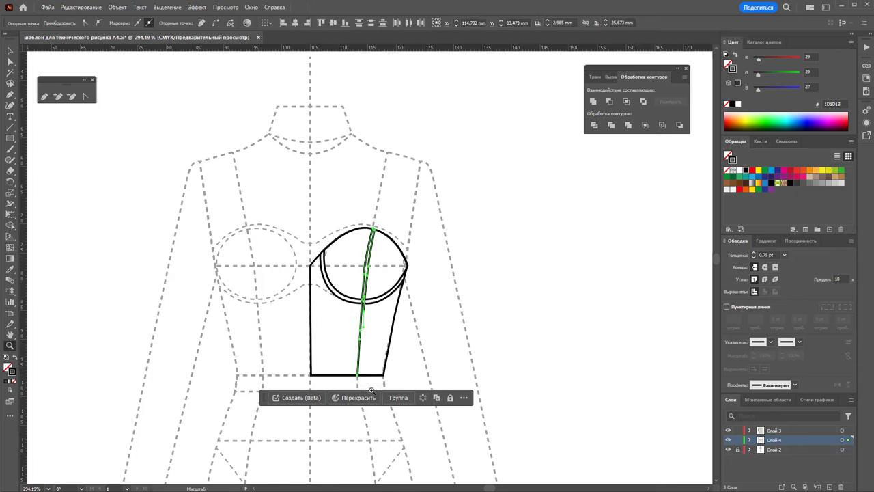
pyautogui.moveTo(360, 375); pyautogui.dragTo(517, 311)
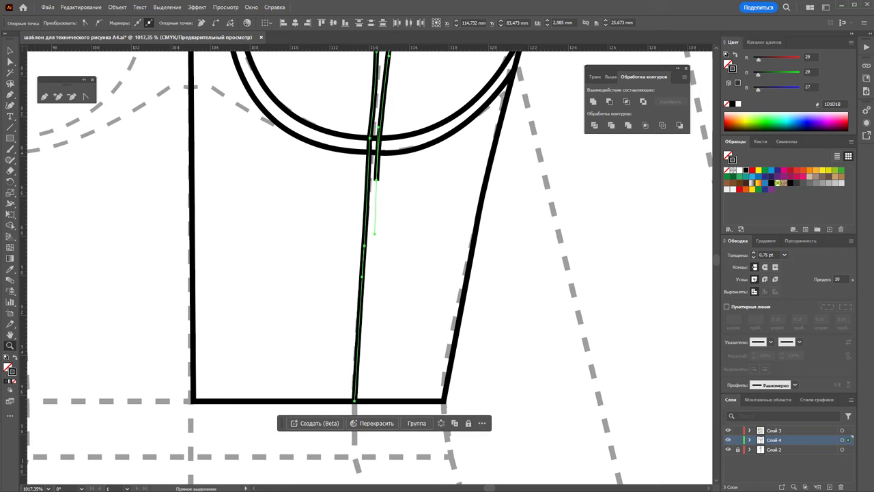
pyautogui.click(49, 99)
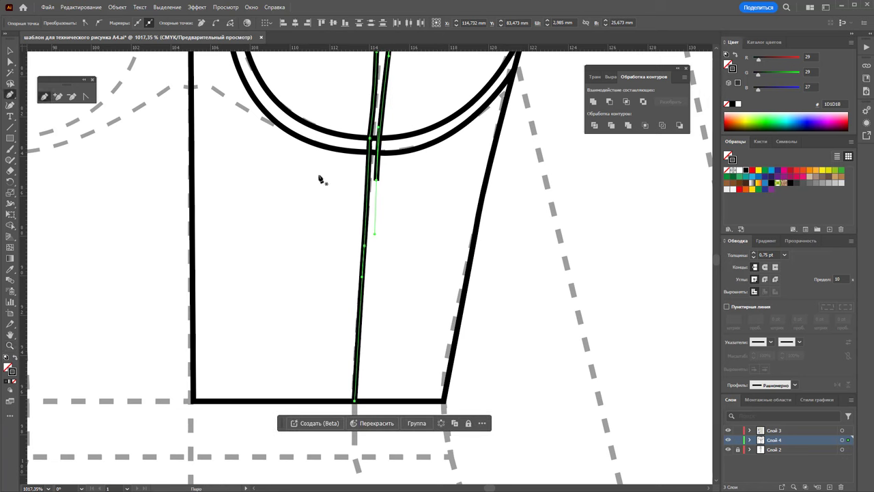
pyautogui.click(377, 183)
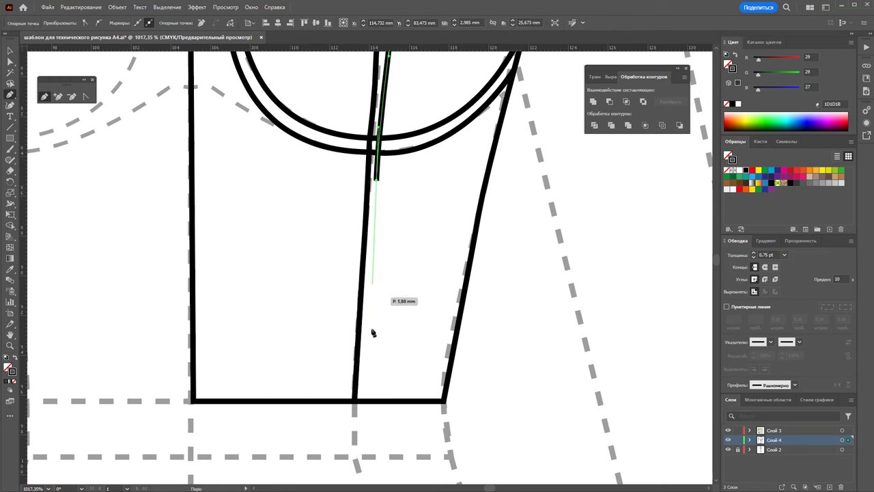
pyautogui.click(363, 402)
# Make the second seam line and inner bust curve dashed topstitching
pyautogui.keyDown('ctrl'); pyautogui.click(337, 241); pyautogui.keyUp('ctrl')
pyautogui.scroll(2, 337, 242)
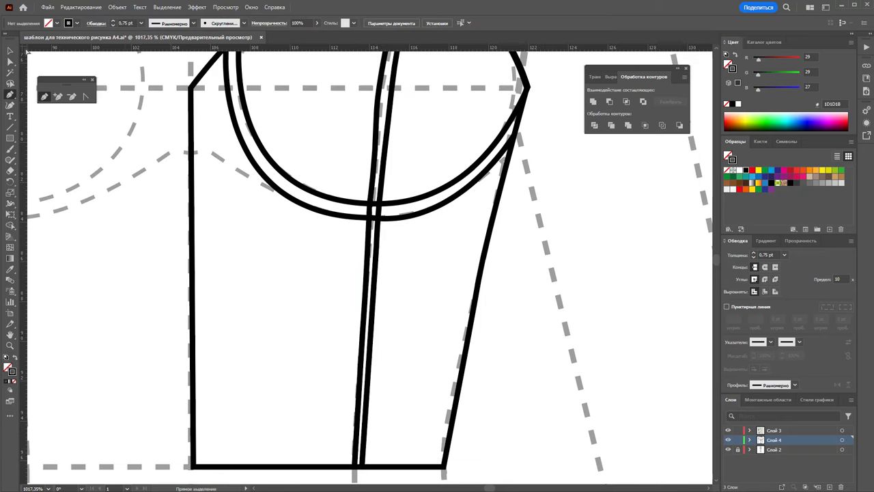
pyautogui.click(10, 51)
pyautogui.click(387, 152)
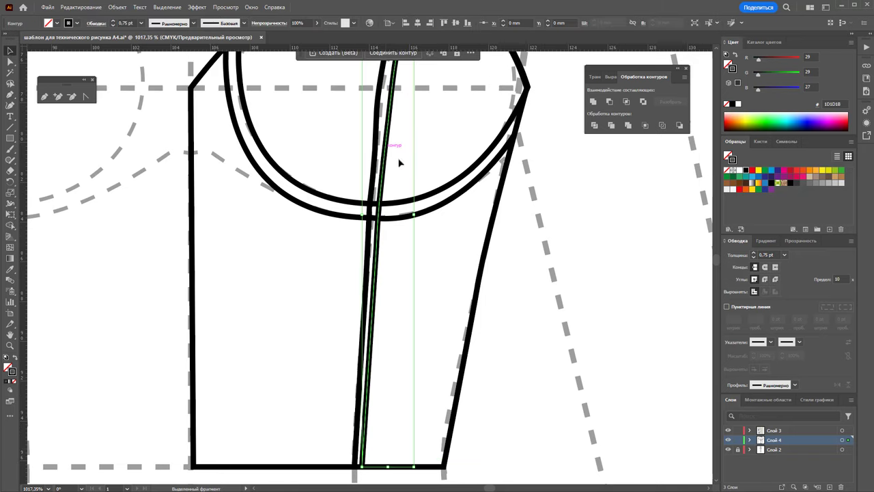
pyautogui.keyDown('shift'); pyautogui.click(435, 207); pyautogui.keyUp('shift')
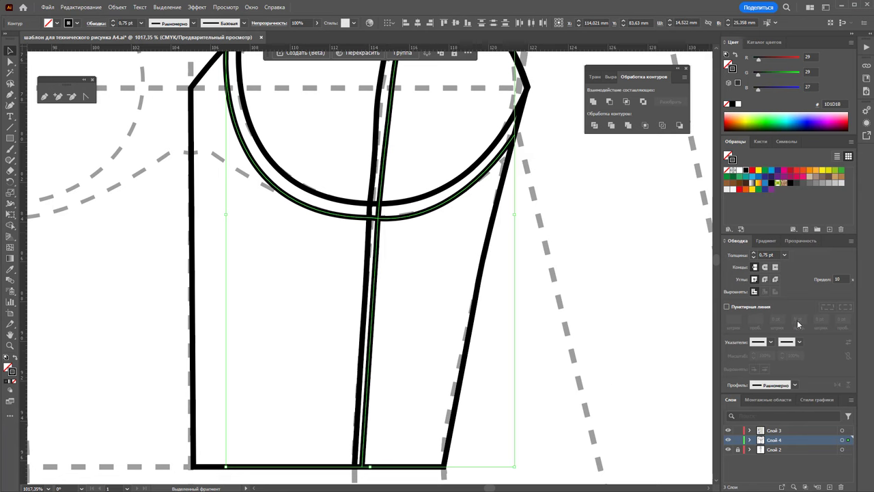
pyautogui.click(727, 307)
pyautogui.click(517, 306)
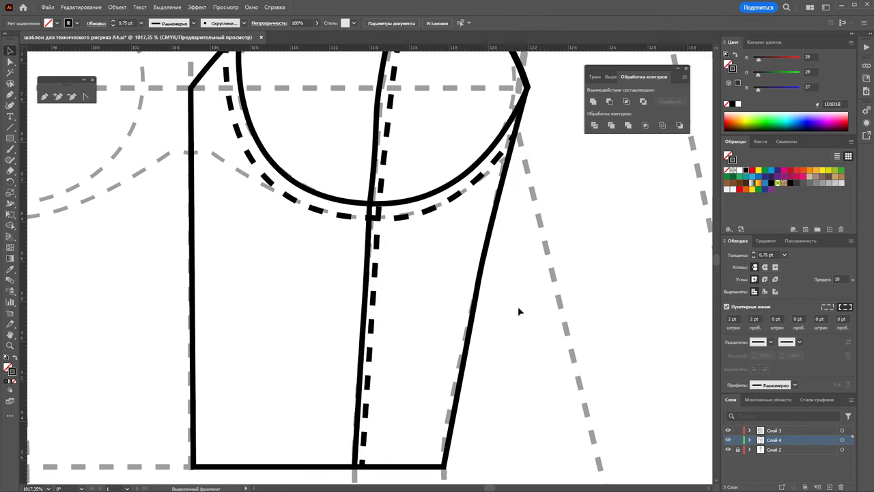
# Zoom out to see the whole bodice
pyautogui.press('z')
pyautogui.keyDown('alt'); pyautogui.click(371, 229); pyautogui.keyUp('alt')
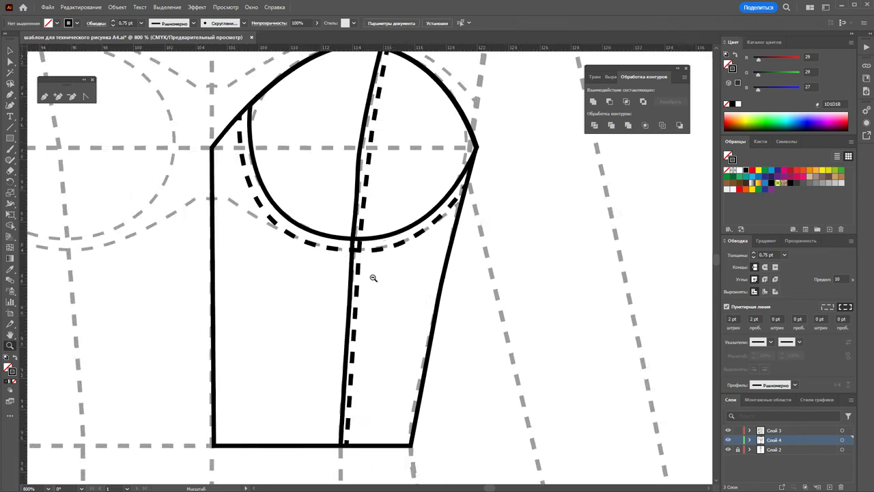
pyautogui.keyDown('alt'); pyautogui.click(371, 275); pyautogui.keyUp('alt')
pyautogui.keyDown('alt'); pyautogui.click(329, 275); pyautogui.keyUp('alt')
pyautogui.scroll(-2, 154, 170)
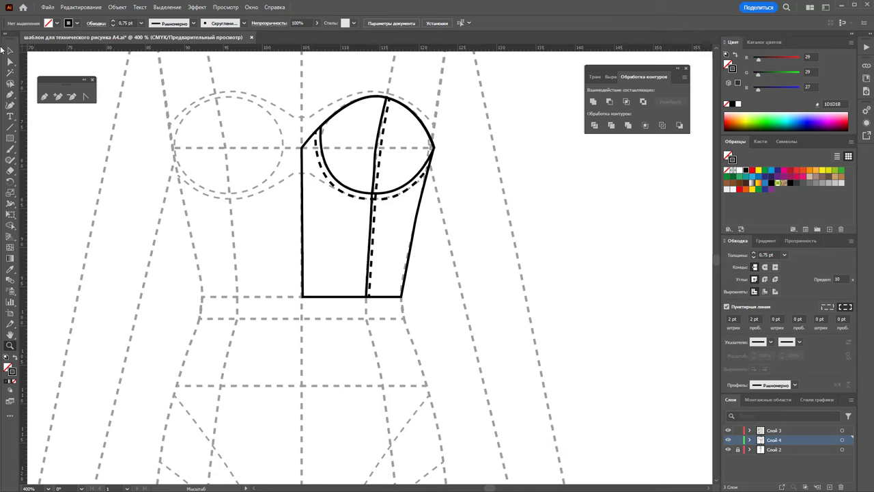
# Fill the right bodice half with white from the Swatches panel
pyautogui.click(308, 205)
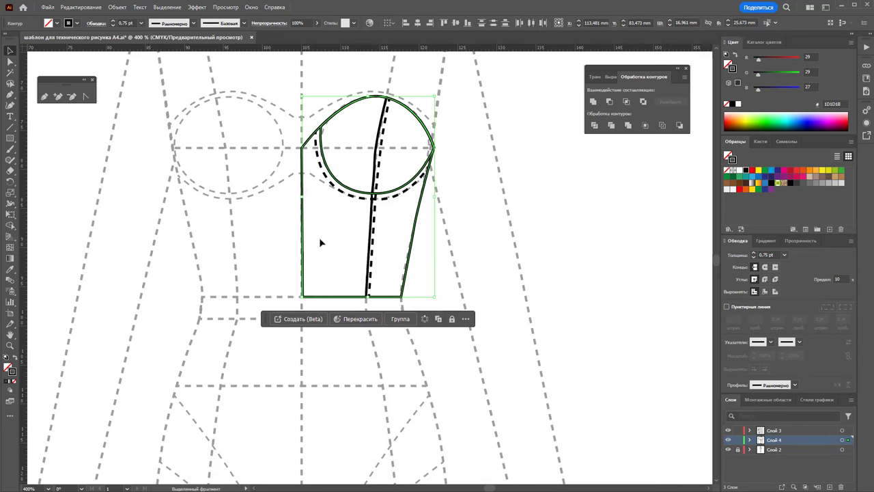
pyautogui.click(9, 367)
pyautogui.click(739, 171)
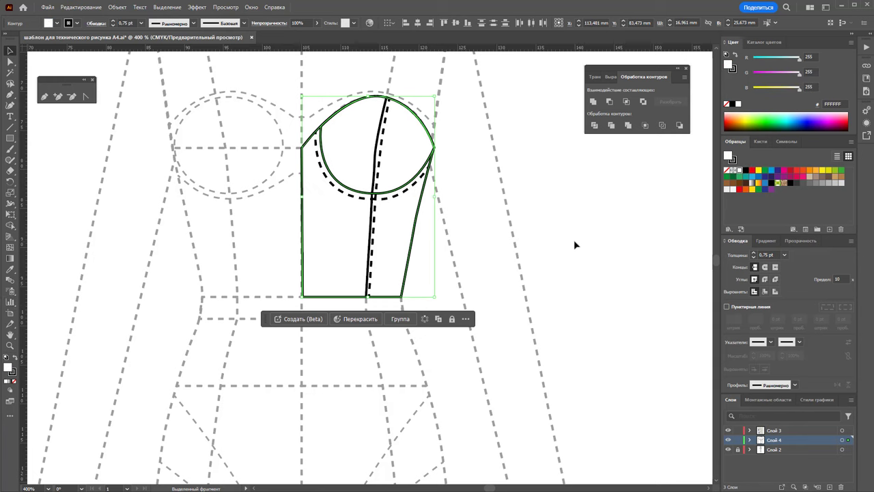
pyautogui.click(574, 240)
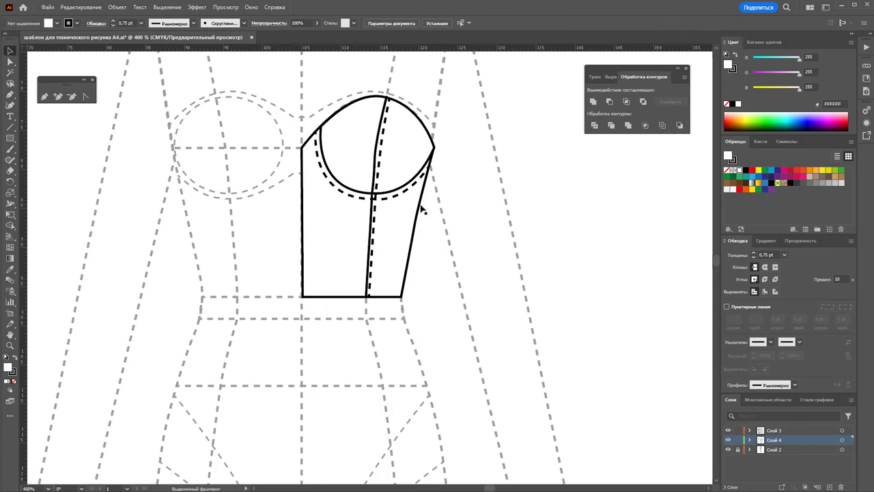
# Shorten the dashed cup stitch curve to fit inside the bodice, then zoom out
pyautogui.click(336, 190)
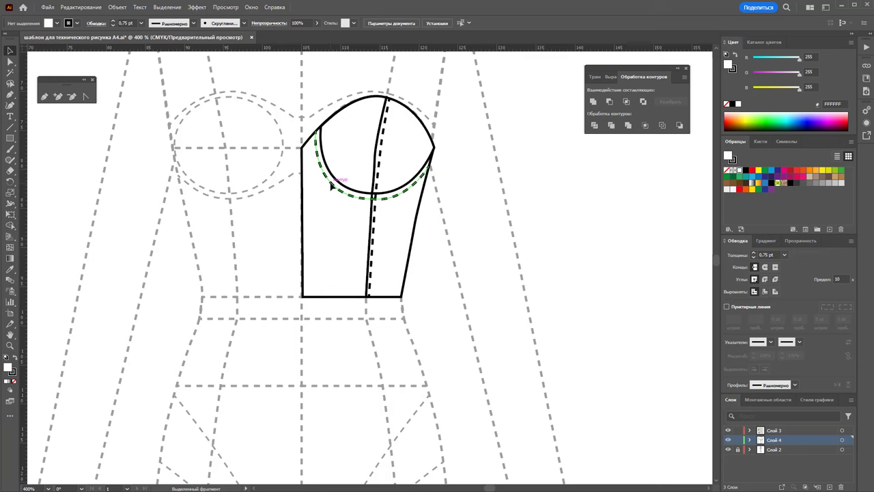
pyautogui.moveTo(315, 199); pyautogui.dragTo(317, 197)
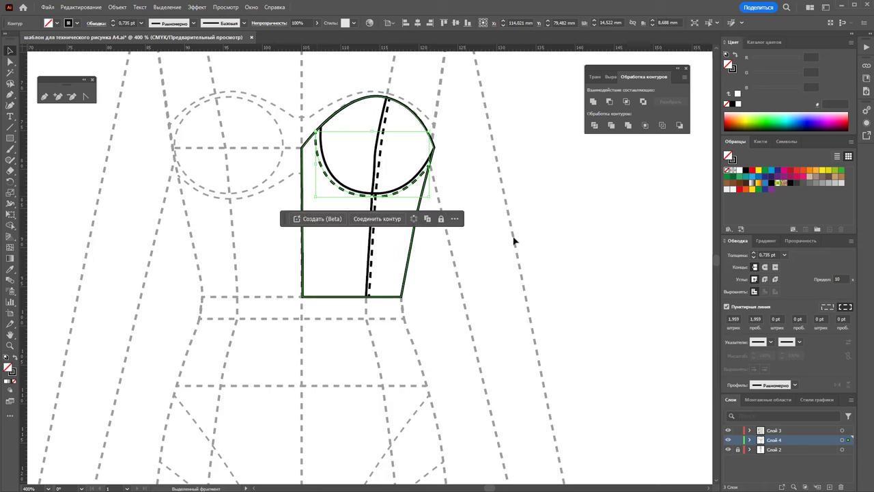
pyautogui.click(513, 240)
pyautogui.press('z')
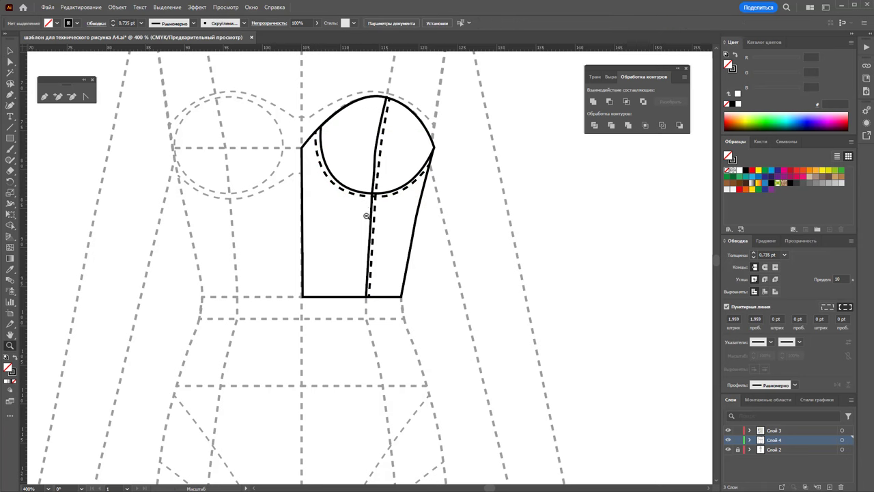
pyautogui.keyDown('alt'); pyautogui.click(417, 249); pyautogui.keyUp('alt')
pyautogui.keyDown('alt'); pyautogui.click(416, 248); pyautogui.keyUp('alt')
pyautogui.scroll(-2, 377, 281)
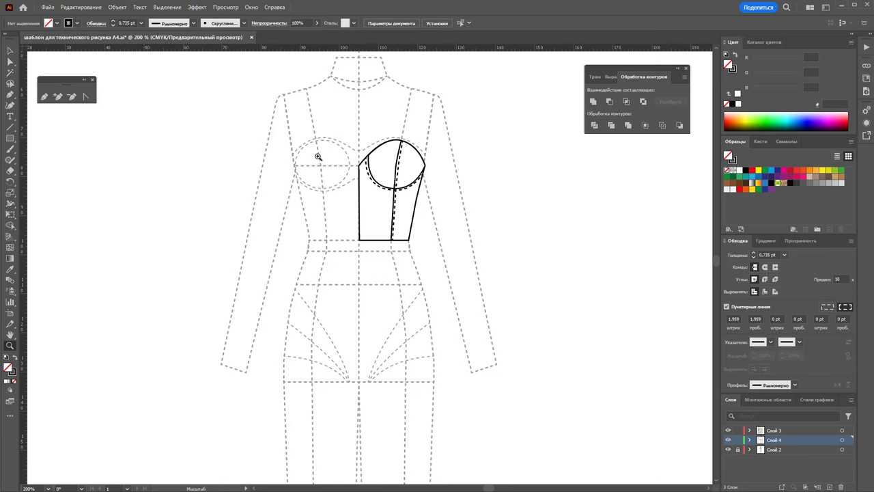
# Start the skirt outline at the bodice's bottom corner, running the centre front straight down
pyautogui.keyDown('alt'); pyautogui.click(439, 340); pyautogui.keyUp('alt')
pyautogui.scroll(-3, 326, 279)
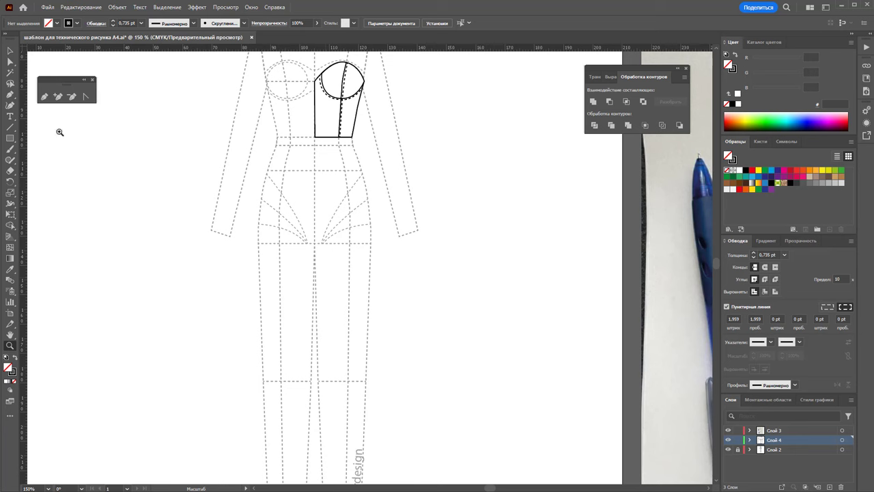
pyautogui.click(44, 96)
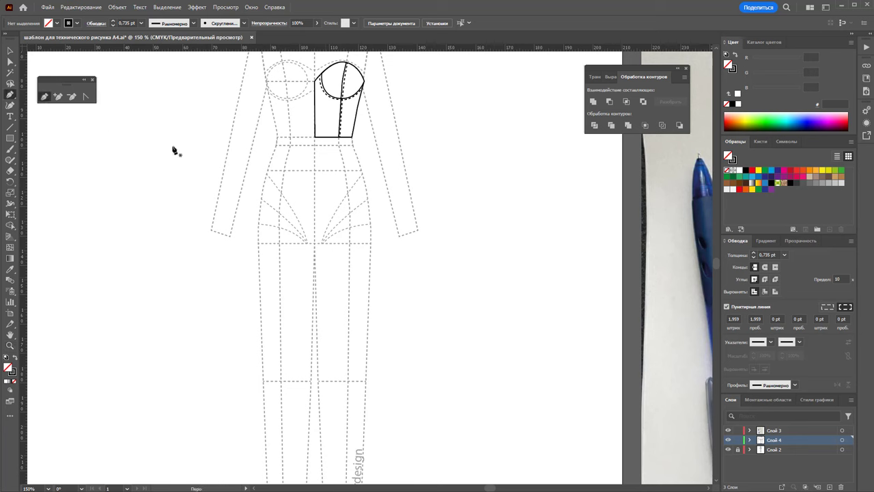
pyautogui.click(315, 138)
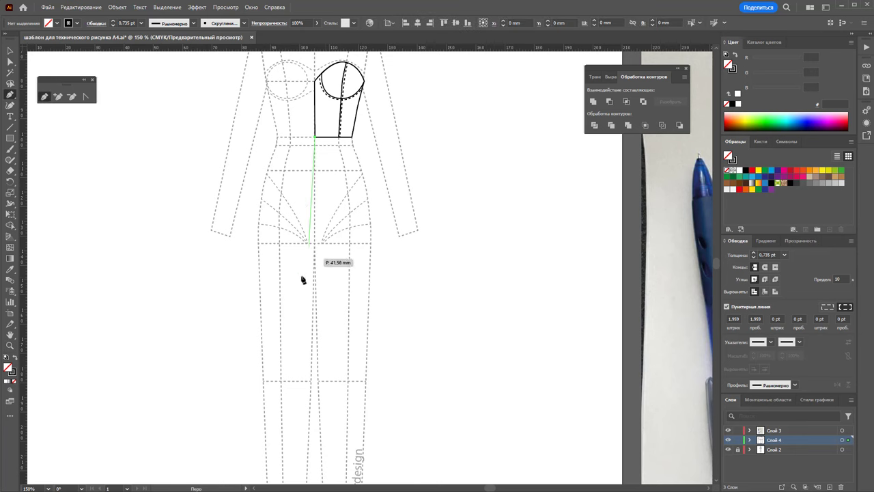
pyautogui.click(314, 341)
pyautogui.scroll(-2, 316, 338)
pyautogui.scroll(-3, 316, 337)
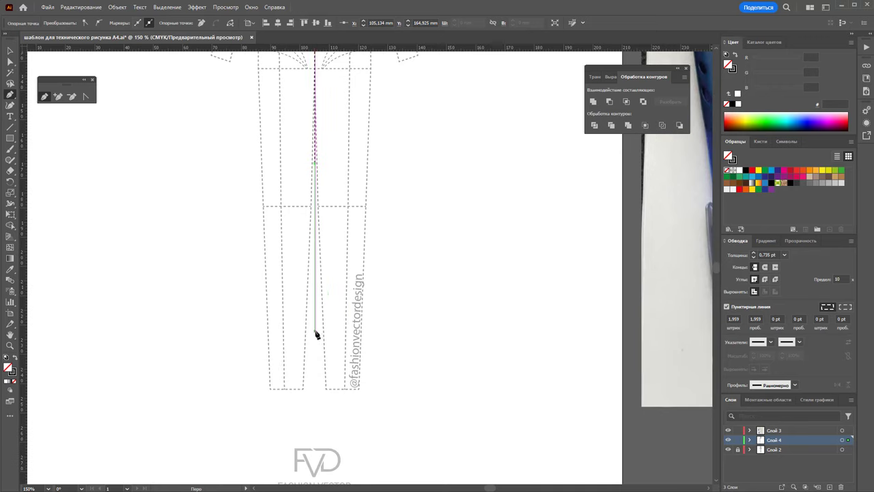
# Draw the wavy skirt hem from centre front out to the right edge
pyautogui.click(319, 394)
pyautogui.click(345, 397)
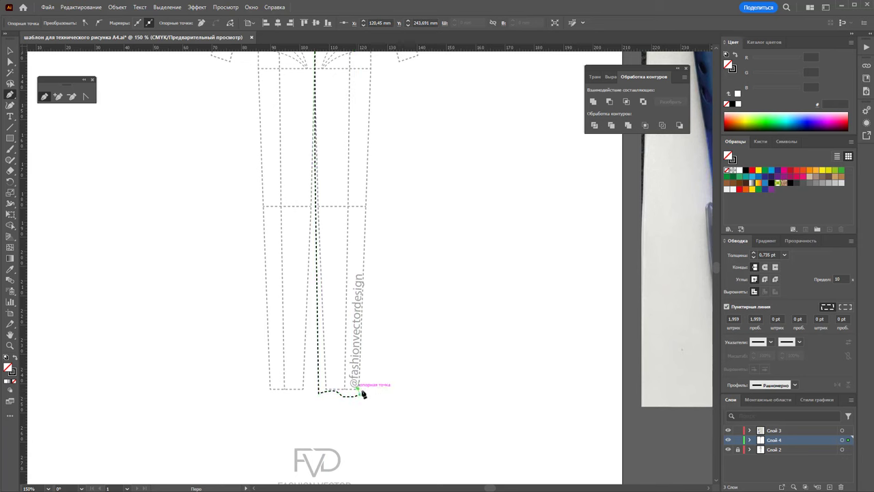
pyautogui.moveTo(361, 396); pyautogui.dragTo(366, 400)
pyautogui.click(386, 397)
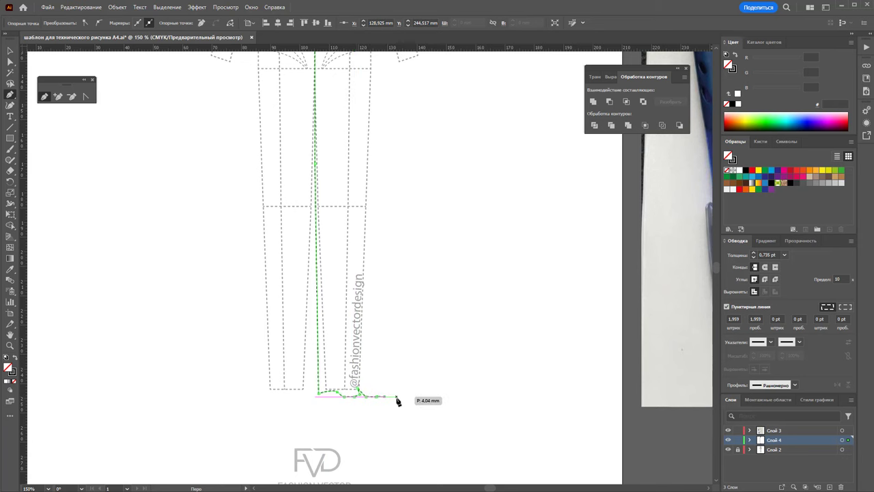
pyautogui.click(408, 401)
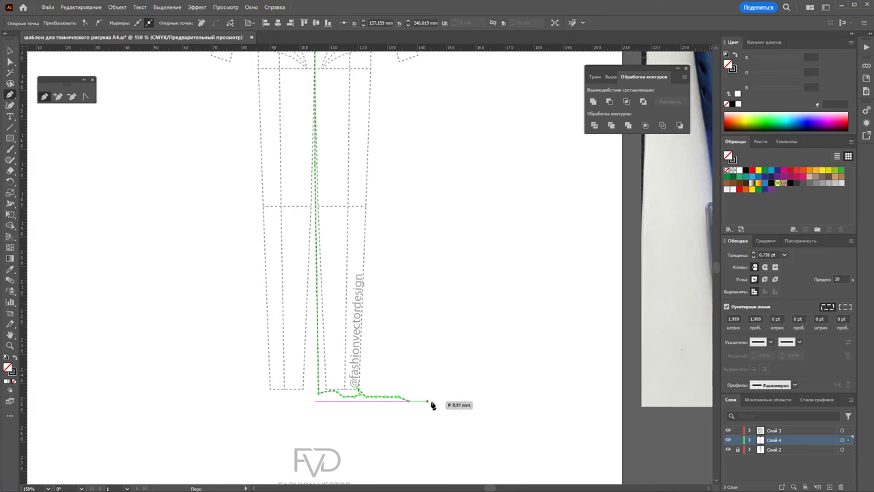
pyautogui.click(435, 400)
# Curve the flared side seam up to the bodice's right waist corner
pyautogui.scroll(1, 398, 231)
pyautogui.scroll(1, 399, 231)
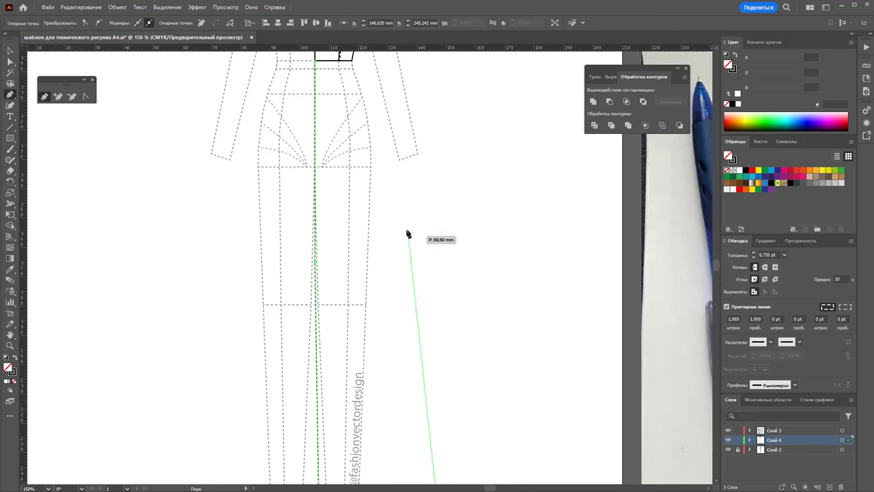
pyautogui.scroll(1, 396, 205)
pyautogui.moveTo(366, 153); pyautogui.dragTo(353, 108)
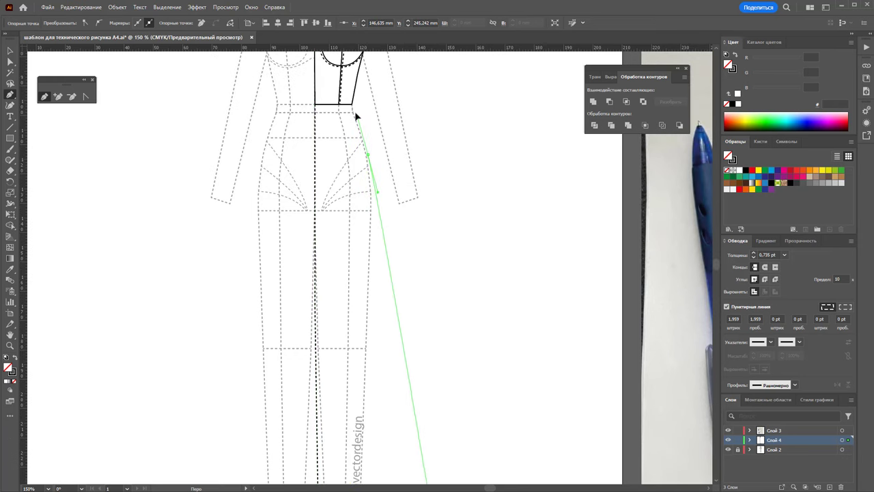
pyautogui.click(353, 108)
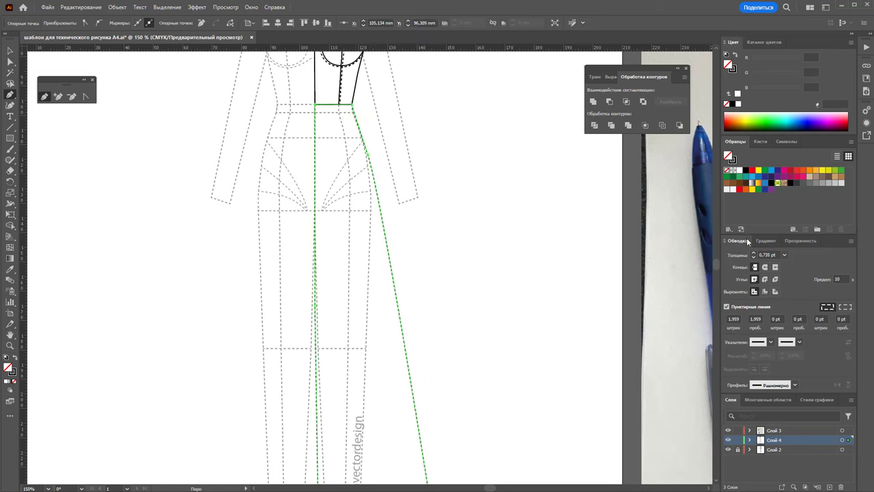
# Make the skirt outline a solid stroke and deselect it
pyautogui.click(726, 307)
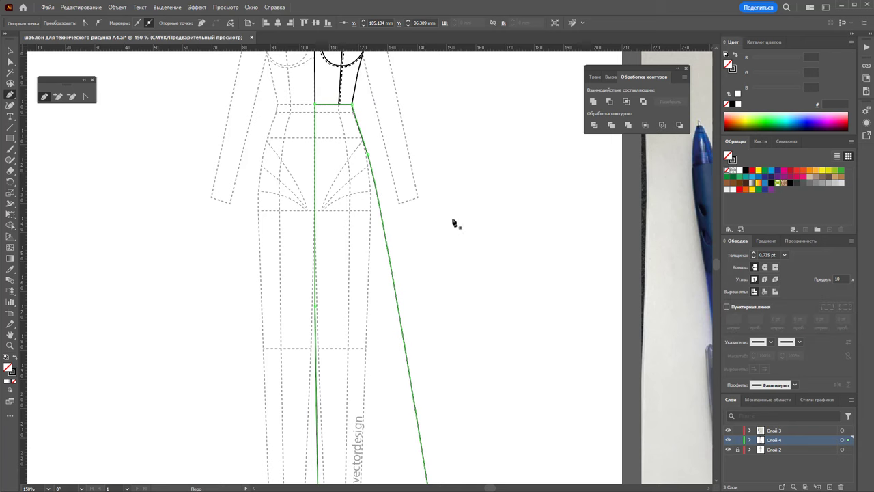
pyautogui.scroll(-1, 478, 208)
pyautogui.scroll(-2, 490, 203)
pyautogui.click(10, 50)
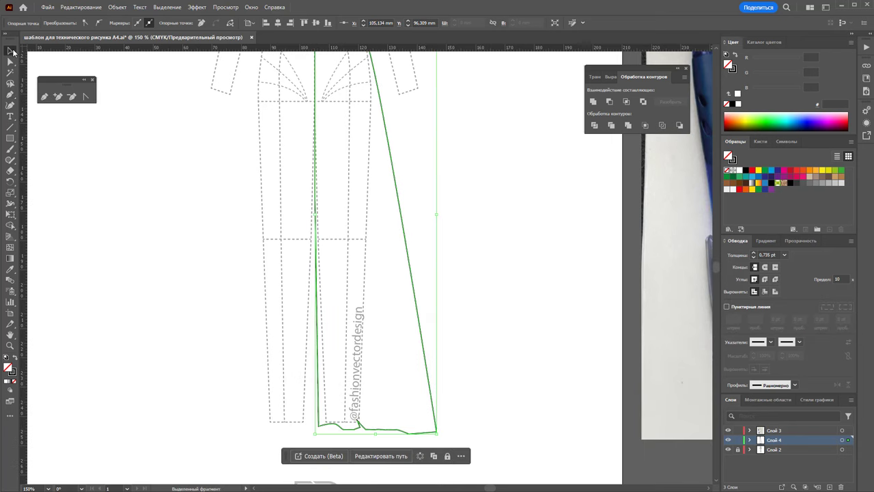
pyautogui.click(138, 246)
pyautogui.scroll(2, 242, 278)
pyautogui.scroll(-1, 242, 281)
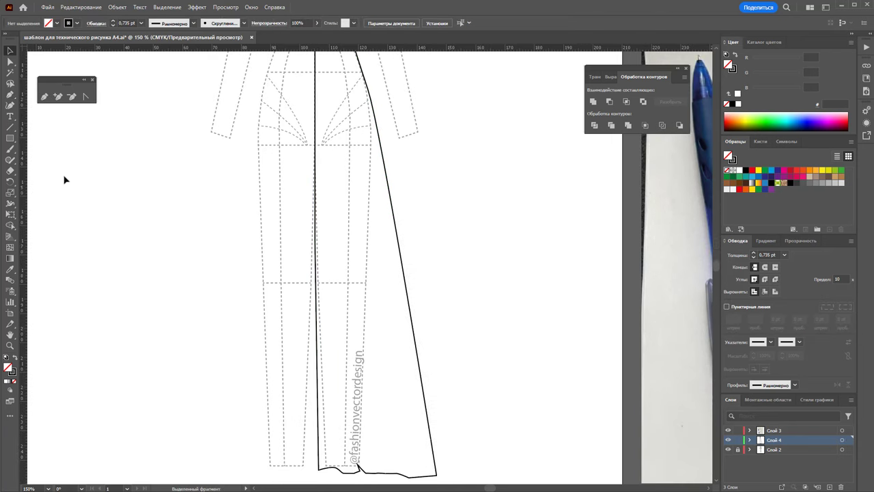
pyautogui.click(44, 98)
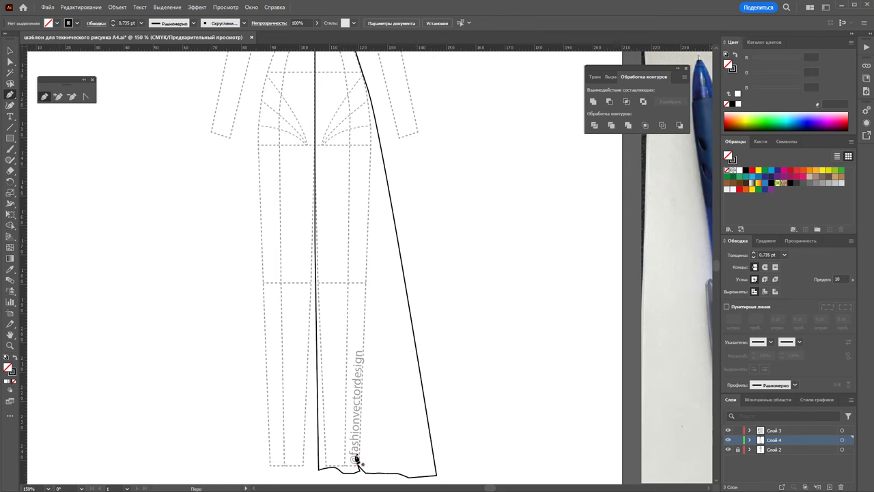
# Draw a closed fold shape from the hem up to the waist beside the centre-front seam
pyautogui.click(360, 466)
pyautogui.scroll(5, 301, 205)
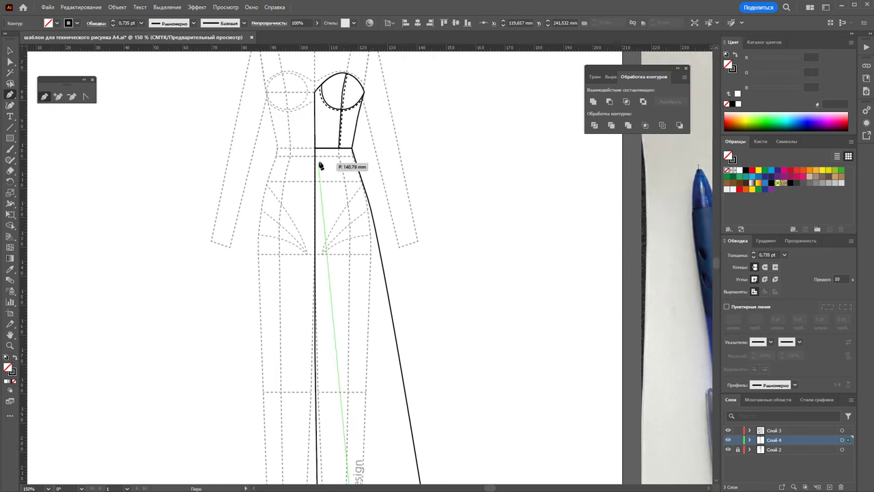
pyautogui.moveTo(340, 150); pyautogui.dragTo(314, 102)
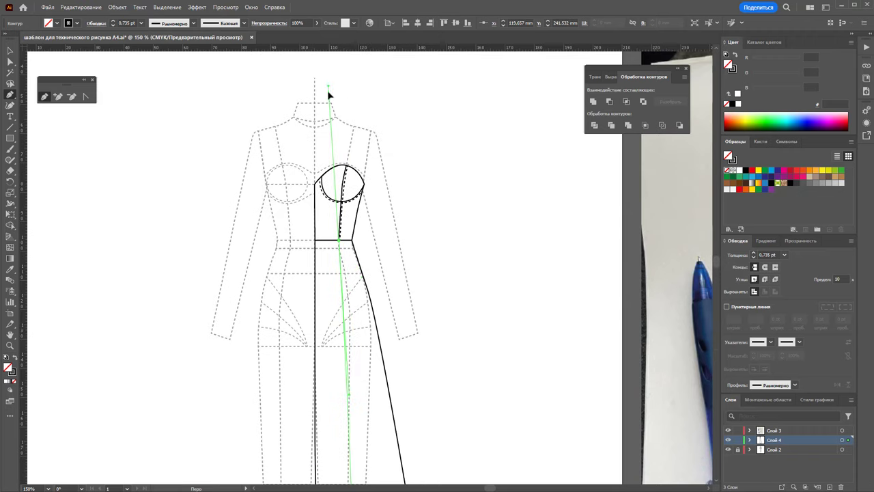
pyautogui.keyDown('ctrl'); pyautogui.click(467, 227); pyautogui.keyUp('ctrl')
pyautogui.scroll(-3, 467, 227)
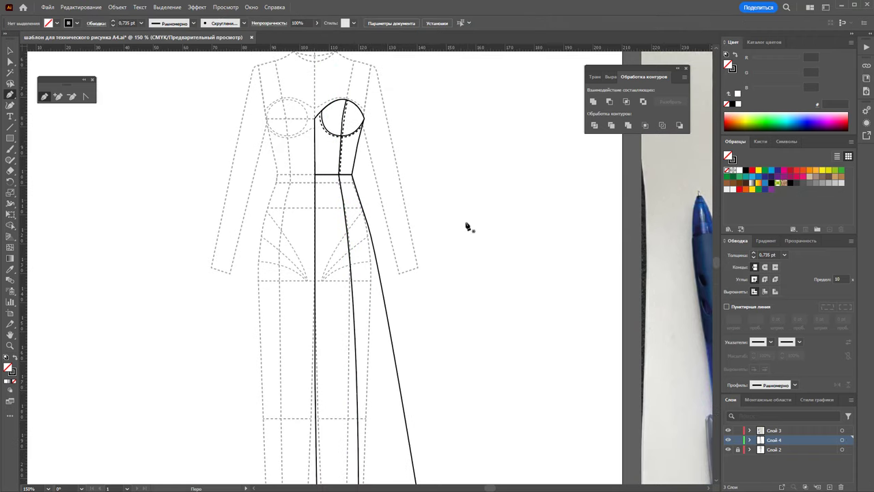
pyautogui.click(350, 358)
pyautogui.click(340, 176)
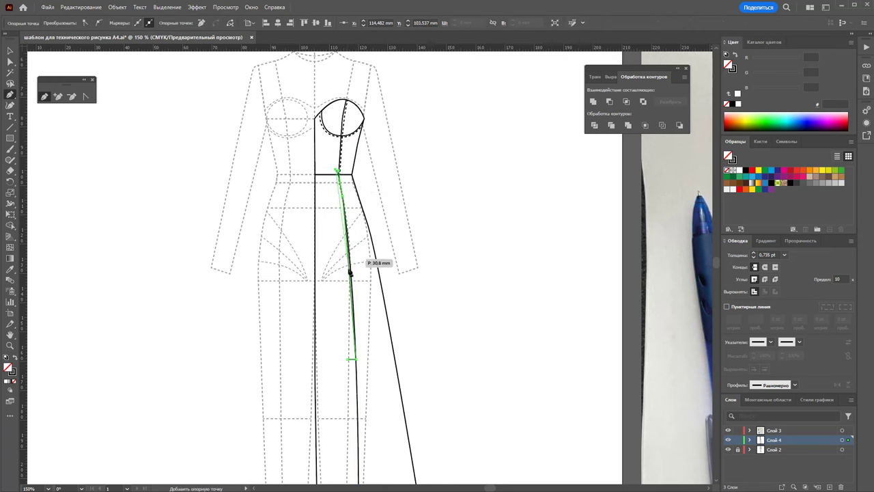
pyautogui.click(348, 358)
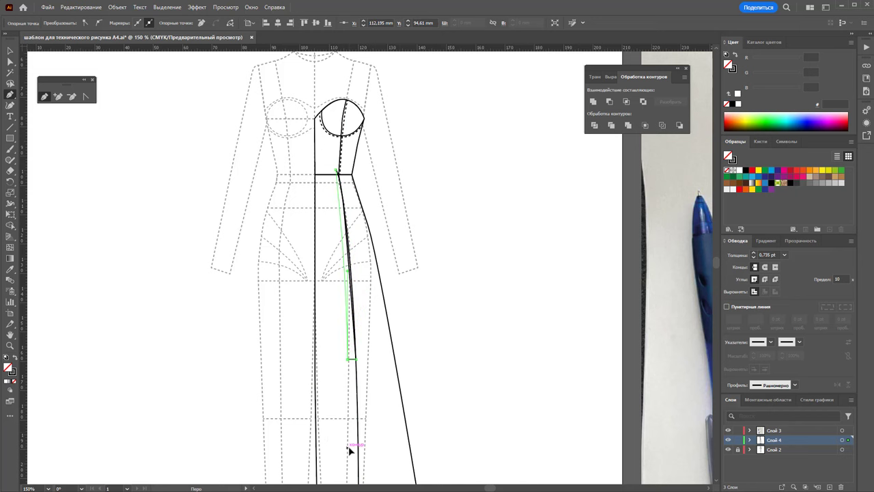
# Zoom in and move the fold's top anchor down onto the waist line
pyautogui.click(9, 345)
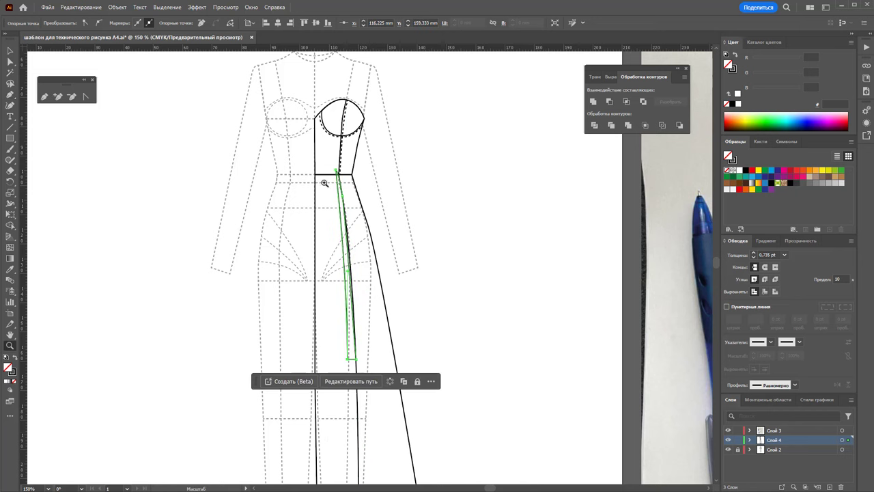
pyautogui.moveTo(325, 183)
pyautogui.mouseDown()
pyautogui.moveTo(635, 263)
pyautogui.moveTo(565, 249)
pyautogui.mouseUp()
pyautogui.click(10, 60)
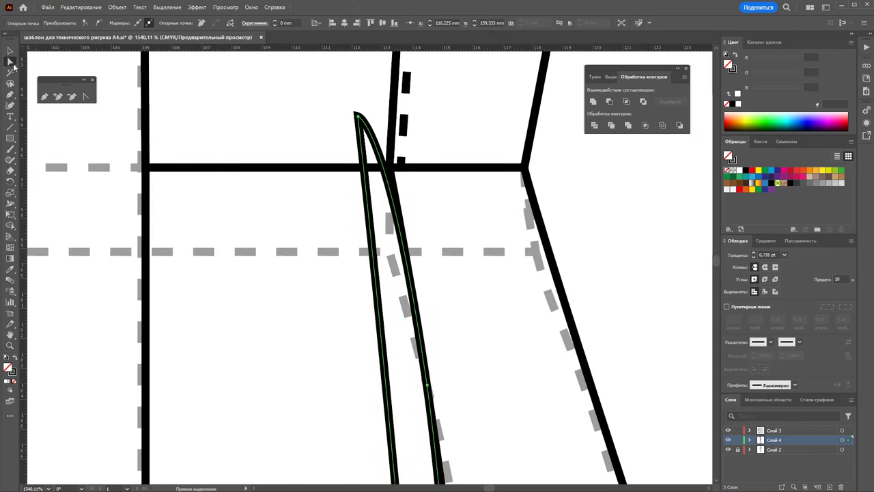
pyautogui.moveTo(356, 112); pyautogui.dragTo(380, 173)
pyautogui.scroll(-10, 396, 150)
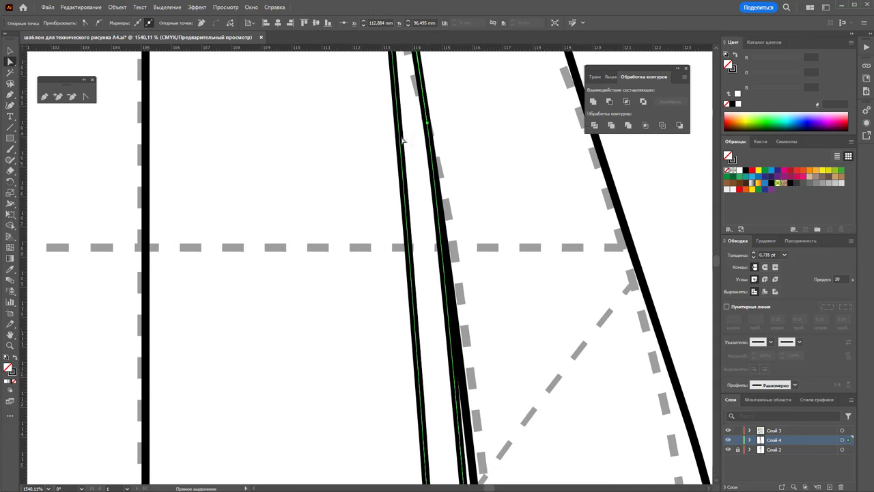
pyautogui.scroll(-3, 410, 120)
pyautogui.scroll(-3, 420, 117)
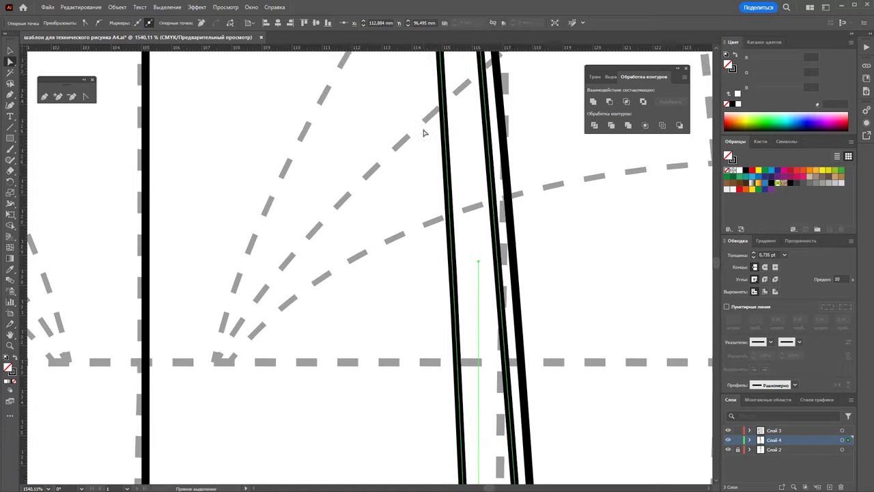
pyautogui.scroll(-5, 417, 171)
pyautogui.scroll(-4, 478, 239)
pyautogui.scroll(-3, 534, 289)
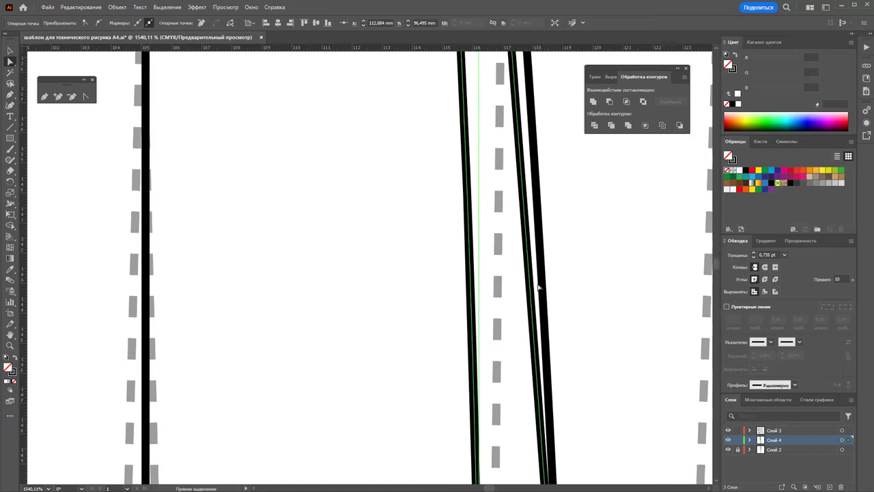
pyautogui.press('z')
pyautogui.keyDown('alt'); pyautogui.click(514, 277); pyautogui.keyUp('alt')
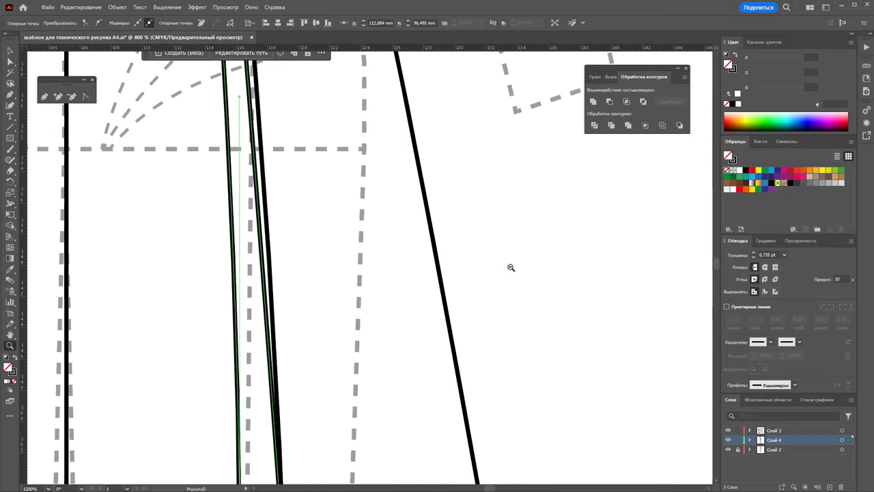
pyautogui.keyDown('alt'); pyautogui.click(283, 279); pyautogui.keyUp('alt')
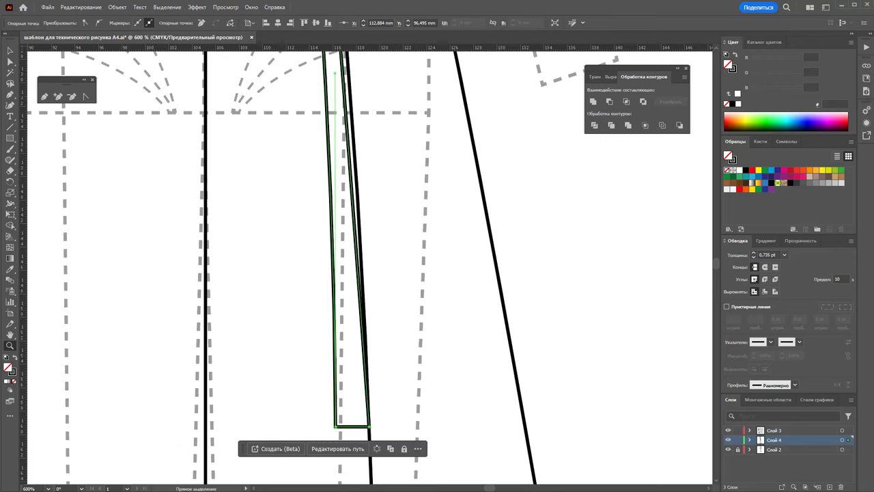
# Pull the fold's lower corners in and curve its edge into a narrow sliver along the seam
pyautogui.press('a')
pyautogui.moveTo(374, 429); pyautogui.dragTo(372, 375)
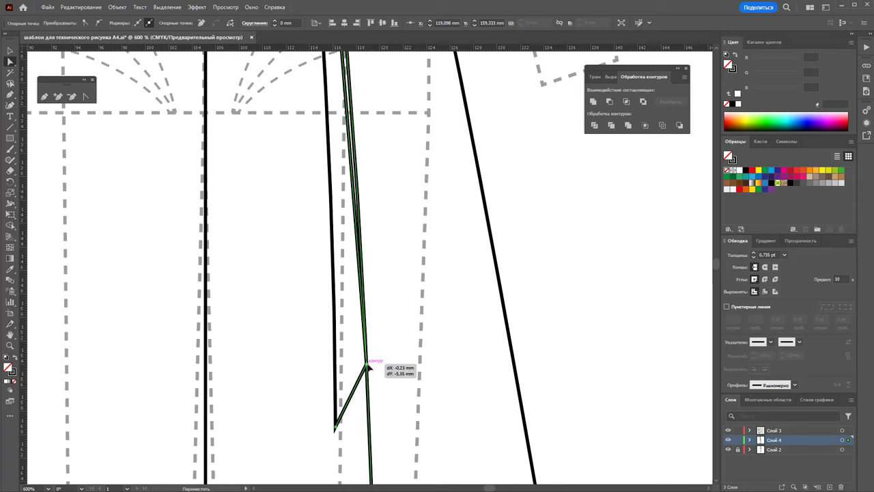
pyautogui.moveTo(372, 374); pyautogui.dragTo(367, 363)
pyautogui.moveTo(338, 428); pyautogui.dragTo(340, 163)
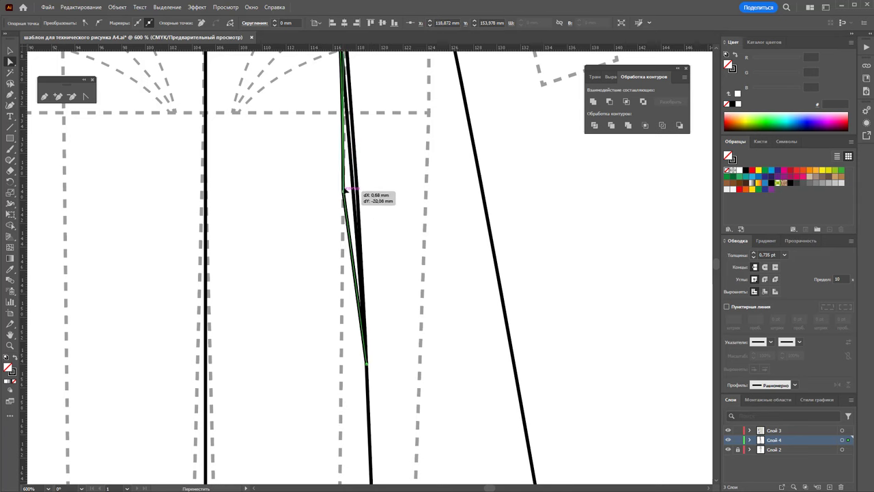
pyautogui.click(355, 170)
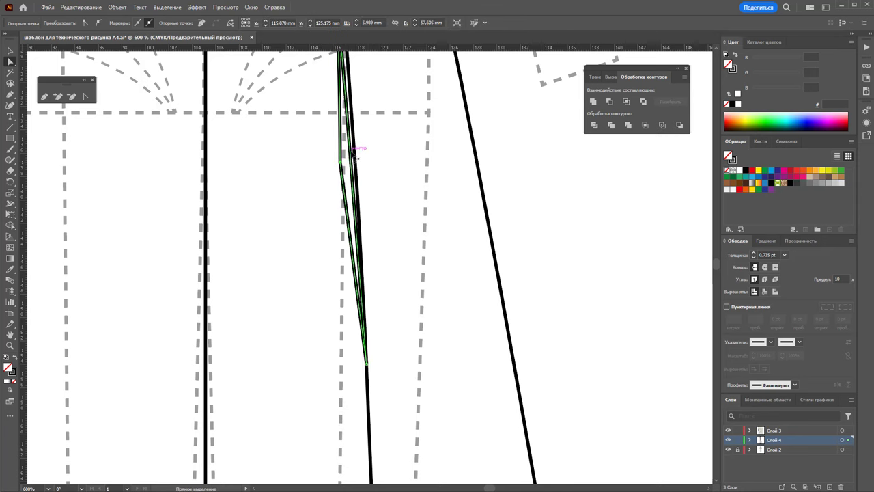
pyautogui.scroll(5, 376, 205)
pyautogui.scroll(2, 376, 207)
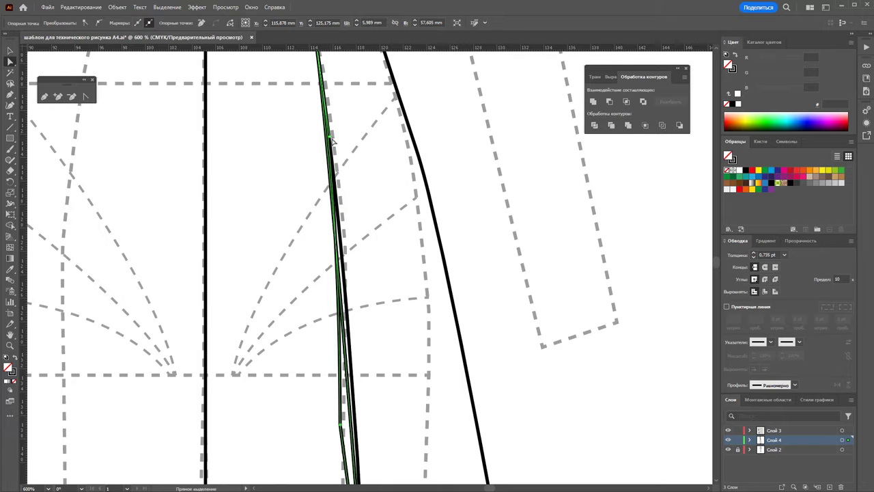
pyautogui.moveTo(335, 151); pyautogui.dragTo(341, 132)
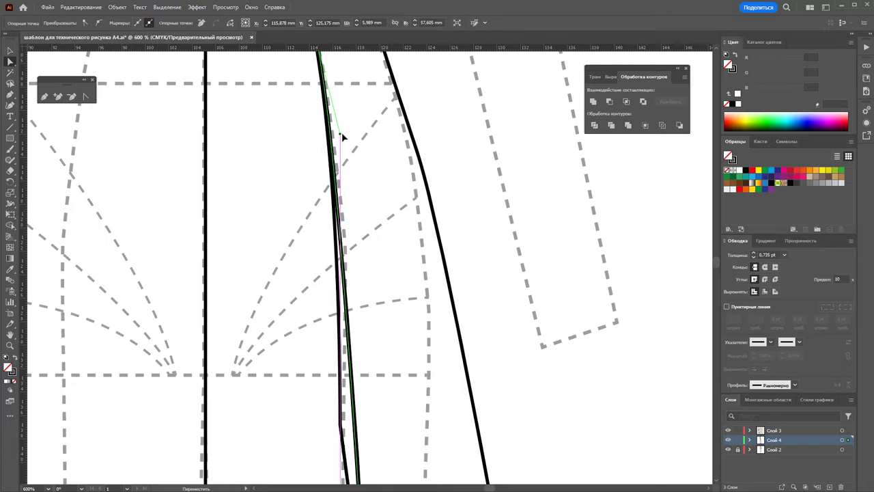
pyautogui.moveTo(341, 427); pyautogui.dragTo(343, 445)
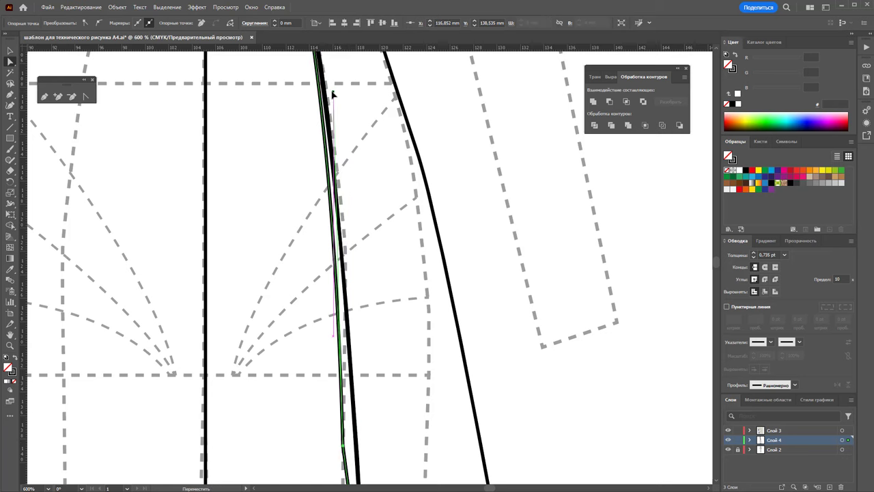
pyautogui.hotkey('ctrl', 'shift', 'a')
# Fill the centre-front fold sliver dark 1D1D1B and lower its opacity to 41%
pyautogui.press('z')
pyautogui.keyDown('alt'); pyautogui.click(338, 300); pyautogui.keyUp('alt')
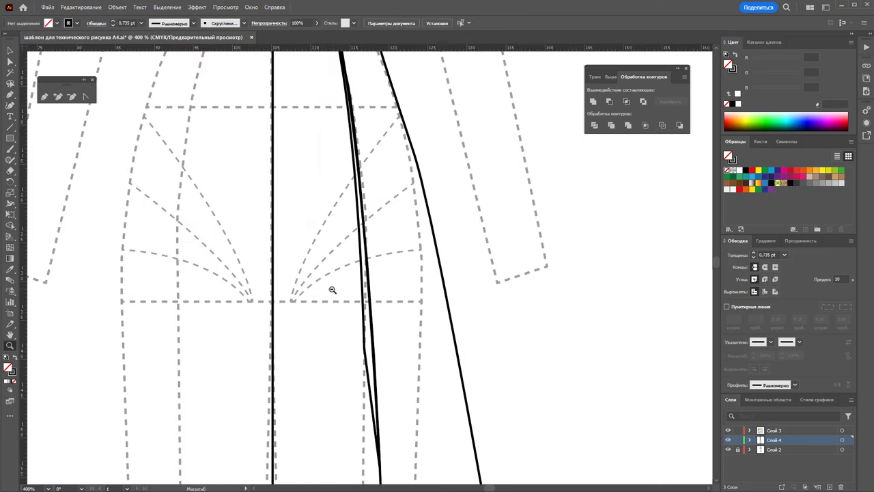
pyautogui.keyDown('alt'); pyautogui.click(358, 297); pyautogui.keyUp('alt')
pyautogui.scroll(-3, 348, 262)
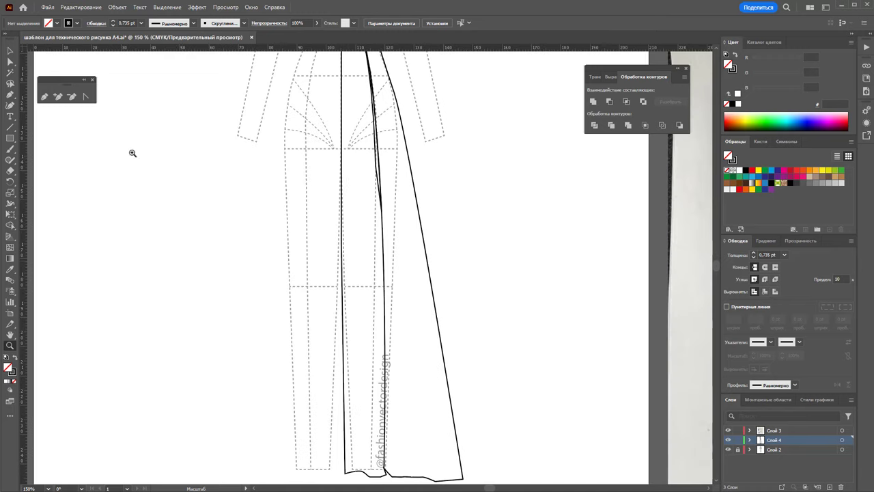
pyautogui.click(378, 181)
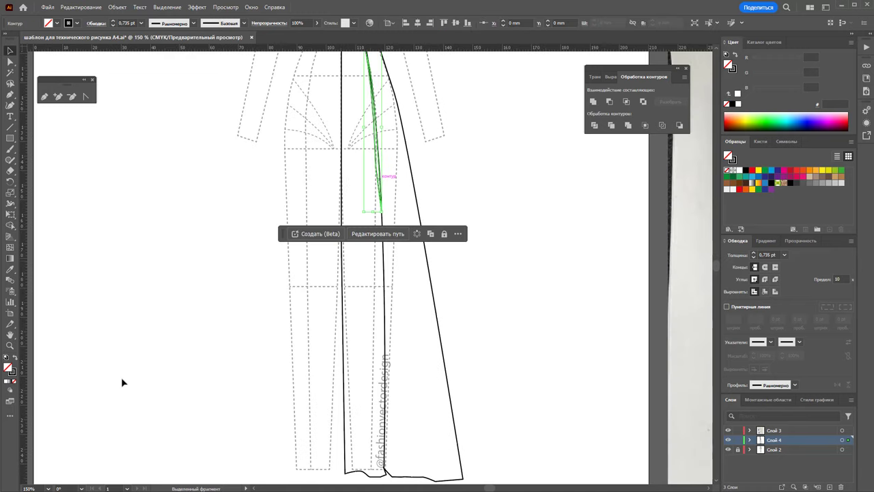
pyautogui.click(15, 360)
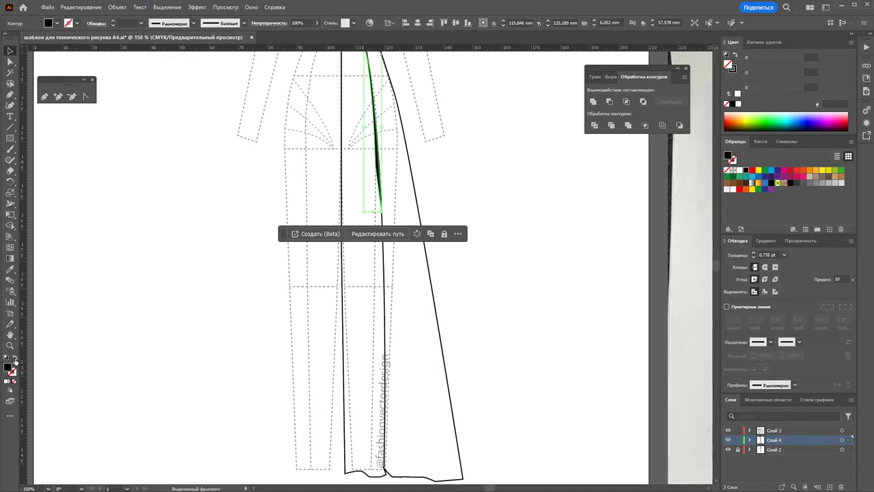
pyautogui.click(318, 25)
pyautogui.click(482, 185)
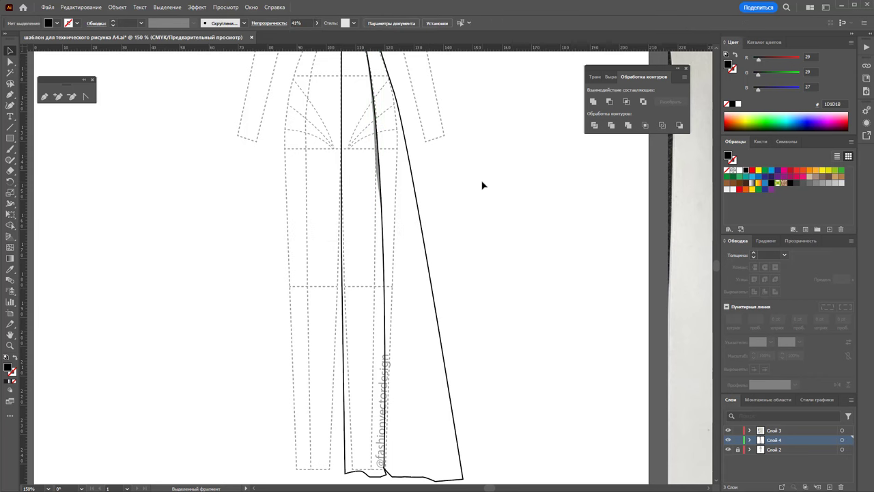
pyautogui.scroll(2, 483, 185)
pyautogui.scroll(-2, 482, 185)
pyautogui.scroll(-1, 482, 185)
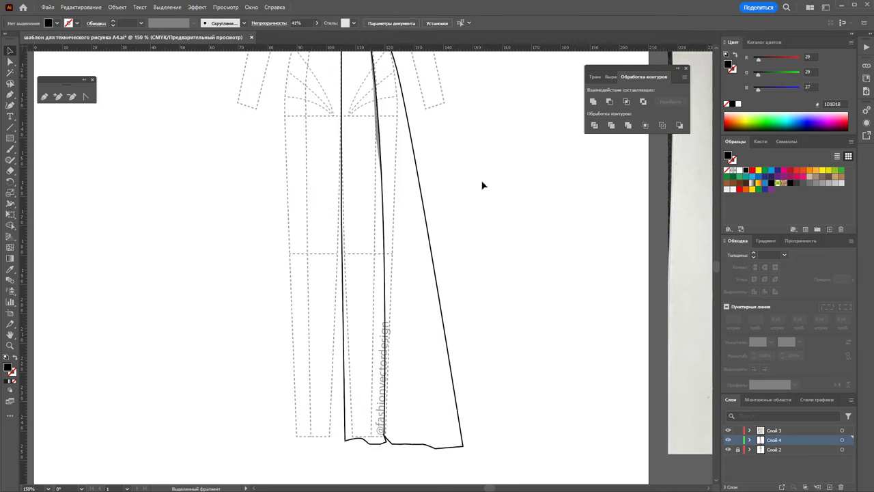
# Draw three fold lines rising from the skirt hem with the Pen tool
pyautogui.click(43, 98)
pyautogui.click(433, 447)
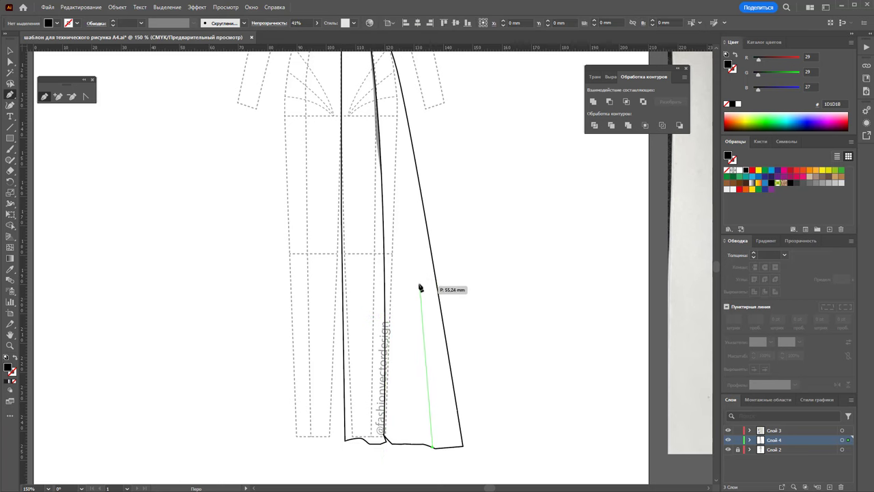
pyautogui.moveTo(417, 274); pyautogui.dragTo(410, 253)
pyautogui.click(402, 172)
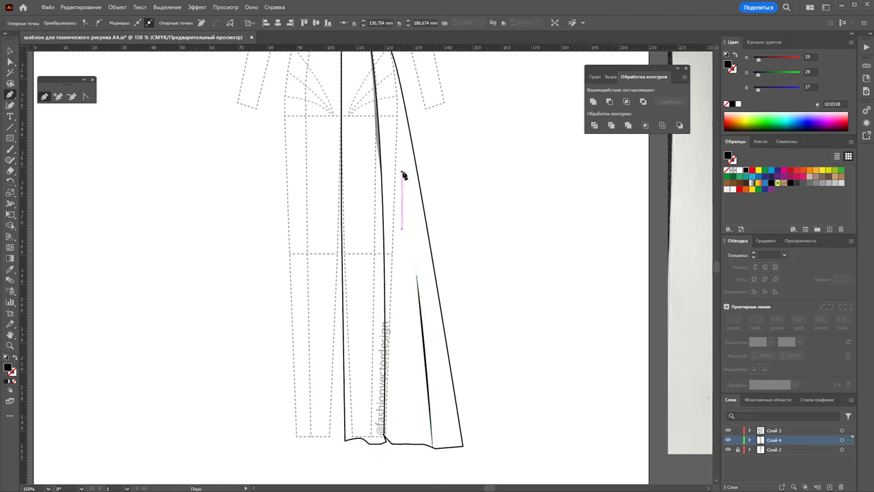
pyautogui.keyDown('ctrl'); pyautogui.click(512, 285); pyautogui.keyUp('ctrl')
pyautogui.click(410, 444)
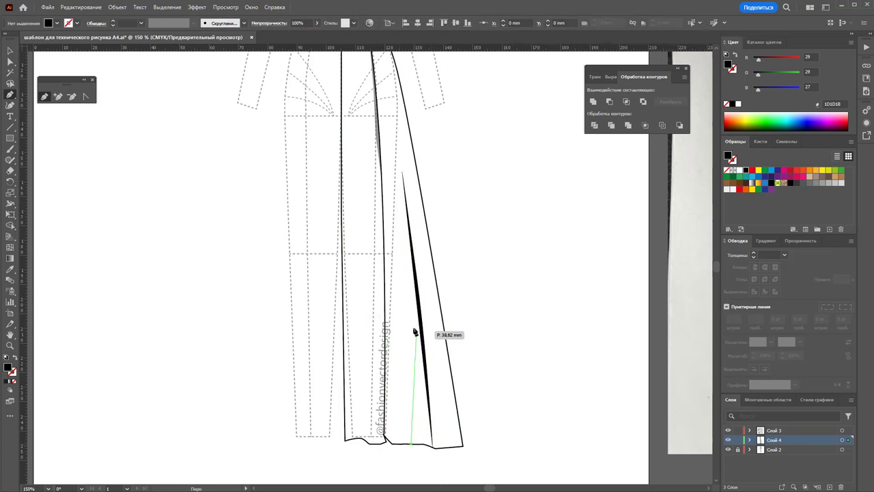
pyautogui.click(405, 314)
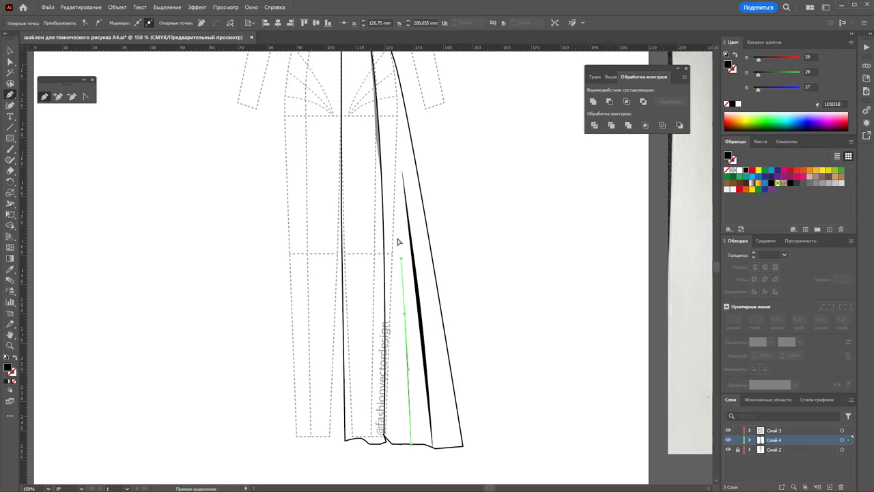
pyautogui.keyDown('ctrl'); pyautogui.click(393, 303); pyautogui.keyUp('ctrl')
pyautogui.click(365, 438)
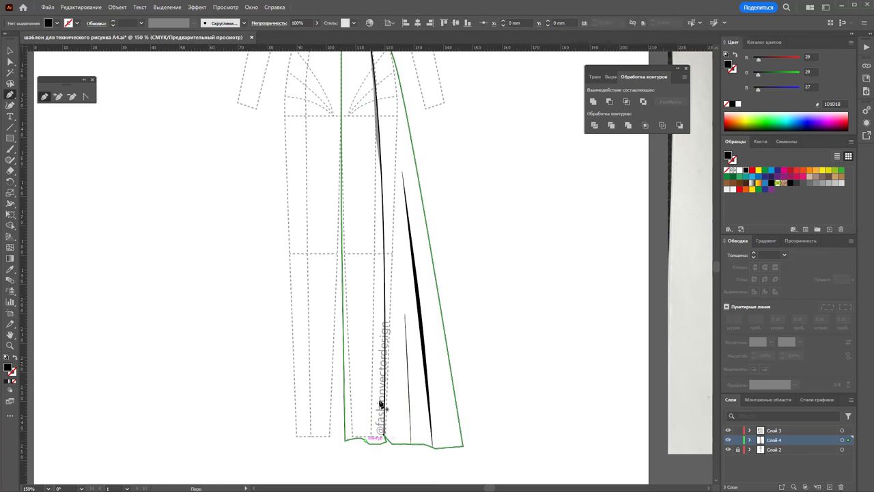
pyautogui.click(359, 314)
pyautogui.click(360, 260)
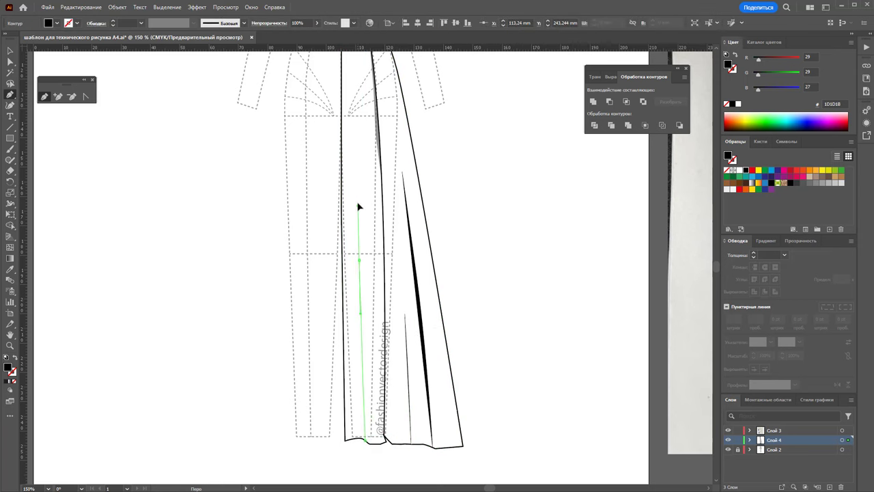
pyautogui.keyDown('ctrl'); pyautogui.click(509, 277); pyautogui.keyUp('ctrl')
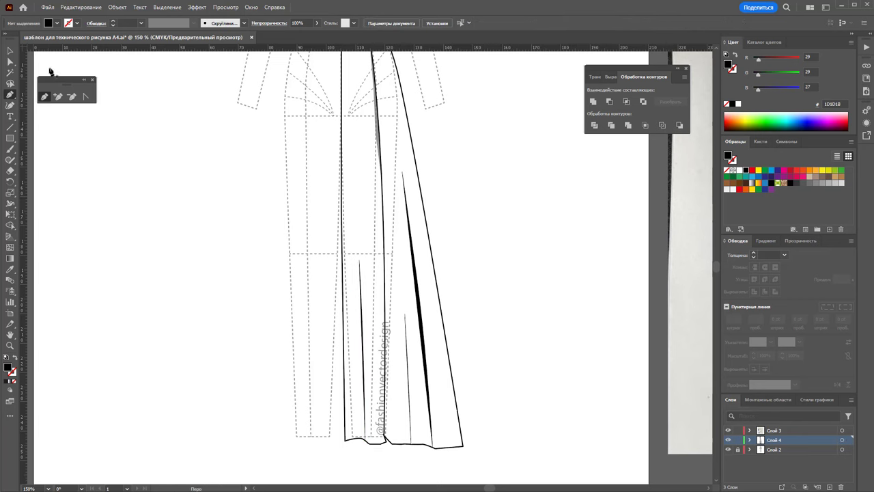
# Stroke the fold lines black at 0.75 pt with a tapered width profile and no fill
pyautogui.click(365, 364)
pyautogui.keyDown('shift'); pyautogui.click(420, 361); pyautogui.keyUp('shift')
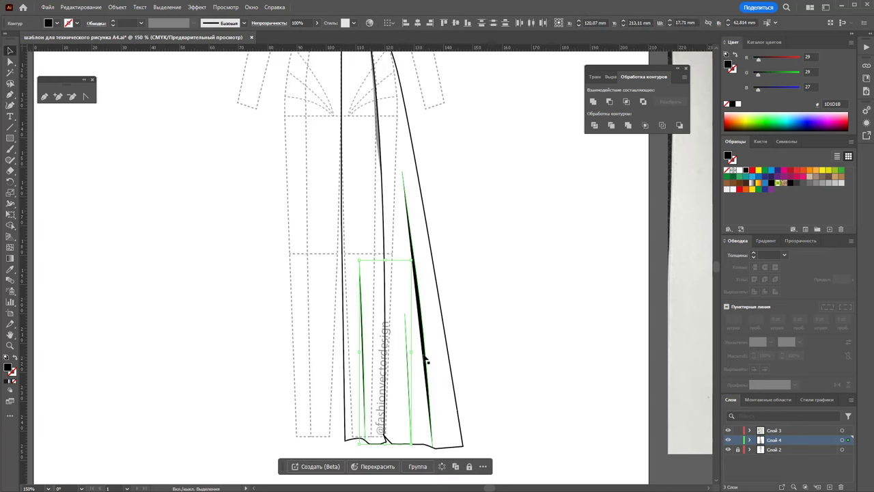
pyautogui.click(14, 360)
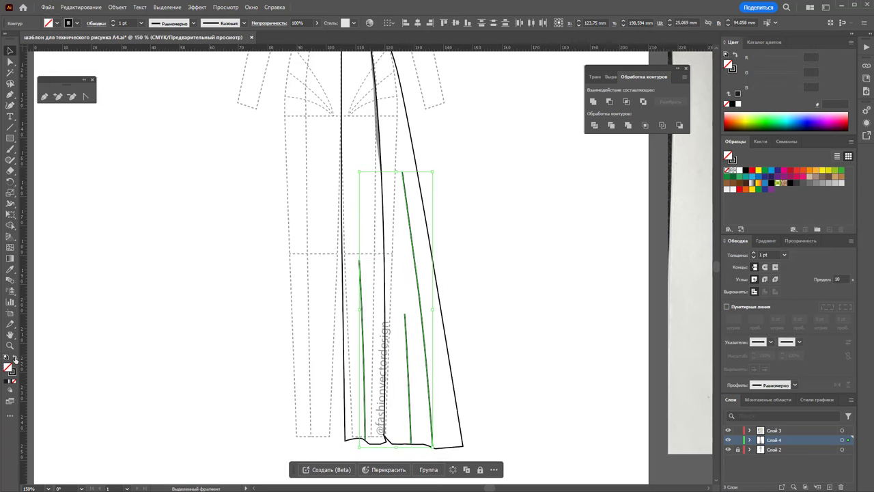
pyautogui.click(793, 385)
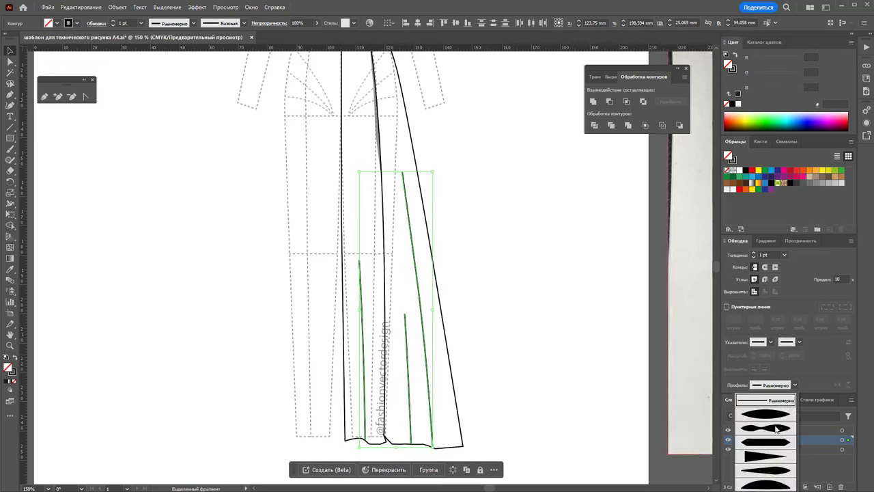
pyautogui.click(775, 457)
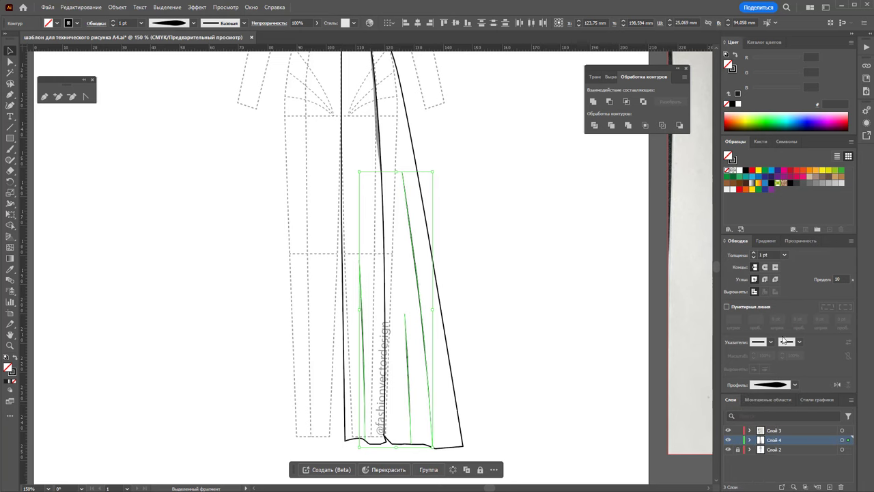
pyautogui.click(784, 255)
pyautogui.click(792, 289)
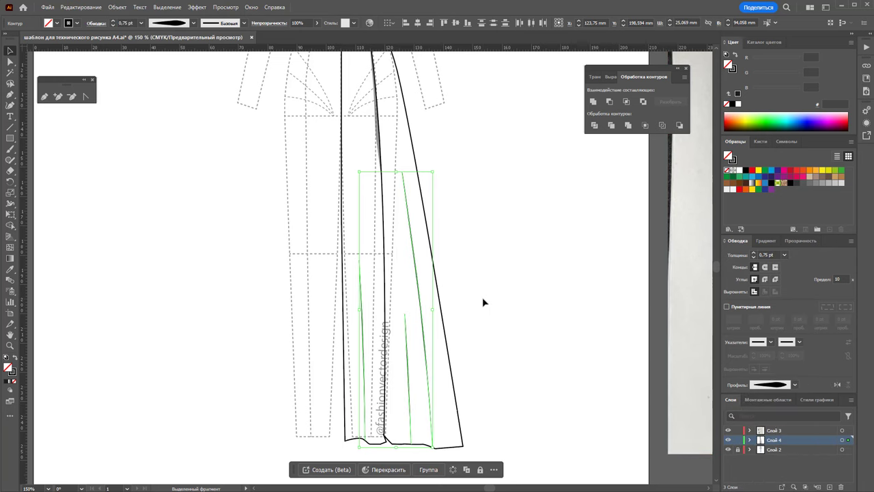
pyautogui.click(482, 297)
pyautogui.scroll(2, 536, 321)
pyautogui.scroll(2, 541, 328)
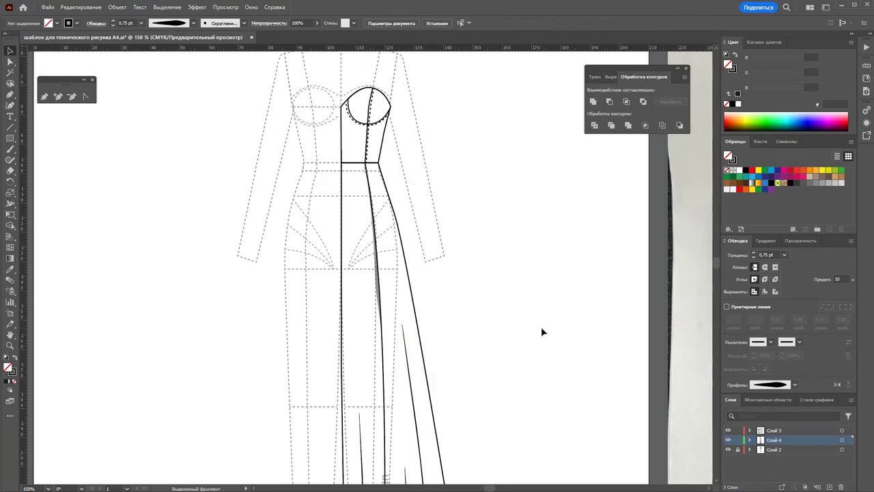
pyautogui.scroll(2, 541, 328)
# Fill the dress outline with white
pyautogui.click(412, 318)
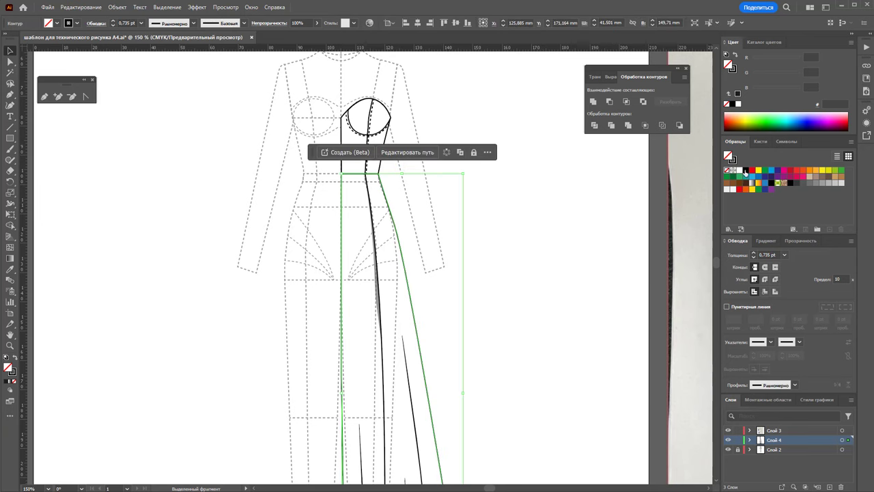
pyautogui.click(739, 173)
pyautogui.click(541, 283)
pyautogui.scroll(-3, 543, 280)
pyautogui.scroll(-3, 545, 276)
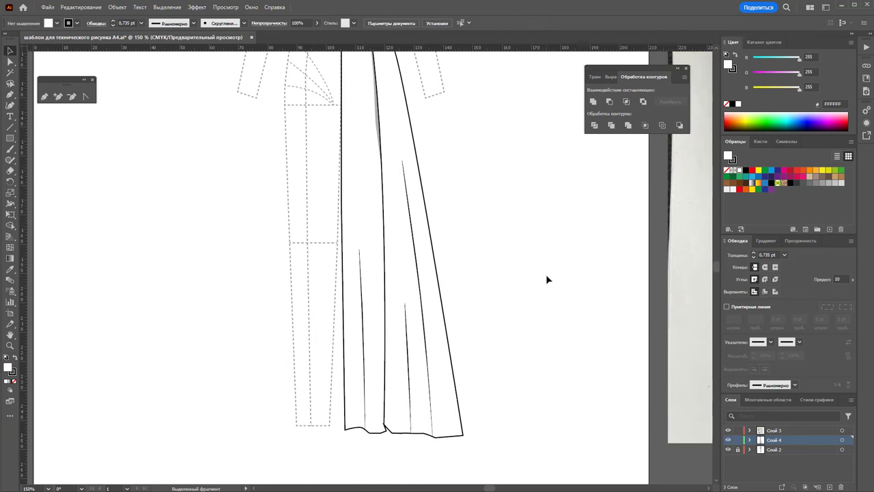
# Draw a centre and a right narrow fold shape from the fold lines down to the hem
pyautogui.click(43, 98)
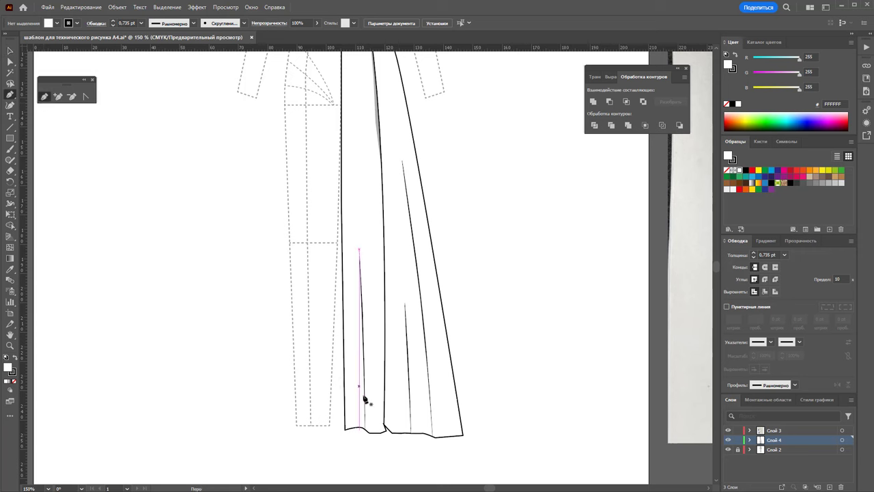
pyautogui.click(376, 431)
pyautogui.click(383, 183)
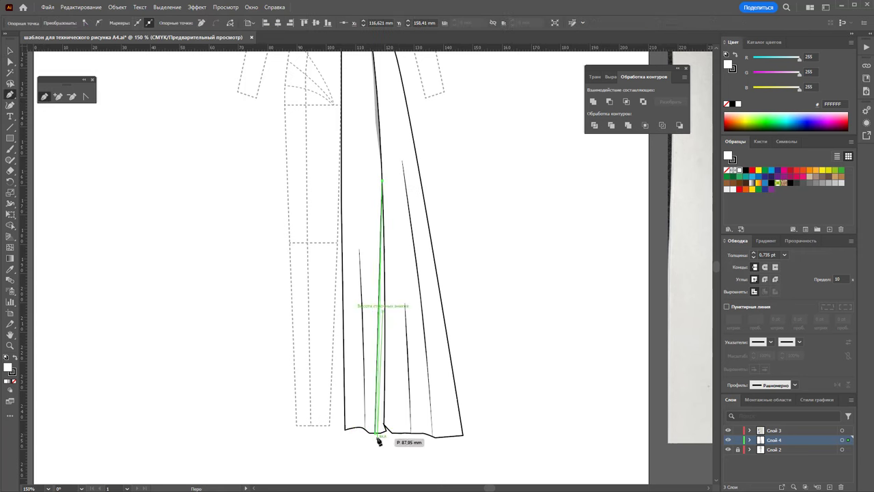
pyautogui.click(385, 429)
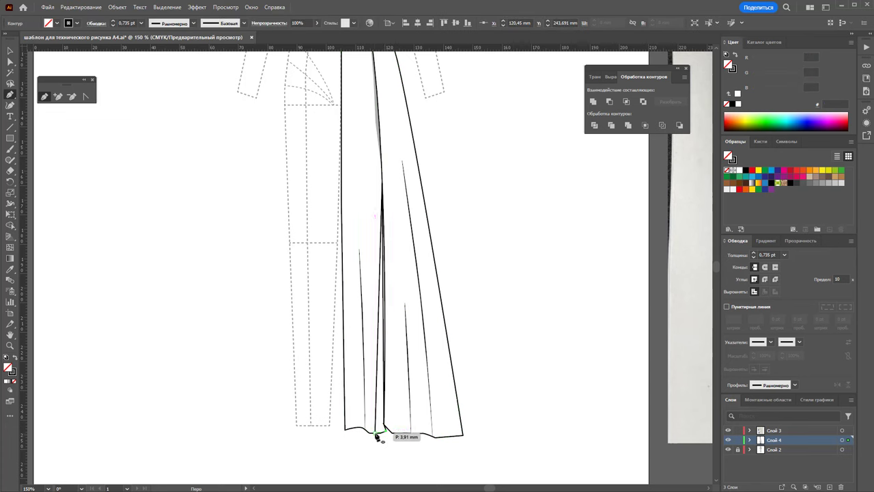
pyautogui.click(376, 431)
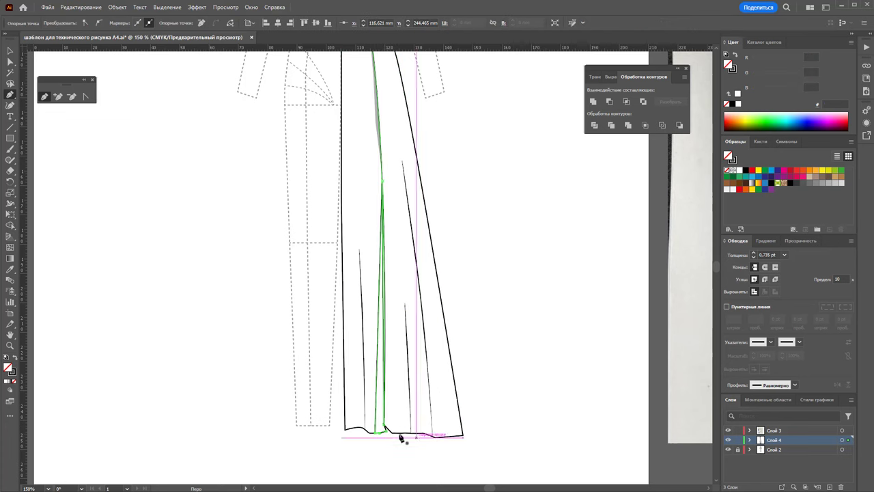
pyautogui.click(422, 431)
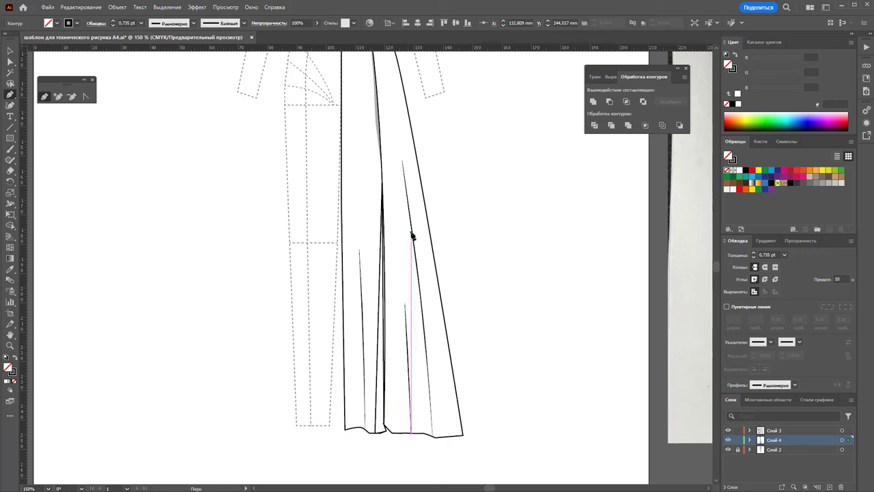
pyautogui.click(403, 163)
pyautogui.click(426, 338)
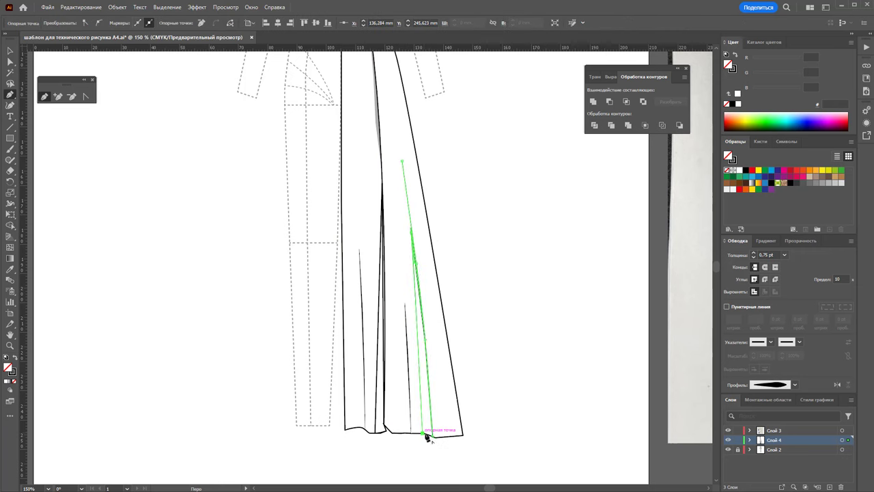
pyautogui.click(425, 435)
pyautogui.keyDown('ctrl'); pyautogui.click(438, 442); pyautogui.keyUp('ctrl')
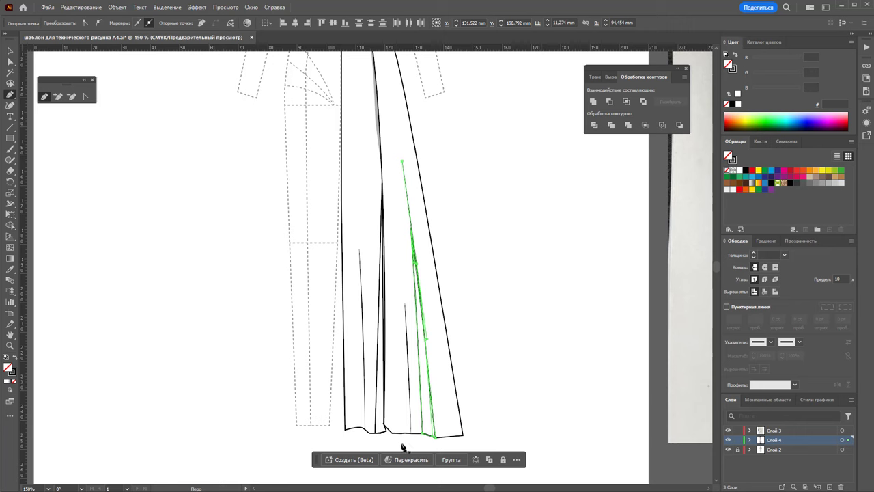
# Draw a narrow strip from the skirt contour's hem end up the right edge, closing onto the outline
pyautogui.keyDown('ctrl'); pyautogui.click(370, 311); pyautogui.keyUp('ctrl')
pyautogui.keyDown('ctrl'); pyautogui.click(361, 283); pyautogui.keyUp('ctrl')
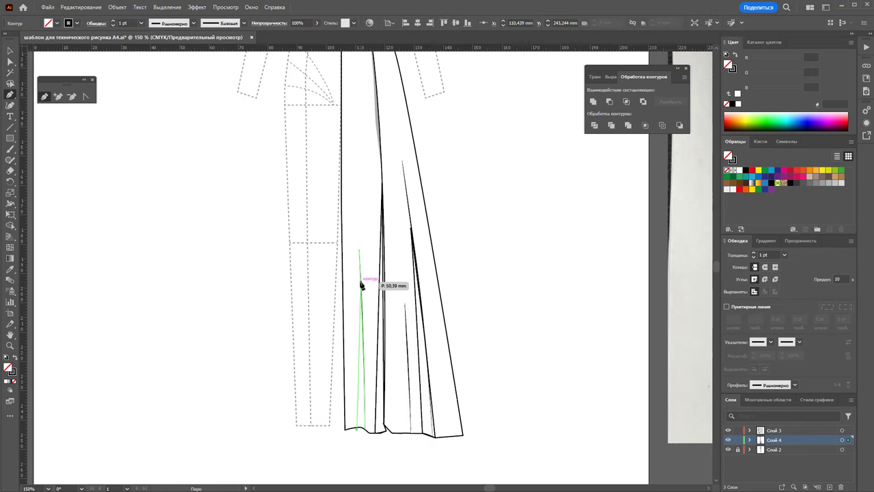
pyautogui.keyDown('ctrl'); pyautogui.click(362, 298); pyautogui.keyUp('ctrl')
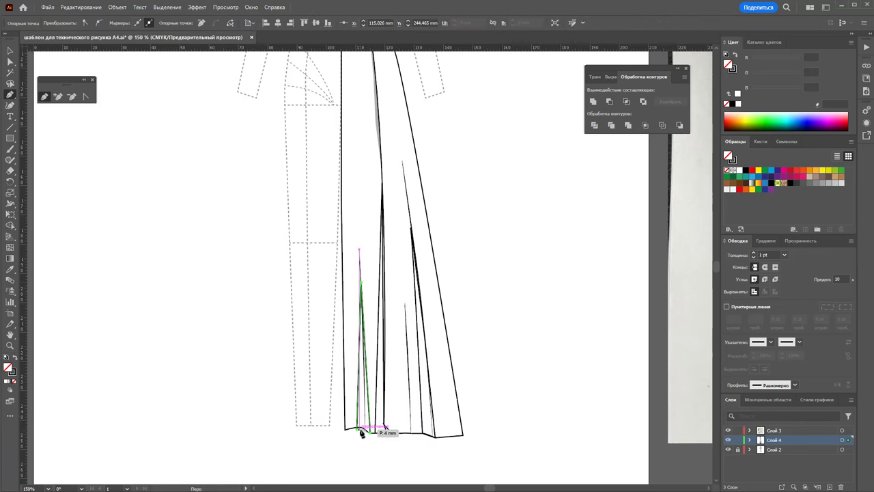
pyautogui.click(463, 435)
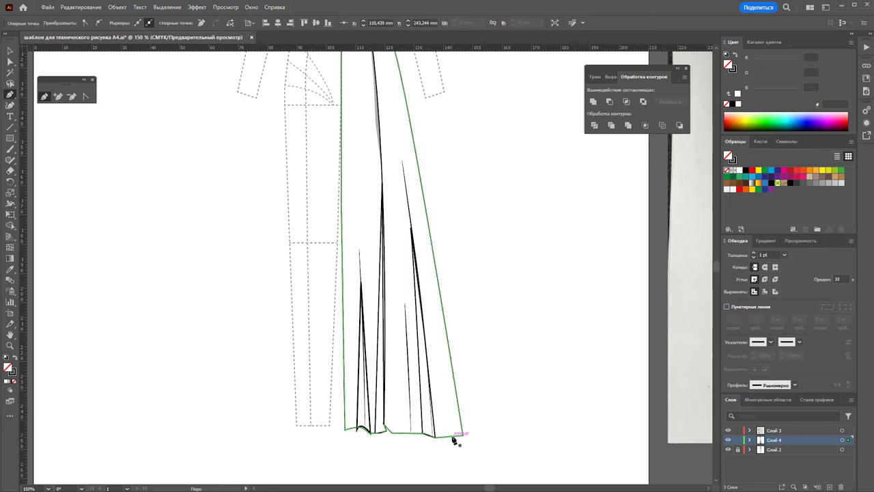
pyautogui.scroll(2, 451, 431)
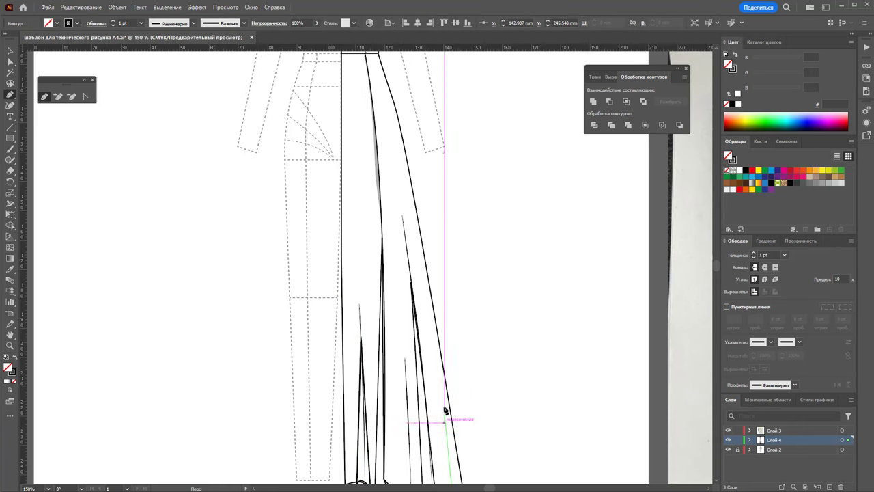
pyautogui.click(417, 241)
pyautogui.click(396, 109)
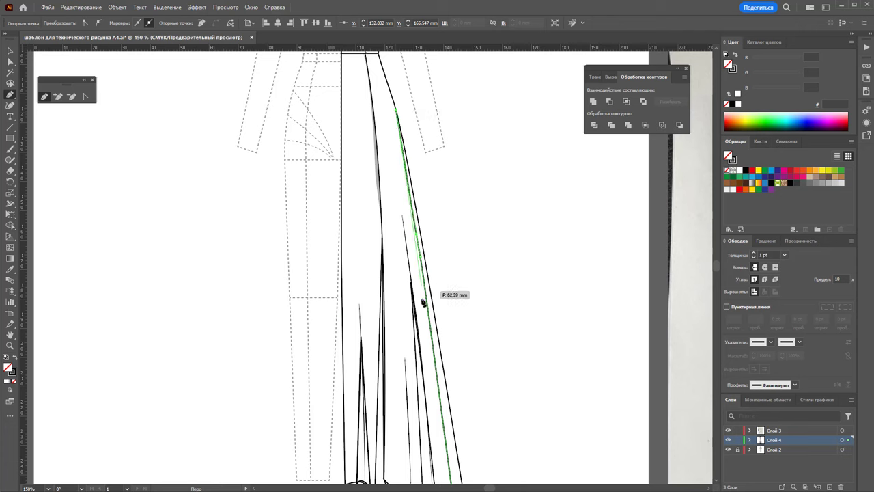
pyautogui.click(437, 336)
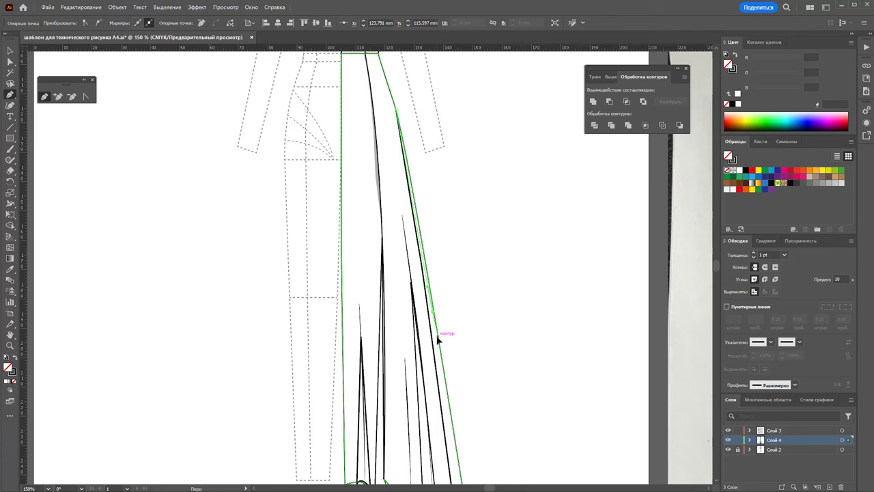
pyautogui.scroll(-5, 438, 336)
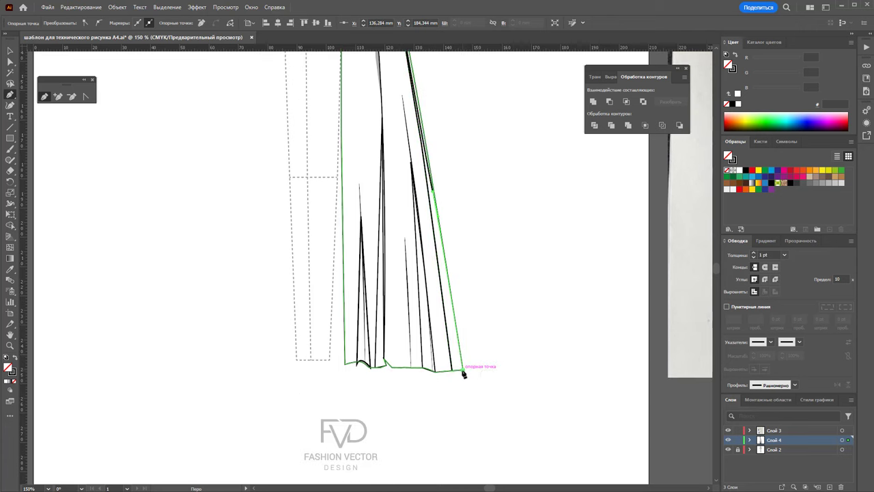
pyautogui.click(464, 373)
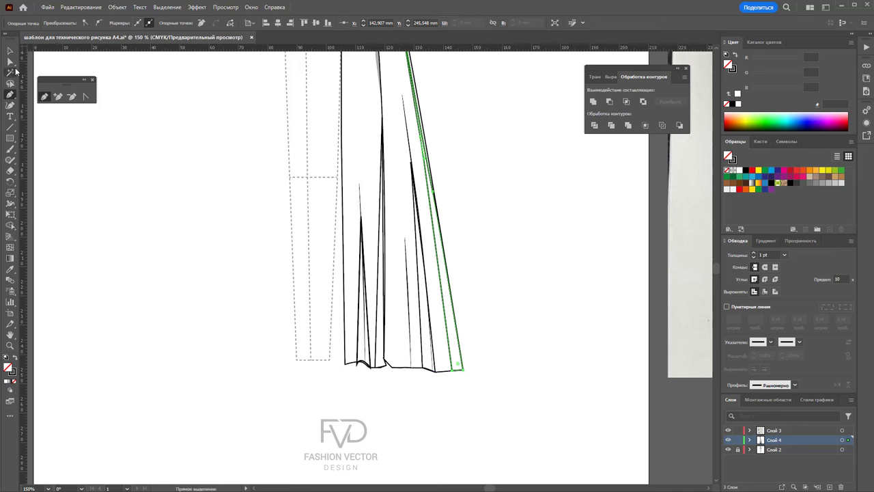
pyautogui.click(10, 51)
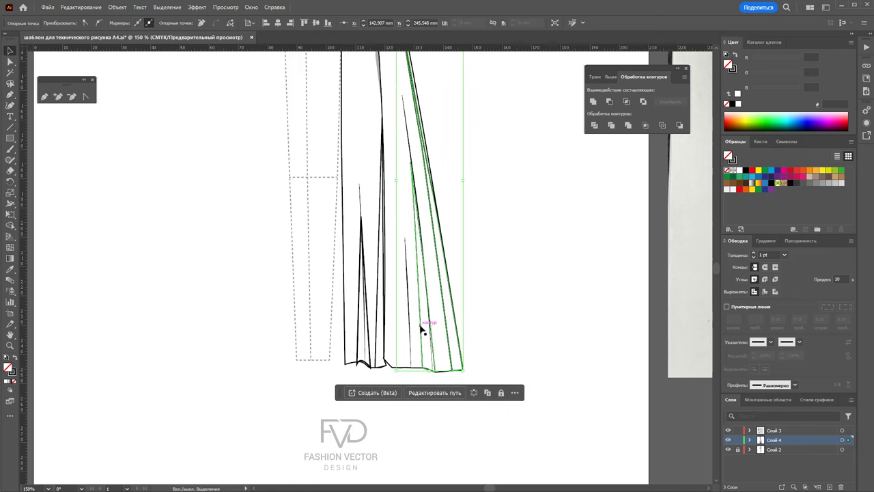
# Fill the selected pleat shapes black and delete the long centre strip
pyautogui.keyDown('shift'); pyautogui.click(372, 335); pyautogui.keyUp('shift')
pyautogui.keyDown('shift'); pyautogui.click(361, 347); pyautogui.keyUp('shift')
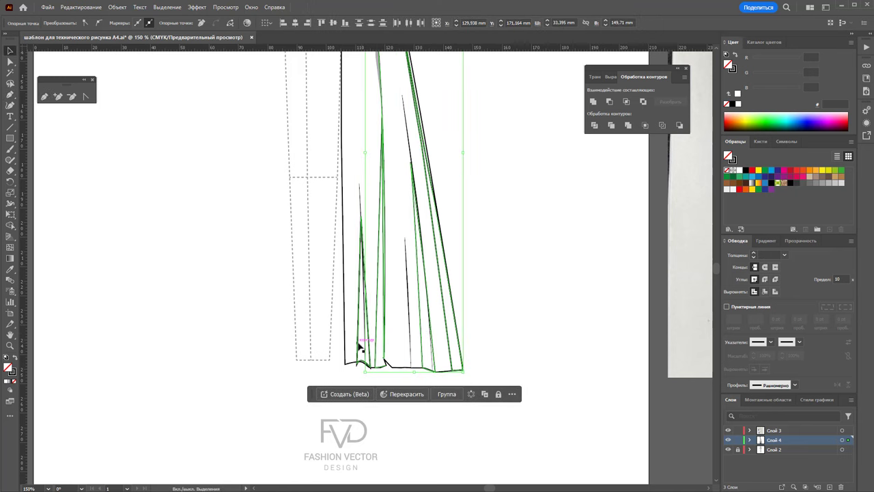
pyautogui.keyDown('shift'); pyautogui.click(359, 347); pyautogui.keyUp('shift')
pyautogui.click(14, 360)
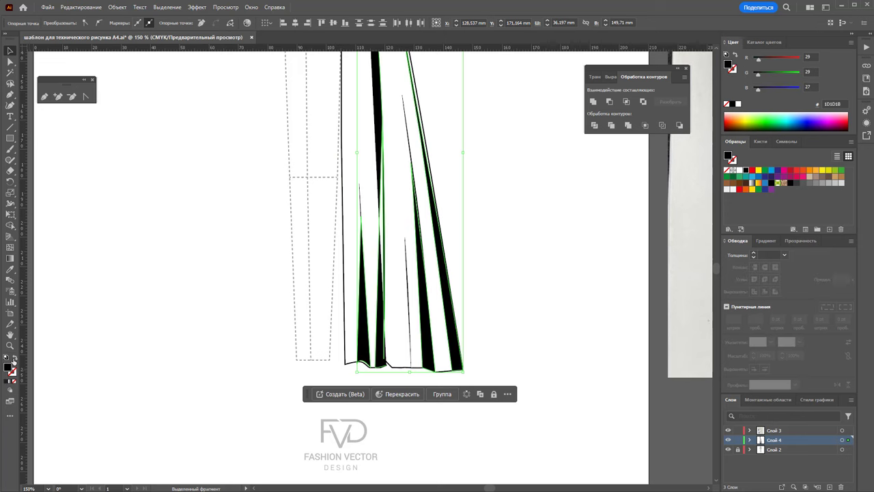
pyautogui.scroll(5, 199, 372)
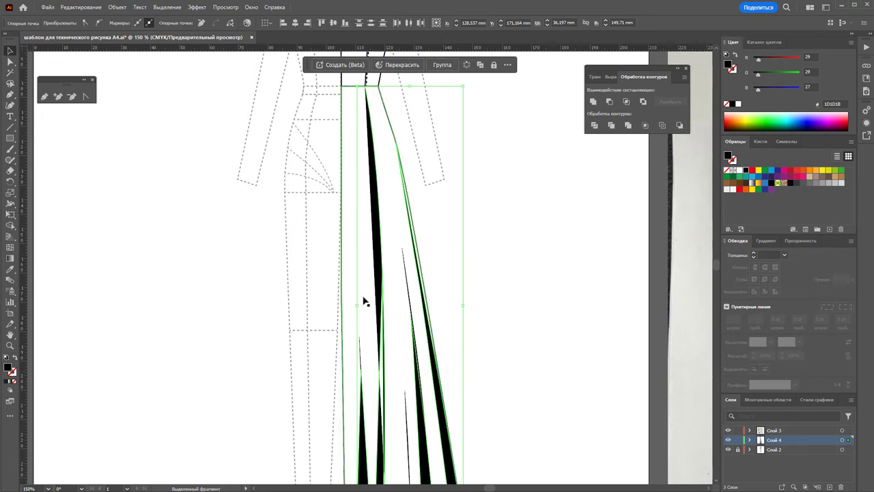
pyautogui.scroll(-1, 527, 361)
pyautogui.scroll(-2, 526, 361)
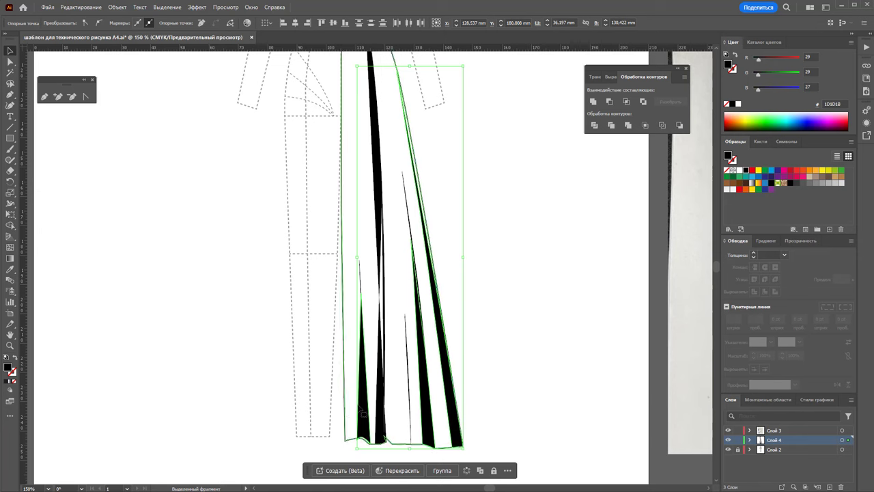
pyautogui.moveTo(366, 401); pyautogui.dragTo(579, 391)
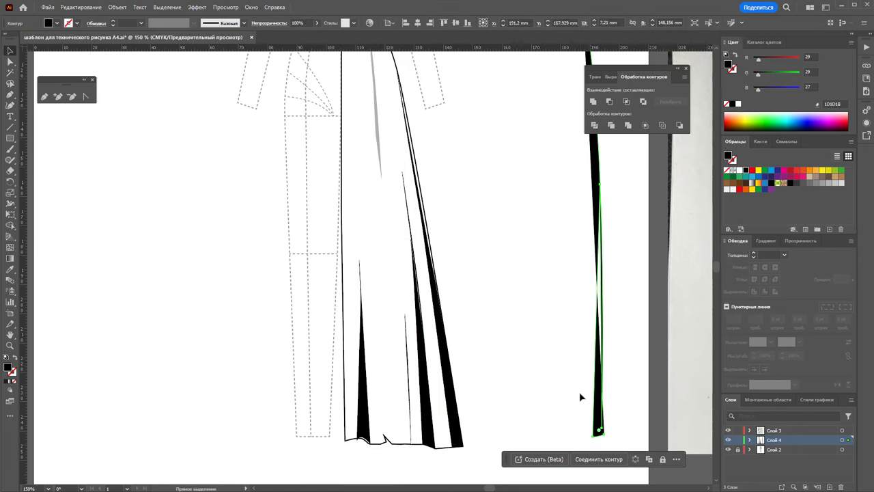
pyautogui.hotkey('ctrl', 'z')
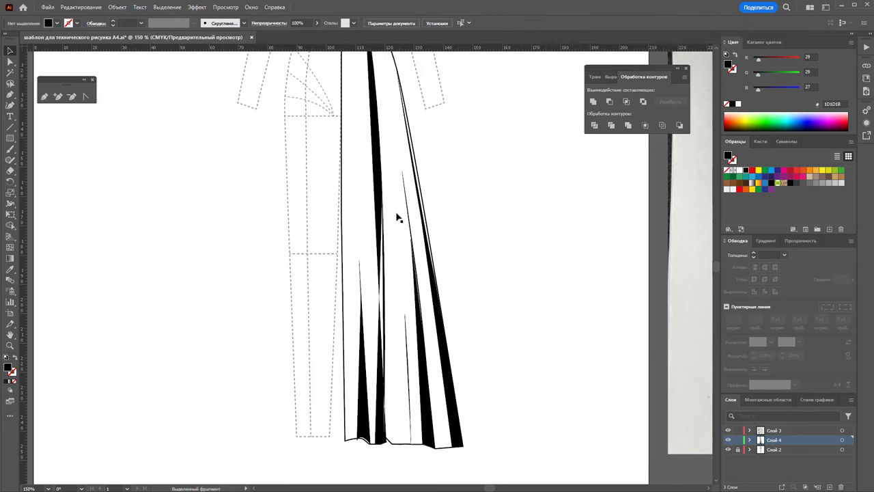
pyautogui.press('Delete')
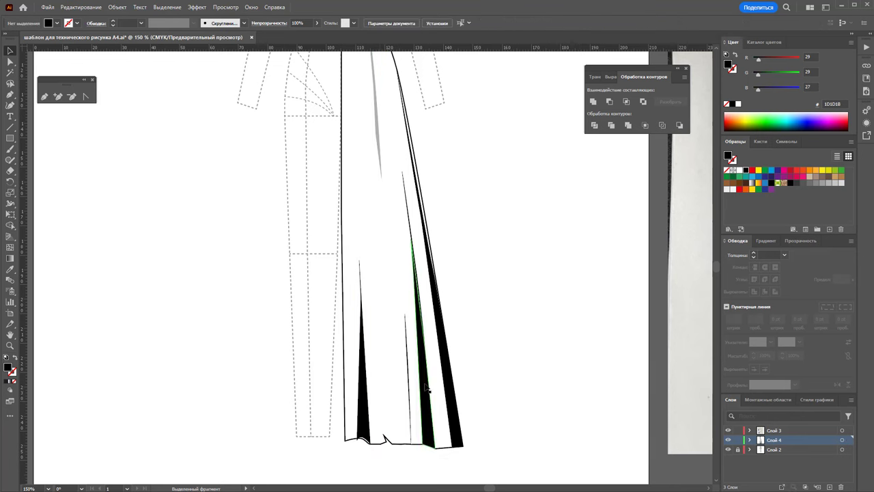
# Set the remaining black pleat shapes to 6% opacity
pyautogui.click(431, 389)
pyautogui.keyDown('shift'); pyautogui.click(369, 400); pyautogui.keyUp('shift')
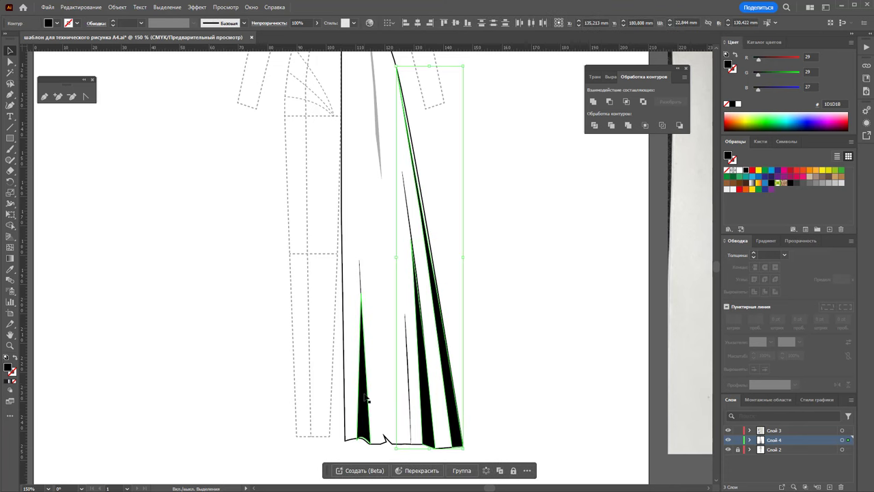
pyautogui.click(317, 24)
pyautogui.moveTo(318, 35); pyautogui.dragTo(285, 36)
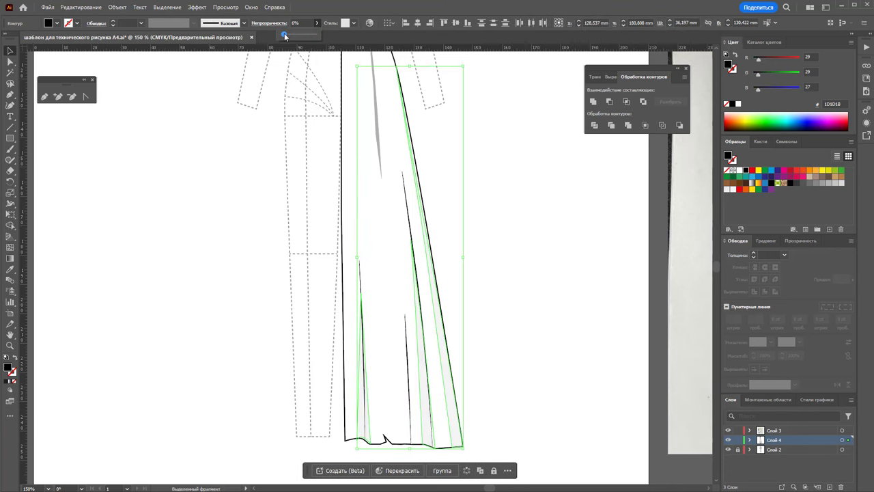
pyautogui.click(554, 369)
pyautogui.scroll(2, 554, 371)
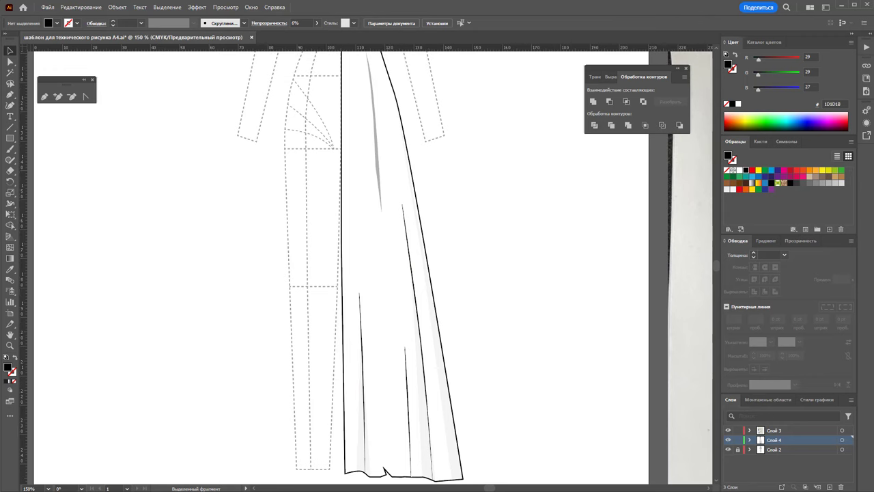
pyautogui.click(41, 97)
# Draw a new fold shape from below the bodice down to the hem
pyautogui.scroll(3, 376, 205)
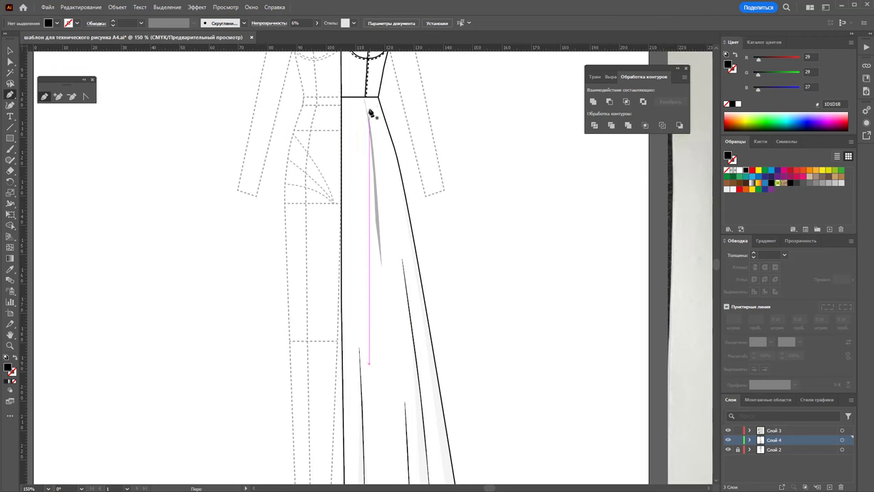
pyautogui.click(364, 97)
pyautogui.click(375, 183)
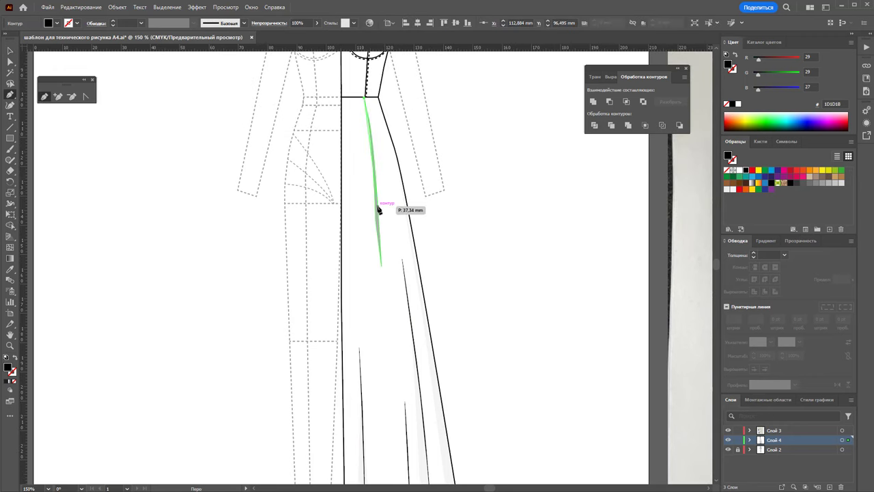
pyautogui.click(378, 209)
pyautogui.moveTo(381, 266); pyautogui.dragTo(385, 276)
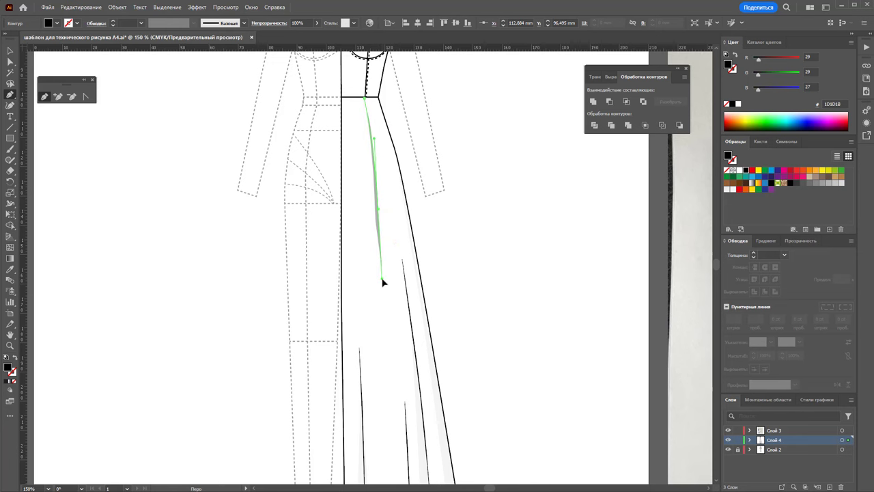
pyautogui.scroll(-5, 392, 321)
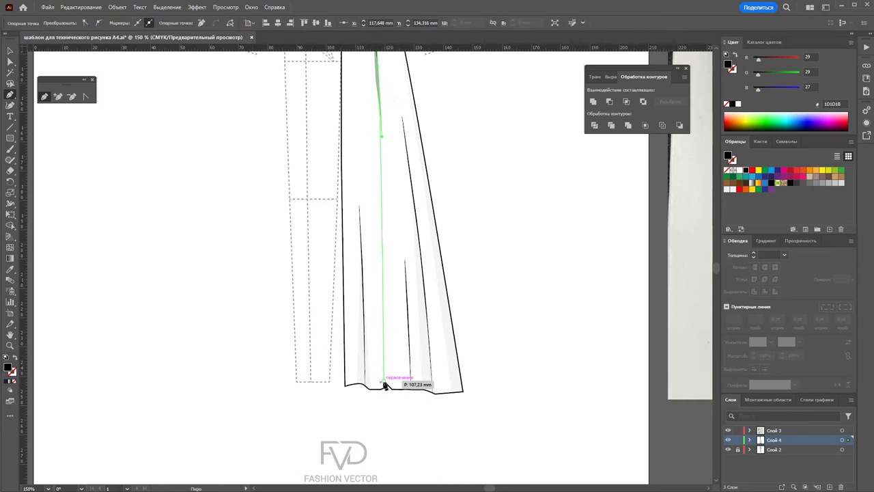
pyautogui.click(384, 386)
pyautogui.keyDown('ctrl'); pyautogui.click(539, 400); pyautogui.keyUp('ctrl')
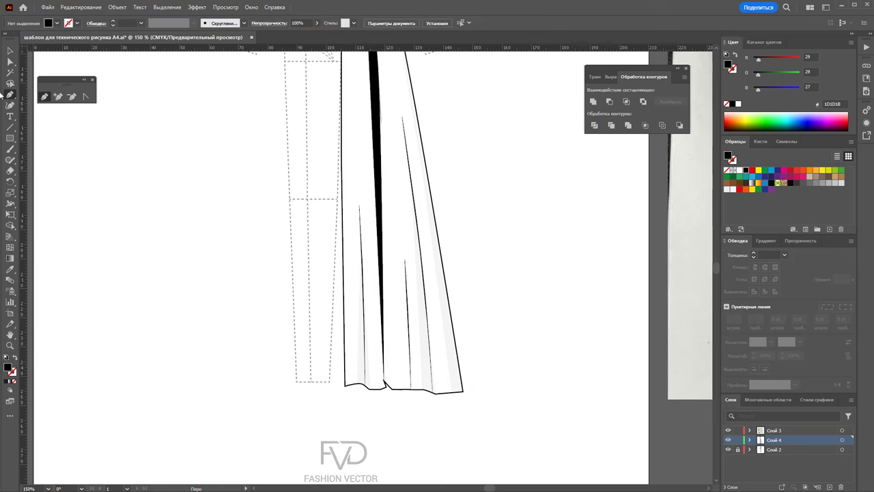
# Turn the new black centre-seam strip into a thin outline with no fill
pyautogui.click(10, 50)
pyautogui.click(376, 149)
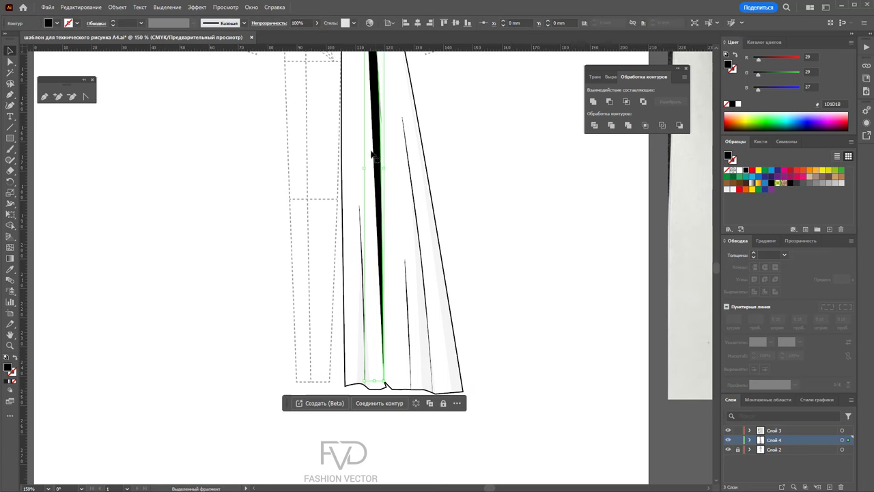
pyautogui.click(14, 359)
pyautogui.click(194, 342)
pyautogui.scroll(2, 398, 346)
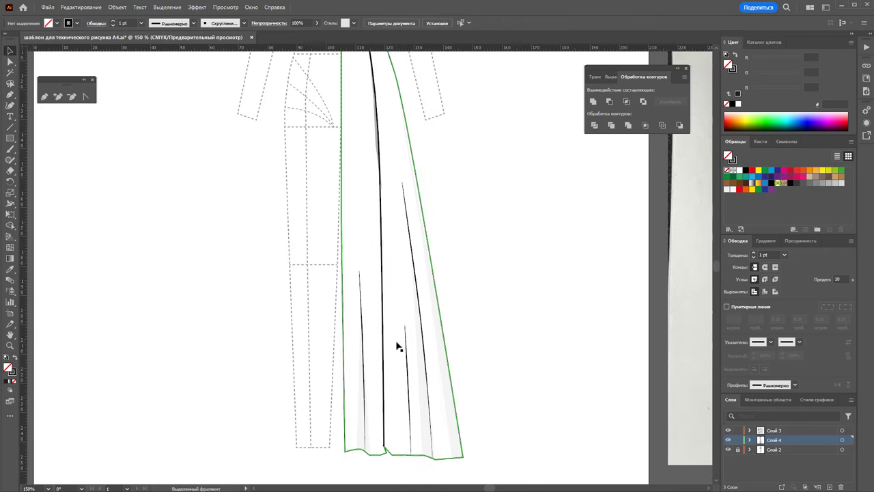
pyautogui.scroll(-2, 398, 346)
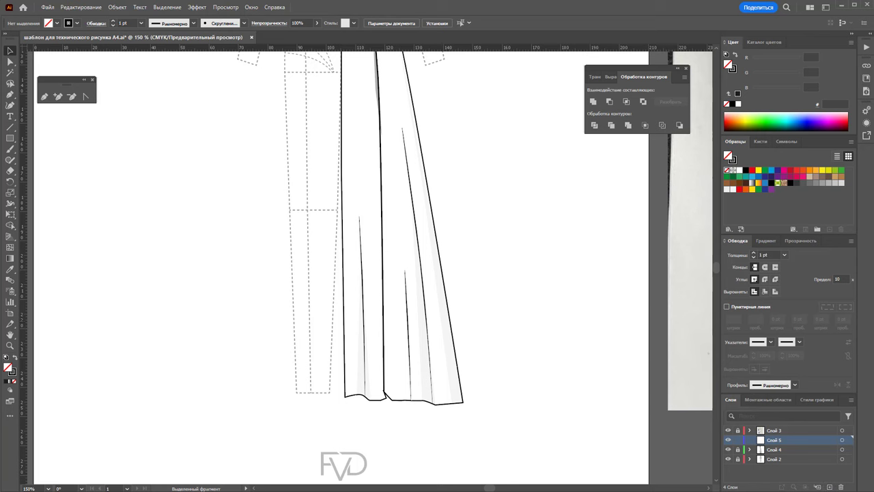
# Draw a thin Pen shape rising from the hem up the skirt's centre seam
pyautogui.click(44, 96)
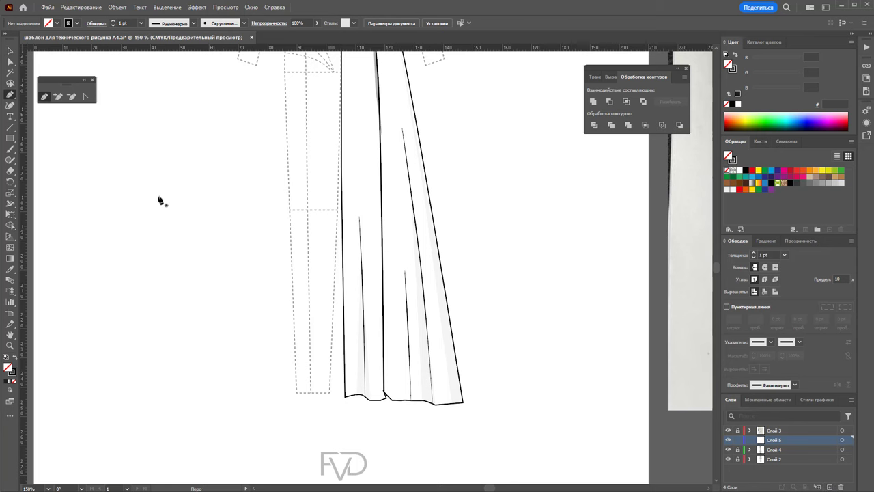
pyautogui.click(380, 401)
pyautogui.moveTo(382, 404); pyautogui.dragTo(387, 401)
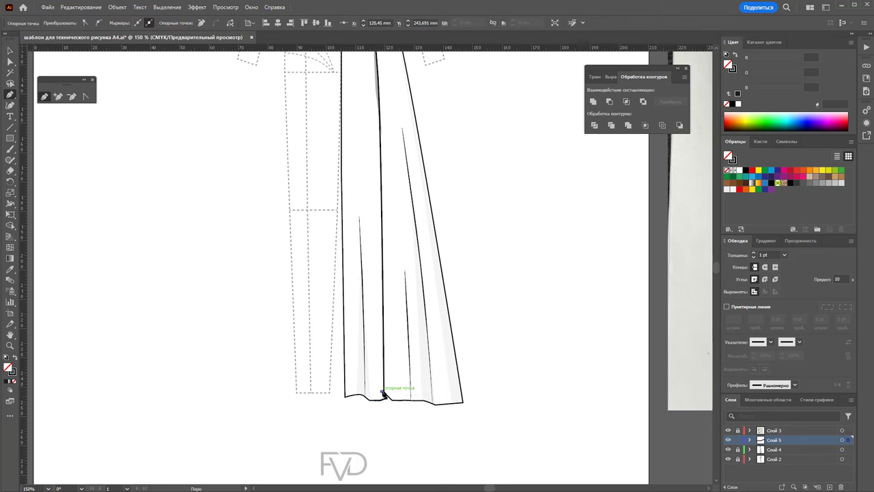
pyautogui.scroll(2, 382, 390)
pyautogui.moveTo(384, 444); pyautogui.dragTo(385, 449)
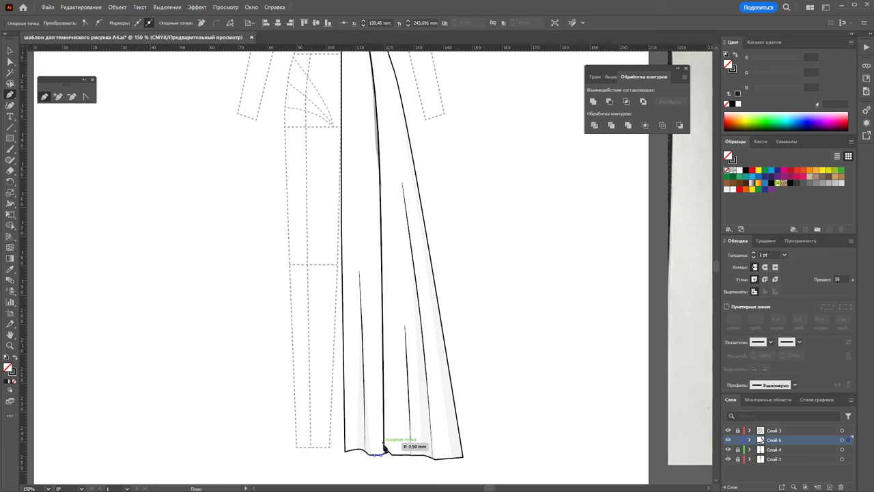
pyautogui.moveTo(380, 219); pyautogui.dragTo(381, 166)
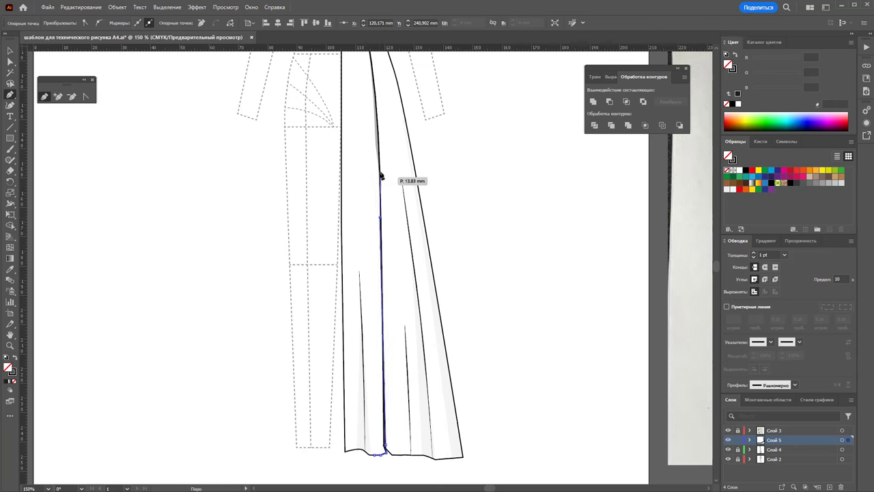
pyautogui.moveTo(384, 451); pyautogui.dragTo(392, 452)
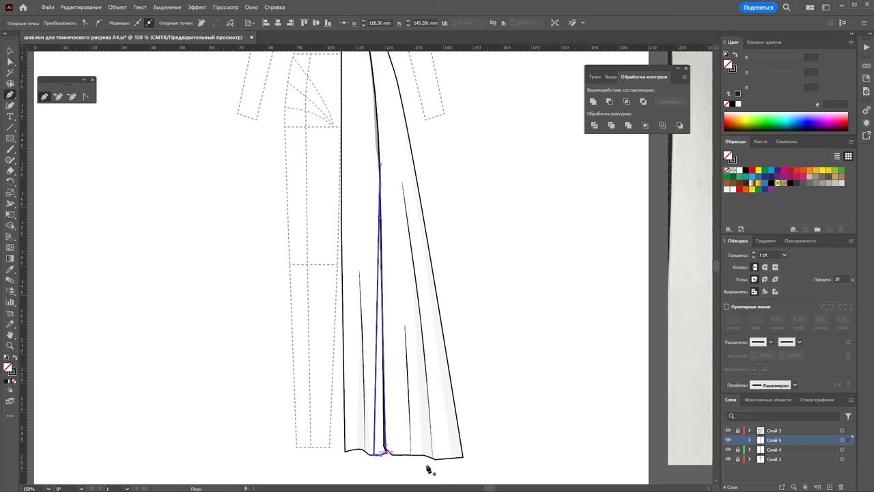
# Give the centre-seam shape a black fill and set its opacity to 9%
pyautogui.click(10, 52)
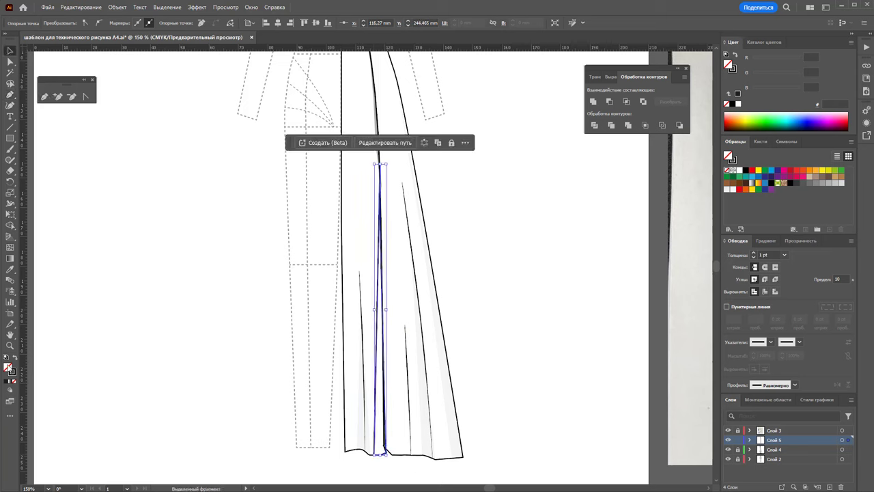
pyautogui.click(14, 357)
pyautogui.click(160, 357)
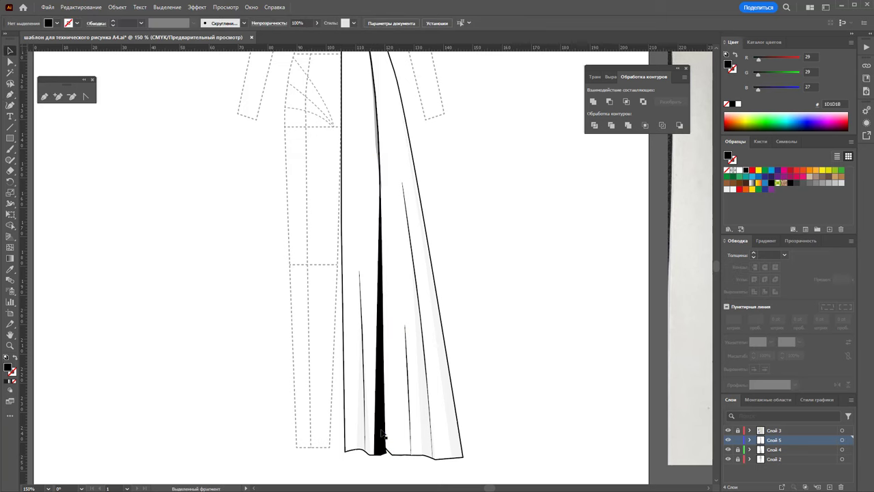
pyautogui.click(381, 400)
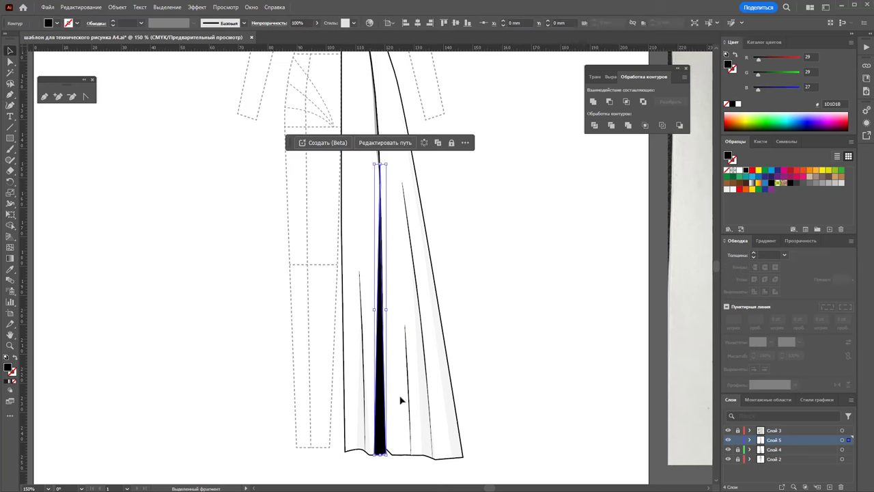
pyautogui.click(317, 24)
pyautogui.moveTo(318, 34); pyautogui.dragTo(282, 41)
pyautogui.click(483, 328)
pyautogui.scroll(2, 520, 256)
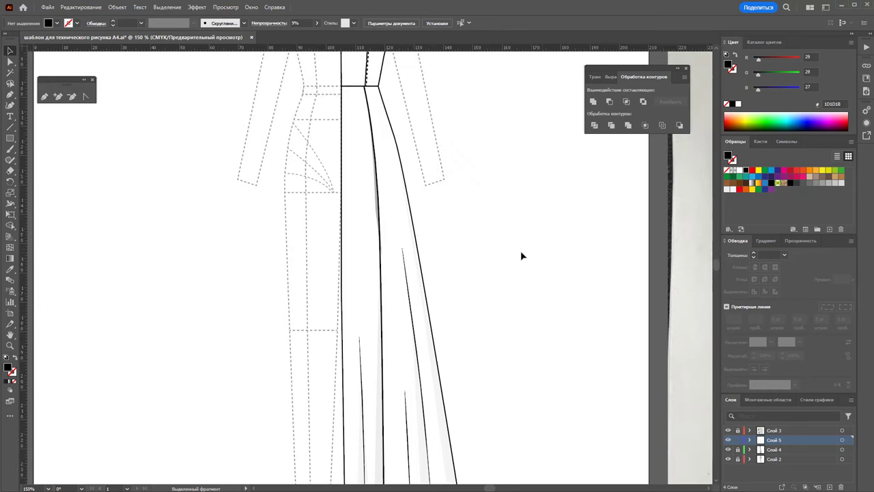
pyautogui.scroll(2, 521, 252)
pyautogui.scroll(-1, 378, 220)
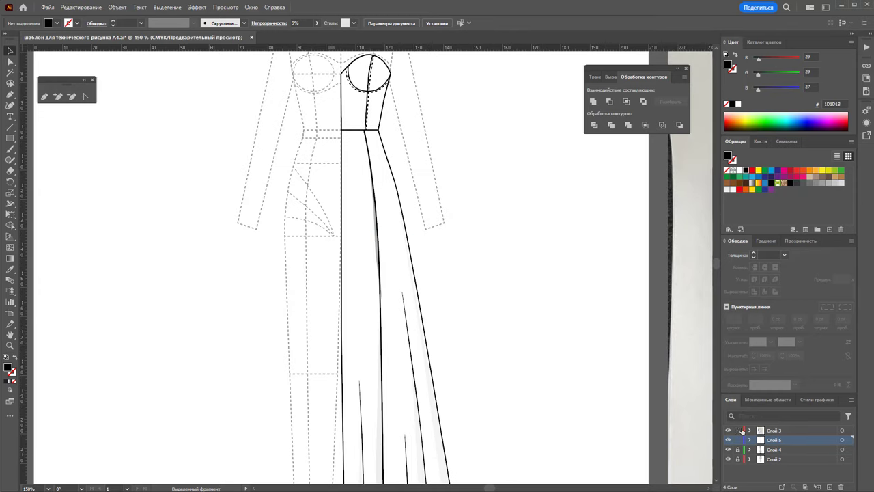
# Resize the skirt path slightly from its left edge and zoom out to the whole dress
pyautogui.click(377, 239)
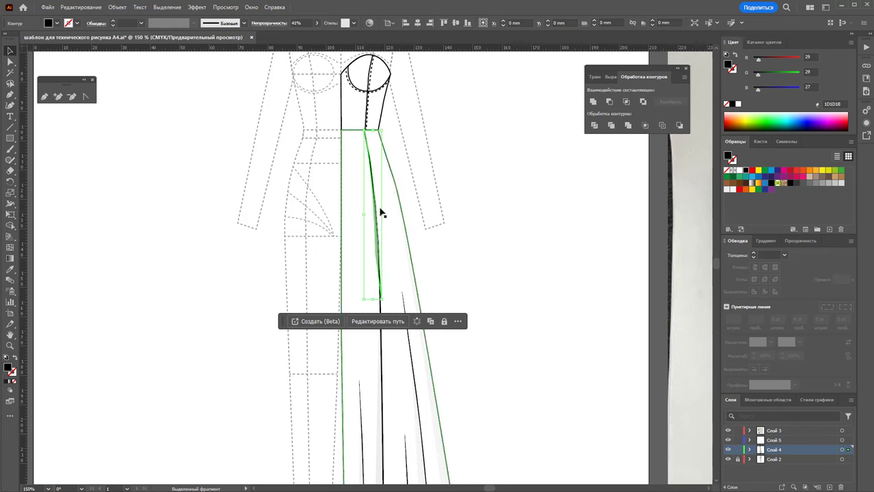
pyautogui.moveTo(366, 215); pyautogui.dragTo(362, 214)
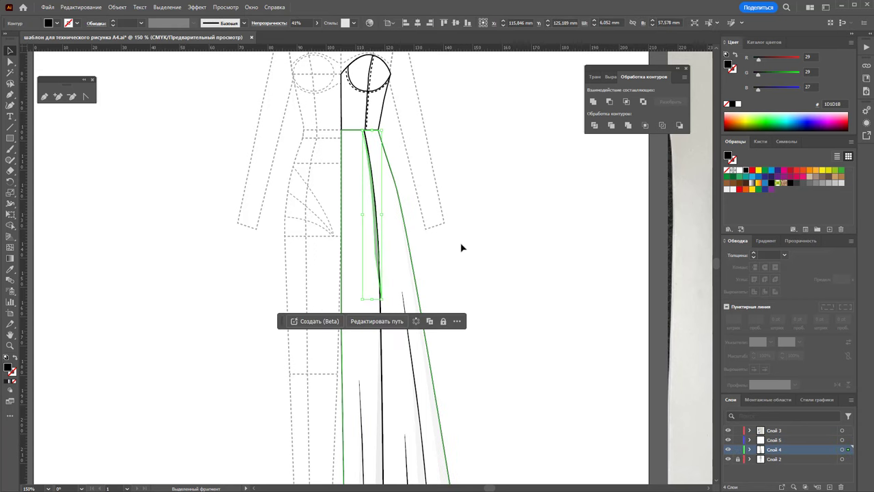
pyautogui.click(478, 273)
pyautogui.press('z')
pyautogui.hotkey('ctrl', '-')
pyautogui.scroll(2, 289, 239)
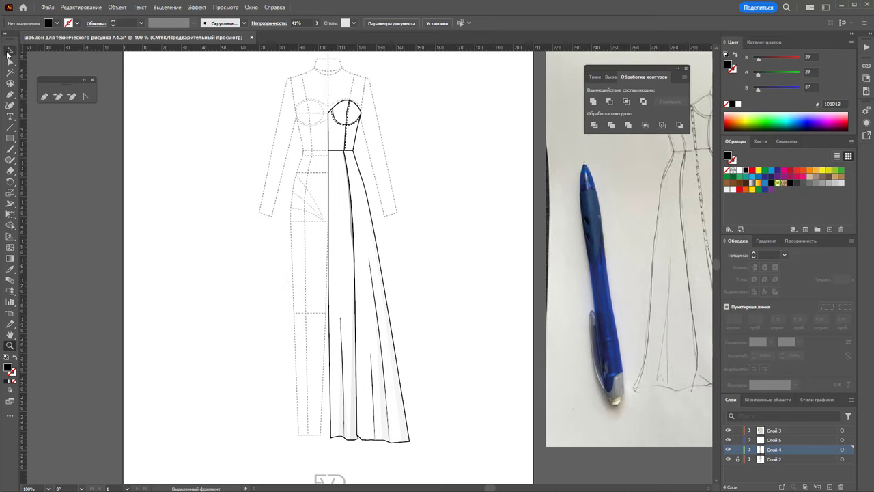
# Reflect a copy of the whole right dress half across the centre line to the left
pyautogui.click(10, 51)
pyautogui.moveTo(292, 80); pyautogui.dragTo(431, 455)
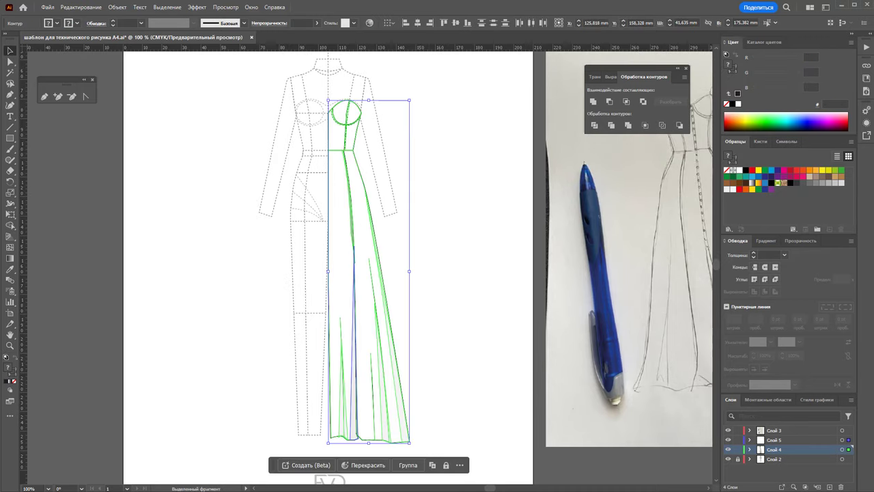
pyautogui.moveTo(12, 183); pyautogui.dragTo(69, 191)
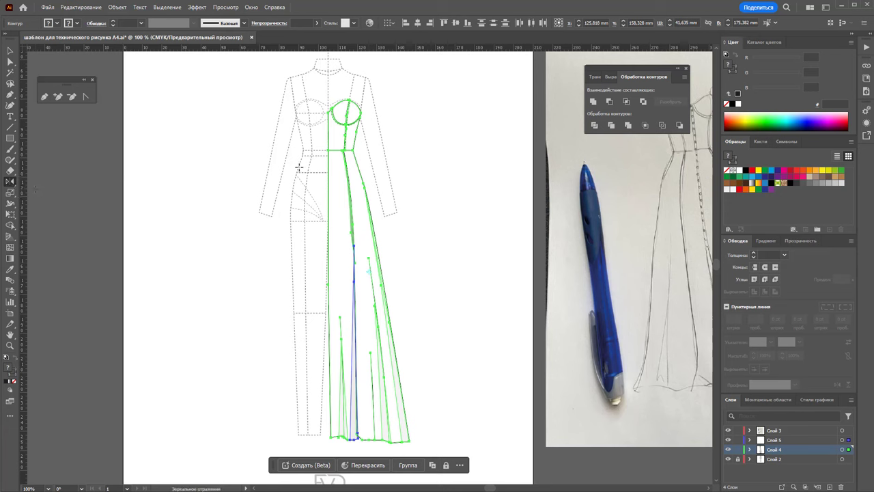
pyautogui.moveTo(328, 140); pyautogui.dragTo(328, 205)
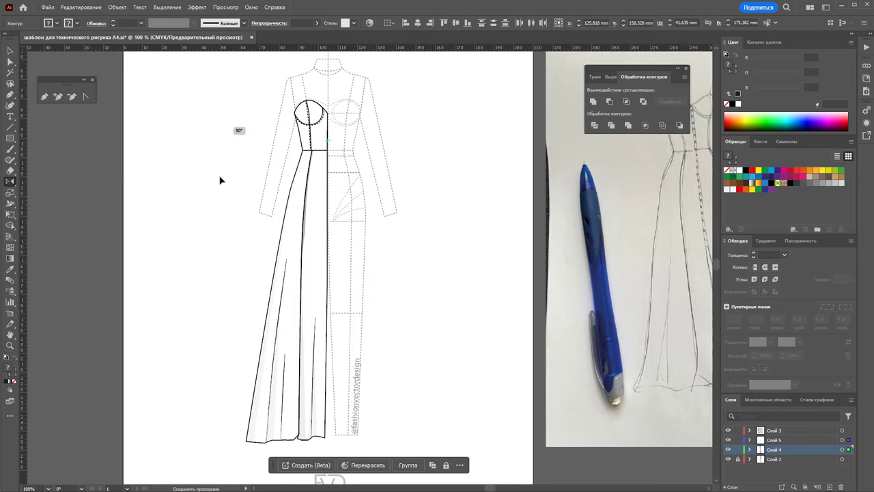
# Attempt an artboard move, undo it, and zoom into the waist at the centre seam
pyautogui.click(11, 314)
pyautogui.moveTo(316, 143); pyautogui.dragTo(415, 154)
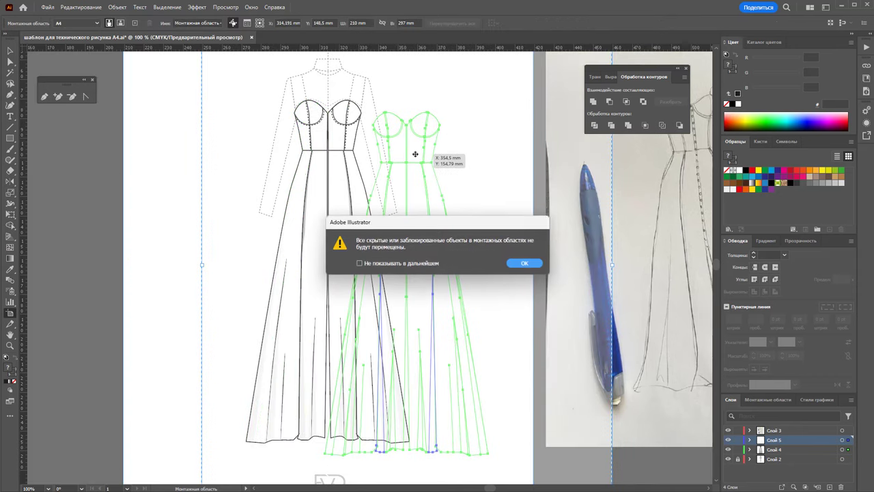
pyautogui.click(518, 266)
pyautogui.hotkey('ctrl', 'z')
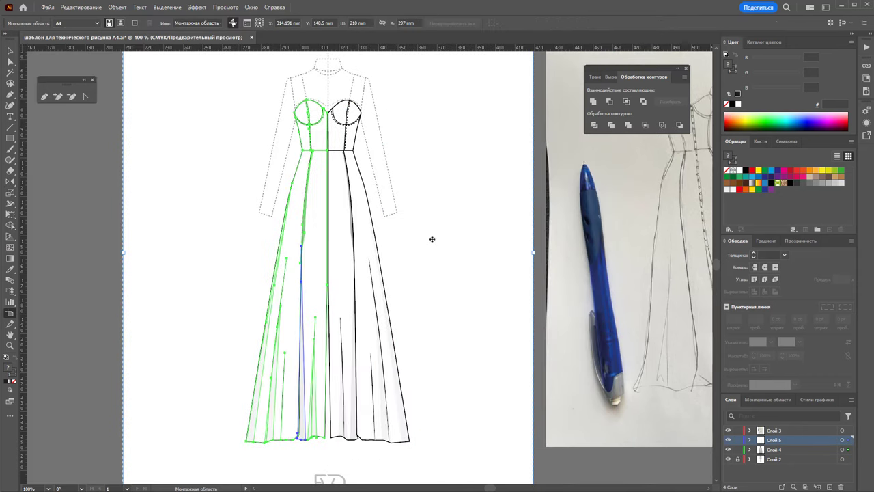
pyautogui.click(10, 345)
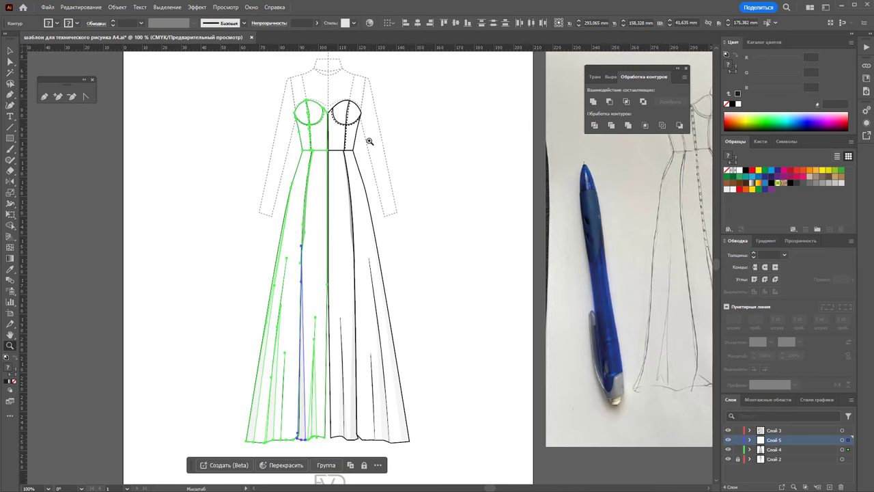
pyautogui.moveTo(340, 141); pyautogui.dragTo(235, 157)
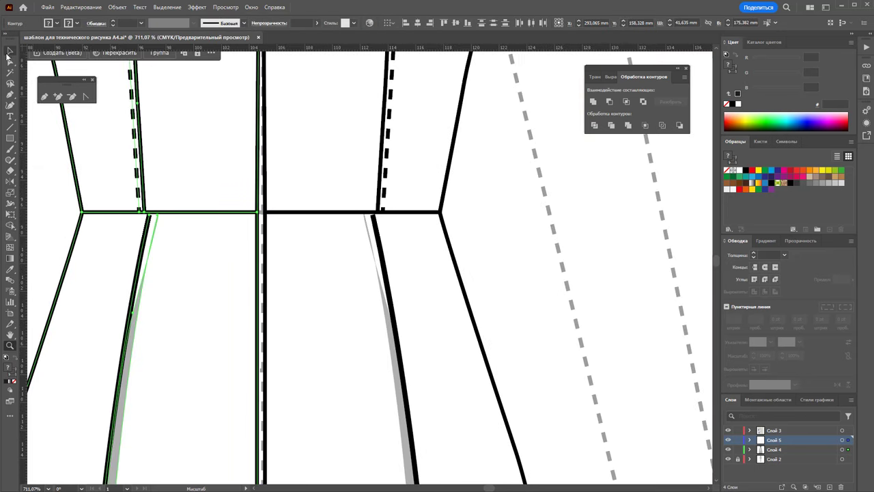
# Align the mirrored left half at the centre seam and zoom in closely on the waist
pyautogui.click(9, 52)
pyautogui.moveTo(229, 213); pyautogui.dragTo(234, 218)
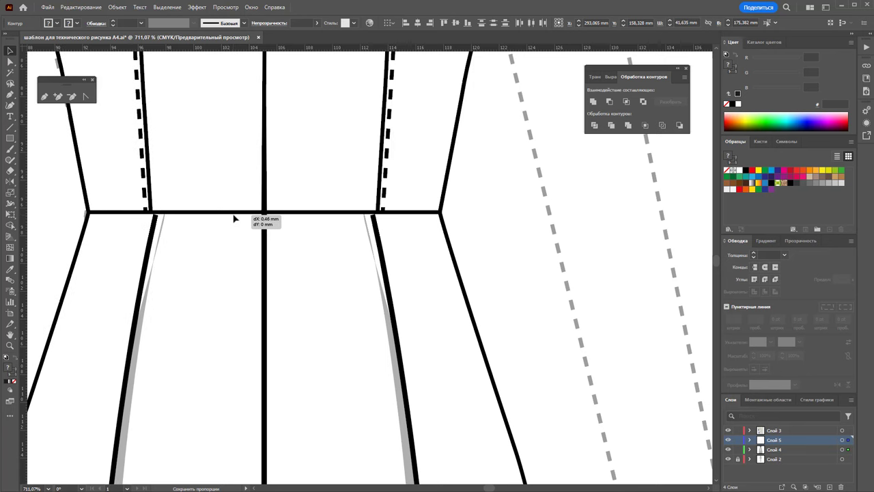
pyautogui.moveTo(235, 217); pyautogui.dragTo(234, 218)
pyautogui.click(483, 220)
pyautogui.press('z')
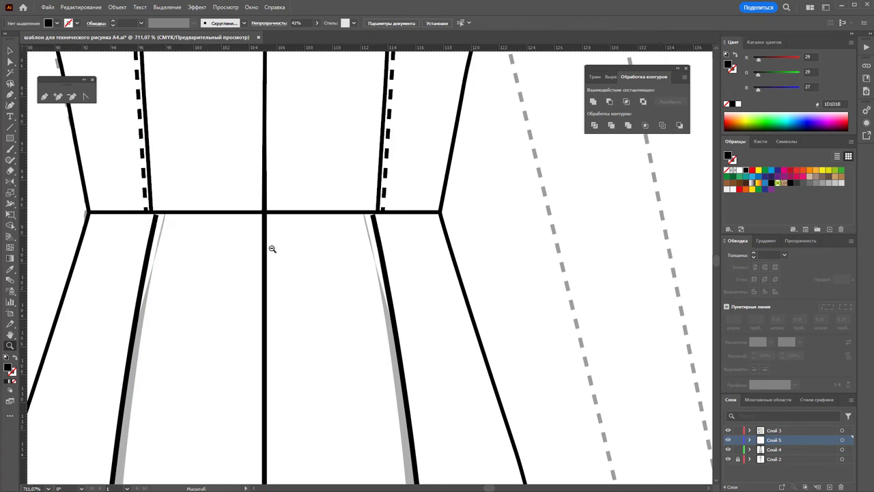
pyautogui.keyDown('alt'); pyautogui.click(294, 279); pyautogui.keyUp('alt')
pyautogui.moveTo(334, 164); pyautogui.dragTo(495, 178)
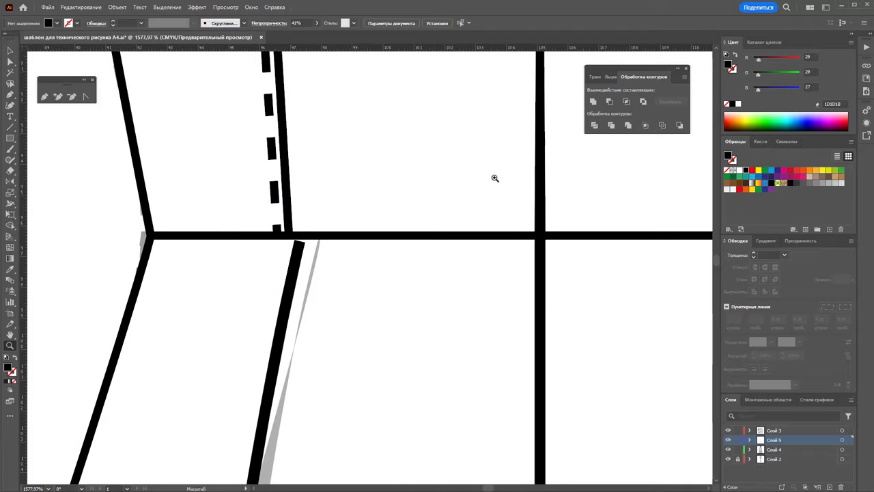
# Curve the grey shading's top point so it hugs the black seam line
pyautogui.click(298, 243)
pyautogui.click(320, 246)
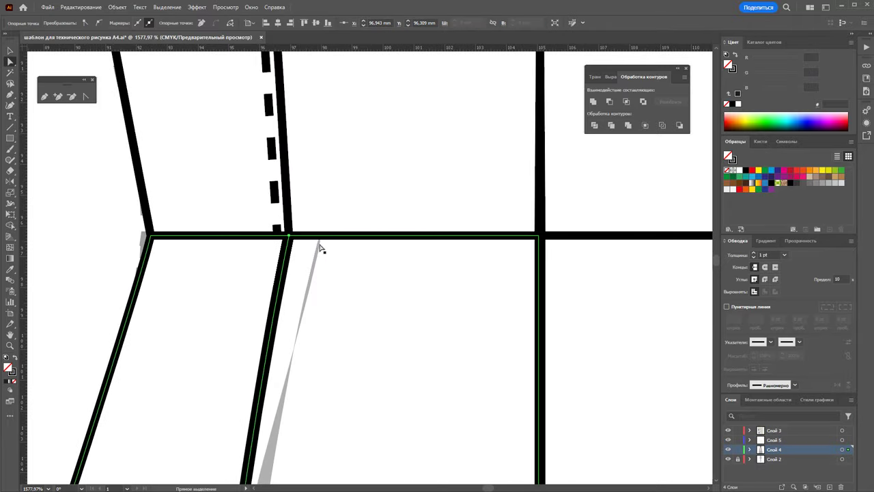
pyautogui.moveTo(318, 241); pyautogui.dragTo(295, 241)
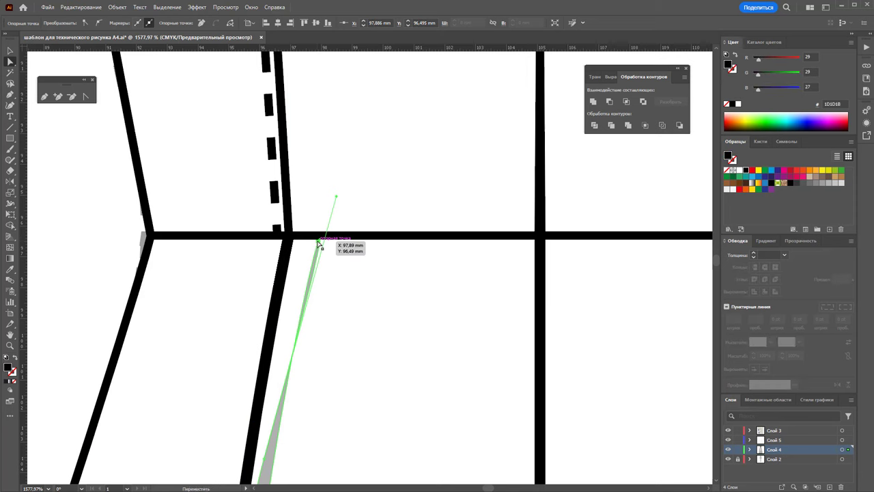
pyautogui.moveTo(336, 197); pyautogui.dragTo(307, 219)
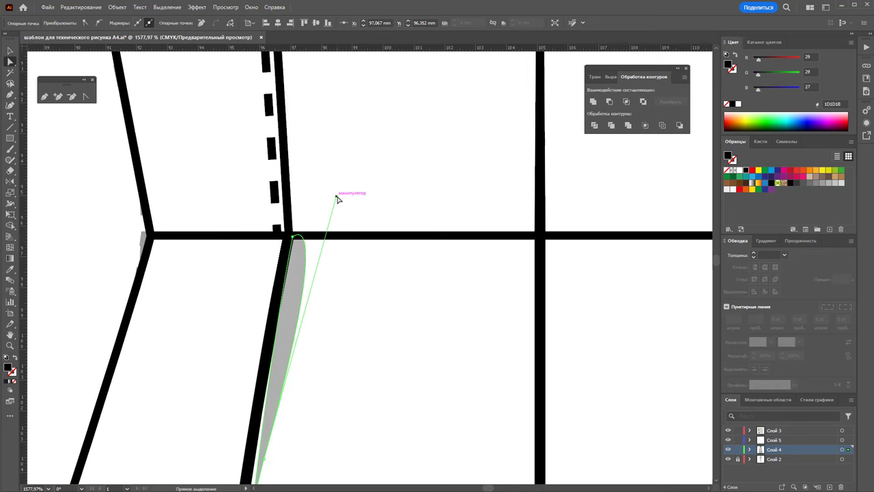
pyautogui.hotkey('ctrl', 'a')
pyautogui.scroll(-3, 306, 218)
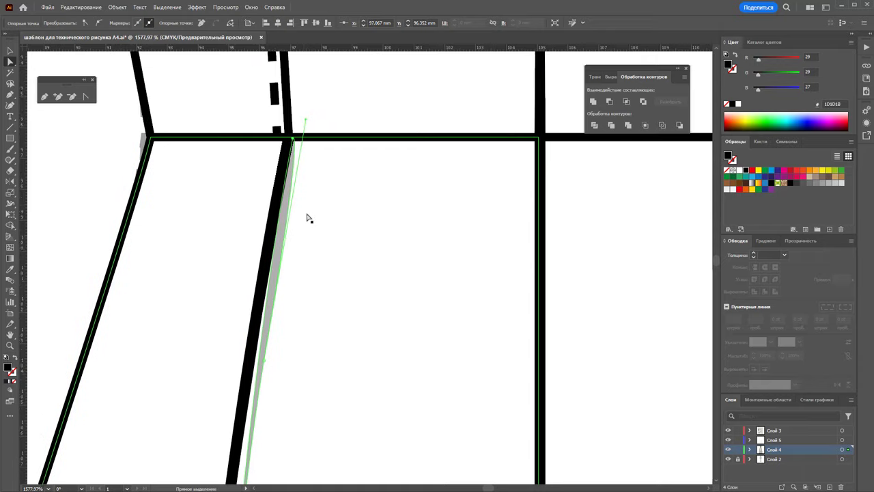
pyautogui.scroll(-5, 307, 215)
pyautogui.scroll(-3, 454, 236)
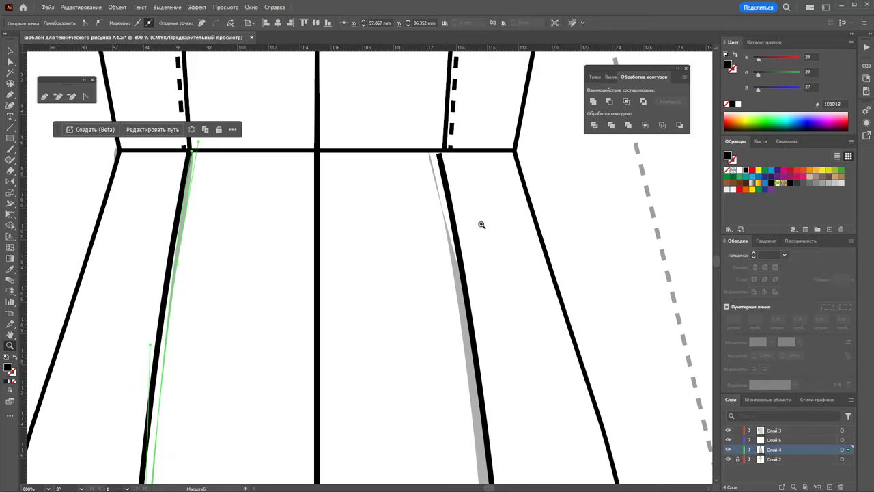
pyautogui.scroll(3, 462, 209)
pyautogui.scroll(2, 539, 196)
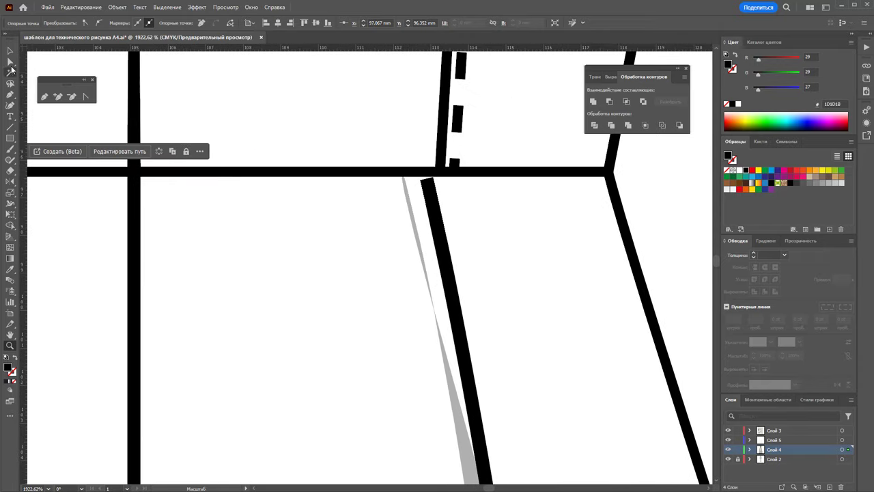
# Nudge the seam line's top point and narrow the grey sliver to lie along the black line
pyautogui.click(10, 62)
pyautogui.moveTo(427, 179); pyautogui.dragTo(435, 177)
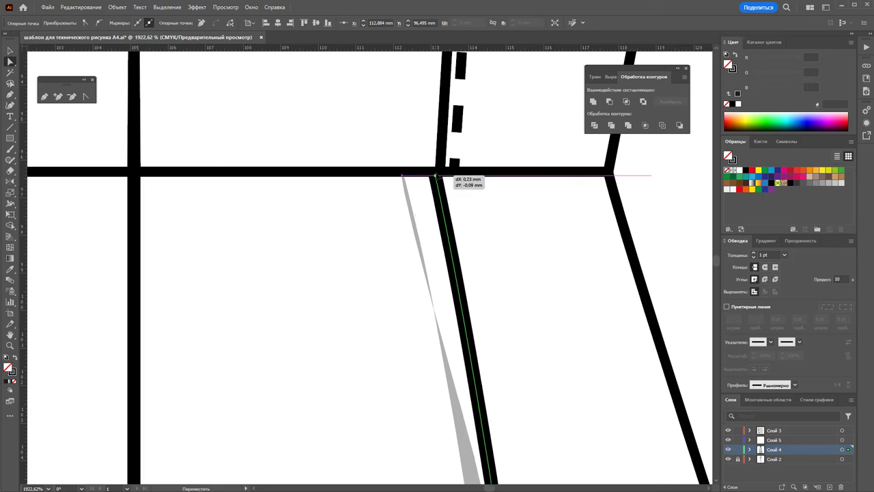
pyautogui.click(405, 189)
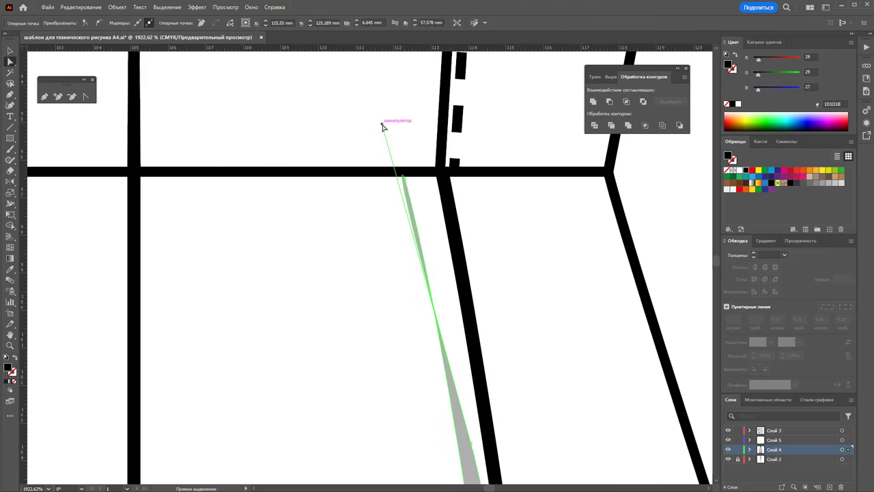
pyautogui.moveTo(383, 127); pyautogui.dragTo(418, 140)
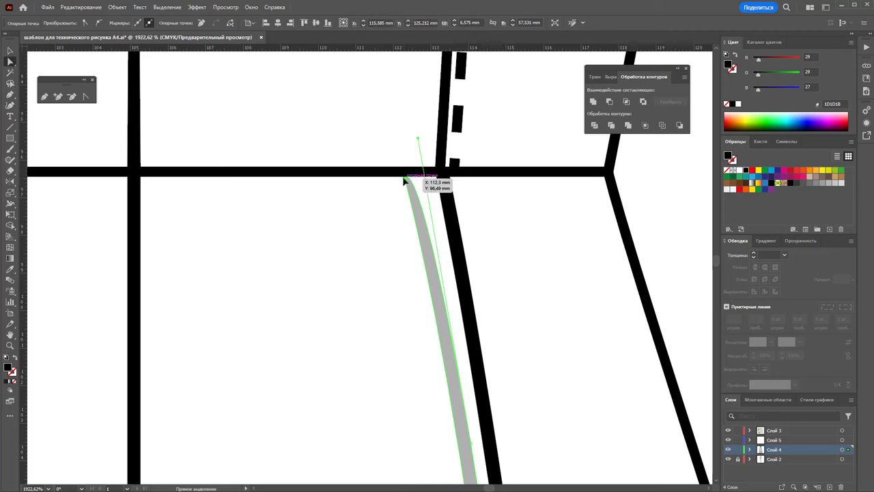
pyautogui.moveTo(404, 179); pyautogui.dragTo(434, 176)
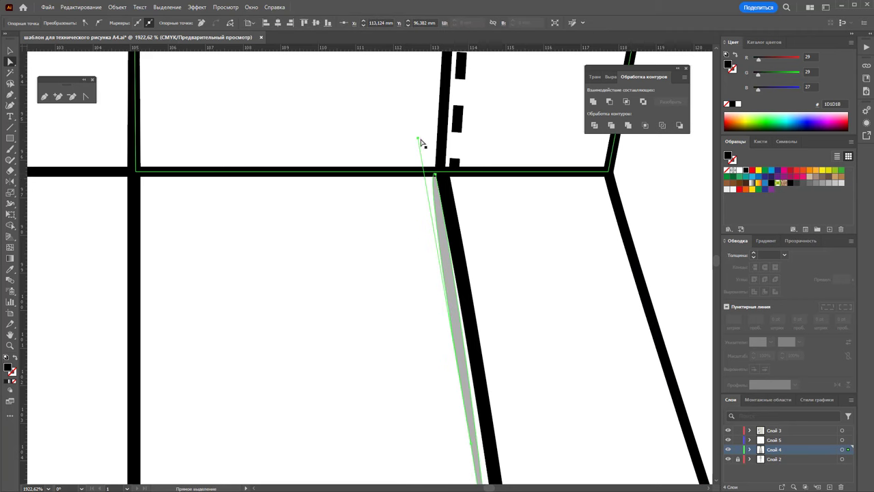
pyautogui.moveTo(419, 139); pyautogui.dragTo(427, 164)
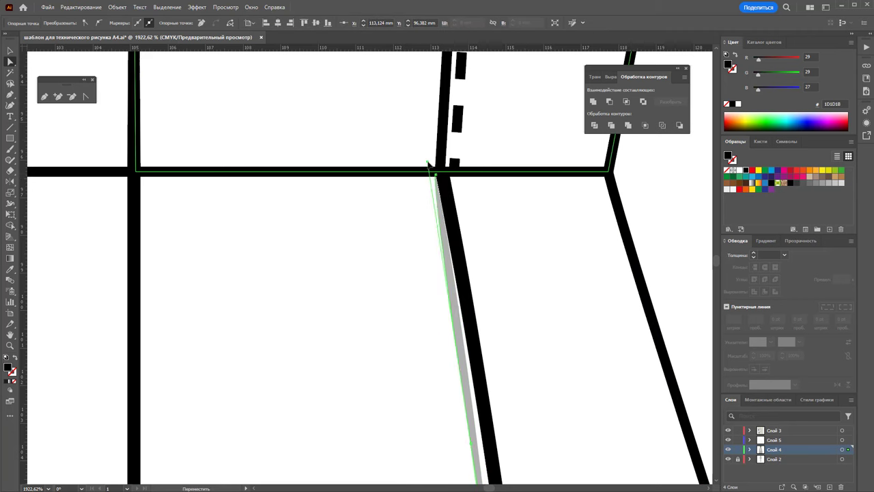
pyautogui.moveTo(472, 445); pyautogui.dragTo(487, 443)
pyautogui.moveTo(437, 176); pyautogui.dragTo(440, 176)
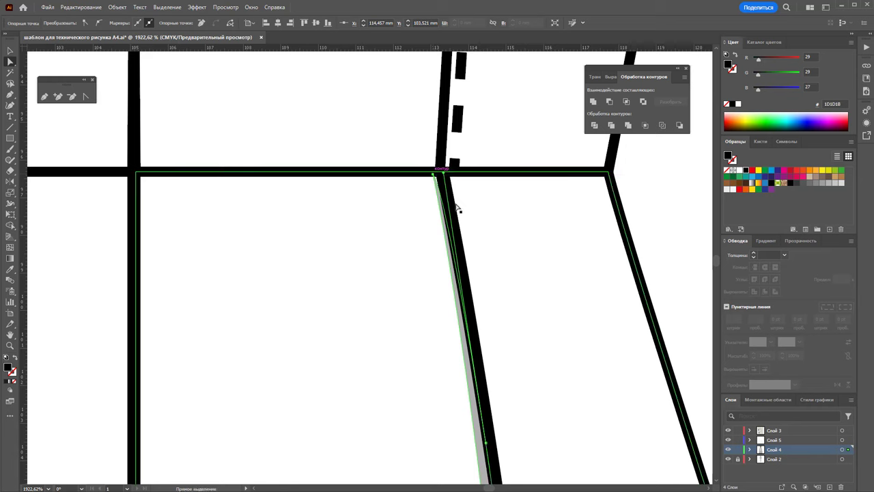
pyautogui.keyDown('alt'); pyautogui.click(352, 380); pyautogui.keyUp('alt')
# Zoom out to the whole gown, then zoom in close on the bodice
pyautogui.keyDown('alt'); pyautogui.click(381, 363); pyautogui.keyUp('alt')
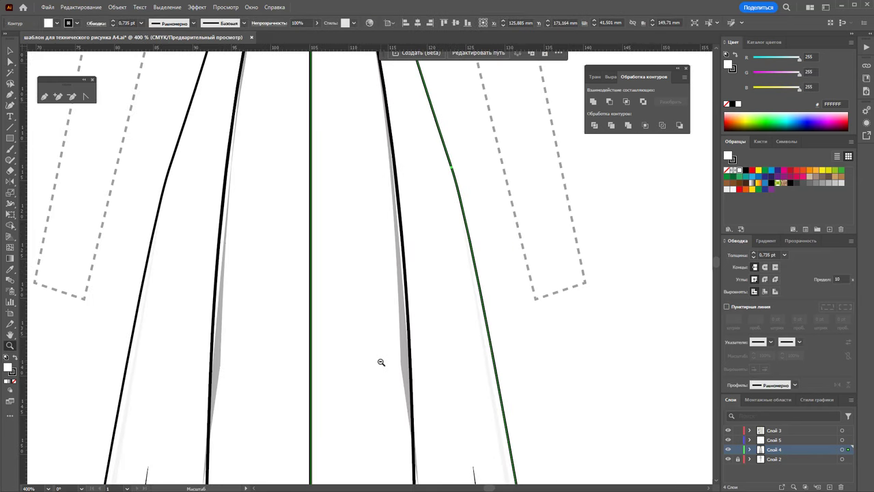
pyautogui.keyDown('alt'); pyautogui.click(319, 324); pyautogui.keyUp('alt')
pyautogui.scroll(2, 400, 297)
pyautogui.scroll(3, 403, 296)
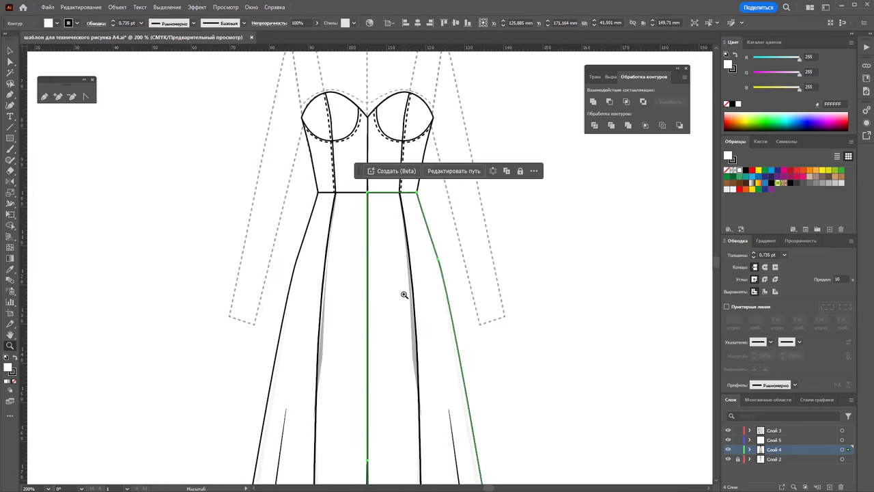
pyautogui.scroll(1, 404, 294)
pyautogui.moveTo(360, 187); pyautogui.dragTo(589, 363)
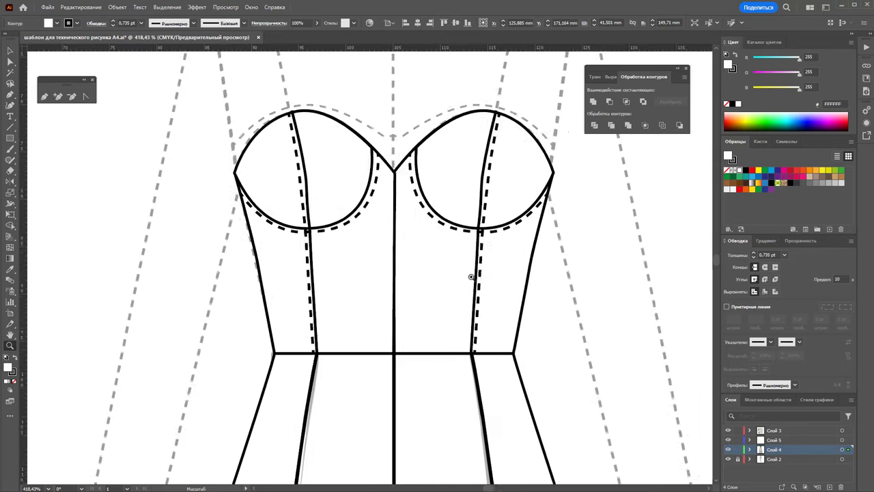
# Trace a closed Pen outline of the left bodice side panel from cup to waist
pyautogui.click(44, 96)
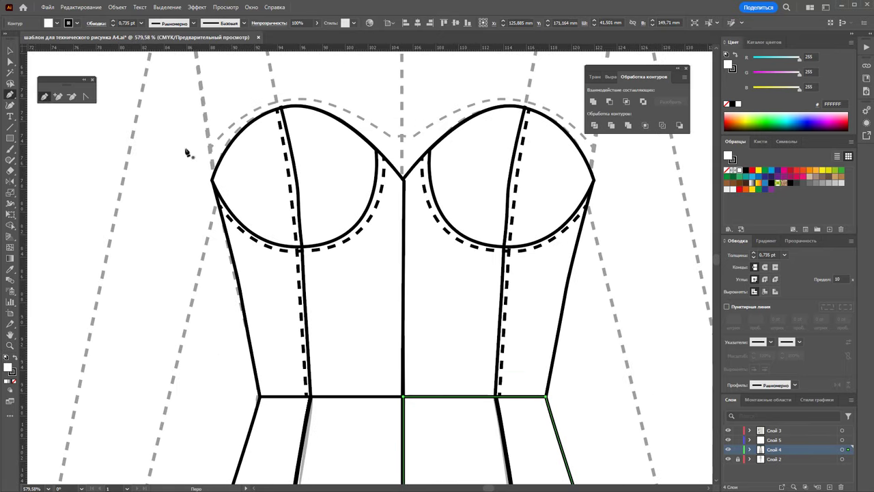
pyautogui.click(243, 130)
pyautogui.click(237, 200)
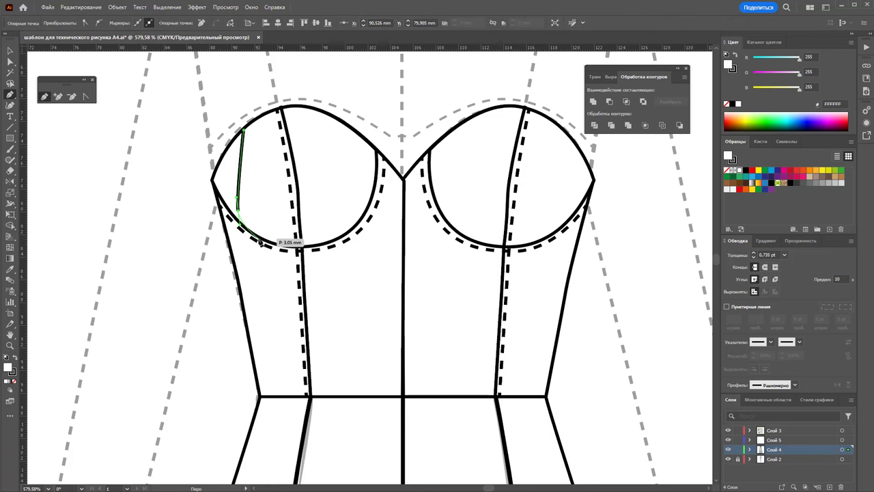
pyautogui.click(298, 247)
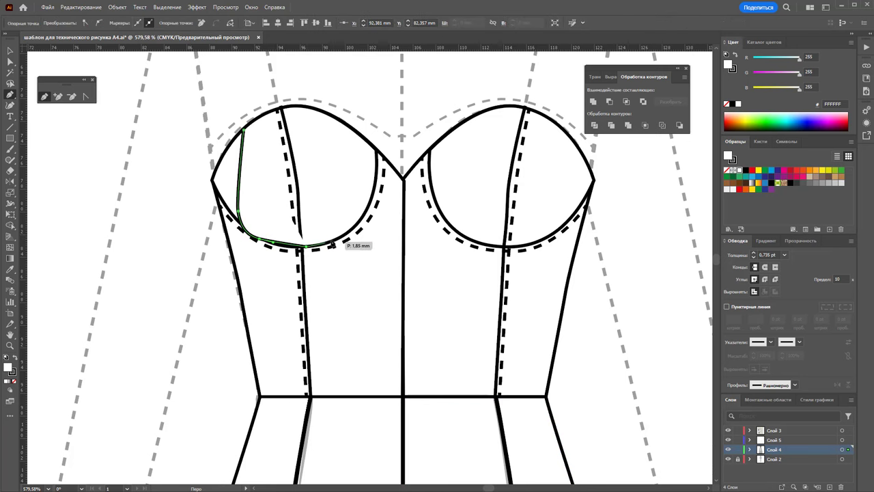
pyautogui.click(339, 238)
pyautogui.click(307, 280)
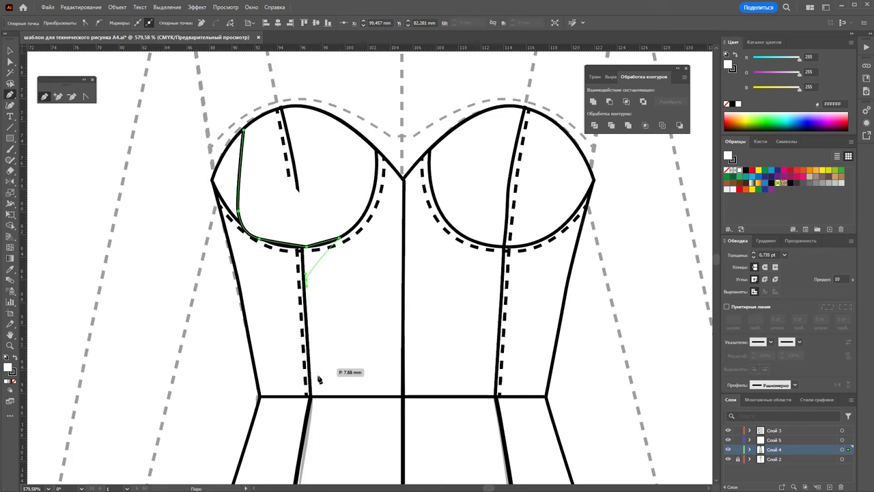
pyautogui.click(311, 395)
pyautogui.click(259, 396)
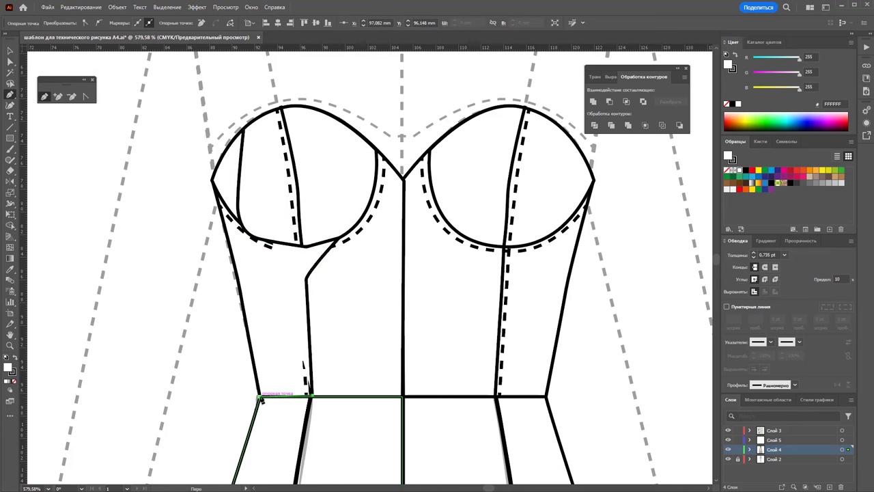
pyautogui.click(222, 223)
pyautogui.click(212, 181)
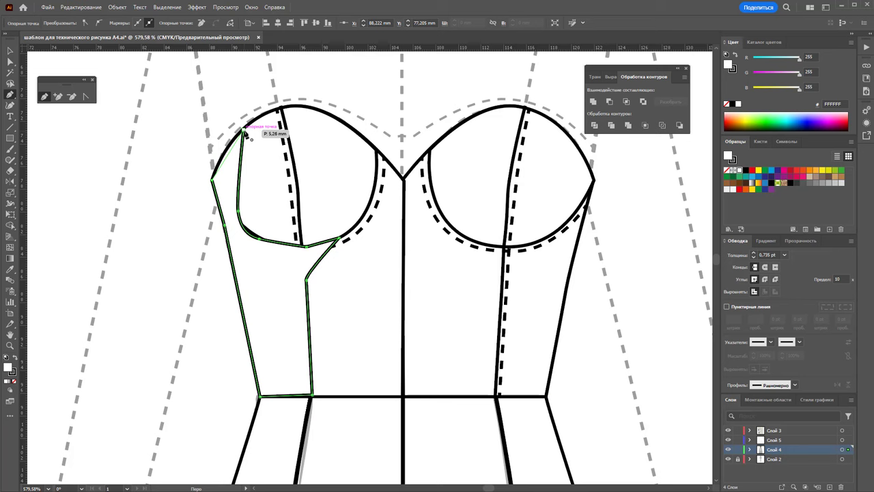
pyautogui.click(242, 129)
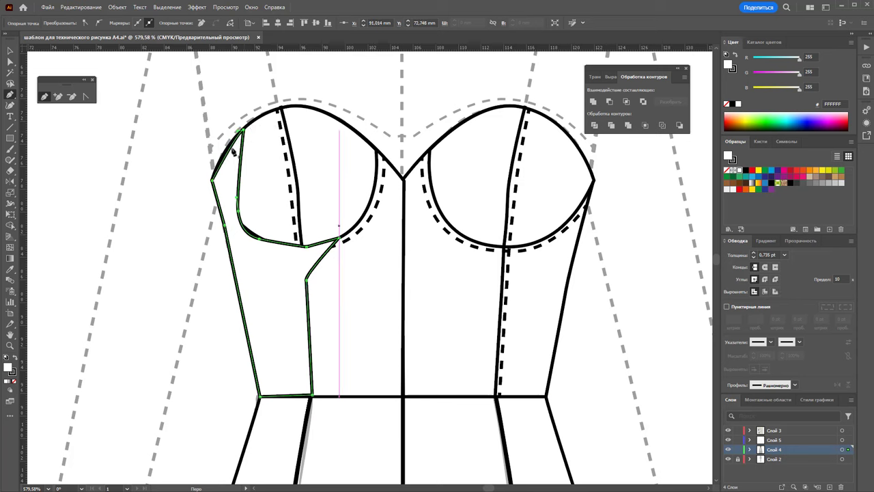
# Outline the right bodice side panel and a small wedge under the right cup
pyautogui.click(593, 183)
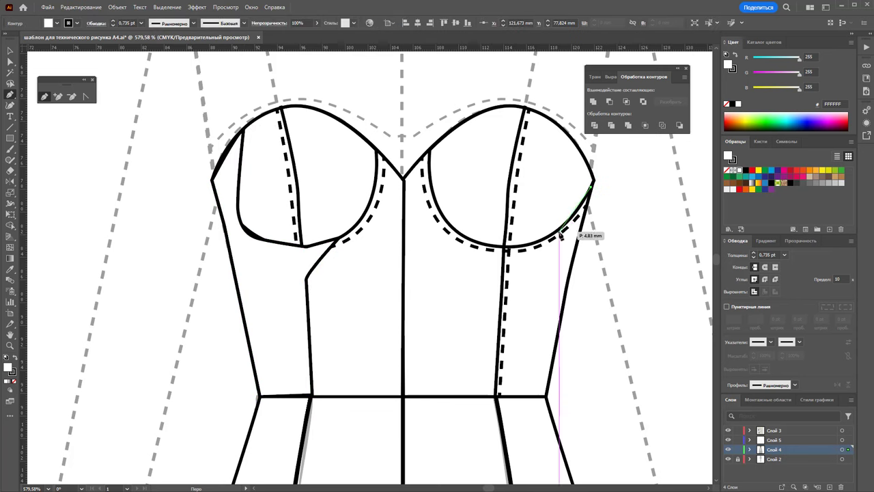
pyautogui.click(546, 239)
pyautogui.click(525, 396)
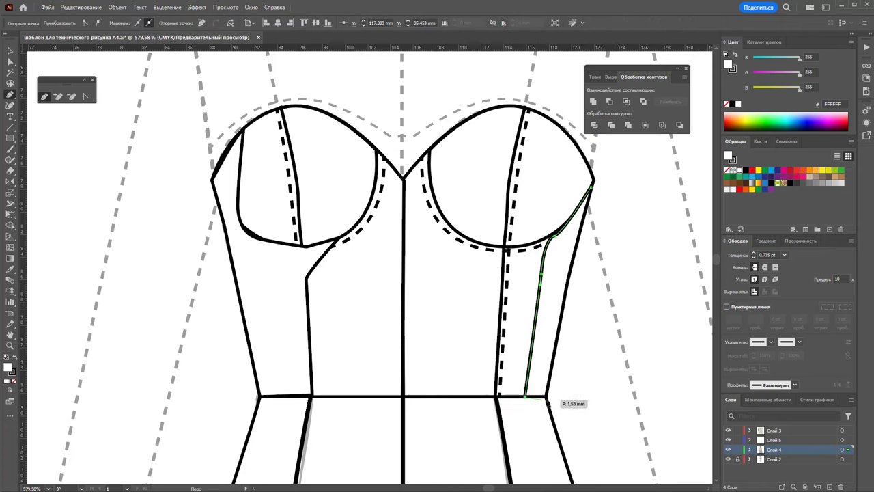
pyautogui.click(593, 183)
pyautogui.click(594, 184)
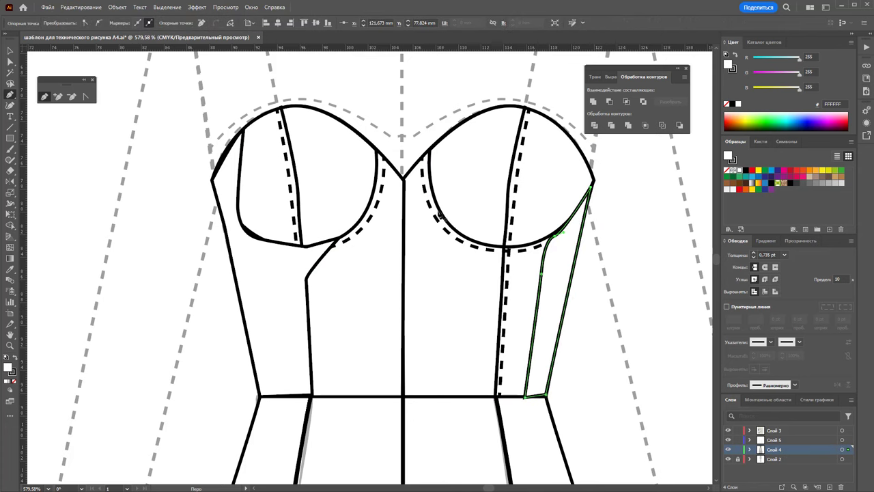
pyautogui.click(525, 251)
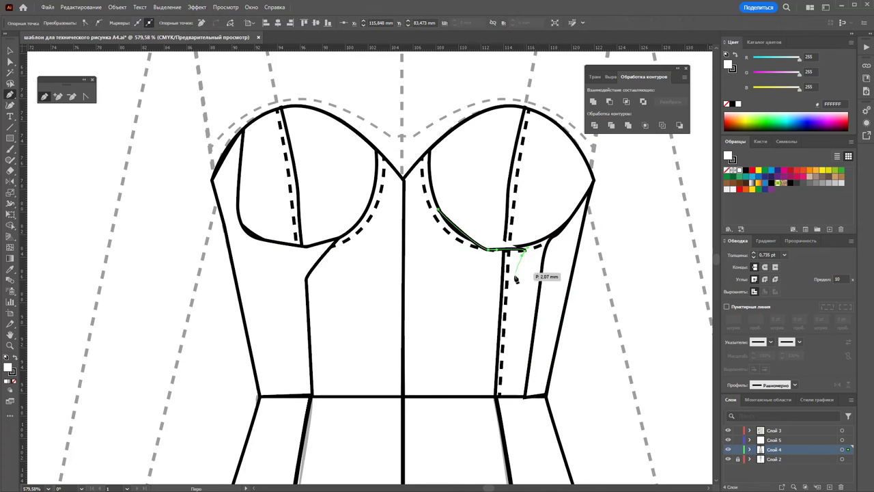
pyautogui.click(518, 276)
pyautogui.click(450, 250)
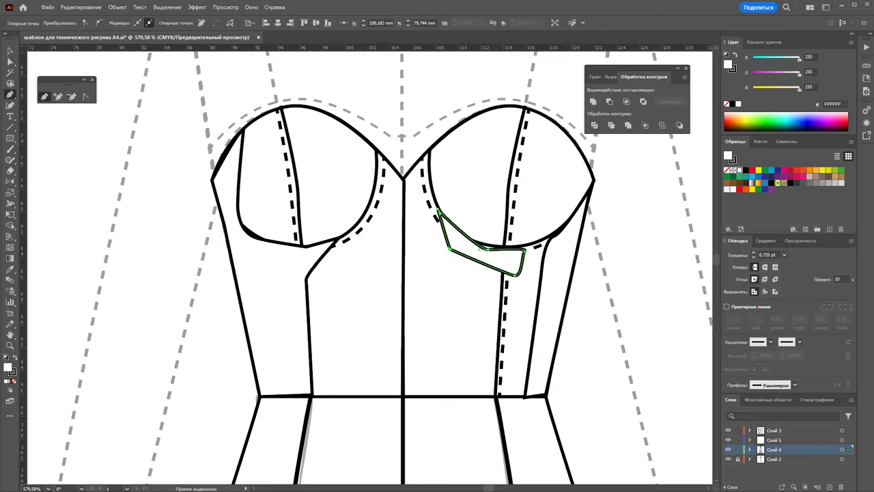
# Trace a closed shape along the right cup's outer edge and select the under-cup wedge
pyautogui.click(573, 145)
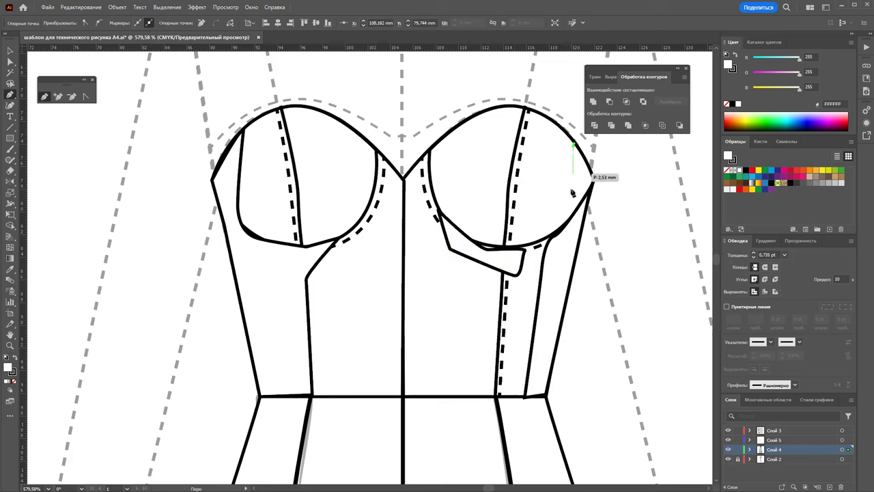
pyautogui.click(553, 233)
pyautogui.click(591, 185)
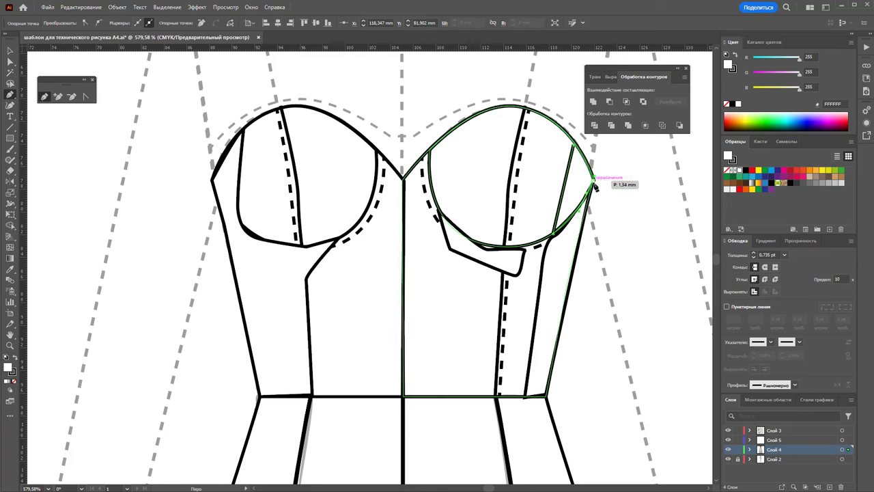
pyautogui.click(573, 145)
pyautogui.keyDown('ctrl'); pyautogui.click(445, 222); pyautogui.keyUp('ctrl')
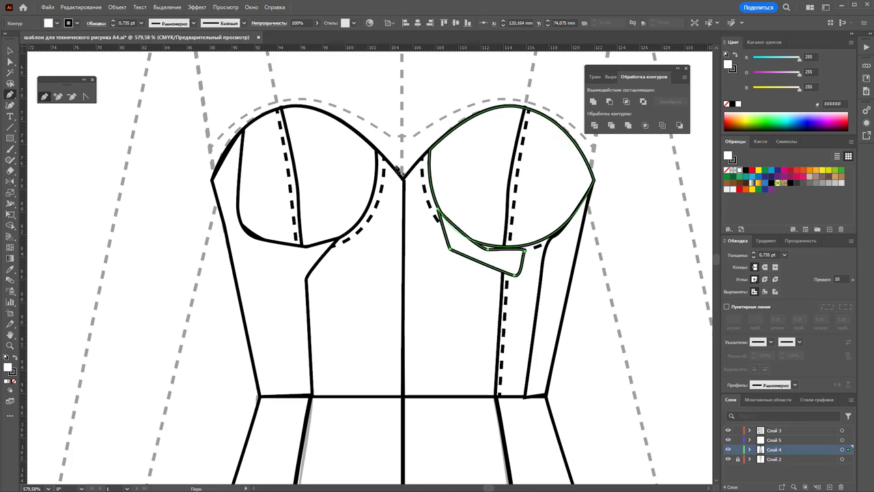
pyautogui.click(11, 51)
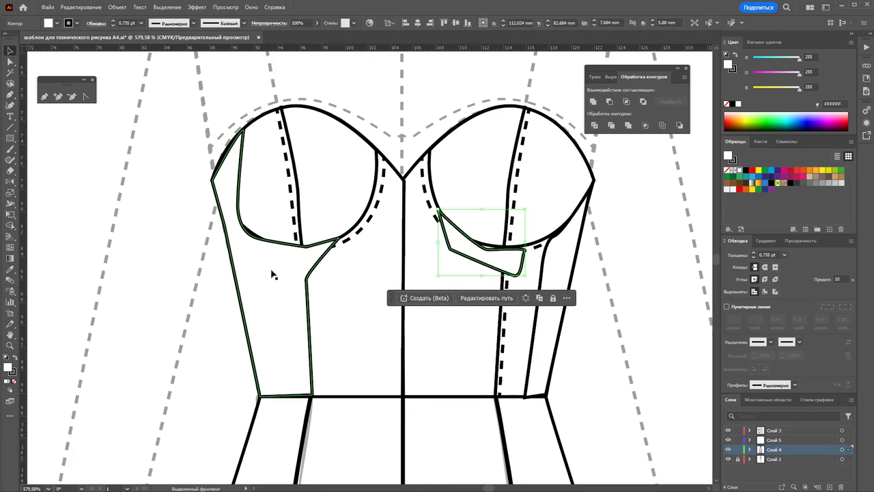
# Make the new bodice shapes black with no stroke at 14% opacity
pyautogui.click(539, 306)
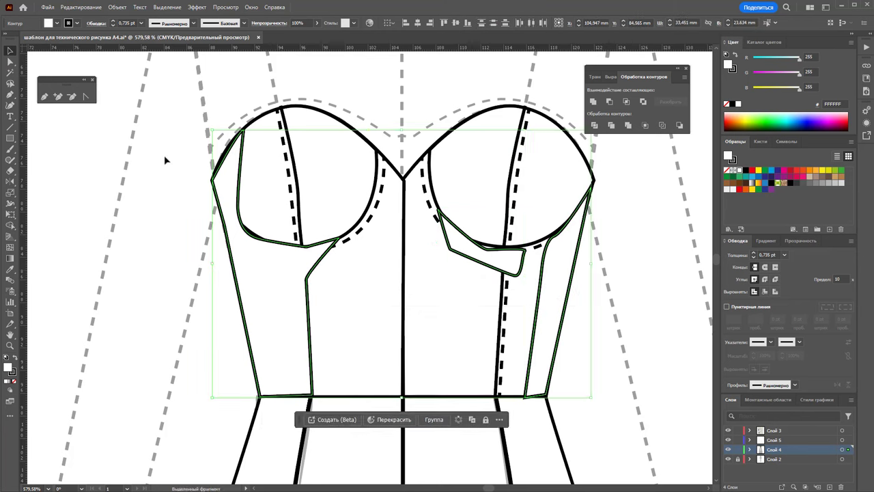
pyautogui.click(14, 384)
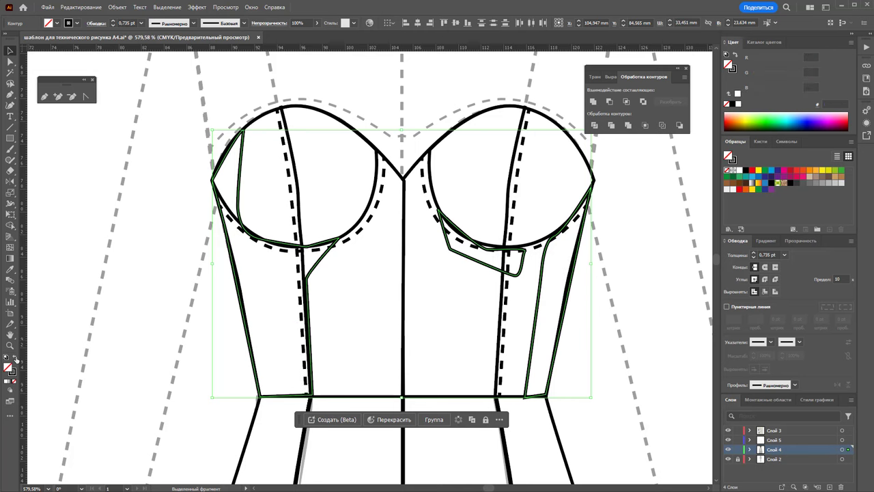
pyautogui.click(15, 358)
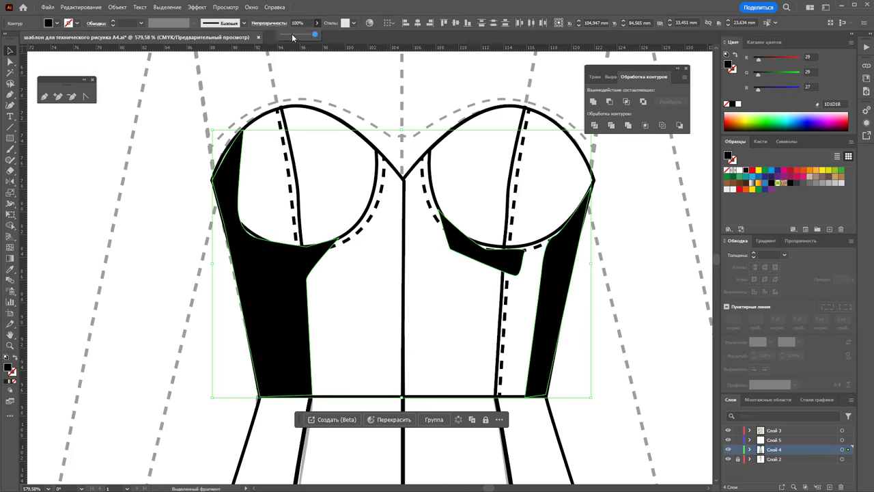
pyautogui.moveTo(292, 37); pyautogui.dragTo(288, 40)
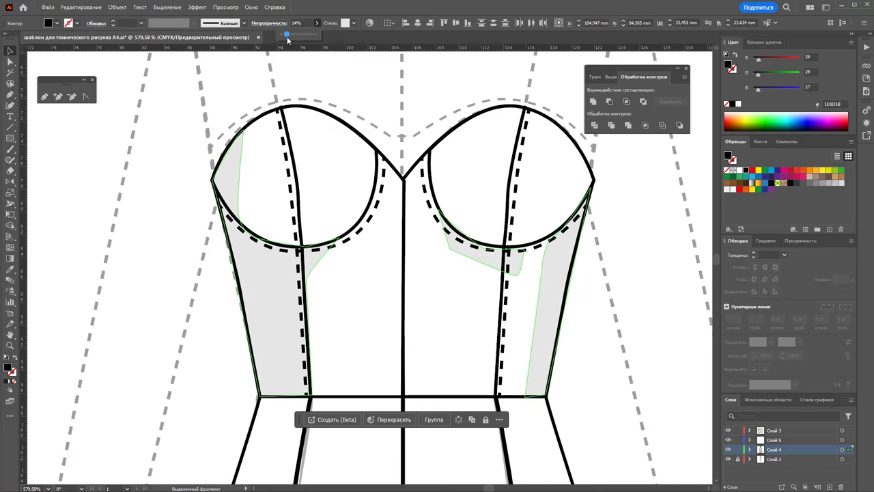
# Widen the under-cup shading shape toward the right seam and zoom out
pyautogui.click(624, 357)
pyautogui.click(523, 268)
pyautogui.keyDown('shift'); pyautogui.click(530, 253); pyautogui.keyUp('shift')
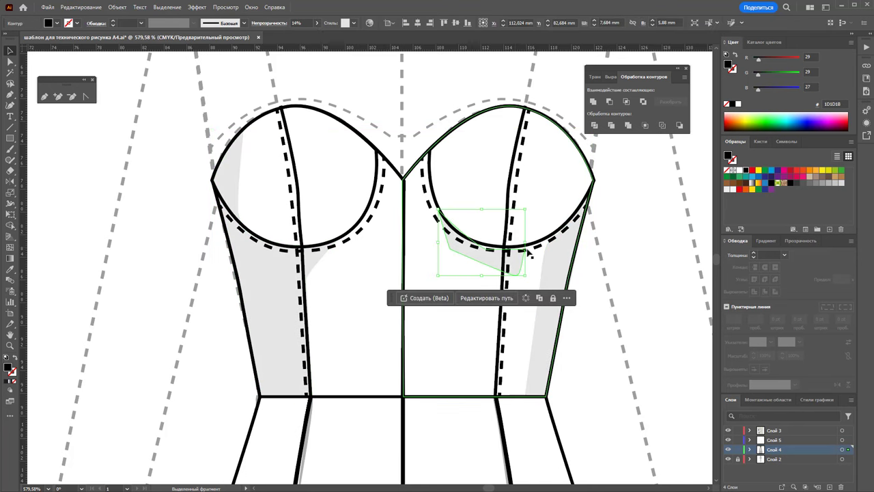
pyautogui.moveTo(525, 243); pyautogui.dragTo(537, 243)
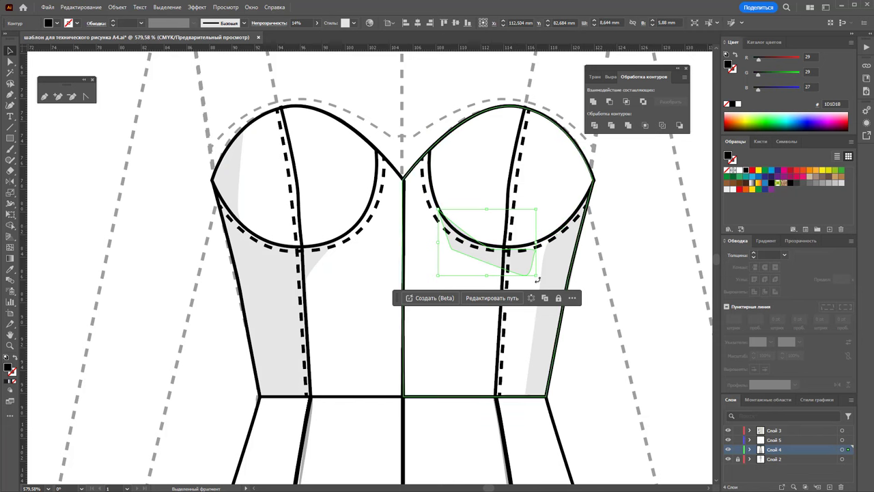
pyautogui.moveTo(537, 279); pyautogui.dragTo(568, 279)
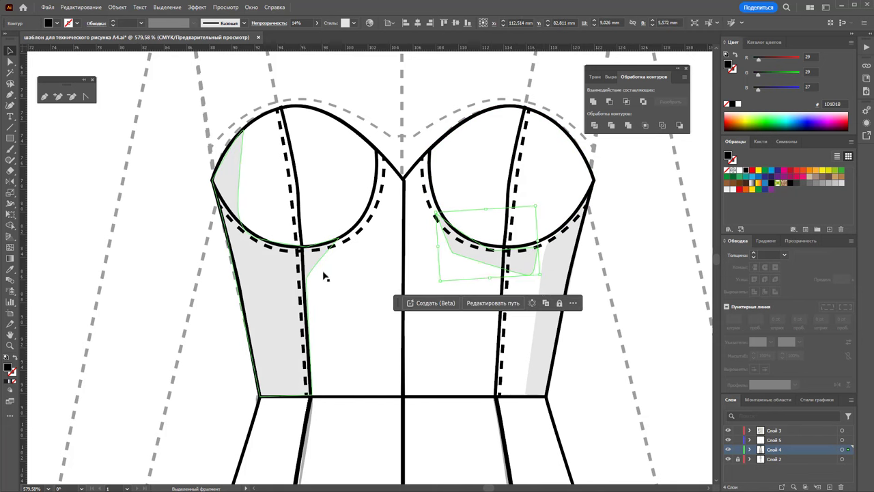
pyautogui.click(346, 320)
pyautogui.keyDown('alt'); pyautogui.click(356, 286); pyautogui.keyUp('alt')
# Draw a closed gore shape down the left skirt seam from waist to hem
pyautogui.keyDown('alt'); pyautogui.click(412, 330); pyautogui.keyUp('alt')
pyautogui.keyDown('alt'); pyautogui.click(424, 325); pyautogui.keyUp('alt')
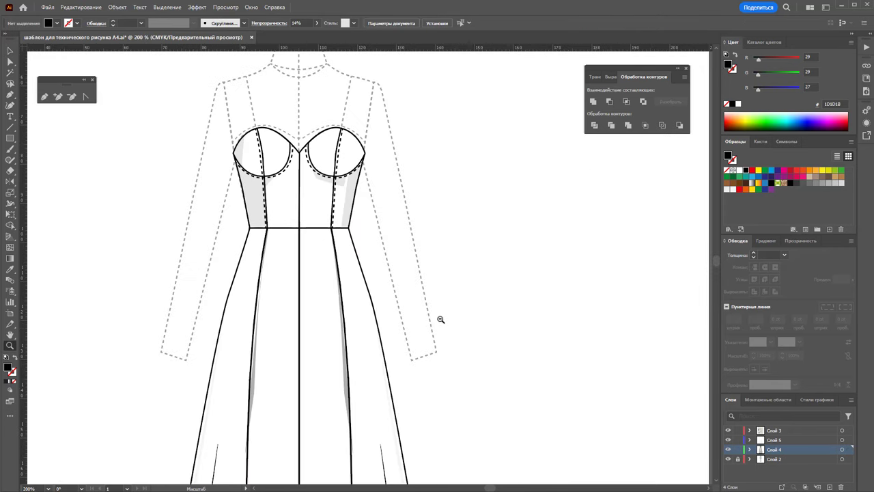
pyautogui.keyDown('alt'); pyautogui.click(300, 271); pyautogui.keyUp('alt')
pyautogui.scroll(-2, 398, 302)
pyautogui.scroll(-3, 385, 299)
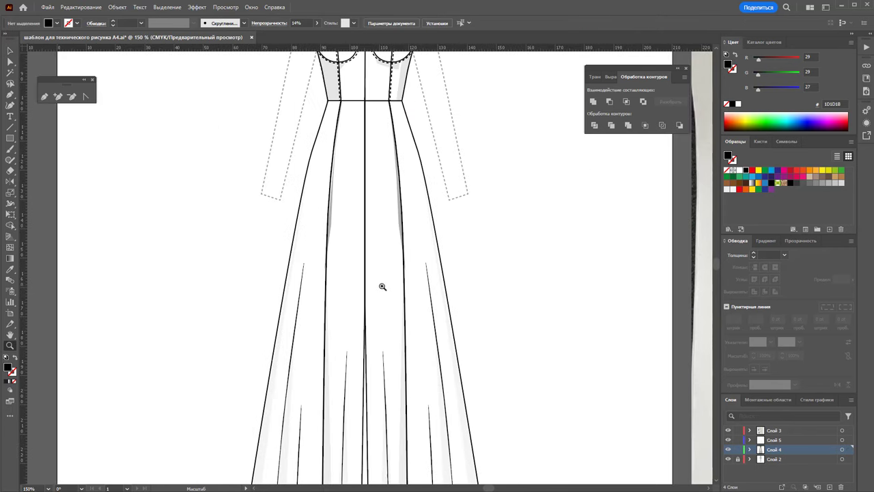
pyautogui.keyDown('alt'); pyautogui.click(384, 309); pyautogui.keyUp('alt')
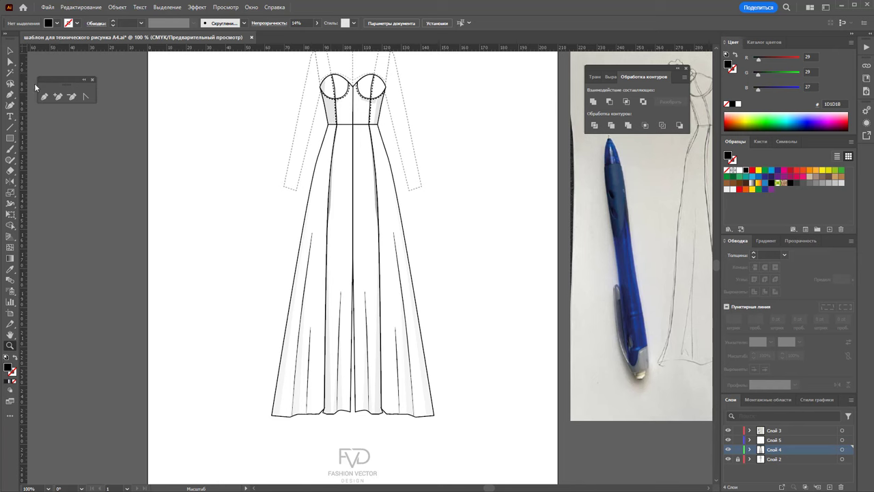
pyautogui.click(335, 124)
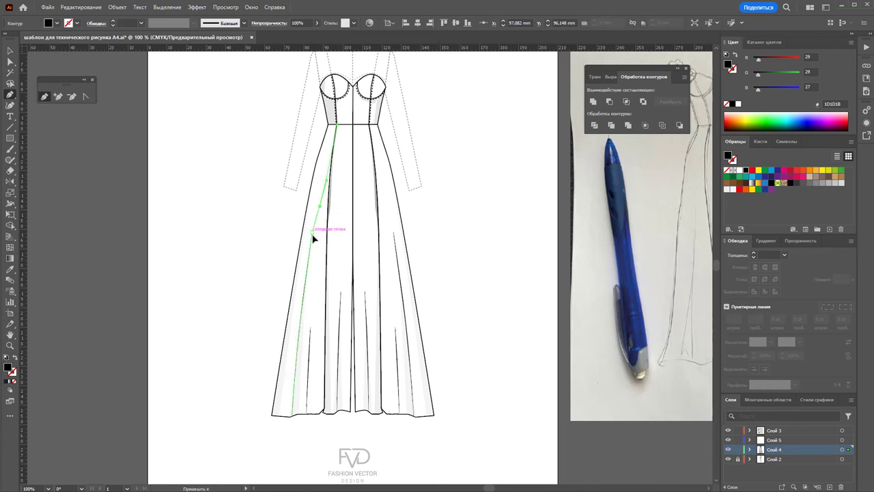
pyautogui.moveTo(313, 236); pyautogui.dragTo(299, 335)
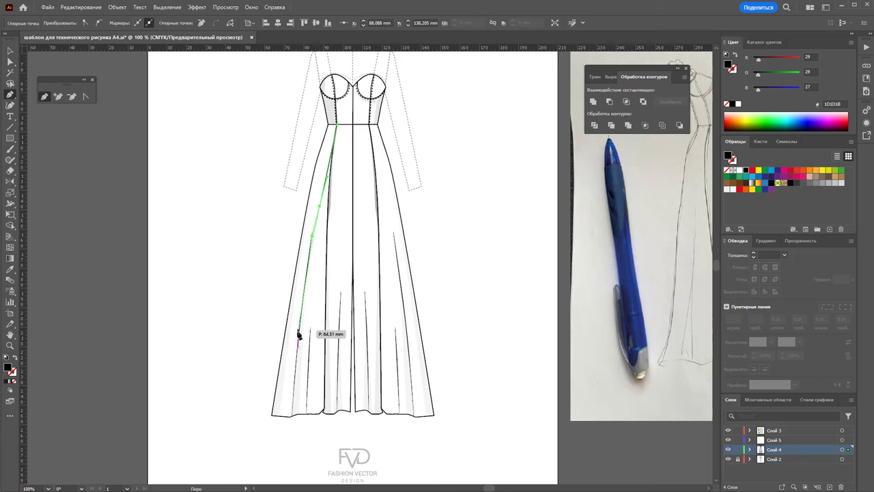
pyautogui.moveTo(272, 414)
pyautogui.mouseDown()
pyautogui.moveTo(310, 131)
pyautogui.moveTo(312, 190)
pyautogui.mouseUp()
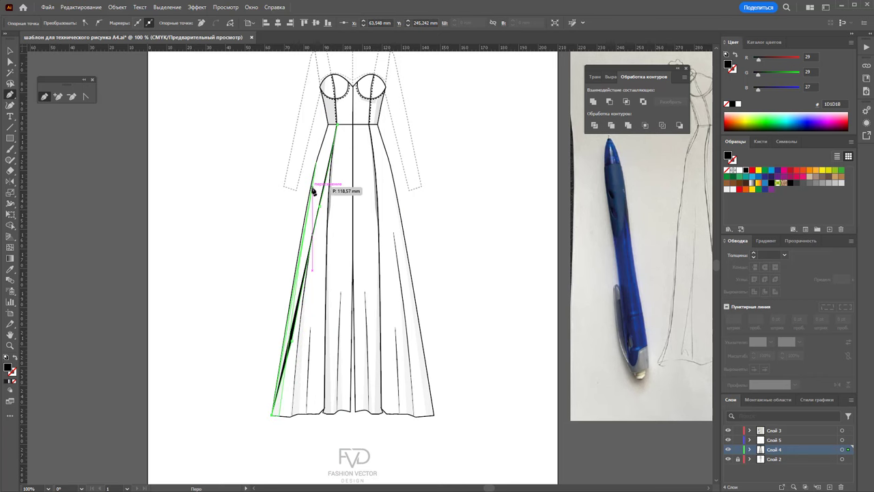
pyautogui.click(329, 126)
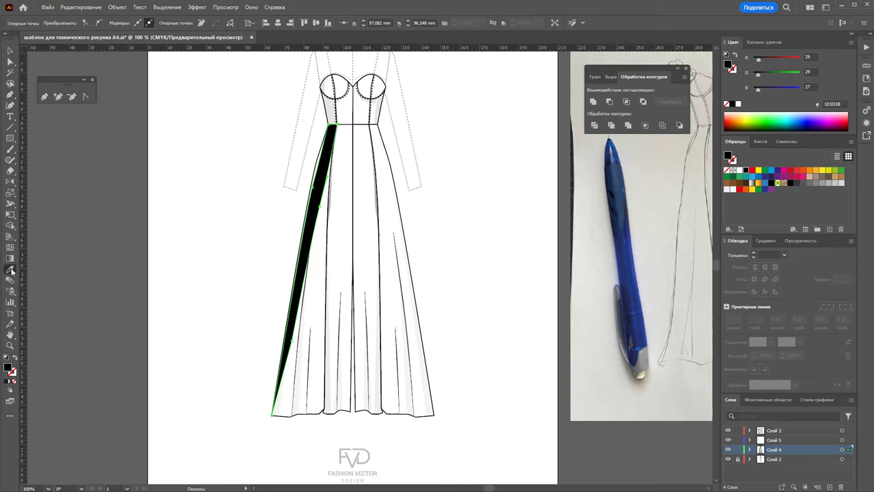
# Apply the existing light grey shading to the new gore with the Eyedropper, then deselect
pyautogui.press('i')
pyautogui.click(327, 106)
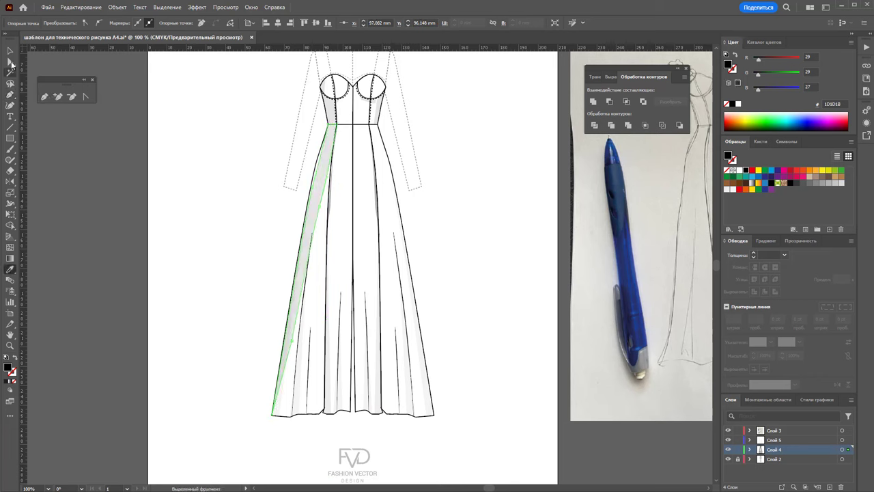
pyautogui.click(11, 62)
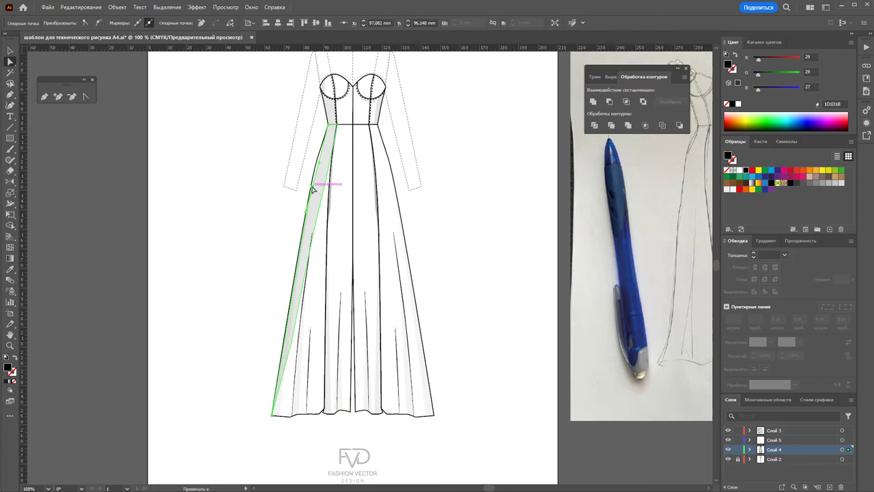
pyautogui.click(209, 238)
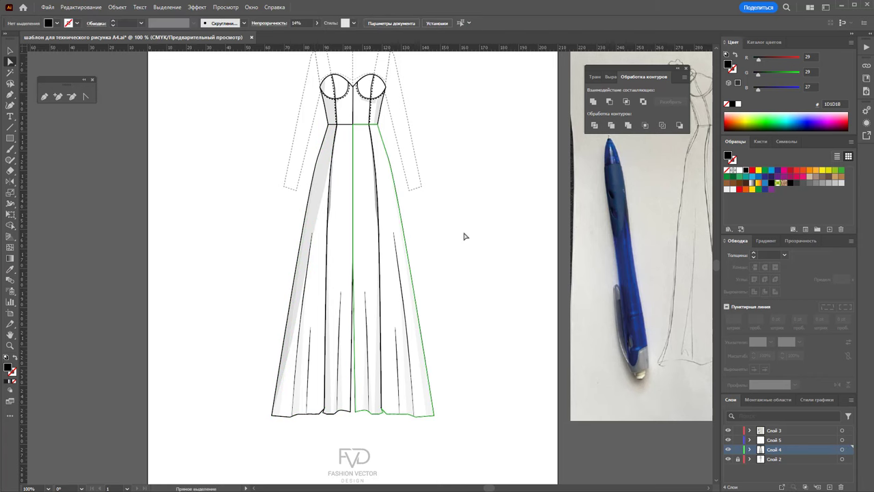
pyautogui.scroll(-2, 516, 341)
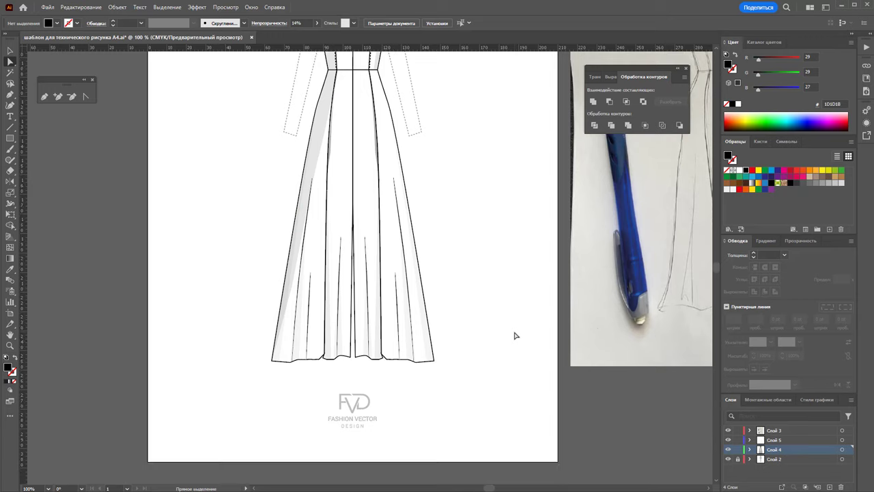
pyautogui.scroll(2, 514, 333)
pyautogui.scroll(1, 341, 329)
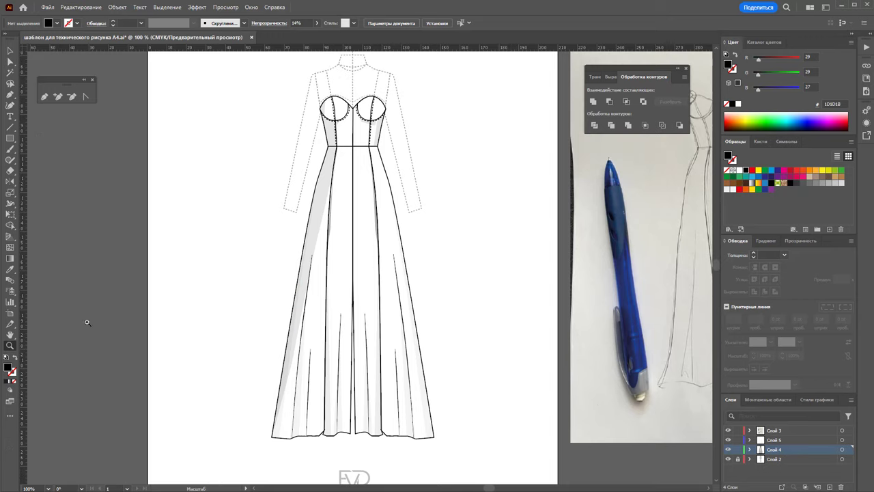
# Draw a tall thin rectangle down the centre front and swap it to an outline
pyautogui.moveTo(407, 176); pyautogui.dragTo(402, 185)
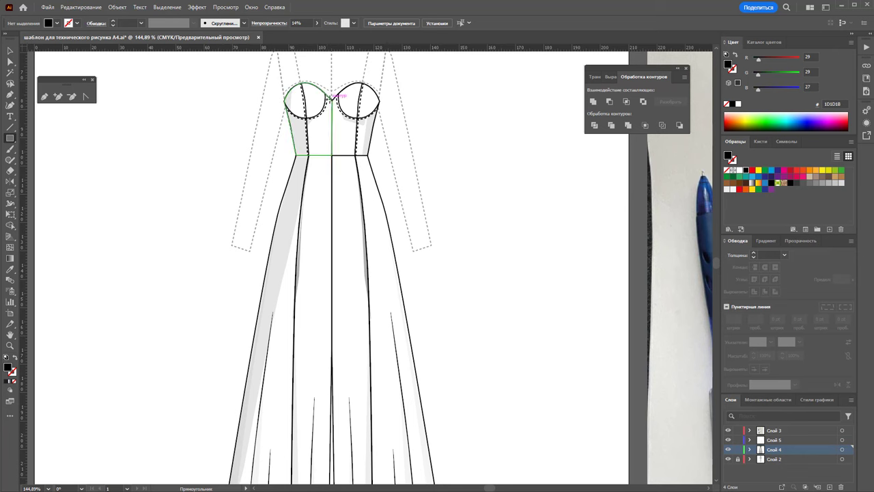
pyautogui.moveTo(332, 98); pyautogui.dragTo(332, 372)
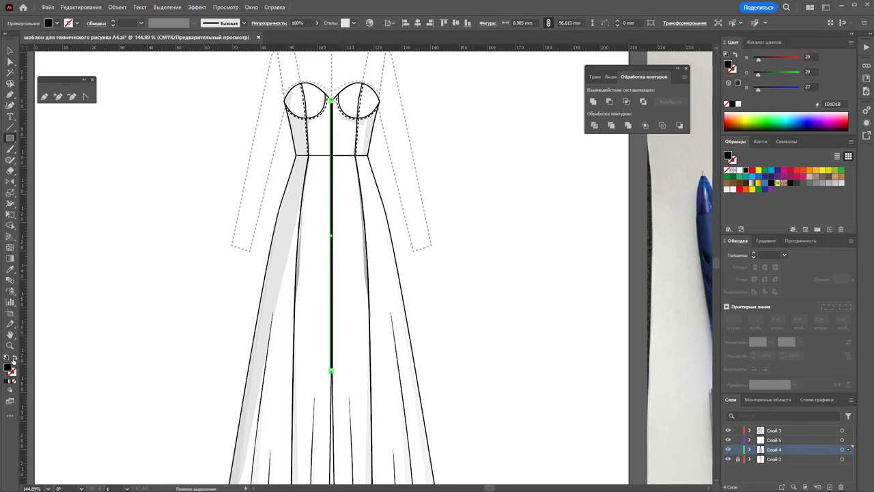
pyautogui.click(14, 359)
pyautogui.click(14, 348)
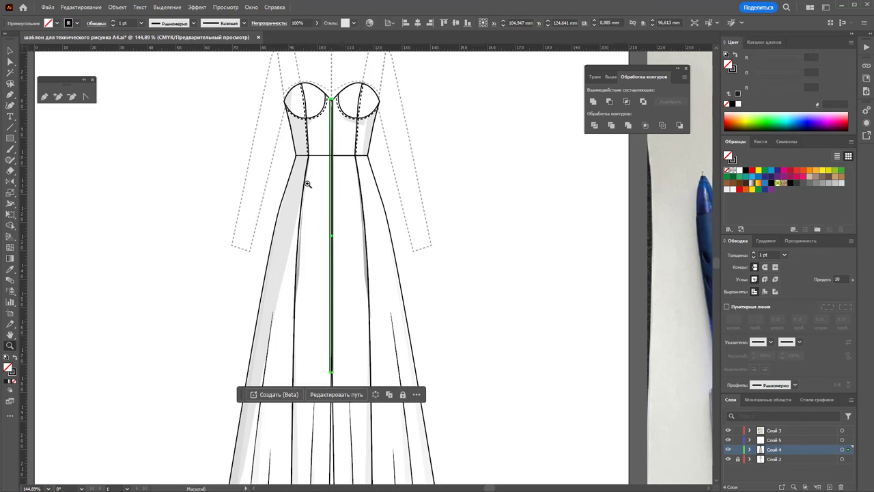
pyautogui.moveTo(335, 106); pyautogui.dragTo(470, 179)
pyautogui.scroll(3, 470, 179)
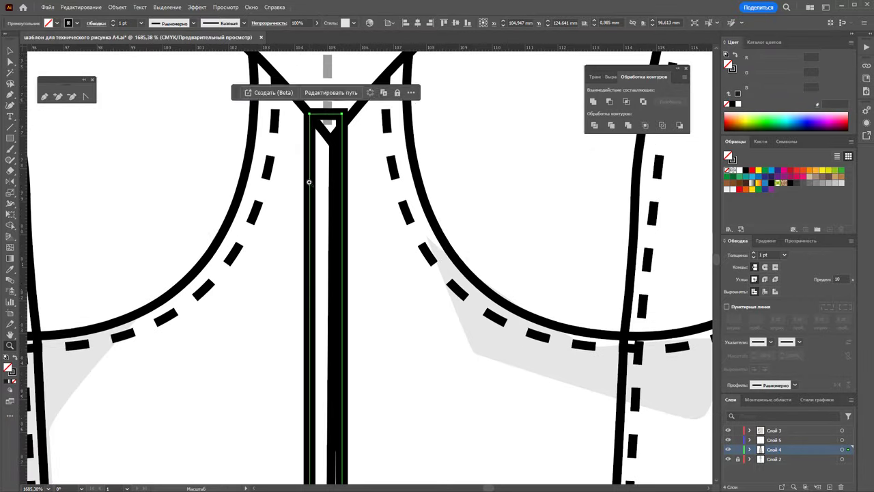
pyautogui.scroll(2, 470, 178)
# Centre the strip and give it a 0,75 pt black outline with white fill
pyautogui.press('v')
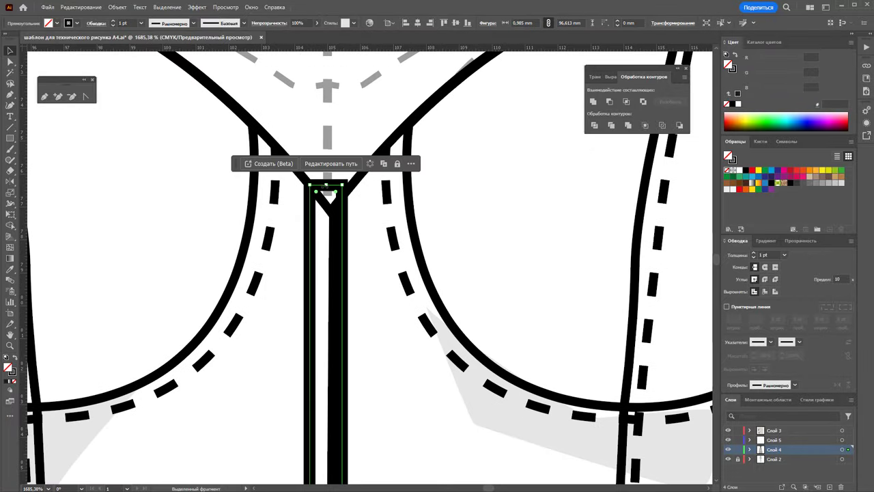
pyautogui.moveTo(326, 186); pyautogui.dragTo(337, 201)
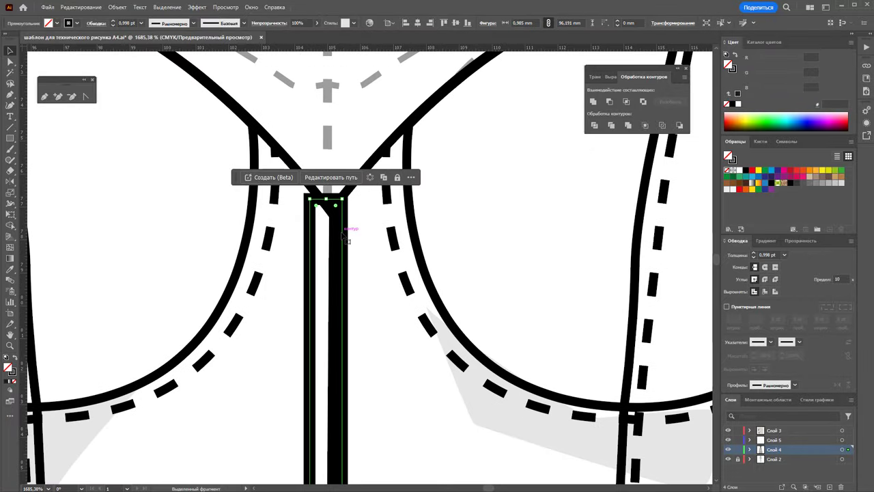
pyautogui.moveTo(344, 232); pyautogui.dragTo(347, 235)
pyautogui.click(784, 255)
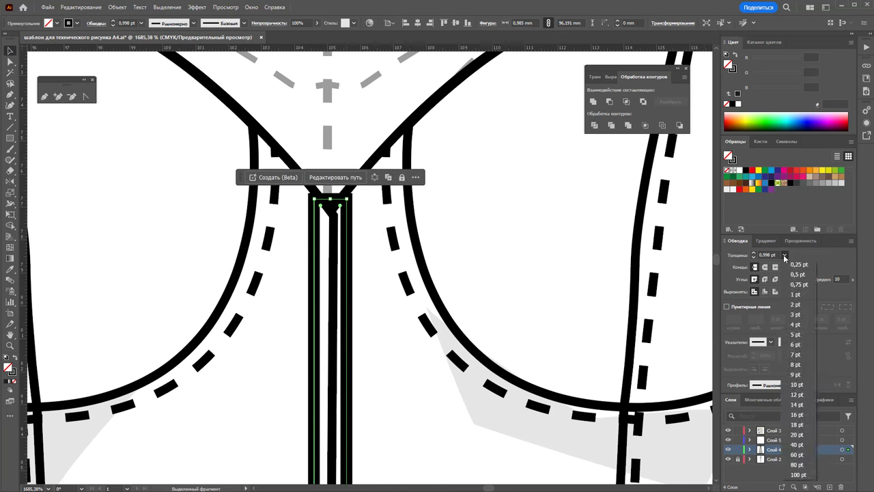
pyautogui.click(794, 284)
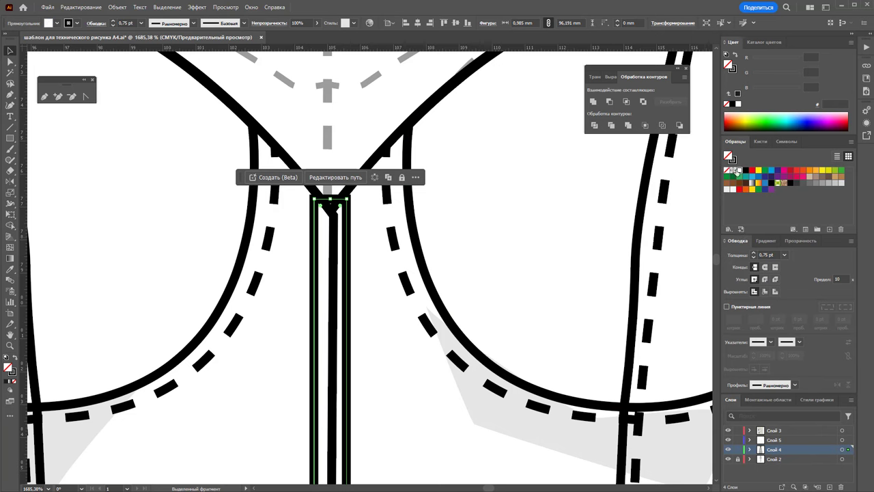
pyautogui.click(736, 170)
pyautogui.scroll(-3, 328, 244)
pyautogui.scroll(-3, 386, 228)
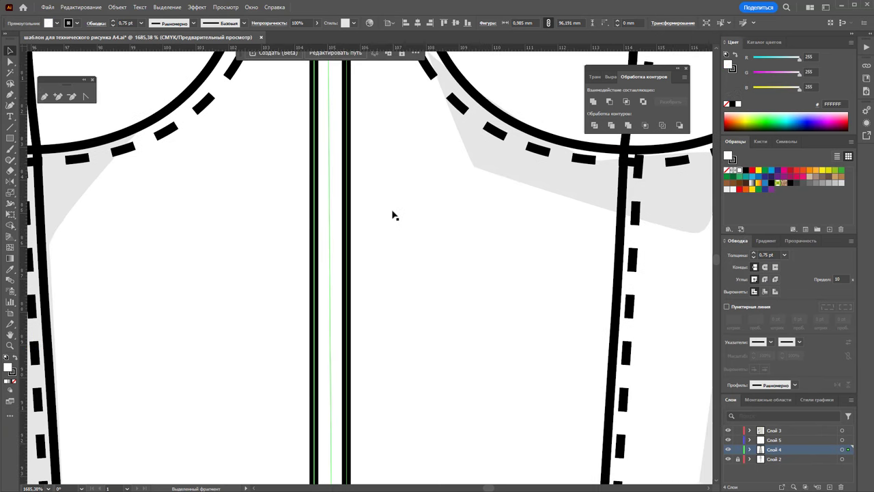
# Zoom out, deselect the placket strip, then zoom in on the neckline
pyautogui.press('z')
pyautogui.keyDown('alt'); pyautogui.click(417, 355); pyautogui.keyUp('alt')
pyautogui.keyDown('alt'); pyautogui.click(318, 390); pyautogui.keyUp('alt')
pyautogui.keyDown('alt'); pyautogui.click(403, 381); pyautogui.keyUp('alt')
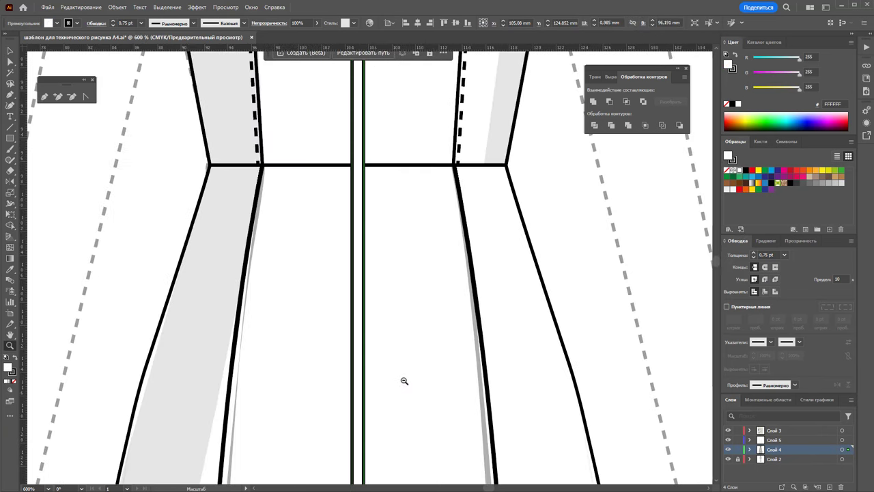
pyautogui.keyDown('alt'); pyautogui.click(382, 369); pyautogui.keyUp('alt')
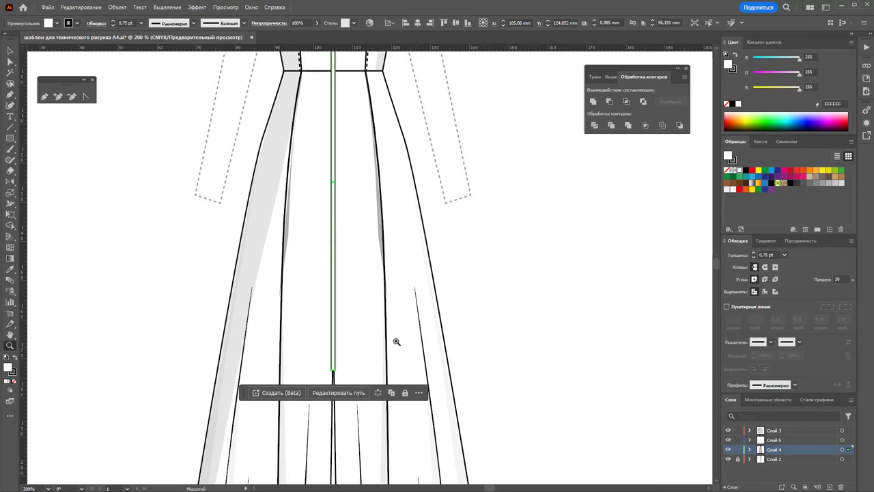
pyautogui.scroll(-2, 462, 328)
pyautogui.scroll(-3, 437, 290)
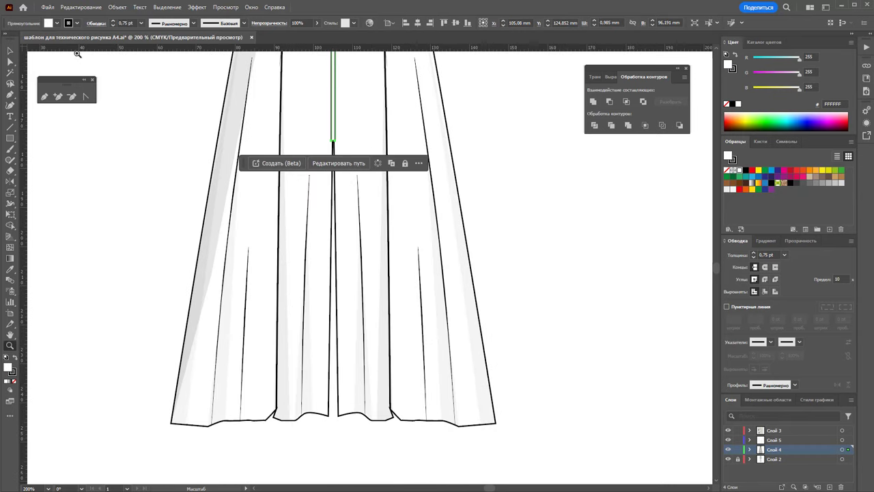
pyautogui.click(9, 52)
pyautogui.click(123, 220)
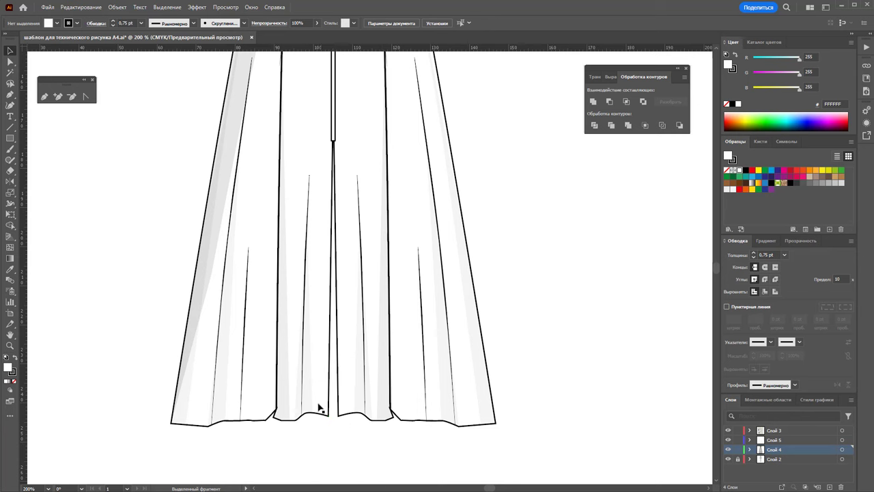
pyautogui.scroll(3, 464, 324)
pyautogui.scroll(3, 464, 324)
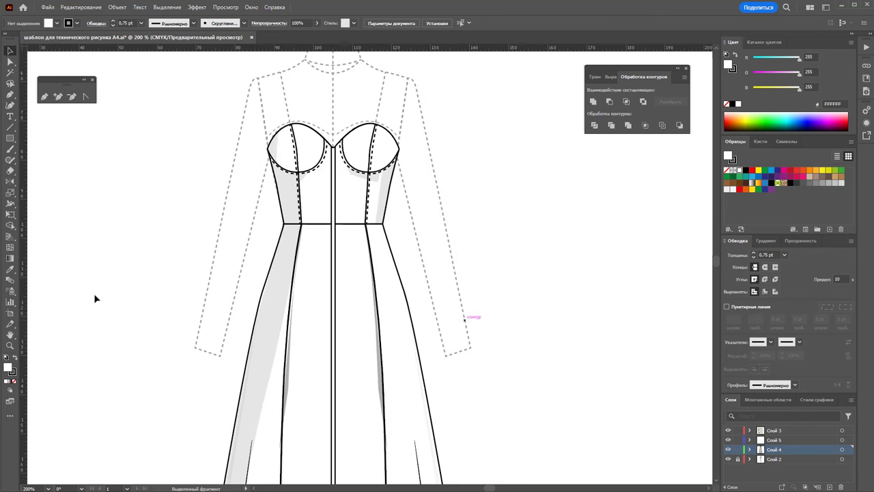
pyautogui.click(339, 147)
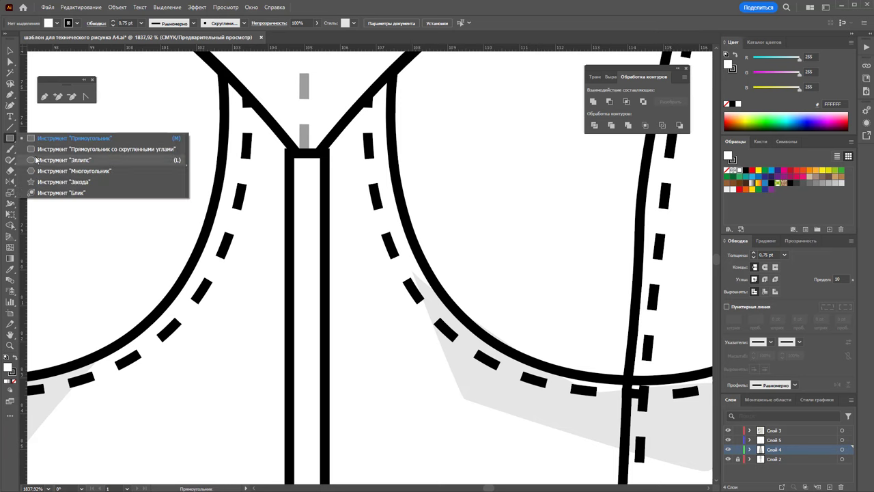
# Draw a small circle at the placket top with a 0.25 pt outline
pyautogui.moveTo(15, 142); pyautogui.dragTo(41, 166)
pyautogui.moveTo(306, 175); pyautogui.dragTo(319, 186)
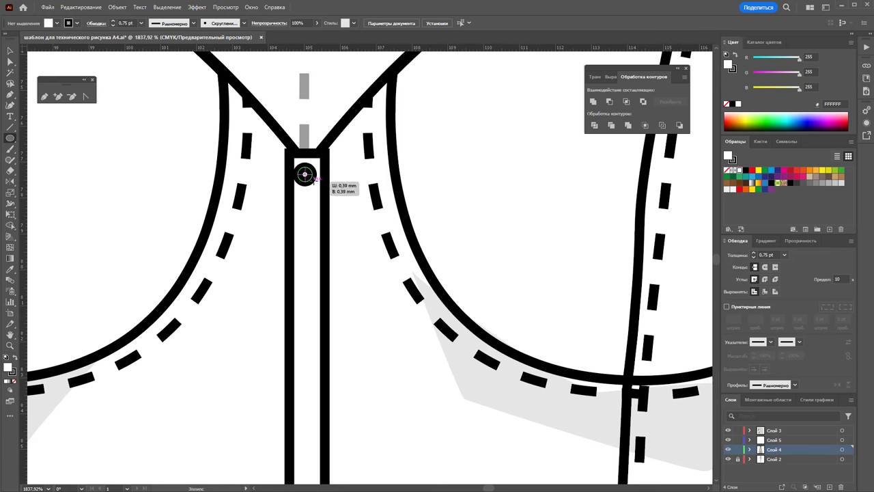
pyautogui.click(8, 50)
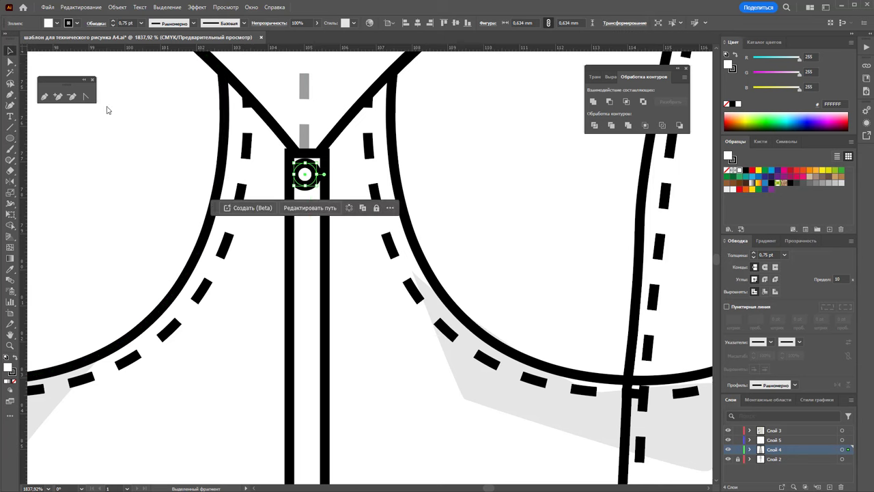
pyautogui.click(784, 254)
pyautogui.click(798, 274)
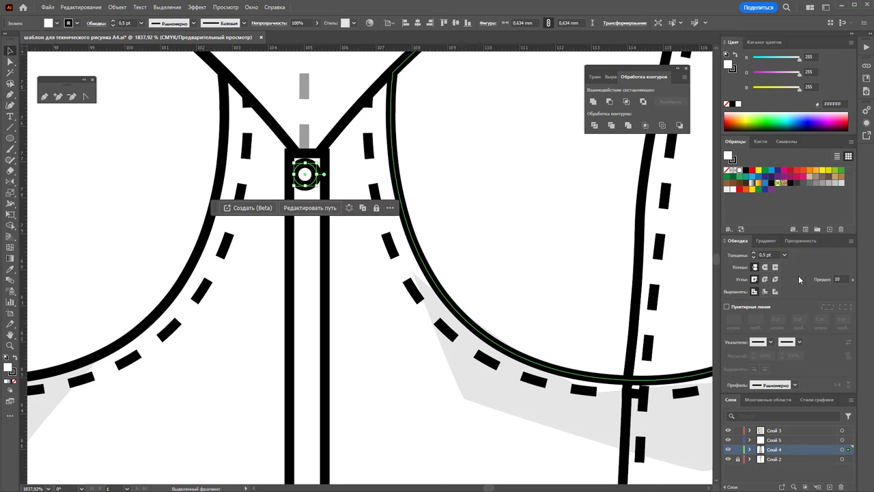
pyautogui.click(784, 255)
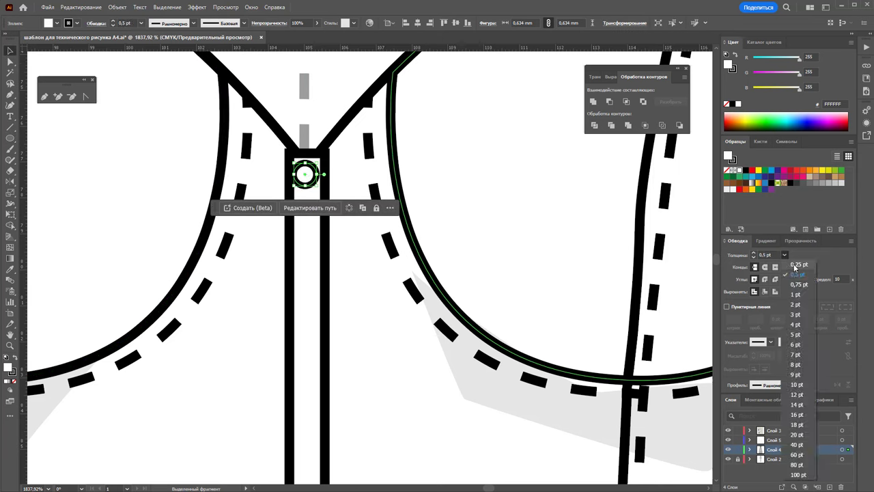
# Alt-drag a copy of the circle button lower down the placket
pyautogui.click(314, 185)
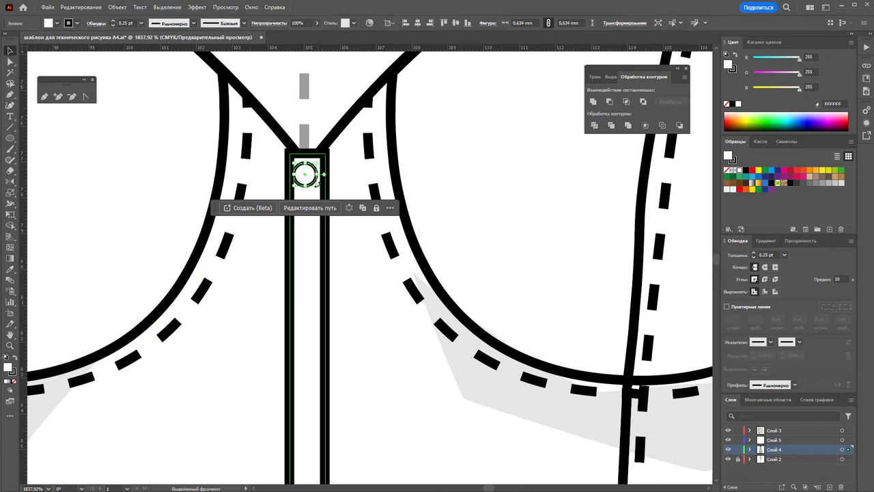
pyautogui.click(315, 185)
pyautogui.click(327, 240)
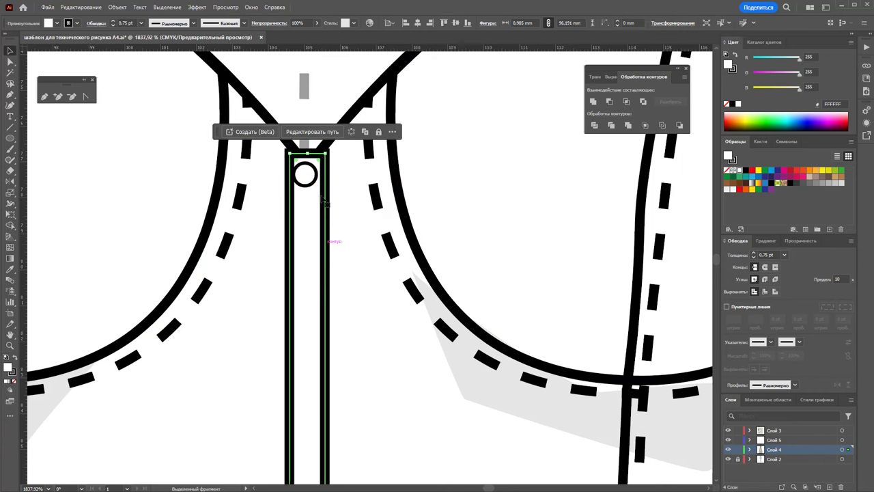
pyautogui.click(316, 177)
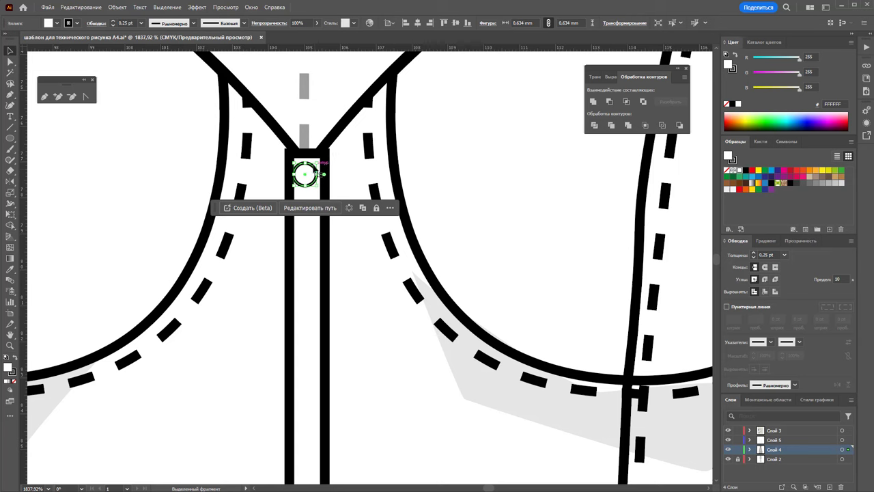
pyautogui.moveTo(319, 172); pyautogui.dragTo(320, 225)
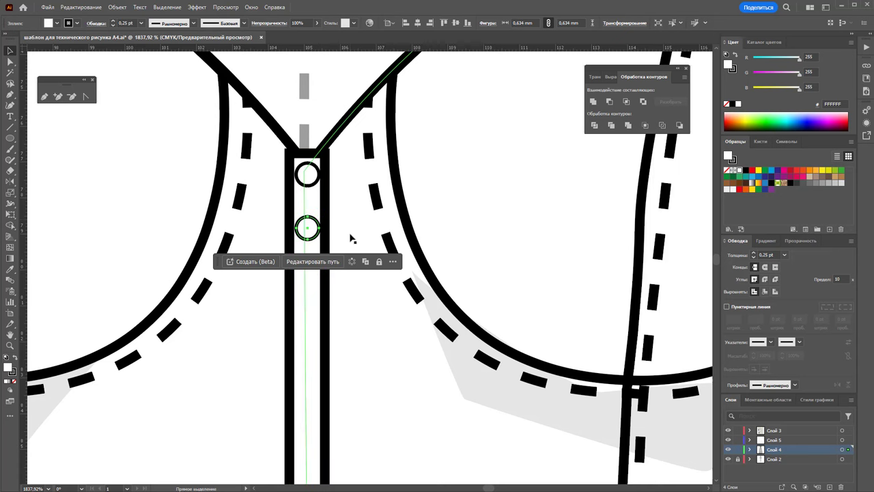
# Repeat the button copy with Ctrl+D to add evenly spaced buttons down the placket
pyautogui.hotkey('ctrl', 'd')
pyautogui.hotkey('ctrl', 'd')
pyautogui.hotkey('ctrl', 'd')
pyautogui.hotkey('ctrl', 'd')
pyautogui.scroll(-2, 351, 240)
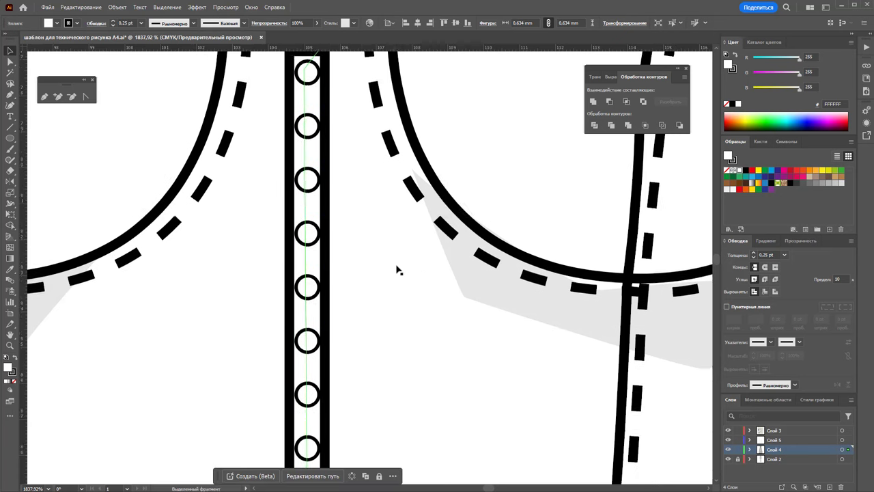
pyautogui.scroll(-2, 396, 269)
pyautogui.scroll(-2, 431, 254)
pyautogui.hotkey('ctrl', 'd')
pyautogui.hotkey('ctrl', 'd')
pyautogui.hotkey('ctrl', 'd')
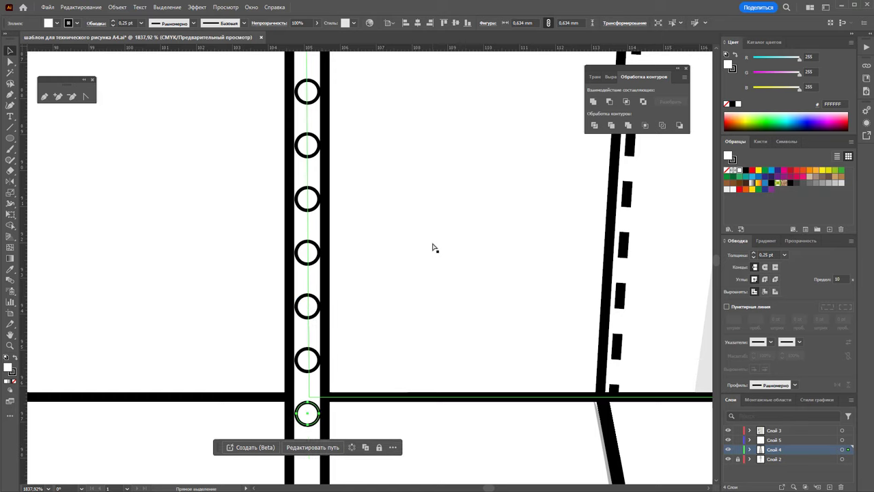
pyautogui.hotkey('ctrl', 'd')
pyautogui.hotkey('ctrl', 'd')
pyautogui.scroll(-2, 433, 248)
pyautogui.scroll(-3, 433, 245)
pyautogui.scroll(-1, 433, 240)
pyautogui.hotkey('ctrl', 'd')
pyautogui.hotkey('ctrl', 'd')
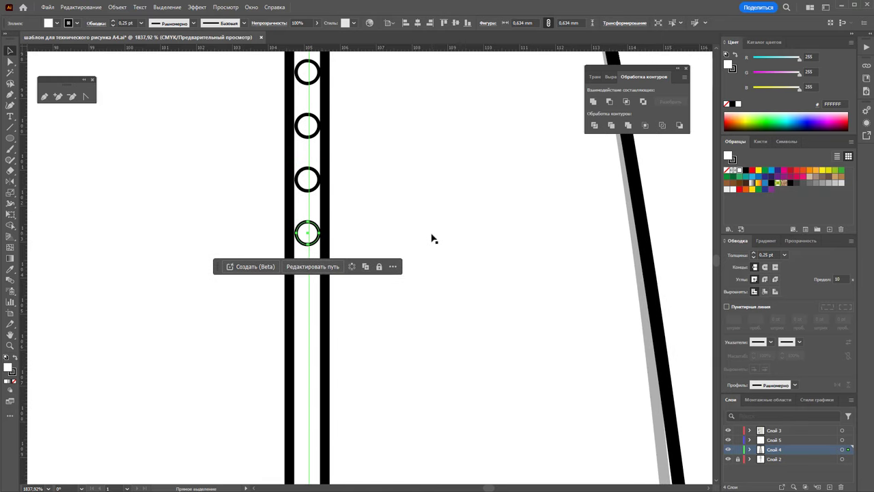
pyautogui.hotkey('ctrl', 'd')
pyautogui.hotkey('ctrl', 'd')
pyautogui.hotkey('ctrl', 'd')
pyautogui.hotkey('ctrl', 'd')
pyautogui.scroll(-3, 432, 239)
pyautogui.scroll(-3, 433, 239)
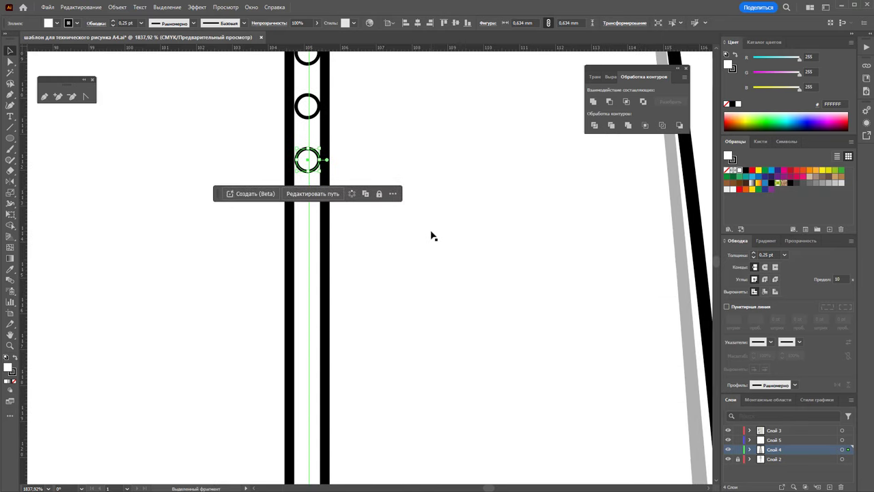
pyautogui.scroll(-2, 433, 238)
pyautogui.hotkey('ctrl', 'd')
pyautogui.hotkey('ctrl', 'd')
pyautogui.hotkey('ctrl', 'd')
pyautogui.hotkey('ctrl', 'd')
pyautogui.hotkey('ctrl', 'd')
pyautogui.hotkey('ctrl', 'd')
pyautogui.hotkey('ctrl', 'd')
pyautogui.scroll(-1, 431, 236)
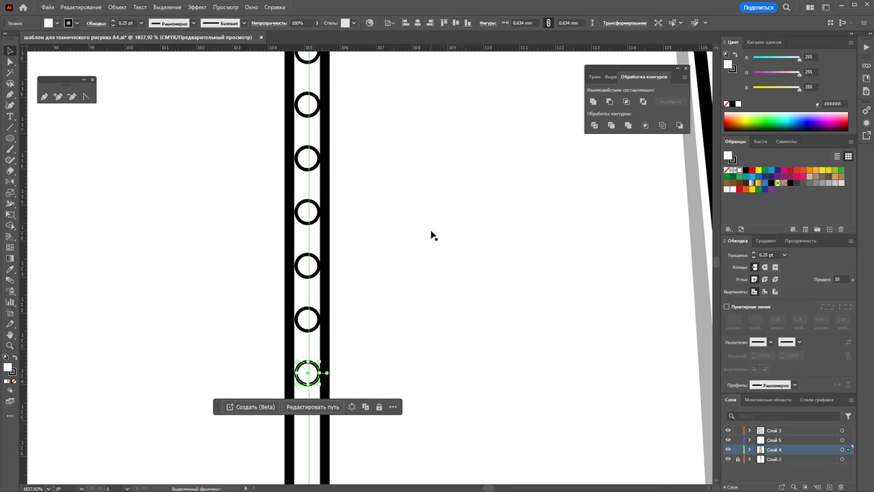
pyautogui.scroll(-2, 432, 235)
pyautogui.scroll(-3, 432, 235)
pyautogui.hotkey('ctrl', 'd')
pyautogui.hotkey('ctrl', 'd')
pyautogui.hotkey('ctrl', 'd')
pyautogui.hotkey('ctrl', 'd')
pyautogui.hotkey('ctrl', 'd')
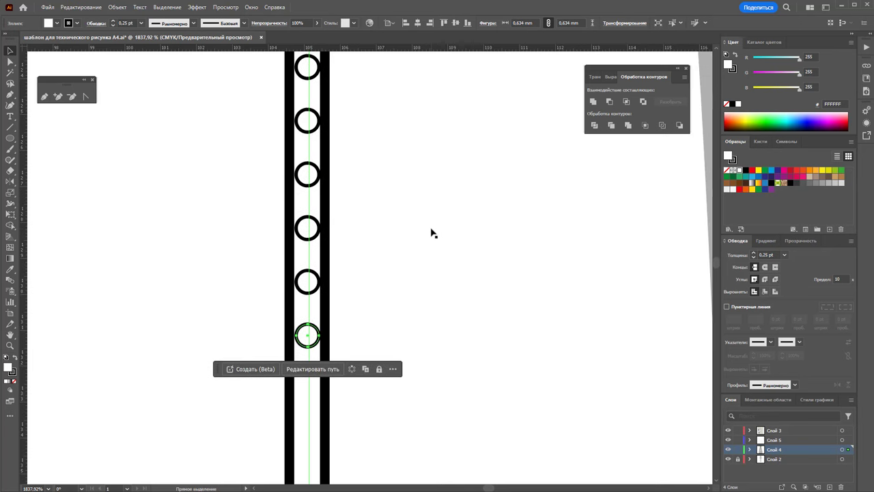
pyautogui.hotkey('ctrl', 'd')
pyautogui.hotkey('ctrl', 'd')
pyautogui.scroll(-3, 432, 232)
pyautogui.scroll(-2, 432, 230)
pyautogui.hotkey('ctrl', 'd')
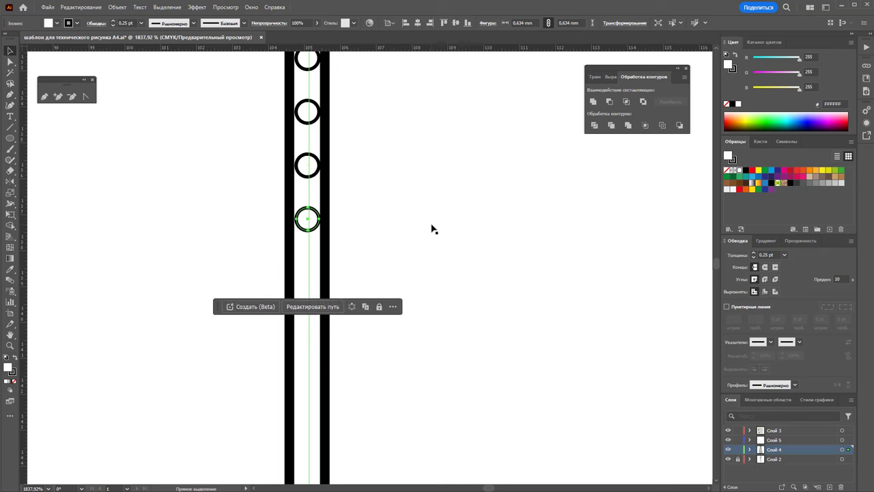
pyautogui.hotkey('ctrl', 'd')
pyautogui.hotkey('ctrl', 'd')
pyautogui.hotkey('ctrl', 'd')
pyautogui.scroll(-1, 432, 229)
pyautogui.scroll(-2, 433, 230)
pyautogui.scroll(-2, 432, 229)
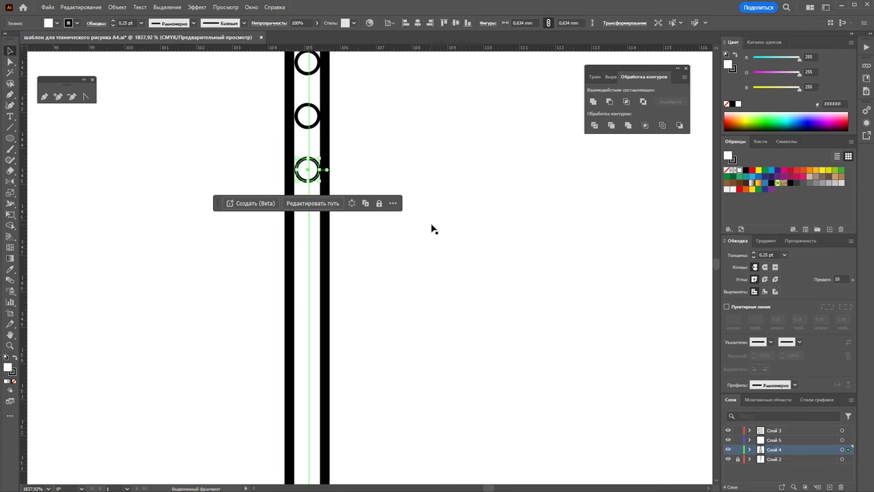
pyautogui.hotkey('ctrl', 'd')
pyautogui.hotkey('ctrl', 'd')
# Undo the surplus copies so the buttons end at the placket's lower end
pyautogui.hotkey('ctrl', 'd')
pyautogui.hotkey('ctrl', 'd')
pyautogui.hotkey('ctrl', 'd')
pyautogui.hotkey('ctrl', 'd')
pyautogui.hotkey('ctrl', 'z')
pyautogui.scroll(1, 433, 229)
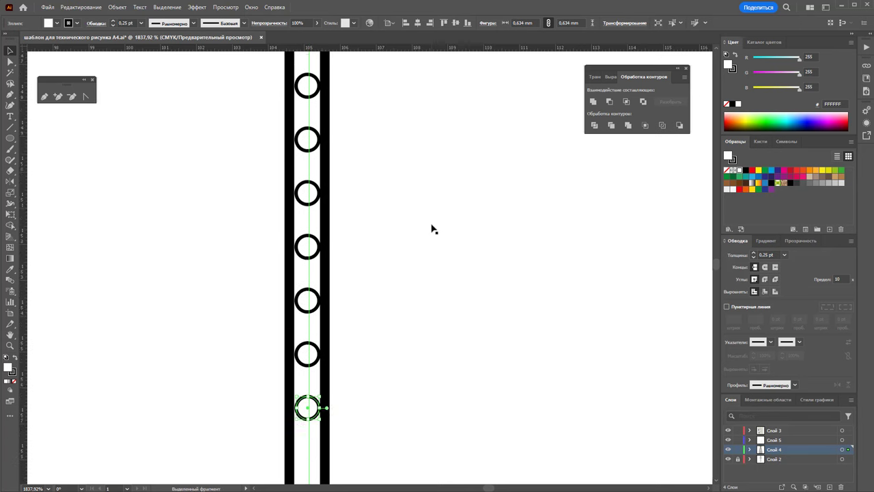
pyautogui.hotkey('ctrl', 'z')
pyautogui.hotkey('ctrl', 'z')
pyautogui.hotkey('ctrl', 'z')
pyautogui.hotkey('ctrl', 'z')
pyautogui.hotkey('ctrl', 'z')
pyautogui.hotkey('ctrl', 'd')
pyautogui.hotkey('ctrl', 'd')
pyautogui.hotkey('ctrl', 'd')
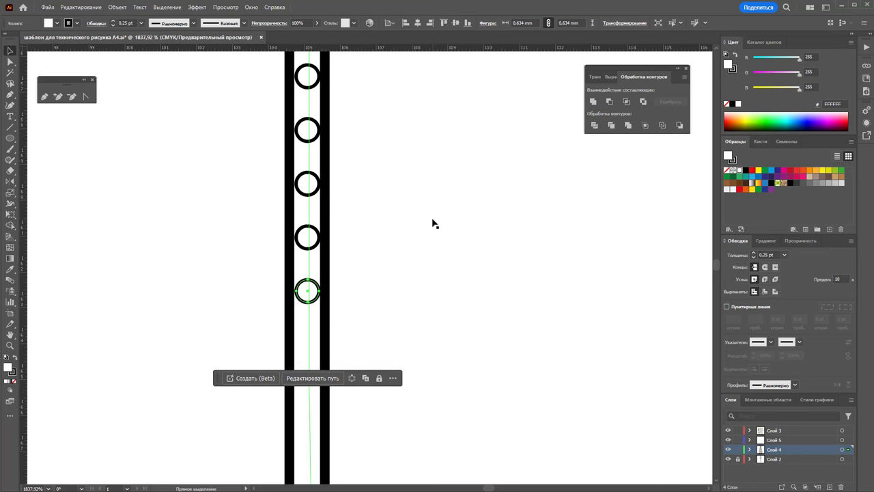
pyautogui.hotkey('ctrl', 'd')
pyautogui.hotkey('ctrl', 'd')
pyautogui.hotkey('ctrl', 'd')
pyautogui.hotkey('ctrl', 'z')
pyautogui.scroll(-2, 433, 224)
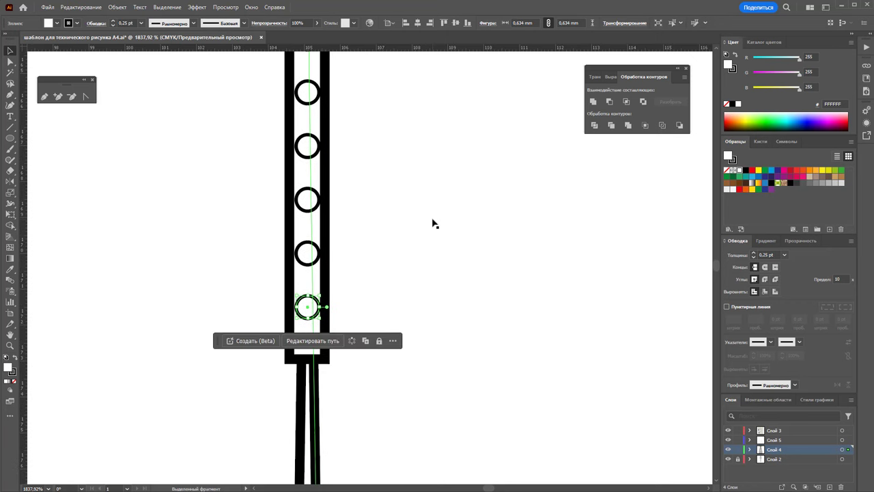
# Zoom out to the whole dress and clear the selection
pyautogui.press('z')
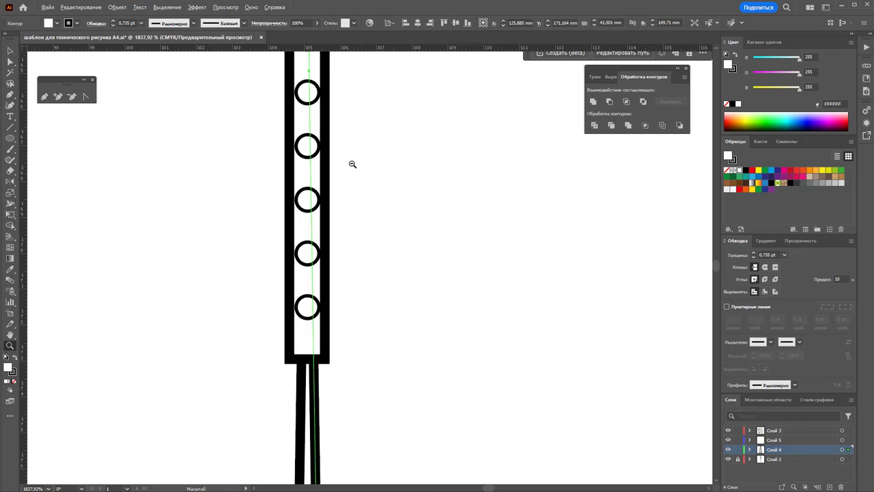
pyautogui.keyDown('alt'); pyautogui.click(373, 148); pyautogui.keyUp('alt')
pyautogui.keyDown('alt'); pyautogui.click(371, 148); pyautogui.keyUp('alt')
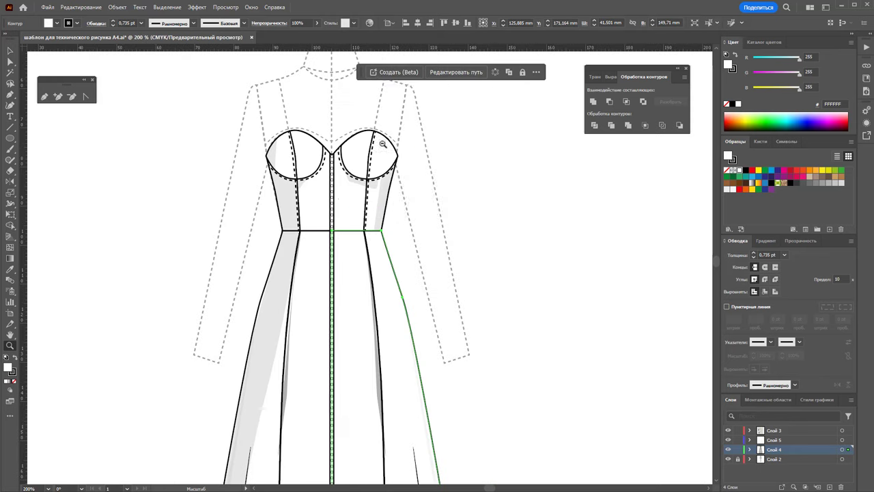
pyautogui.click(11, 50)
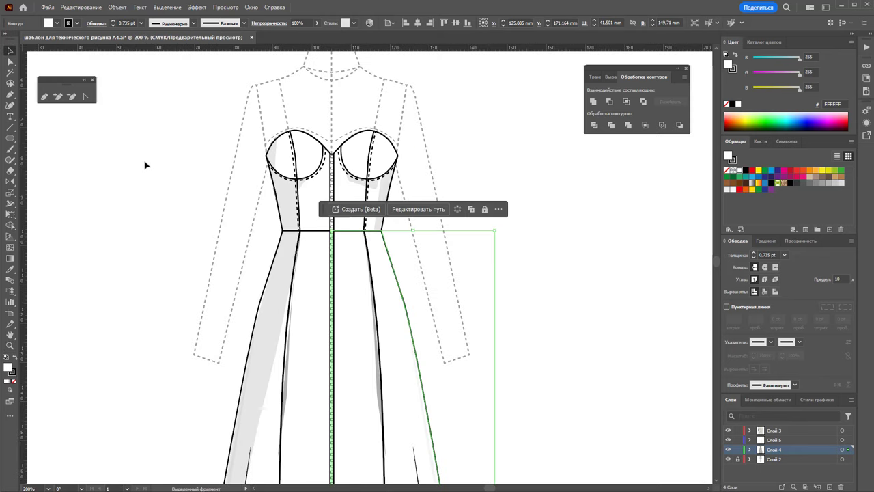
pyautogui.click(325, 260)
pyautogui.scroll(-3, 527, 260)
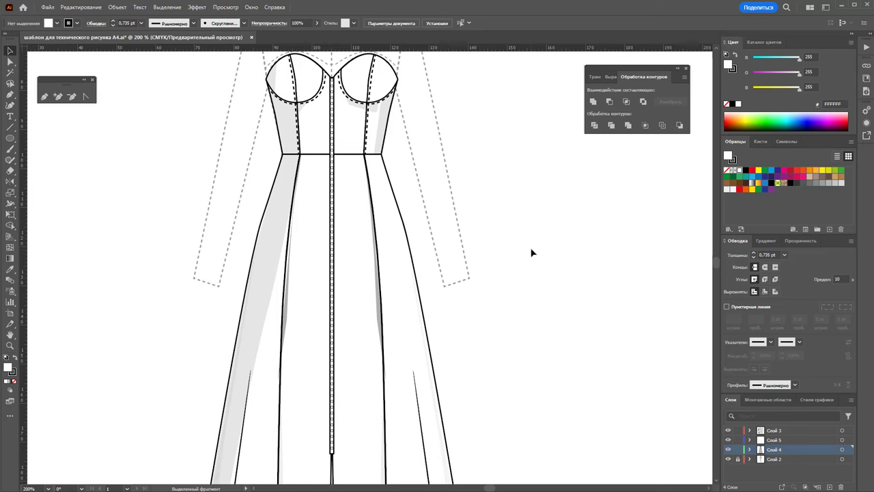
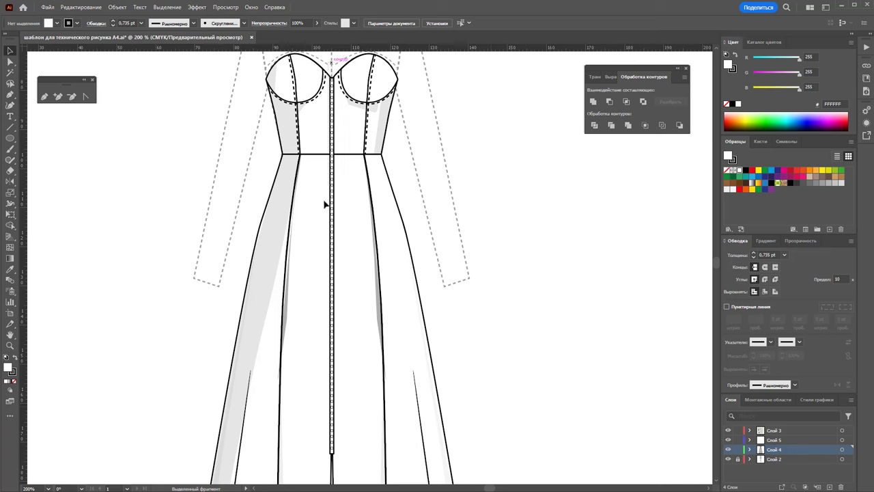
# Select only the centre-front zipper paths and group them, checking the group moves as one
pyautogui.click(332, 452)
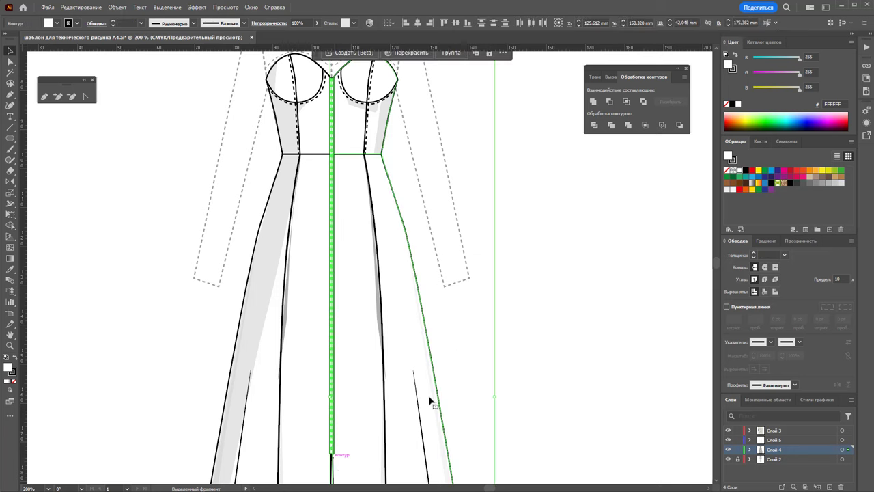
pyautogui.click(421, 348)
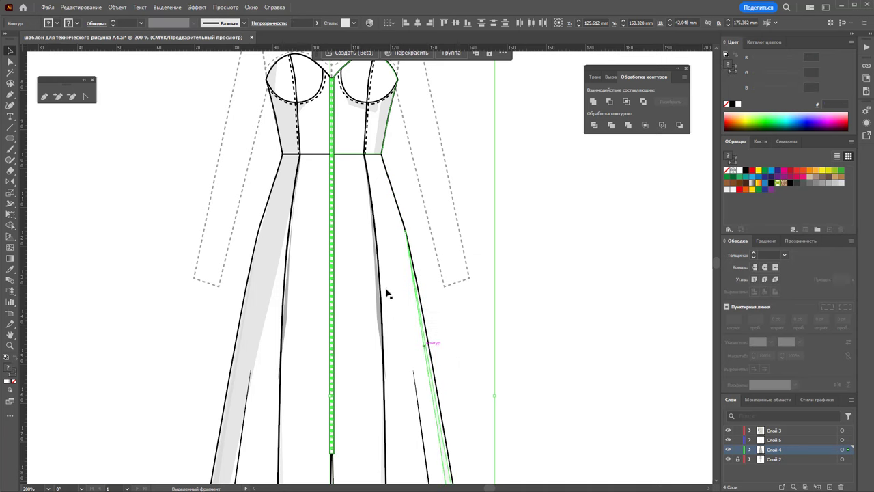
pyautogui.keyDown('shift'); pyautogui.click(334, 99); pyautogui.keyUp('shift')
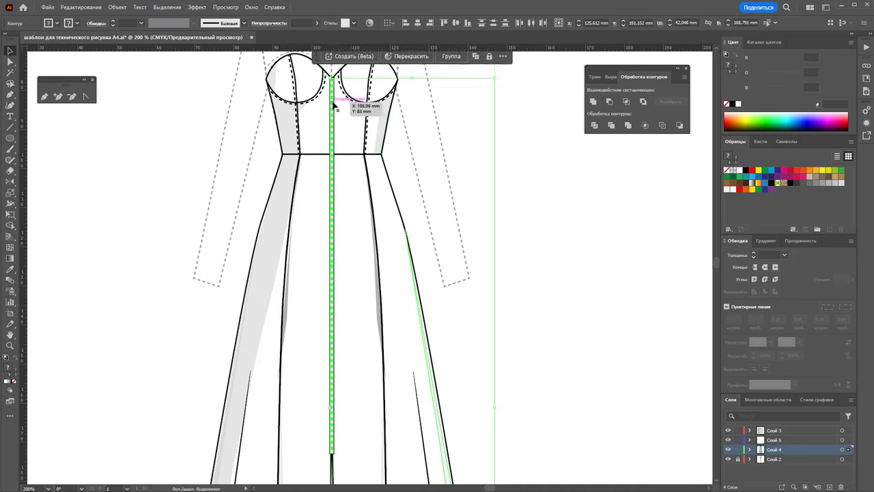
pyautogui.keyDown('shift'); pyautogui.click(416, 302); pyautogui.keyUp('shift')
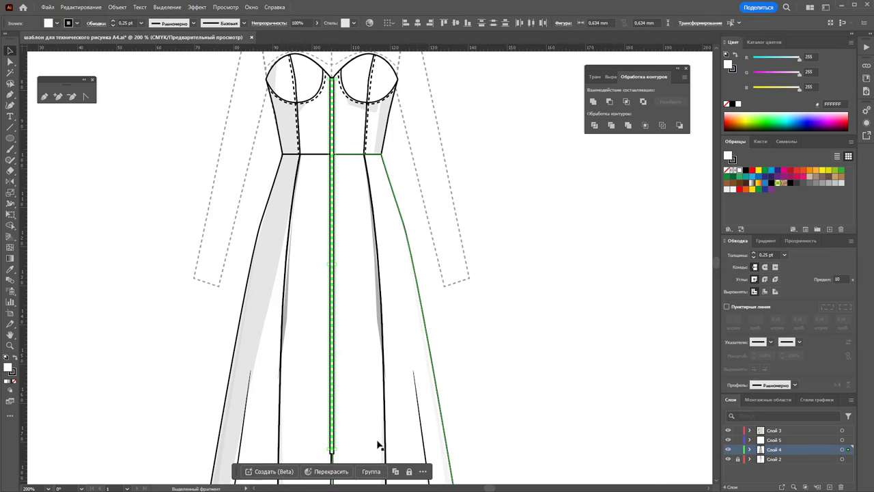
pyautogui.rightClick(337, 281)
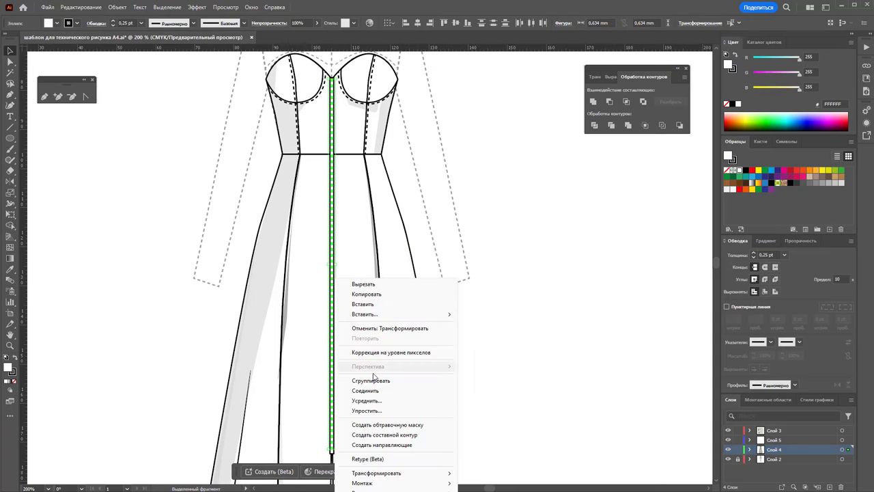
pyautogui.click(352, 379)
pyautogui.moveTo(335, 326); pyautogui.dragTo(527, 335)
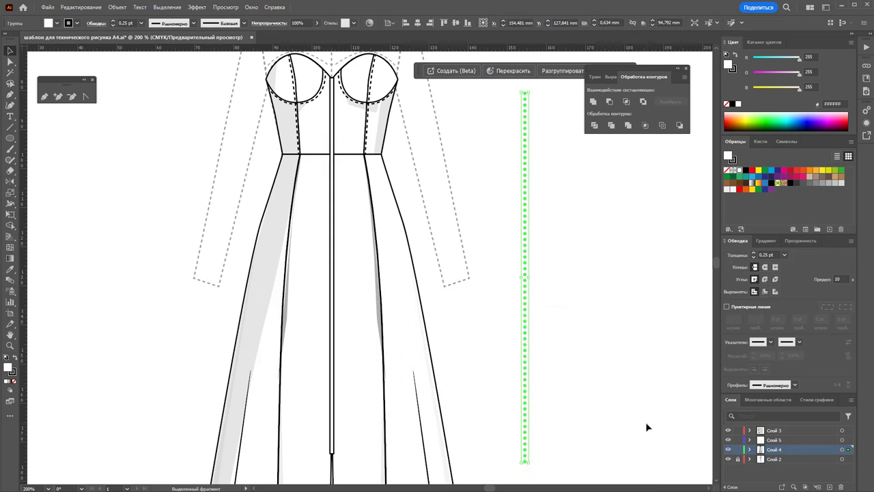
pyautogui.hotkey('ctrl', 'z')
# Give the zipper group a 0.5 pt stroke and a light grey DADADA fill
pyautogui.click(784, 255)
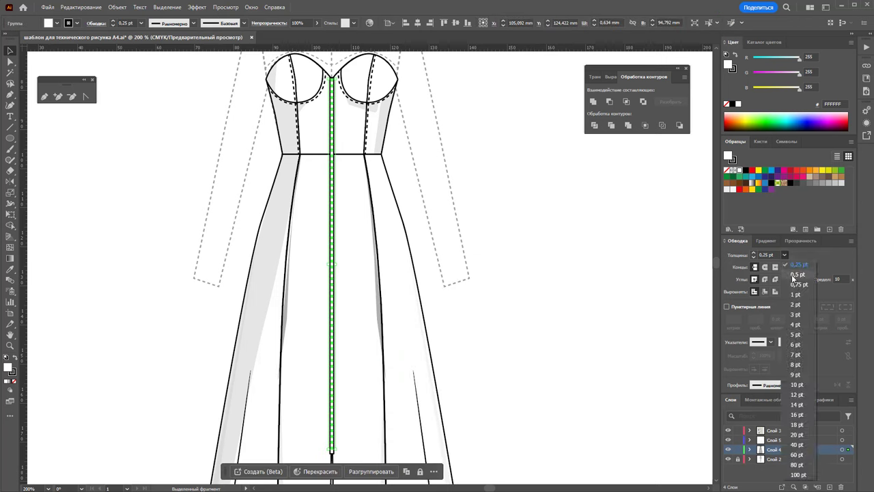
pyautogui.click(794, 280)
pyautogui.click(580, 287)
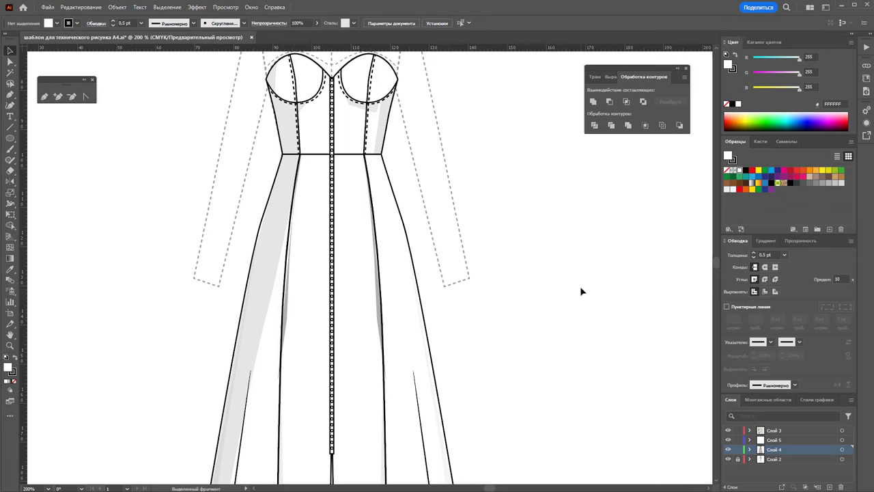
pyautogui.click(333, 168)
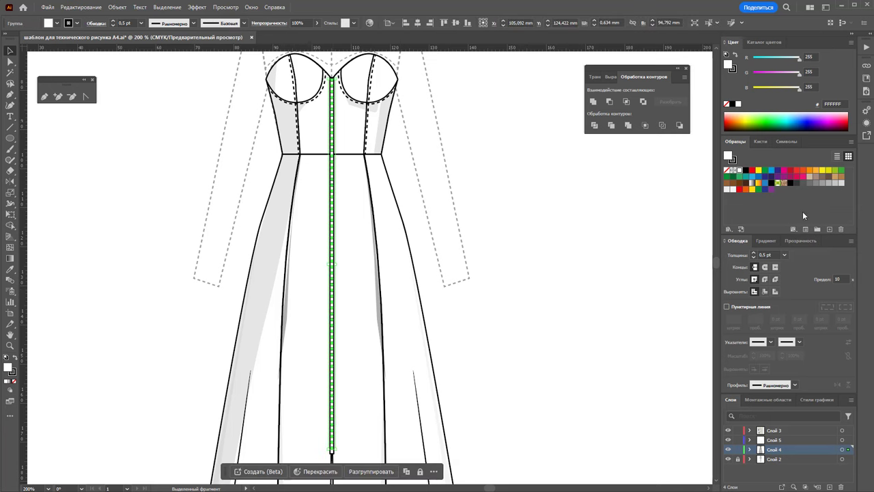
pyautogui.click(841, 184)
pyautogui.click(580, 277)
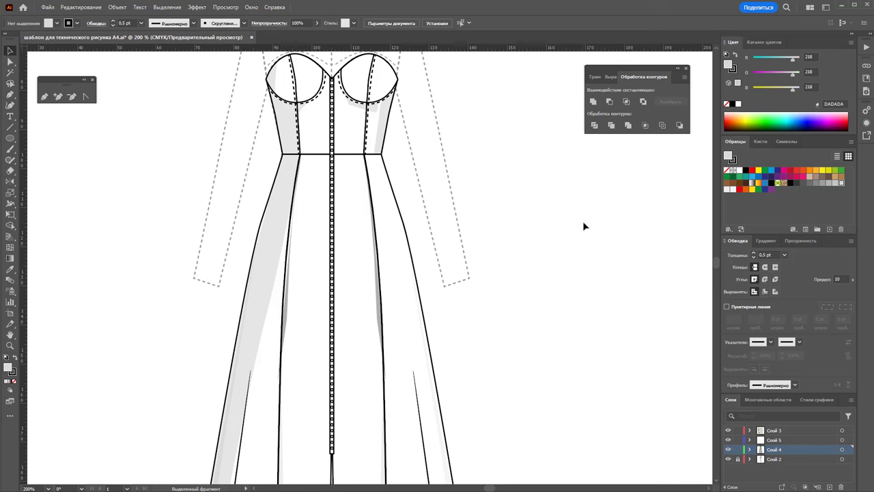
# Scroll over the dress and pan to compare the zipper with the reference photo
pyautogui.scroll(3, 512, 274)
pyautogui.scroll(-2, 512, 274)
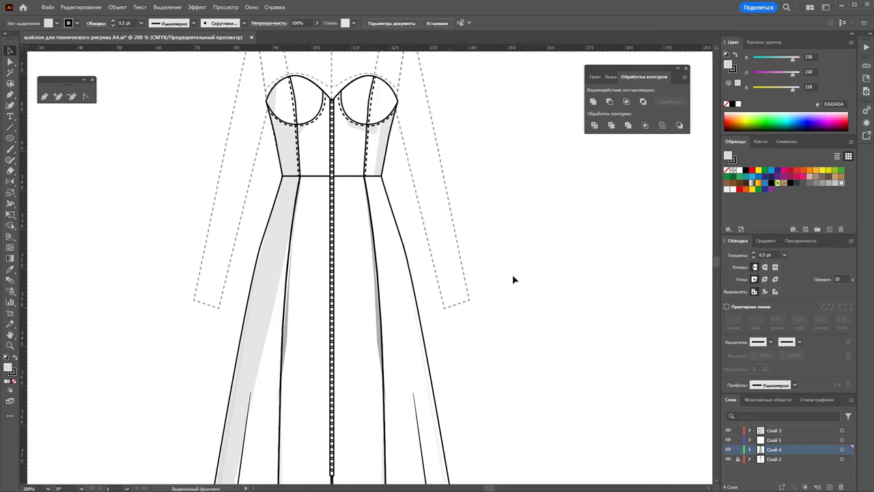
pyautogui.scroll(-2, 513, 273)
pyautogui.scroll(-2, 512, 273)
pyautogui.scroll(-5, 513, 300)
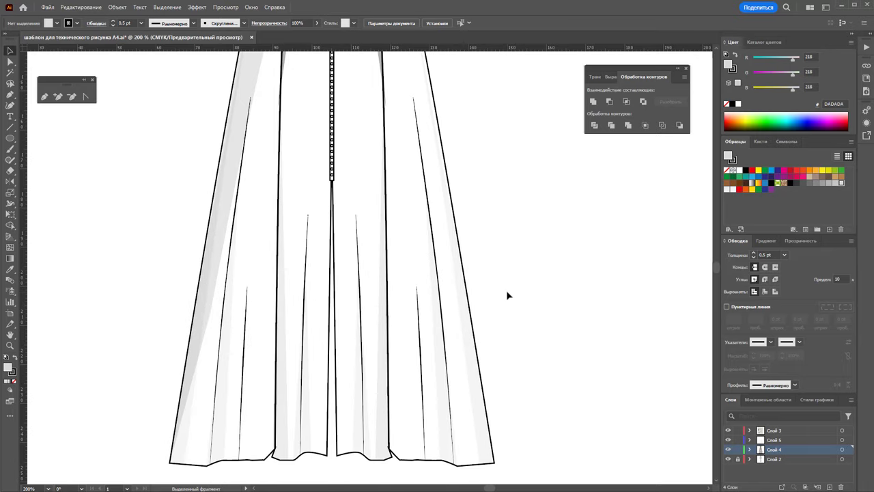
pyautogui.scroll(5, 507, 295)
pyautogui.scroll(5, 507, 295)
pyautogui.scroll(3, 507, 295)
pyautogui.scroll(3, 507, 295)
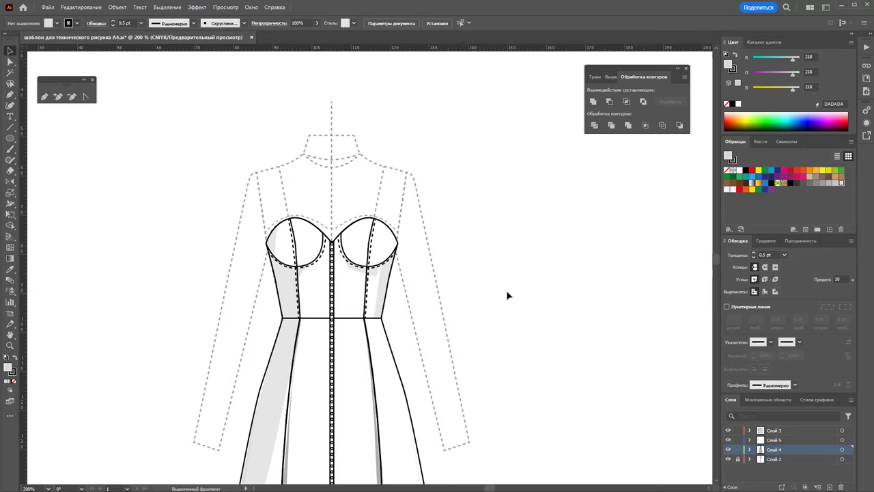
pyautogui.scroll(-2, 507, 295)
pyautogui.moveTo(489, 489)
pyautogui.mouseDown()
pyautogui.moveTo(500, 489)
pyautogui.moveTo(492, 489)
pyautogui.mouseUp()
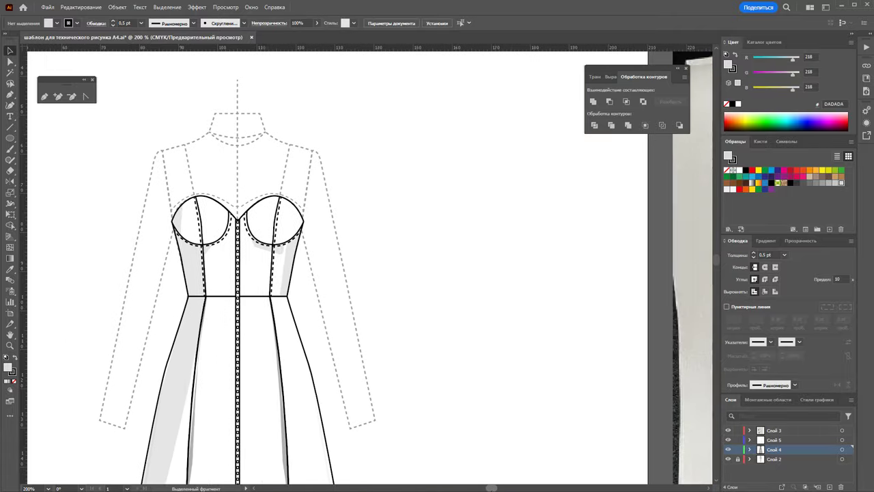
# Zoom in on the right bodice cup and neckline
pyautogui.click(9, 345)
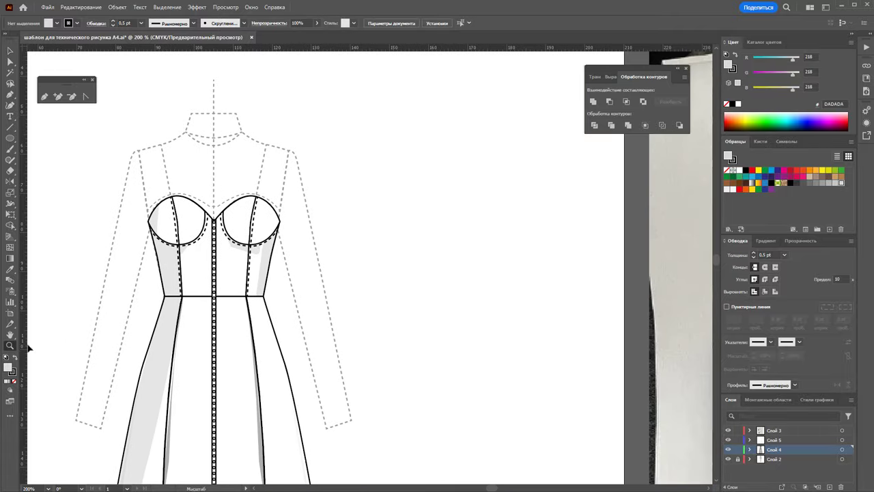
pyautogui.moveTo(267, 211); pyautogui.dragTo(413, 276)
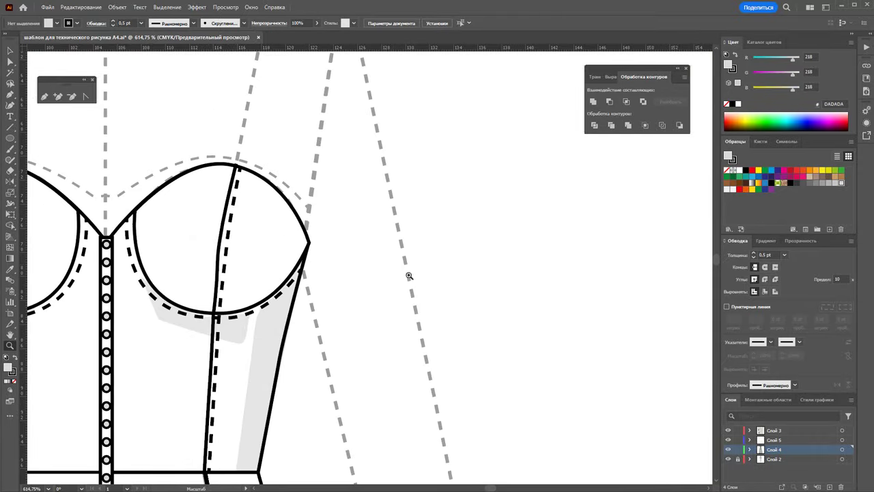
pyautogui.scroll(3, 277, 211)
# Draw a small trial D-shaped path above the right cup and zoom closer on it
pyautogui.click(44, 97)
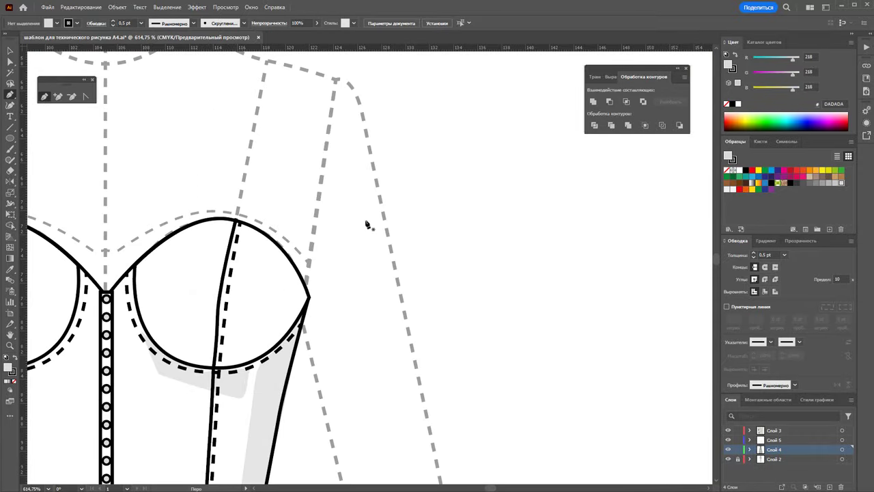
pyautogui.click(316, 207)
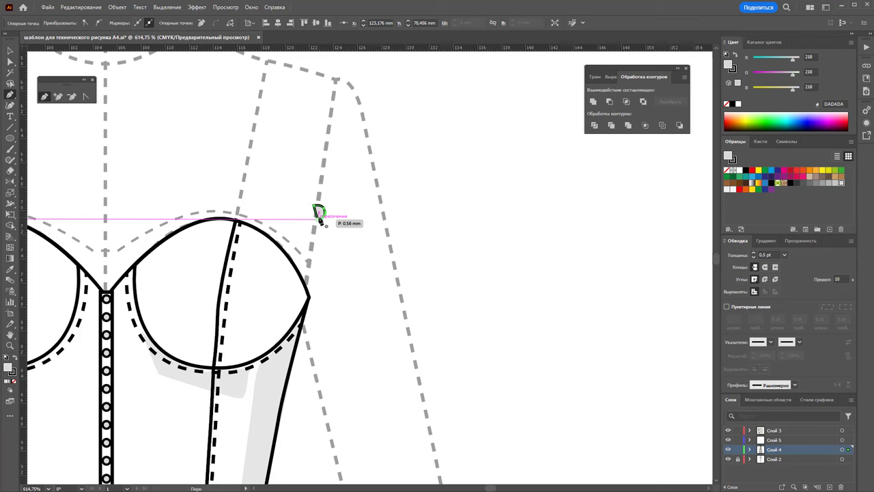
pyautogui.moveTo(317, 208)
pyautogui.mouseDown()
pyautogui.moveTo(319, 217)
pyautogui.moveTo(406, 203)
pyautogui.mouseUp()
pyautogui.click(11, 346)
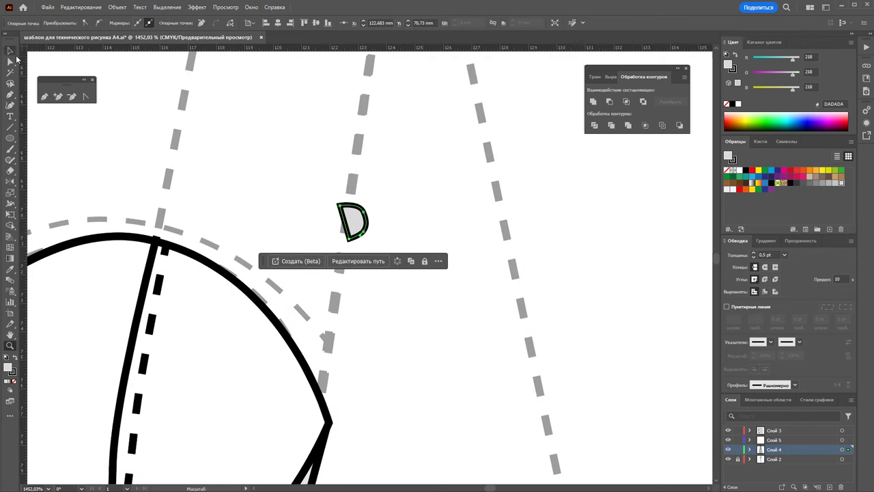
# Select the D-shaped path and delete it
pyautogui.click(10, 51)
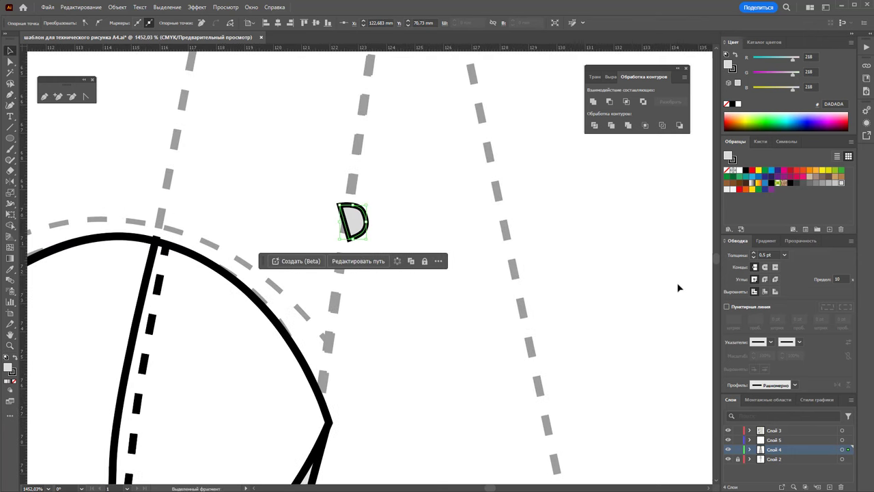
pyautogui.click(44, 96)
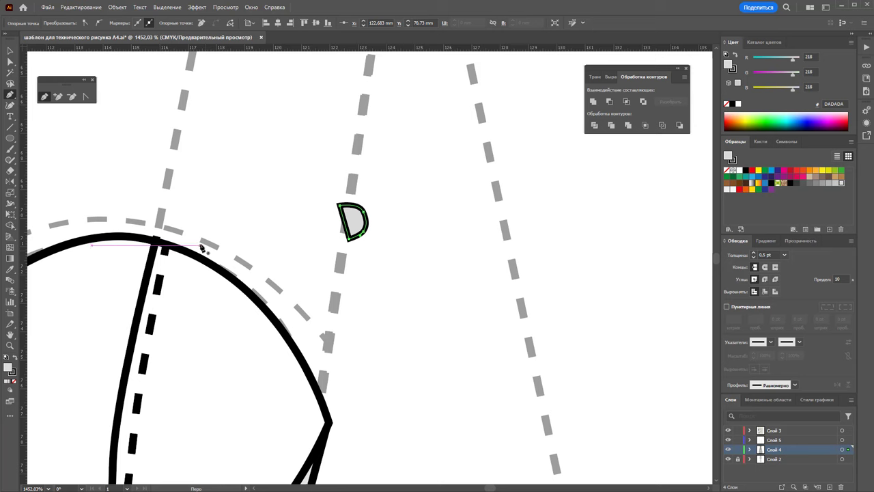
pyautogui.click(11, 51)
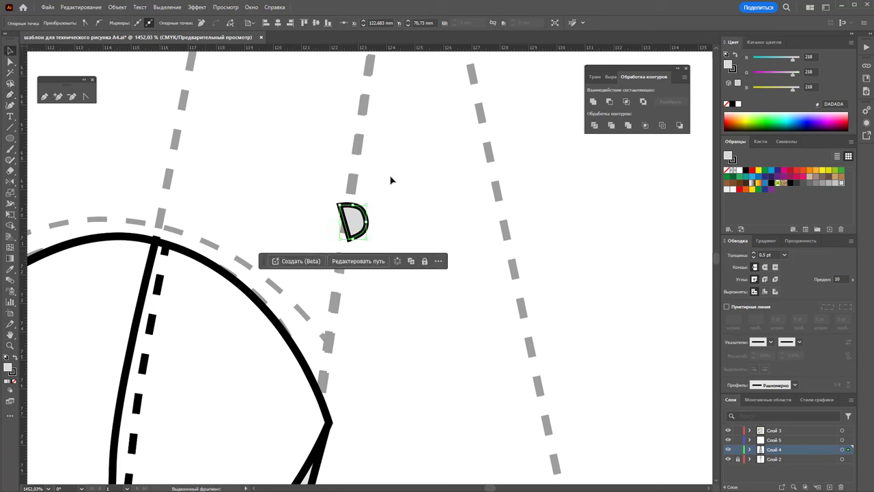
pyautogui.press('Delete')
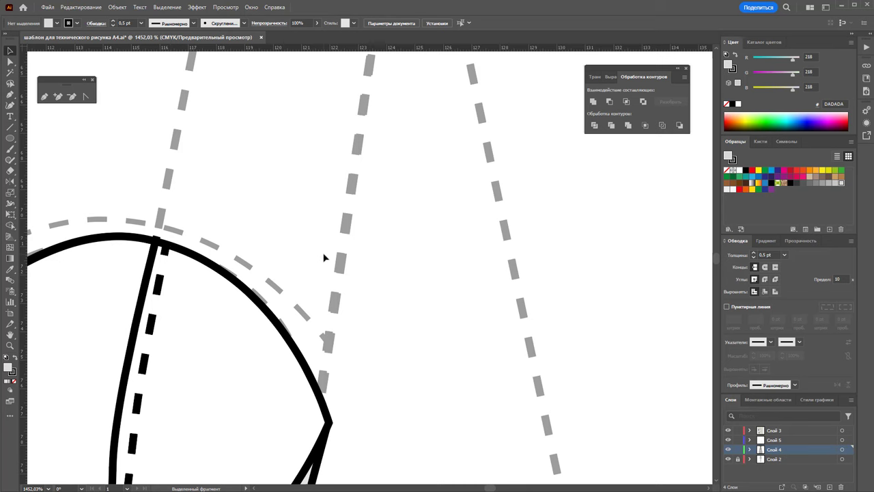
pyautogui.scroll(-3, 335, 251)
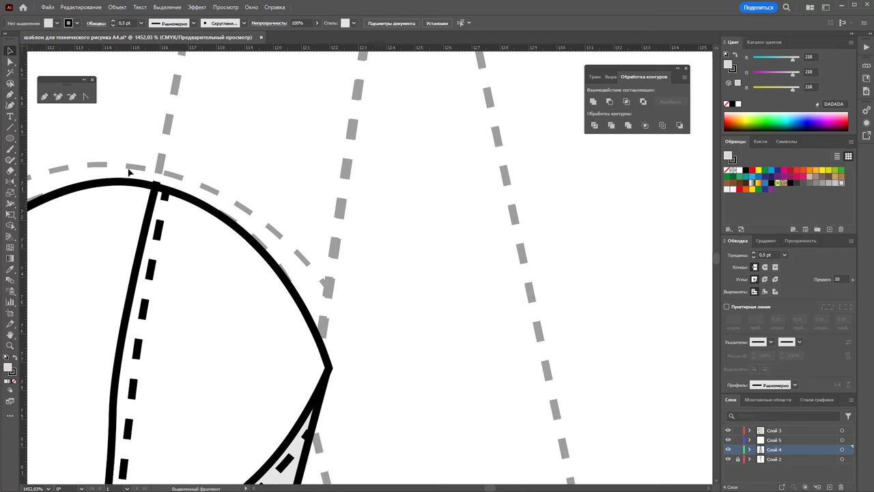
# Draw the rose's closed outer outline above the right cup and fill it white
pyautogui.click(45, 98)
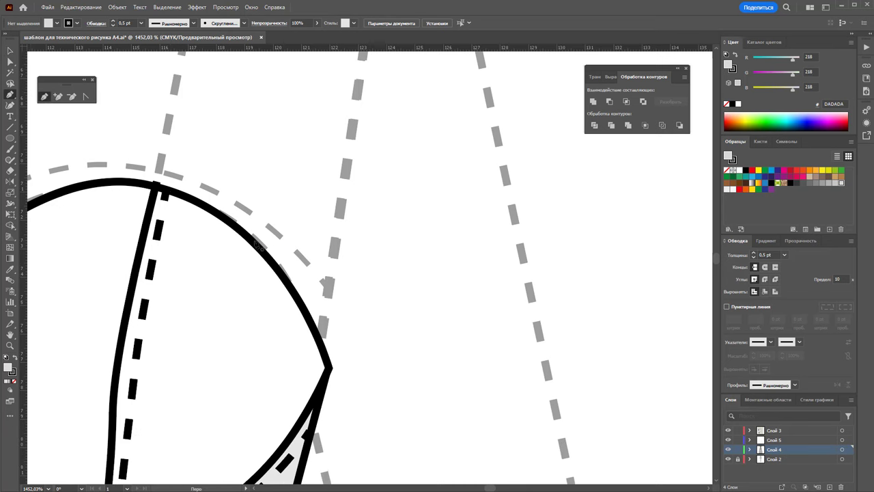
pyautogui.moveTo(254, 217)
pyautogui.mouseDown()
pyautogui.moveTo(434, 122)
pyautogui.moveTo(479, 143)
pyautogui.moveTo(509, 203)
pyautogui.moveTo(478, 261)
pyautogui.moveTo(460, 246)
pyautogui.moveTo(499, 287)
pyautogui.moveTo(458, 214)
pyautogui.moveTo(373, 222)
pyautogui.moveTo(335, 251)
pyautogui.moveTo(259, 242)
pyautogui.mouseUp()
pyautogui.moveTo(316, 263); pyautogui.dragTo(254, 304)
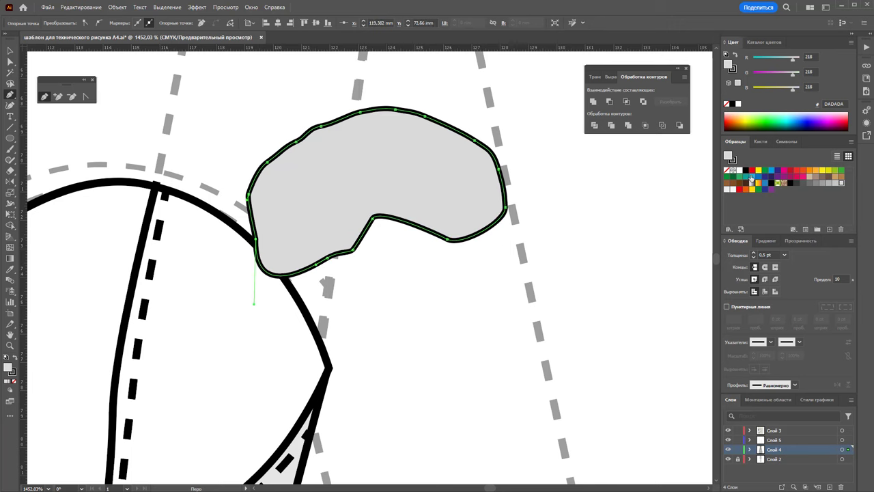
pyautogui.click(740, 170)
# Add the layered petal strokes and small inner bud inside the rose outline
pyautogui.moveTo(484, 174)
pyautogui.mouseDown()
pyautogui.moveTo(503, 180)
pyautogui.moveTo(511, 297)
pyautogui.moveTo(482, 334)
pyautogui.moveTo(351, 328)
pyautogui.moveTo(338, 300)
pyautogui.moveTo(460, 185)
pyautogui.moveTo(488, 174)
pyautogui.mouseUp()
pyautogui.moveTo(258, 196)
pyautogui.mouseDown()
pyautogui.moveTo(267, 250)
pyautogui.moveTo(322, 332)
pyautogui.moveTo(380, 338)
pyautogui.moveTo(410, 273)
pyautogui.moveTo(390, 209)
pyautogui.moveTo(258, 194)
pyautogui.mouseUp()
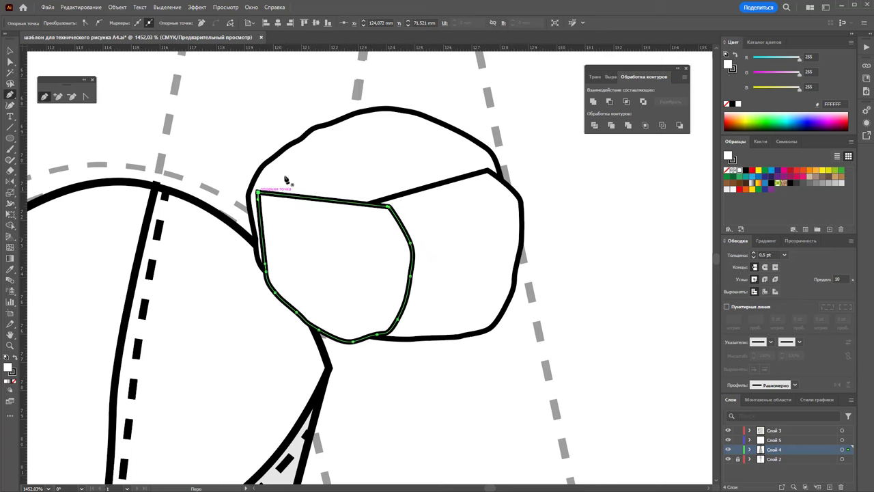
pyautogui.moveTo(276, 226)
pyautogui.mouseDown()
pyautogui.moveTo(273, 194)
pyautogui.moveTo(373, 128)
pyautogui.moveTo(417, 145)
pyautogui.moveTo(419, 193)
pyautogui.moveTo(369, 222)
pyautogui.moveTo(274, 228)
pyautogui.moveTo(360, 303)
pyautogui.moveTo(424, 318)
pyautogui.moveTo(431, 246)
pyautogui.moveTo(327, 200)
pyautogui.moveTo(287, 201)
pyautogui.moveTo(273, 223)
pyautogui.mouseUp()
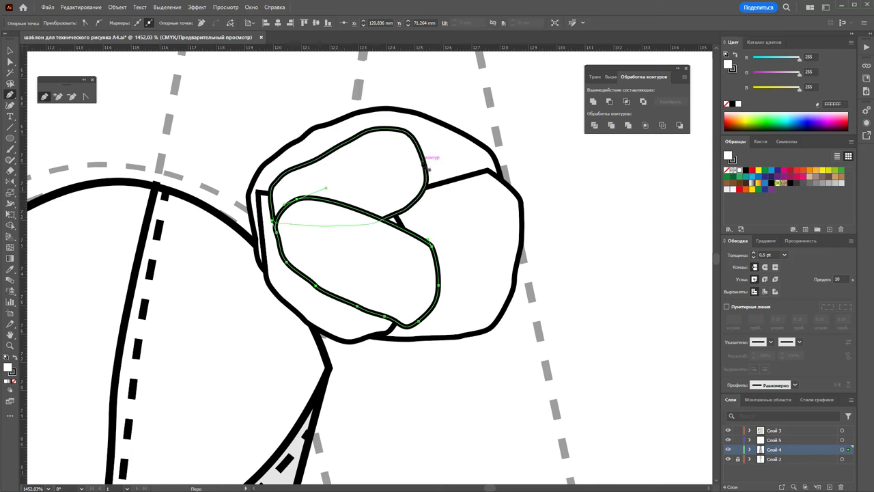
pyautogui.moveTo(401, 148)
pyautogui.mouseDown()
pyautogui.moveTo(458, 160)
pyautogui.moveTo(483, 195)
pyautogui.moveTo(451, 268)
pyautogui.moveTo(375, 258)
pyautogui.moveTo(369, 226)
pyautogui.moveTo(410, 148)
pyautogui.moveTo(371, 152)
pyautogui.moveTo(322, 193)
pyautogui.moveTo(319, 246)
pyautogui.moveTo(401, 224)
pyautogui.moveTo(414, 172)
pyautogui.moveTo(433, 175)
pyautogui.mouseUp()
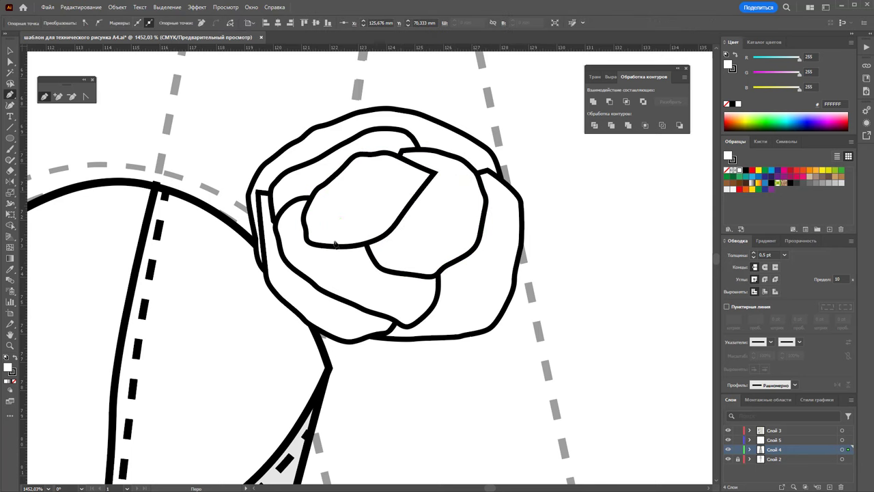
pyautogui.moveTo(334, 244)
pyautogui.mouseDown()
pyautogui.moveTo(376, 286)
pyautogui.moveTo(430, 244)
pyautogui.moveTo(377, 193)
pyautogui.moveTo(340, 219)
pyautogui.moveTo(347, 217)
pyautogui.mouseUp()
pyautogui.moveTo(369, 177)
pyautogui.mouseDown()
pyautogui.moveTo(400, 179)
pyautogui.moveTo(432, 214)
pyautogui.moveTo(412, 228)
pyautogui.moveTo(384, 209)
pyautogui.moveTo(370, 181)
pyautogui.moveTo(388, 213)
pyautogui.moveTo(390, 190)
pyautogui.moveTo(368, 183)
pyautogui.moveTo(399, 198)
pyautogui.moveTo(364, 216)
pyautogui.moveTo(400, 194)
pyautogui.moveTo(382, 198)
pyautogui.mouseUp()
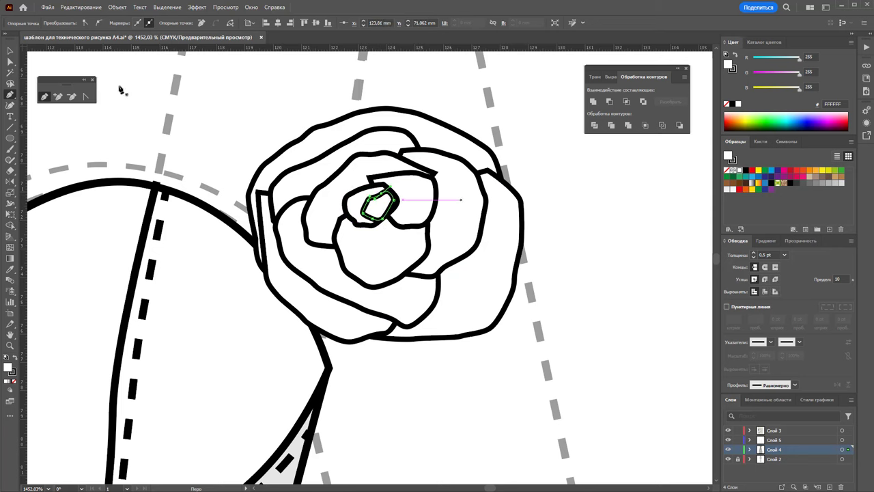
pyautogui.click(10, 52)
pyautogui.click(505, 136)
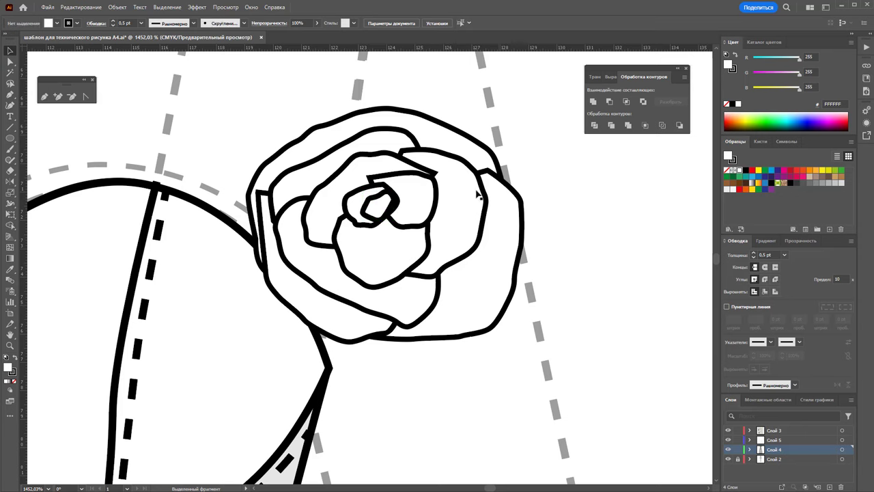
# Group all the rose paths into one object and shrink it slightly
pyautogui.press('z')
pyautogui.keyDown('alt'); pyautogui.click(365, 226); pyautogui.keyUp('alt')
pyautogui.keyDown('alt'); pyautogui.click(345, 230); pyautogui.keyUp('alt')
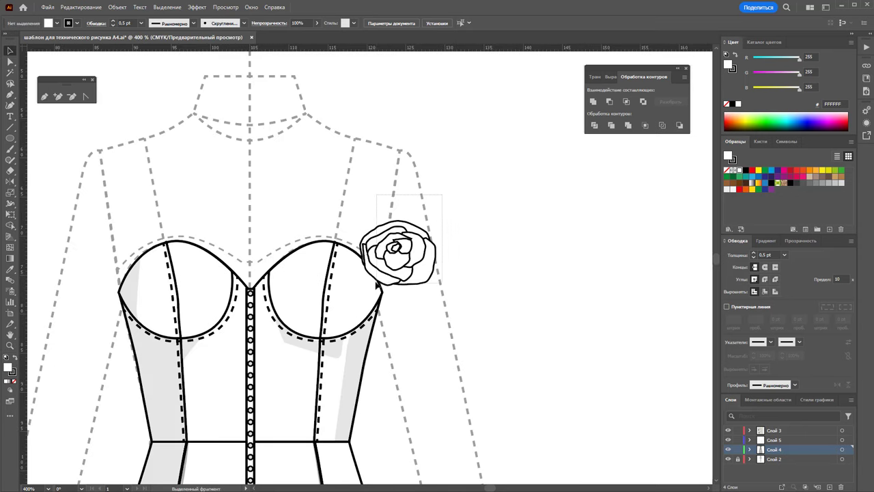
pyautogui.click(403, 270)
pyautogui.rightClick(417, 247)
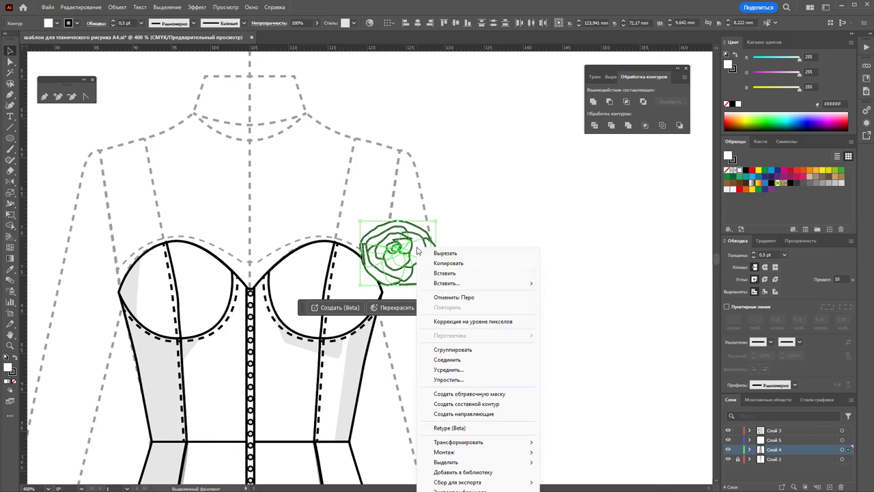
pyautogui.click(451, 350)
pyautogui.click(418, 252)
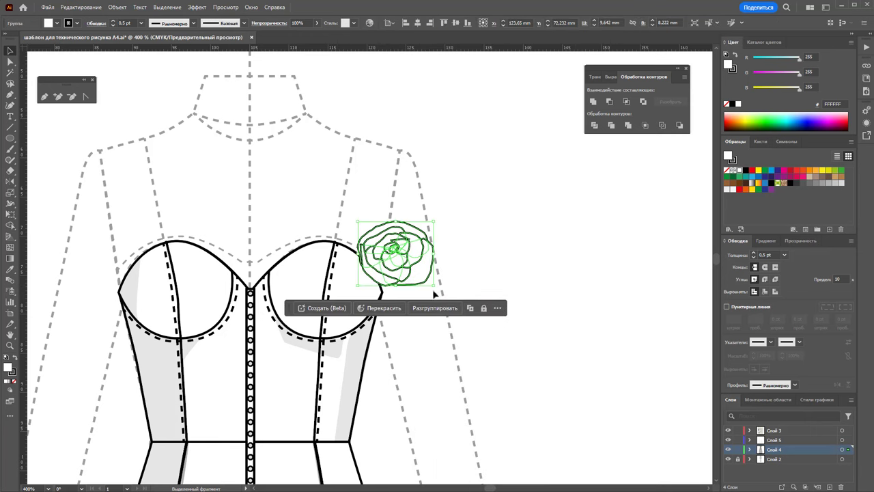
pyautogui.moveTo(435, 287); pyautogui.dragTo(430, 286)
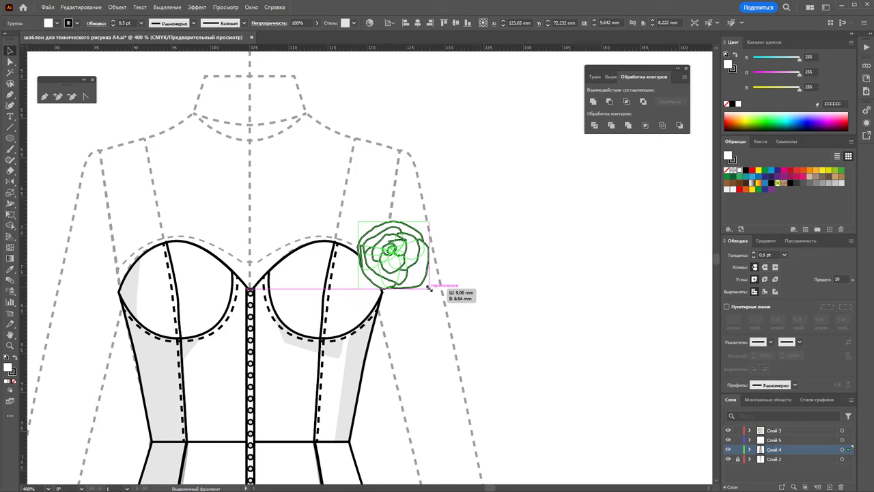
pyautogui.click(476, 290)
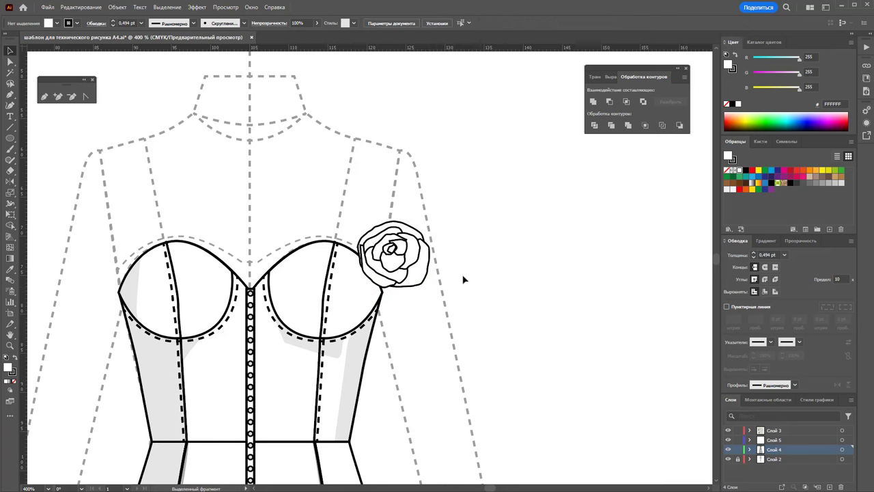
# Inside the rose group, resize one petal and enlarge and reposition an inner petal
pyautogui.doubleClick(398, 249)
pyautogui.click(427, 275)
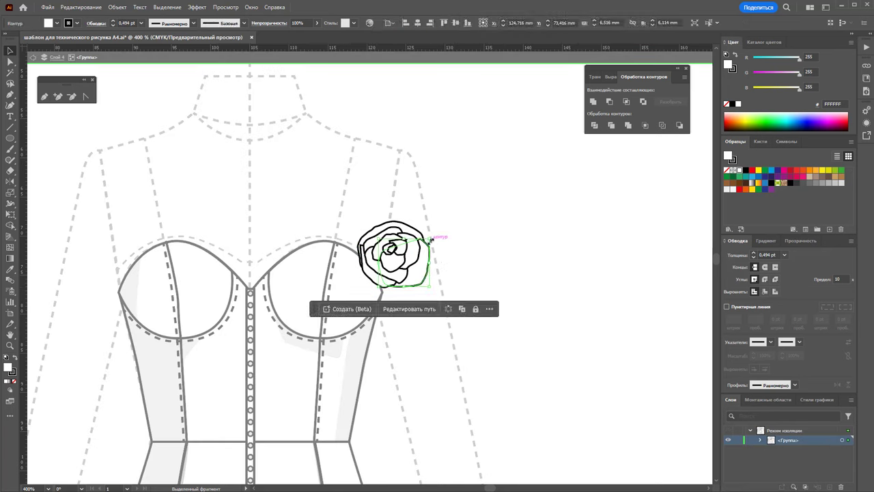
pyautogui.moveTo(429, 239)
pyautogui.mouseDown()
pyautogui.moveTo(430, 249)
pyautogui.moveTo(427, 218)
pyautogui.mouseUp()
pyautogui.click(424, 234)
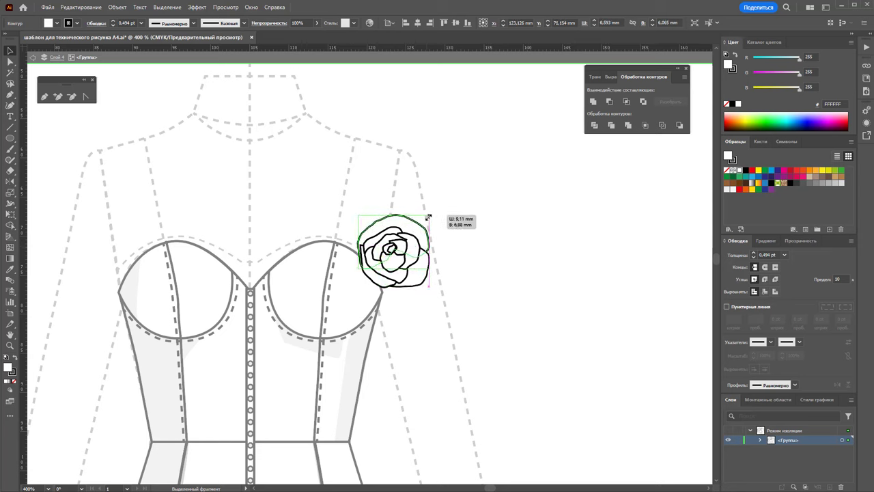
pyautogui.click(366, 278)
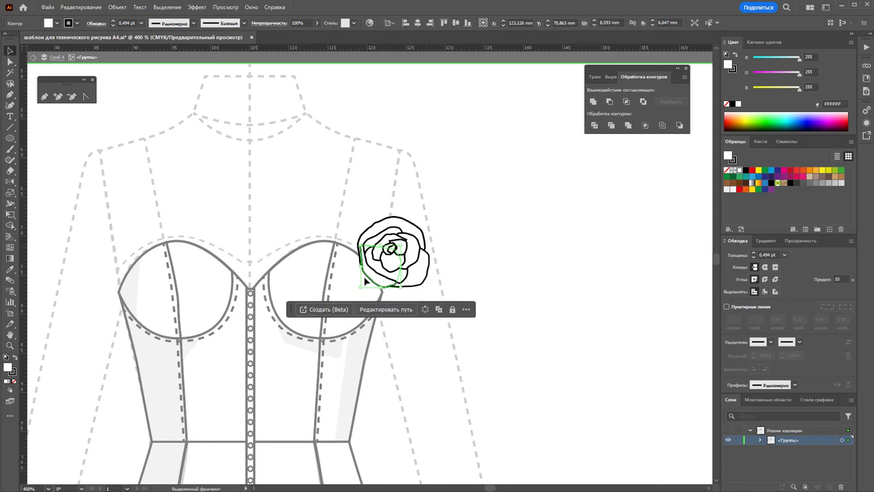
pyautogui.moveTo(359, 285); pyautogui.dragTo(383, 286)
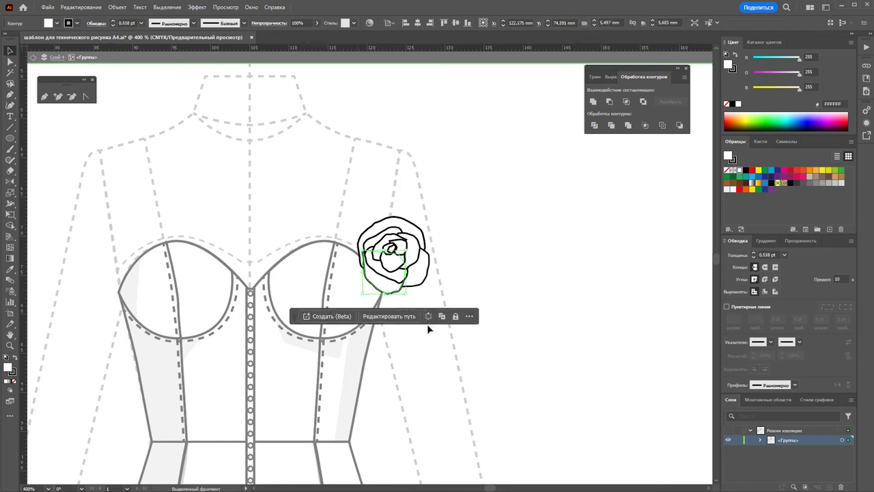
pyautogui.click(442, 271)
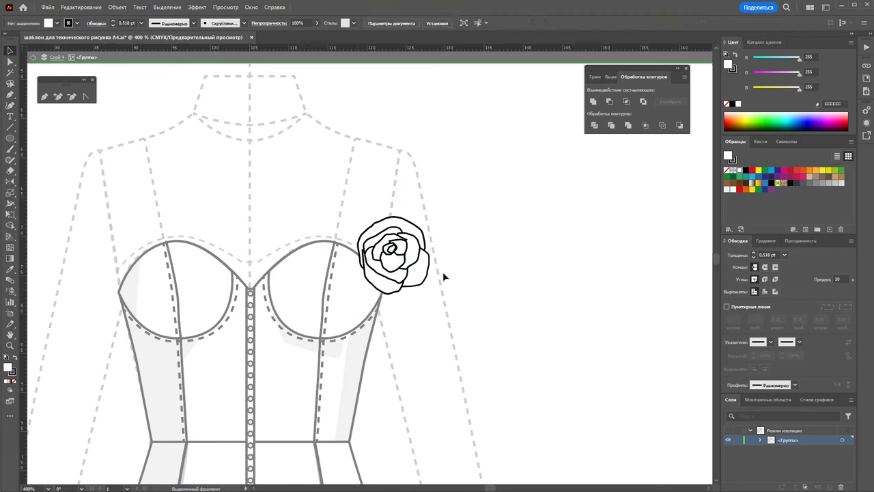
pyautogui.doubleClick(512, 275)
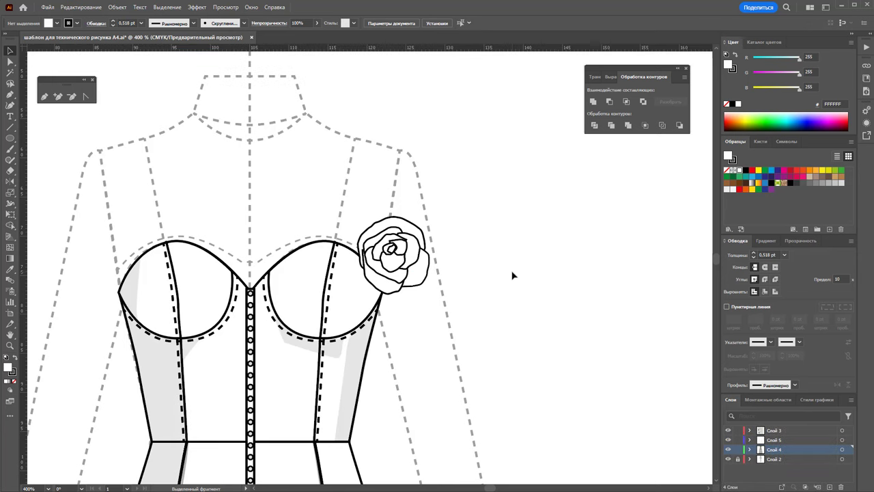
# Re-enter the rose group to select all its paths, then exit and select the whole rose
pyautogui.click(422, 257)
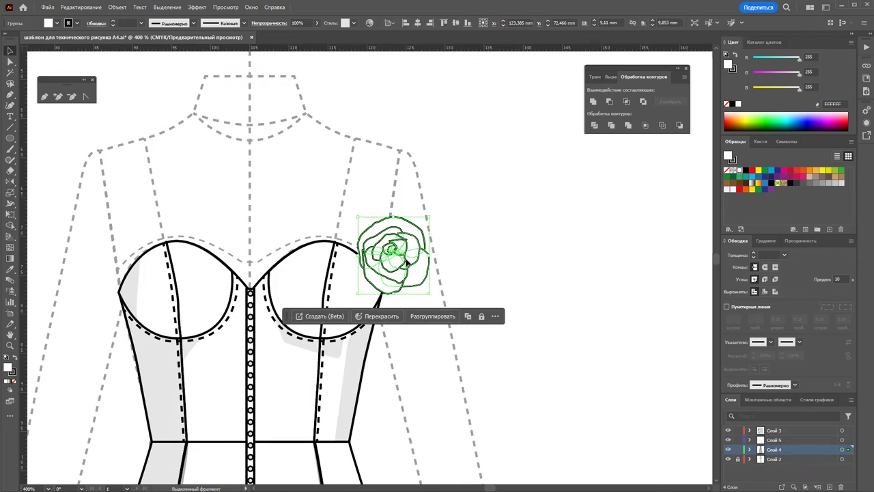
pyautogui.doubleClick(407, 262)
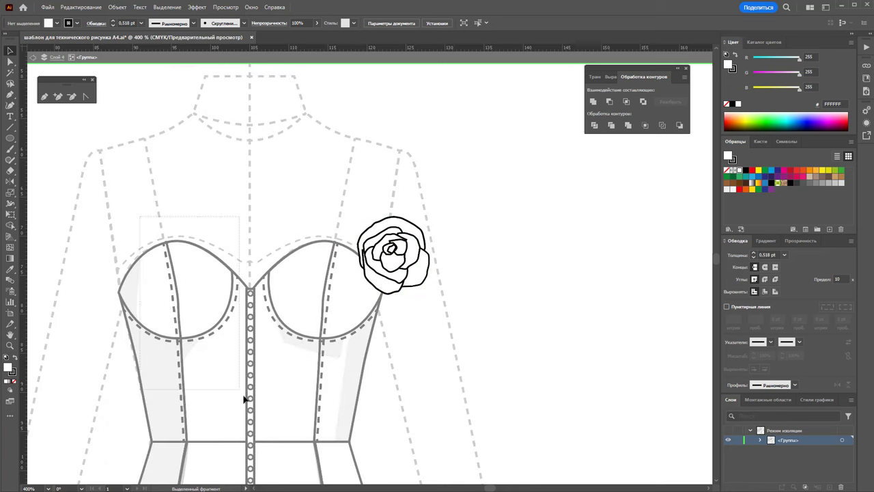
pyautogui.hotkey('ctrl', 'a')
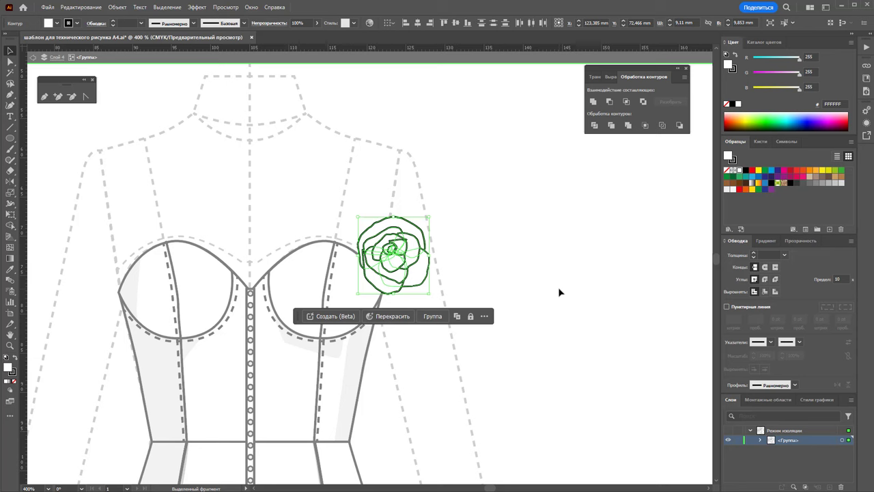
pyautogui.press('Escape')
pyautogui.click(397, 261)
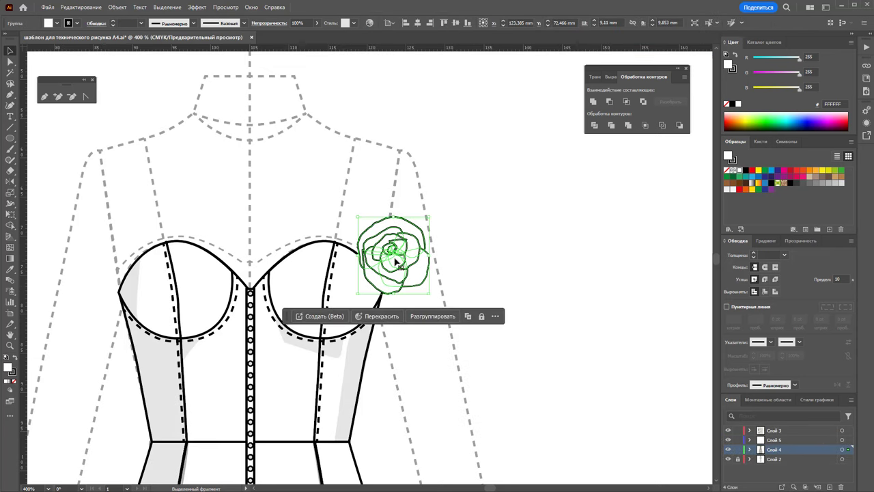
# Duplicate the rose up and right, bring the original to front, and nudge the copy into place
pyautogui.moveTo(397, 261); pyautogui.dragTo(429, 229)
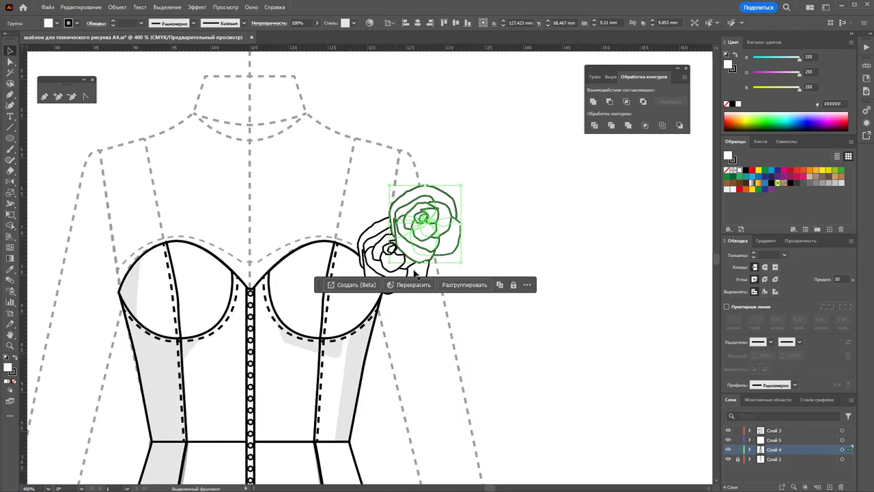
pyautogui.click(386, 252)
pyautogui.rightClick(387, 252)
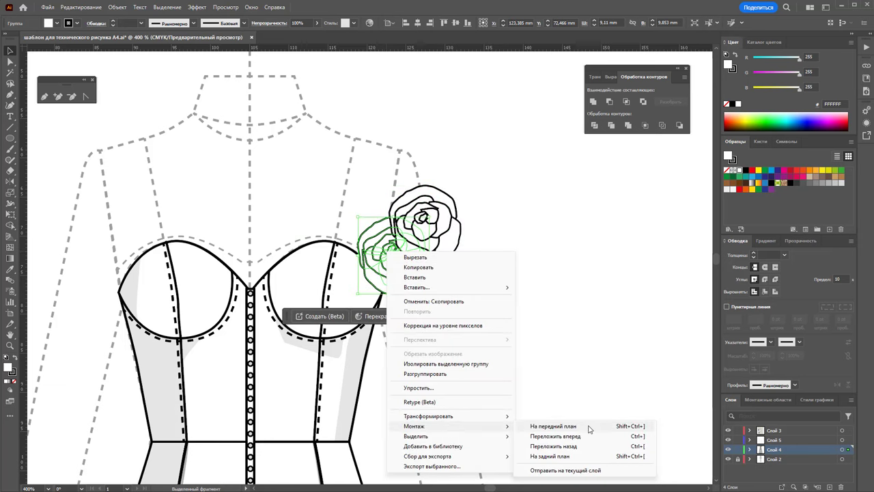
pyautogui.click(590, 429)
pyautogui.click(524, 311)
pyautogui.moveTo(455, 214)
pyautogui.mouseDown()
pyautogui.moveTo(460, 207)
pyautogui.moveTo(445, 222)
pyautogui.mouseUp()
pyautogui.click(557, 228)
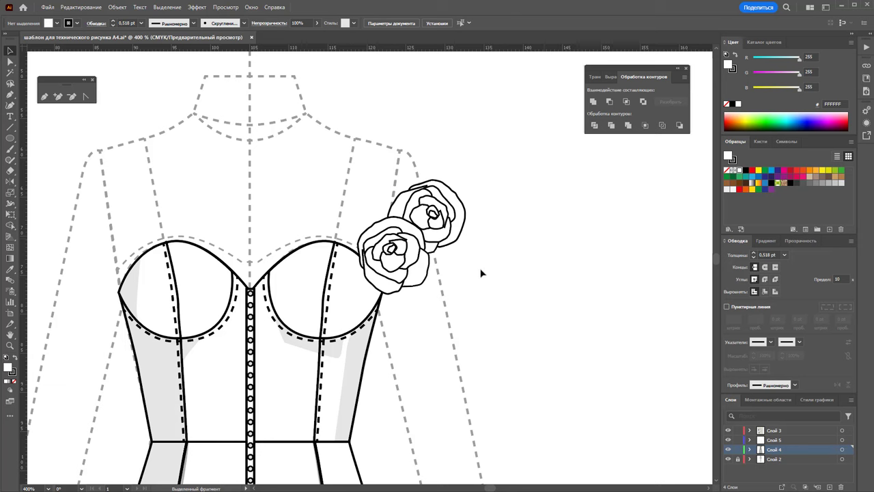
pyautogui.click(420, 223)
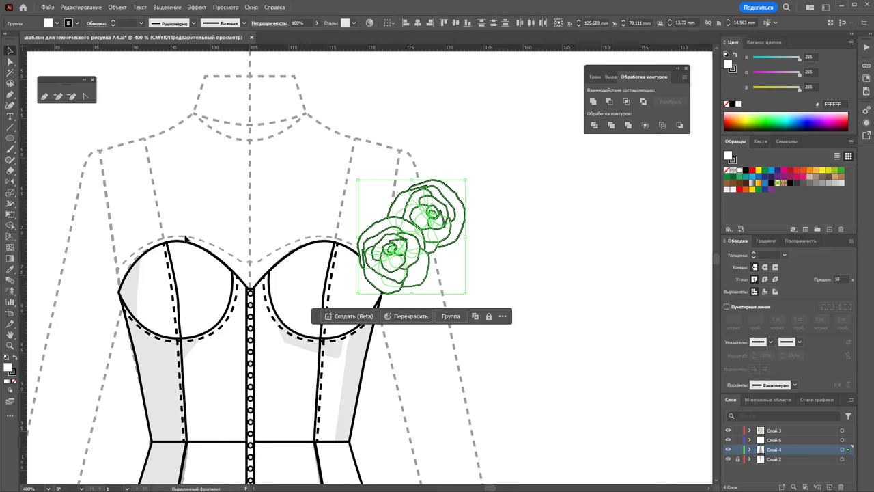
# Reflect a copy of both roses across the centre front line onto the left shoulder
pyautogui.click(9, 182)
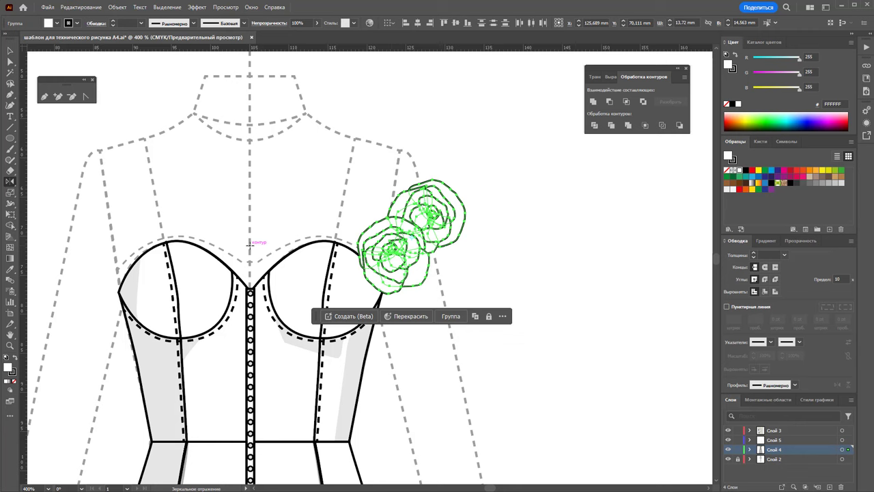
pyautogui.click(249, 243)
pyautogui.moveTo(403, 241); pyautogui.dragTo(65, 212)
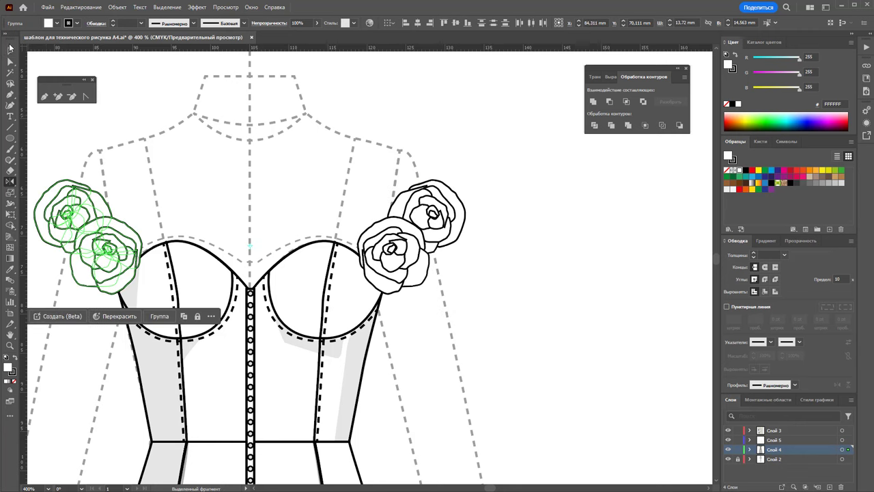
pyautogui.click(10, 48)
pyautogui.click(543, 236)
pyautogui.press('z')
pyautogui.keyDown('alt'); pyautogui.click(283, 242); pyautogui.keyUp('alt')
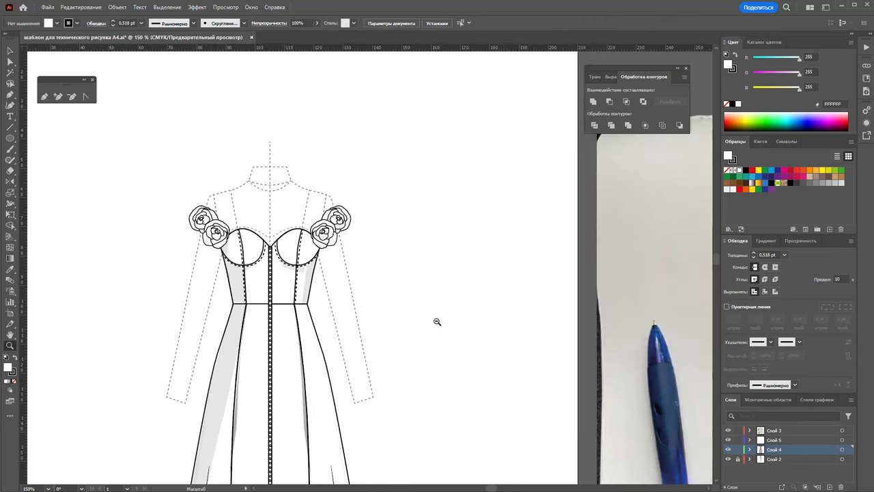
pyautogui.keyDown('alt'); pyautogui.click(262, 287); pyautogui.keyUp('alt')
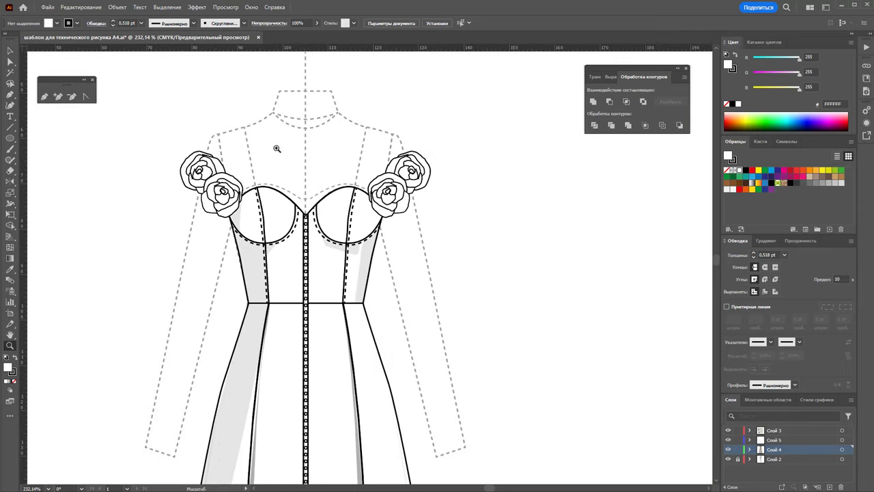
pyautogui.moveTo(429, 140); pyautogui.dragTo(123, 89)
# Inside the lower right rose group, enlarge the outer petal and resize an inner petal
pyautogui.click(9, 50)
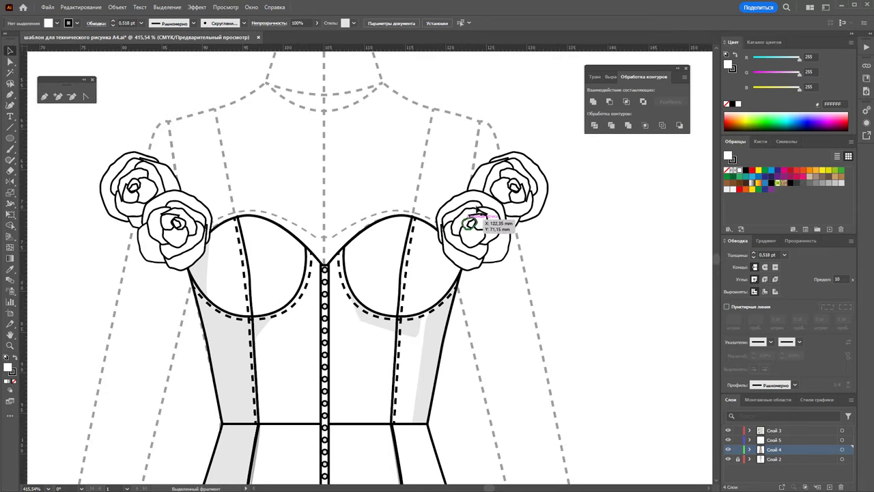
pyautogui.doubleClick(469, 200)
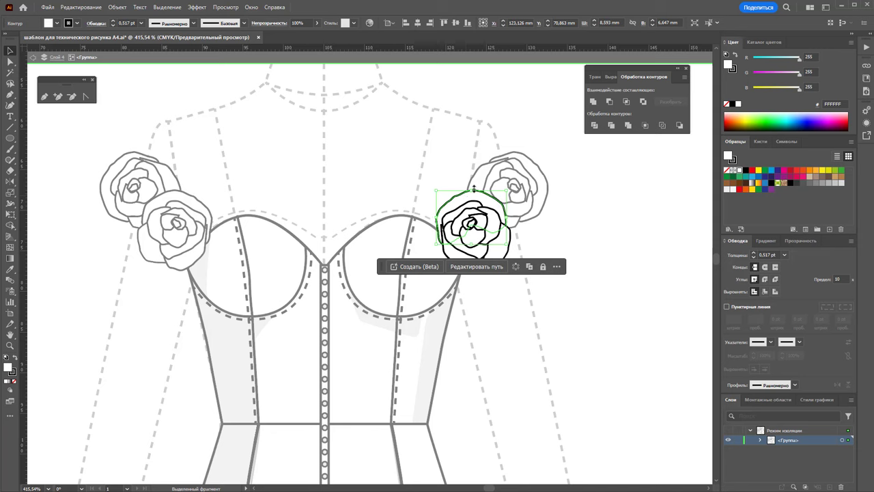
pyautogui.moveTo(474, 189); pyautogui.dragTo(473, 186)
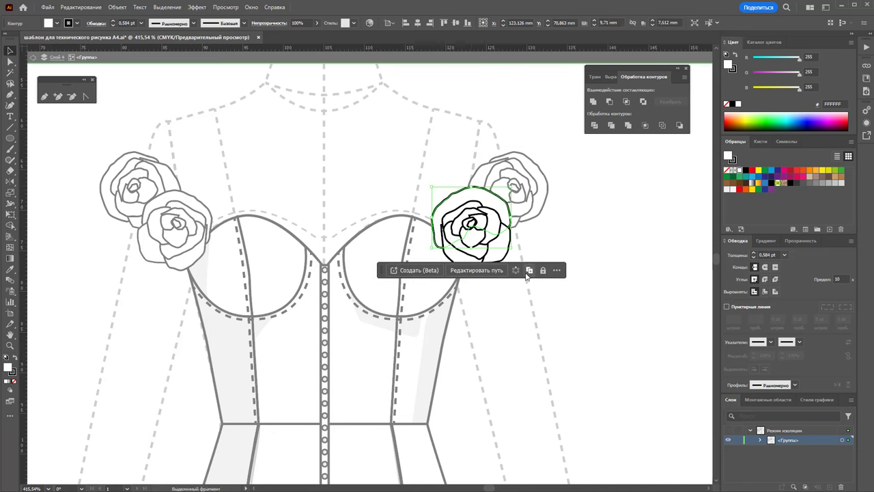
pyautogui.click(511, 262)
pyautogui.moveTo(512, 263); pyautogui.dragTo(513, 267)
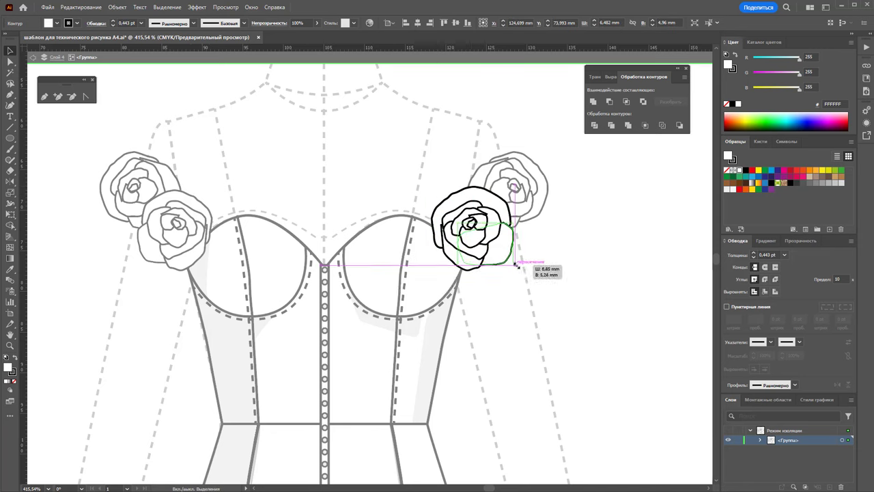
pyautogui.doubleClick(552, 250)
# Enlarge the upper right rose's outer petal, move an inner petal down over the lower rose, and nudge it
pyautogui.click(539, 176)
pyautogui.doubleClick(539, 176)
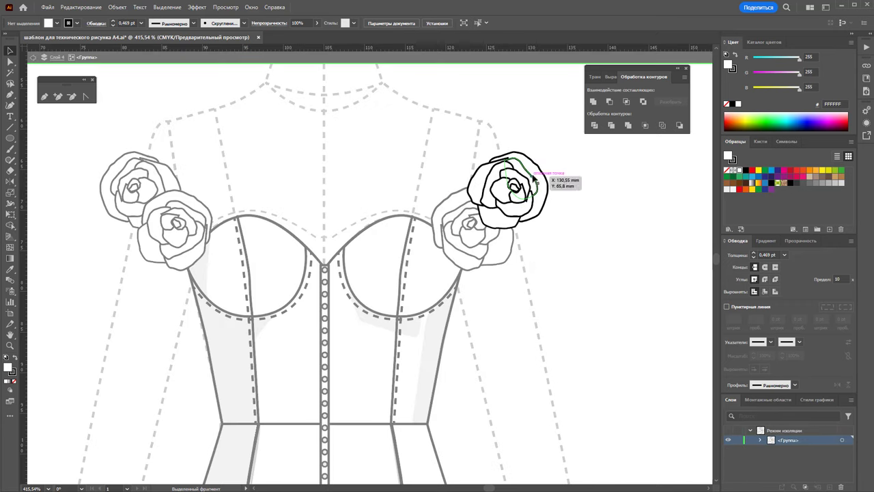
pyautogui.click(547, 175)
pyautogui.moveTo(554, 220); pyautogui.dragTo(561, 222)
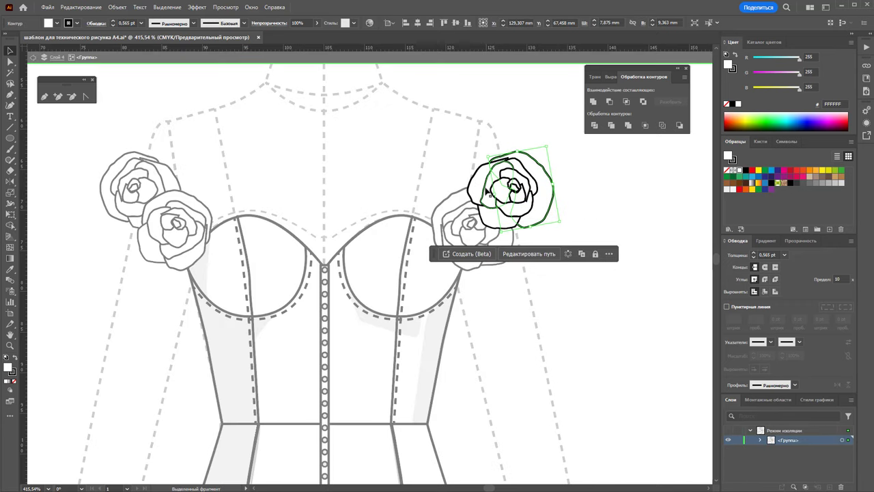
pyautogui.click(496, 222)
pyautogui.moveTo(498, 231); pyautogui.dragTo(512, 271)
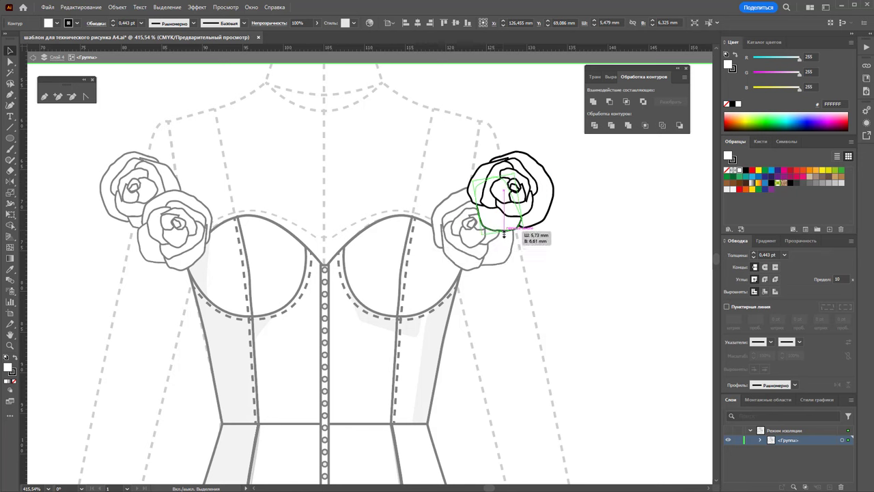
pyautogui.click(538, 324)
pyautogui.doubleClick(540, 298)
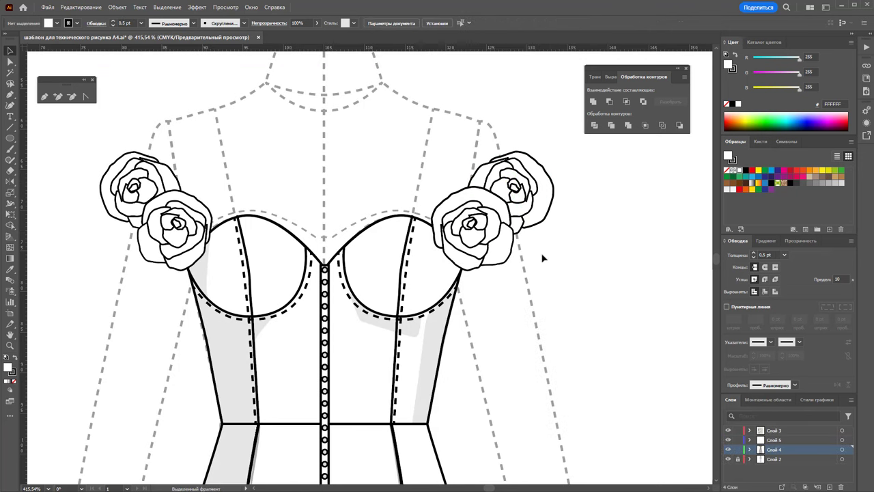
pyautogui.moveTo(522, 191); pyautogui.dragTo(530, 186)
# In the lower-left rose group, move the inner petal up, enlarge the outer path, and resize the small petal
pyautogui.click(606, 250)
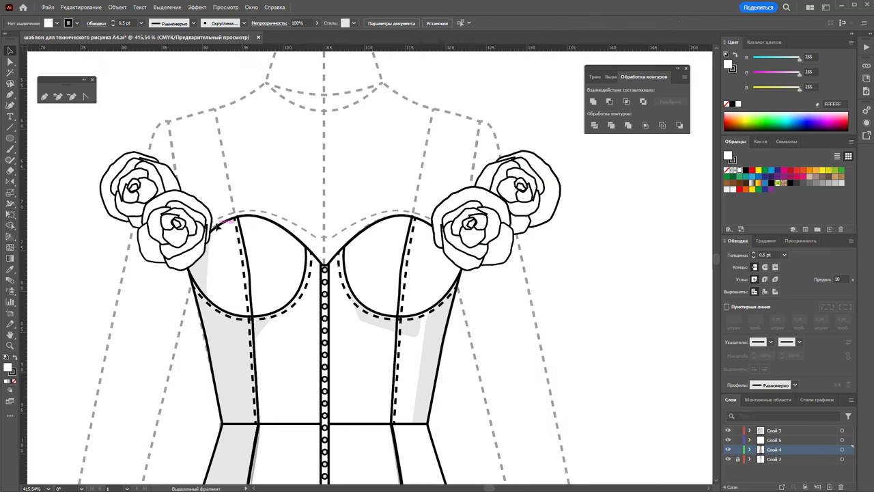
pyautogui.doubleClick(195, 259)
pyautogui.click(198, 261)
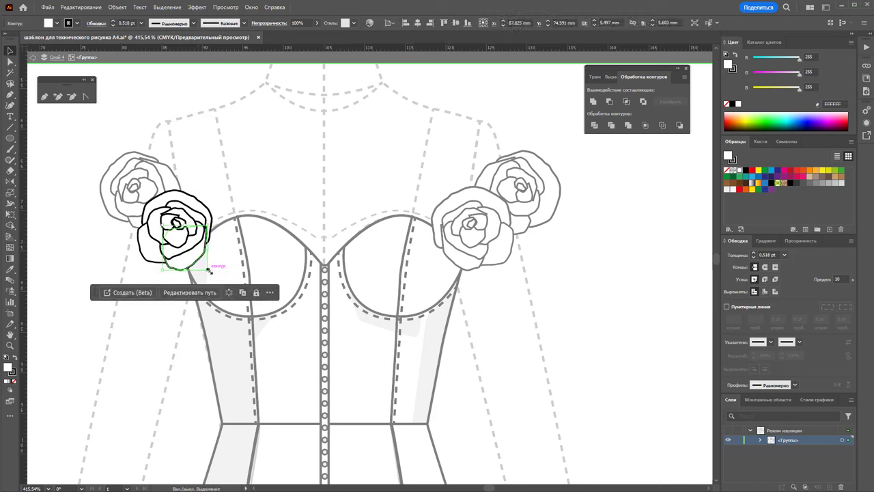
pyautogui.moveTo(198, 262); pyautogui.dragTo(200, 250)
pyautogui.click(209, 213)
pyautogui.moveTo(213, 192); pyautogui.dragTo(220, 184)
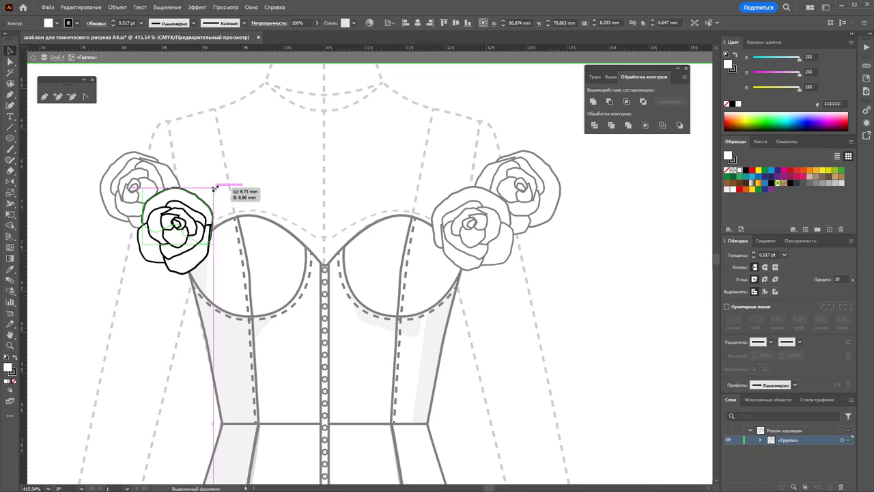
pyautogui.click(138, 261)
pyautogui.moveTo(137, 263); pyautogui.dragTo(140, 265)
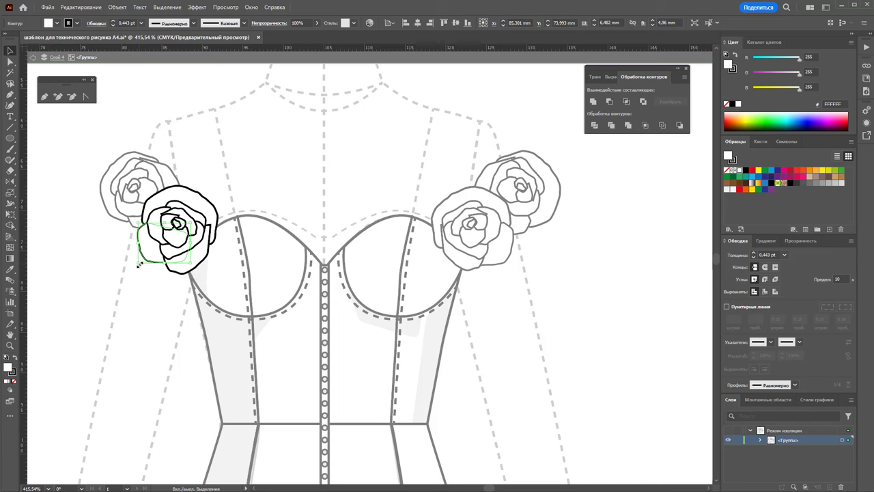
pyautogui.click(118, 315)
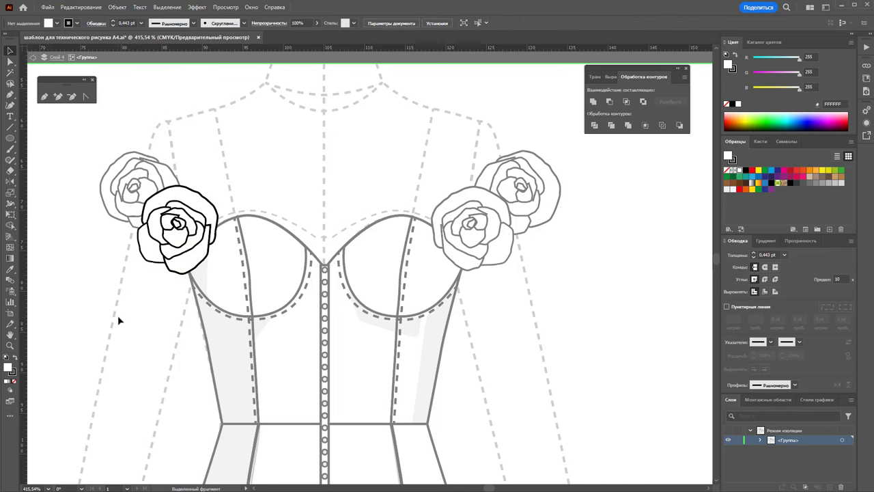
pyautogui.doubleClick(107, 276)
# In the upper-left rose group, scale up the outer path and shift the inner path slightly
pyautogui.click(110, 155)
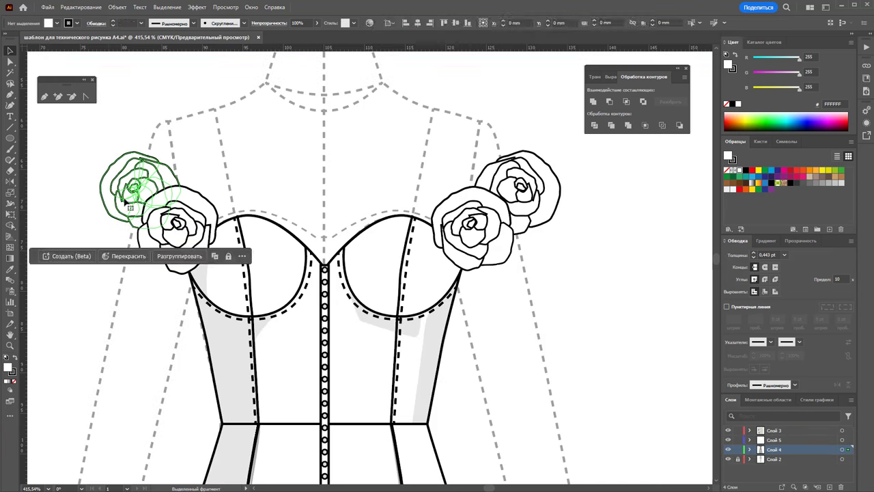
pyautogui.doubleClick(108, 153)
pyautogui.click(120, 158)
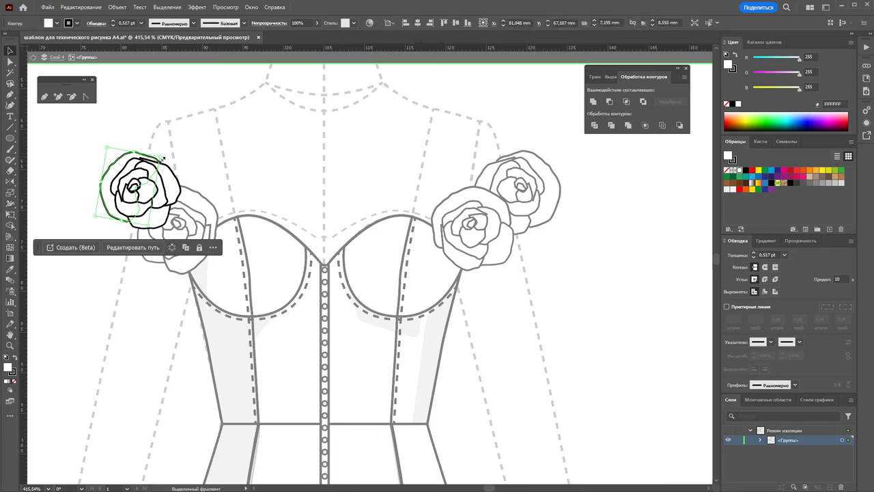
pyautogui.moveTo(162, 156); pyautogui.dragTo(168, 156)
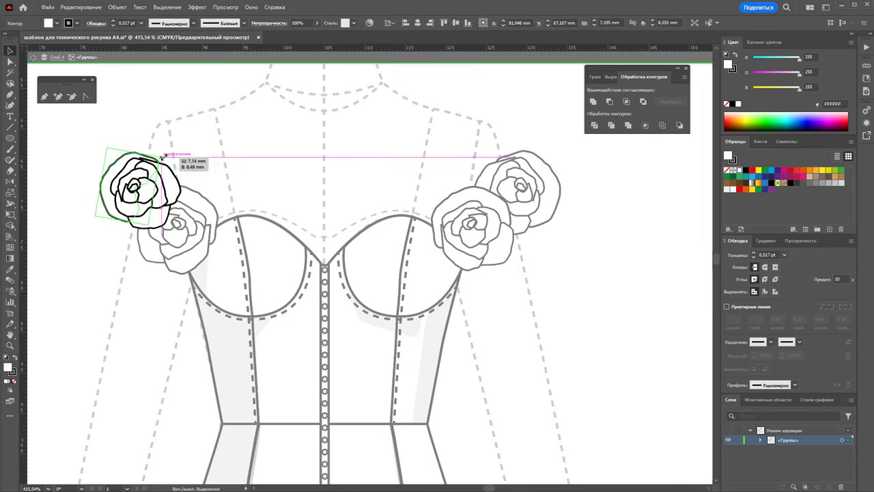
pyautogui.click(71, 302)
pyautogui.click(158, 227)
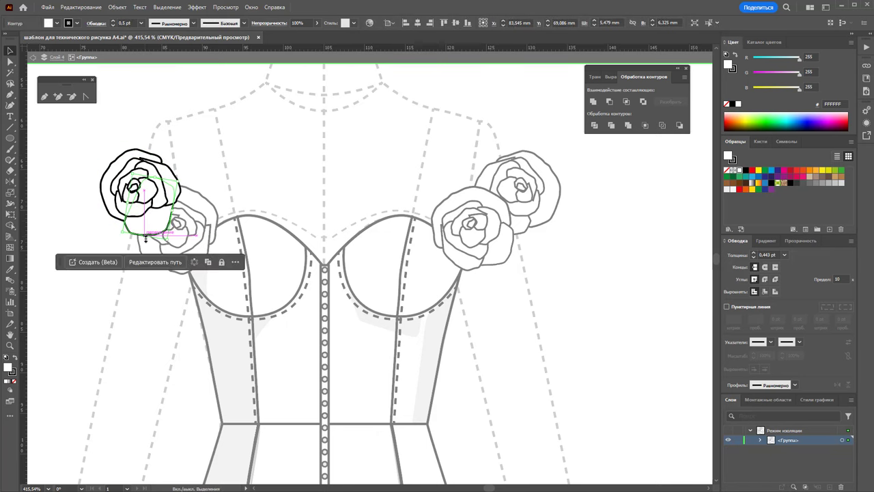
pyautogui.click(92, 307)
pyautogui.click(175, 189)
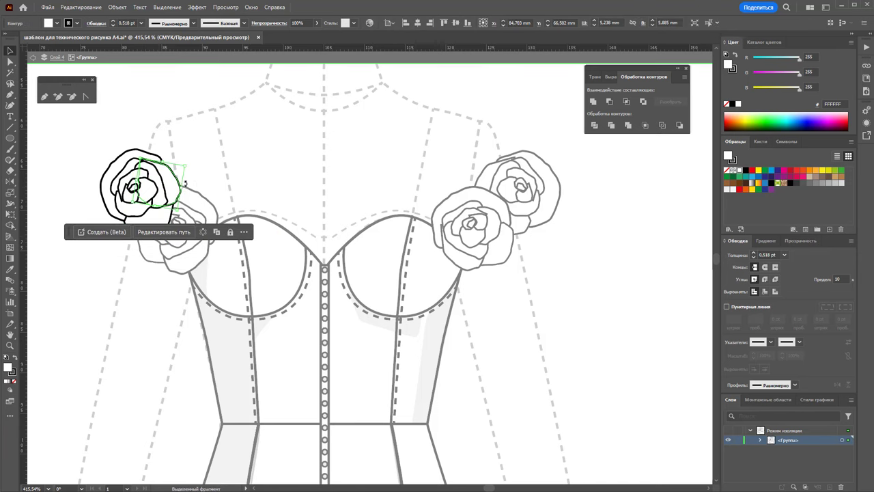
pyautogui.moveTo(176, 189); pyautogui.dragTo(187, 188)
pyautogui.doubleClick(91, 314)
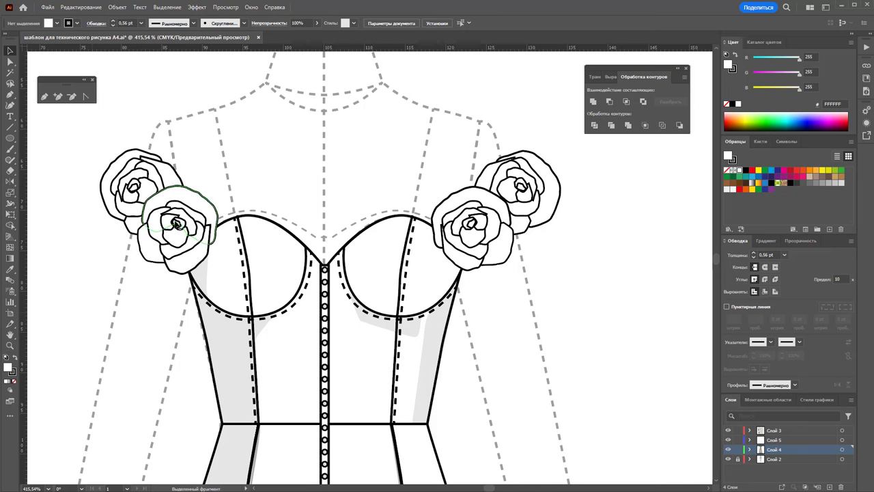
# Rotate the front left rose and nudge the left and right back roses into place
pyautogui.click(174, 222)
pyautogui.moveTo(224, 187); pyautogui.dragTo(232, 200)
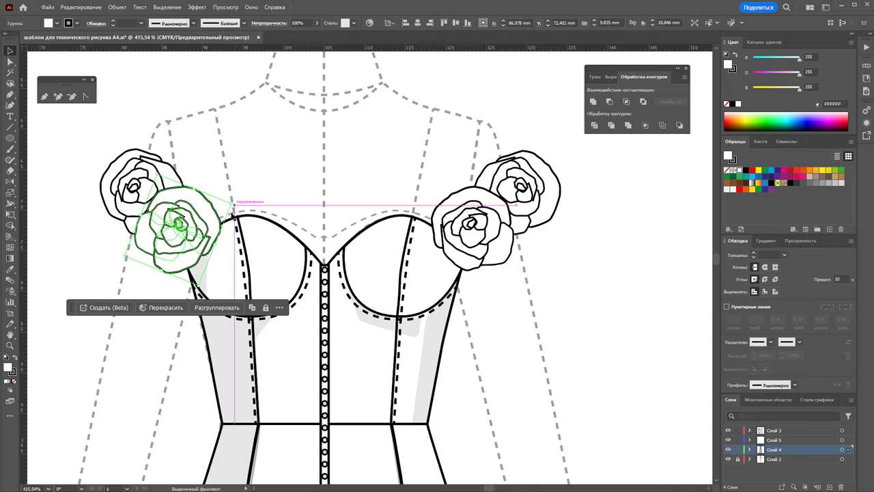
pyautogui.click(358, 334)
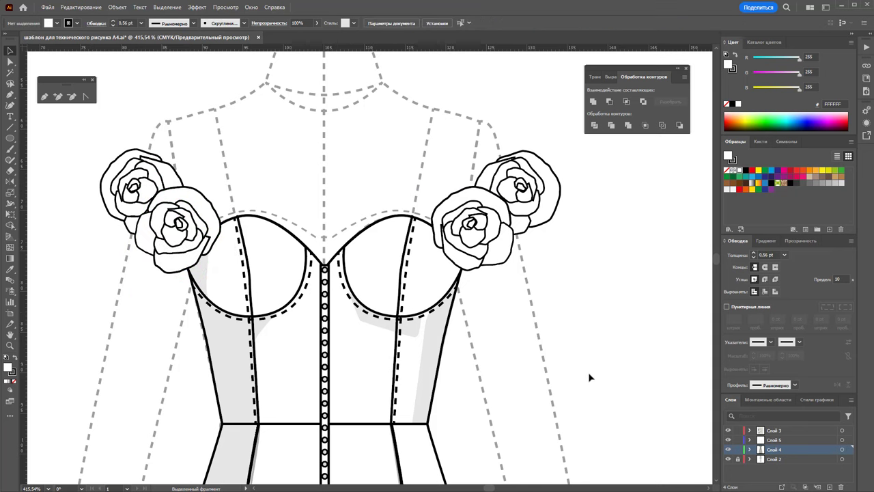
pyautogui.moveTo(181, 196); pyautogui.dragTo(183, 191)
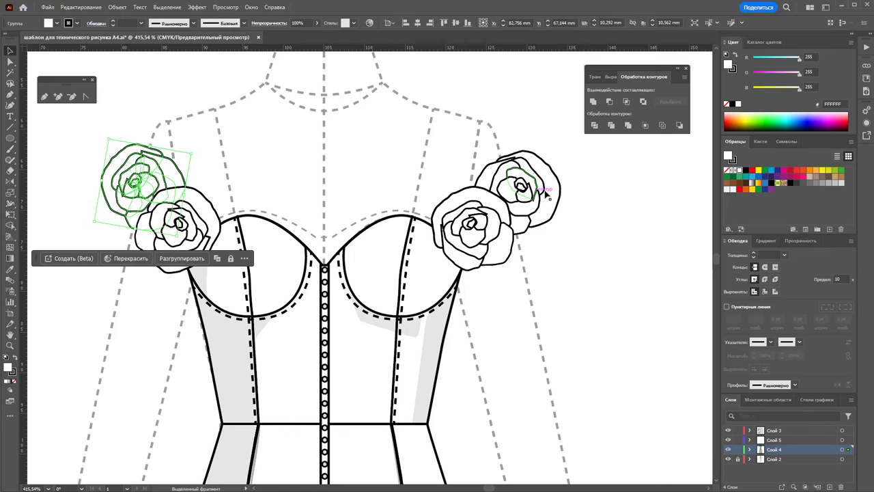
pyautogui.moveTo(546, 189); pyautogui.dragTo(544, 186)
pyautogui.click(549, 316)
# Zoom out to the whole dress, zoom back on the neckline, and select both shoulder rose clusters
pyautogui.press('z')
pyautogui.keyDown('alt'); pyautogui.click(420, 267); pyautogui.keyUp('alt')
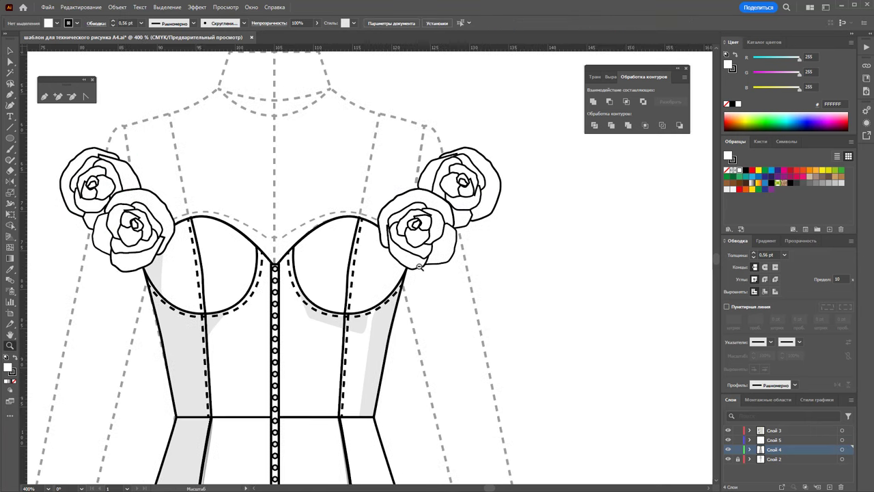
pyautogui.keyDown('alt'); pyautogui.click(359, 291); pyautogui.keyUp('alt')
pyautogui.keyDown('alt'); pyautogui.click(412, 282); pyautogui.keyUp('alt')
pyautogui.keyDown('alt'); pyautogui.click(419, 268); pyautogui.keyUp('alt')
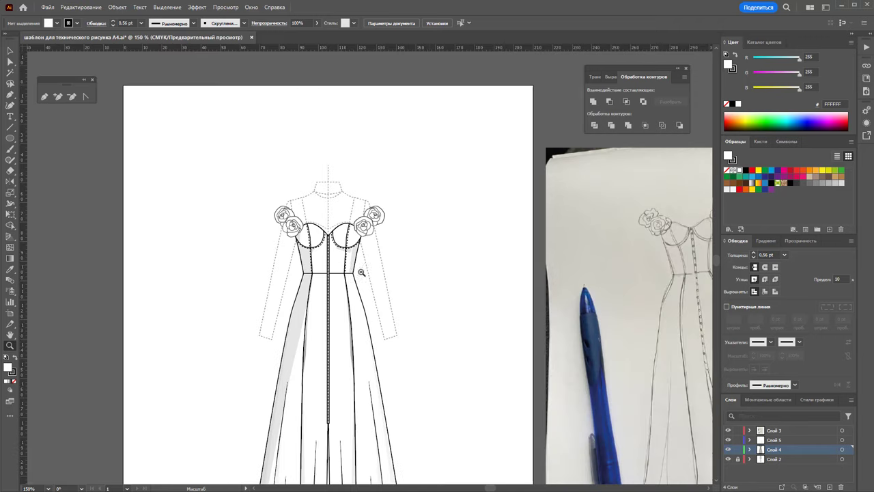
pyautogui.keyDown('alt'); pyautogui.click(445, 259); pyautogui.keyUp('alt')
pyautogui.moveTo(341, 89); pyautogui.dragTo(521, 121)
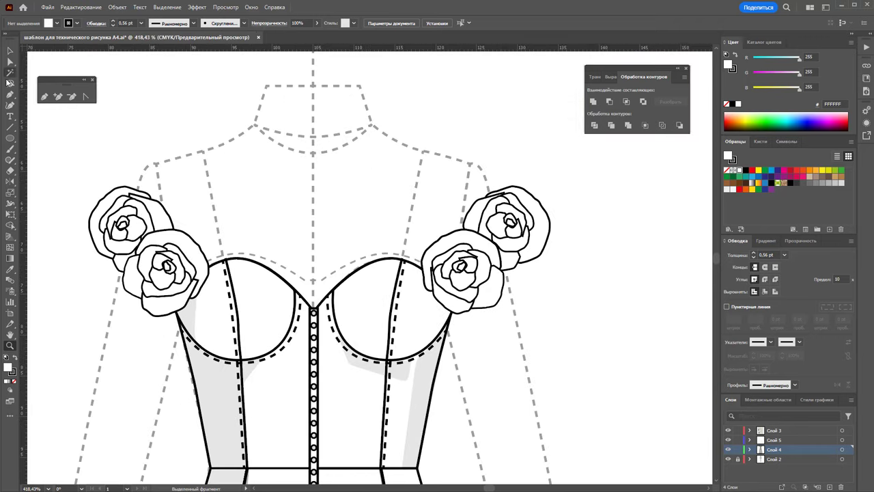
pyautogui.click(10, 51)
pyautogui.click(166, 263)
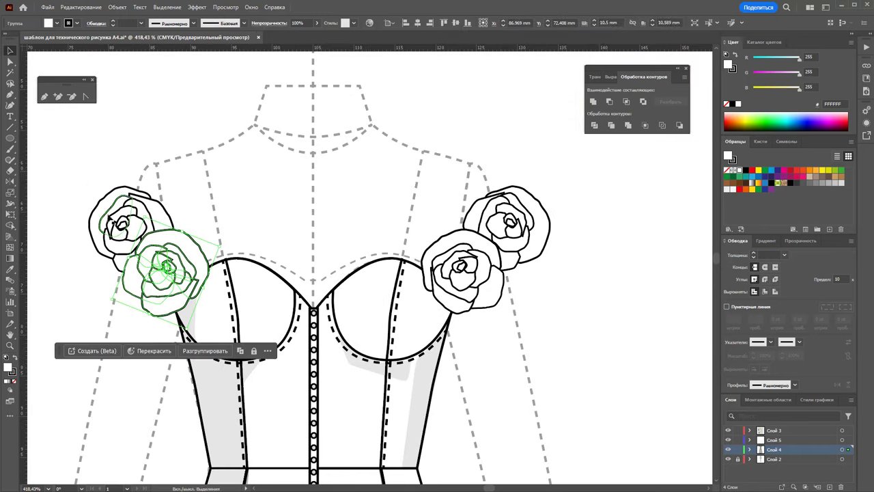
pyautogui.keyDown('shift'); pyautogui.click(430, 282); pyautogui.keyUp('shift')
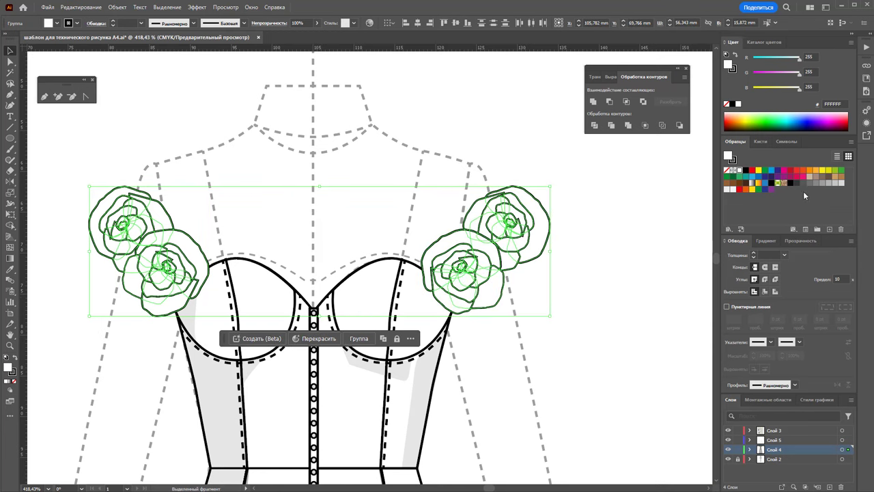
# Give the shoulder roses a linear gradient, replacing black with grey and adding a light stop near 81%
pyautogui.click(753, 183)
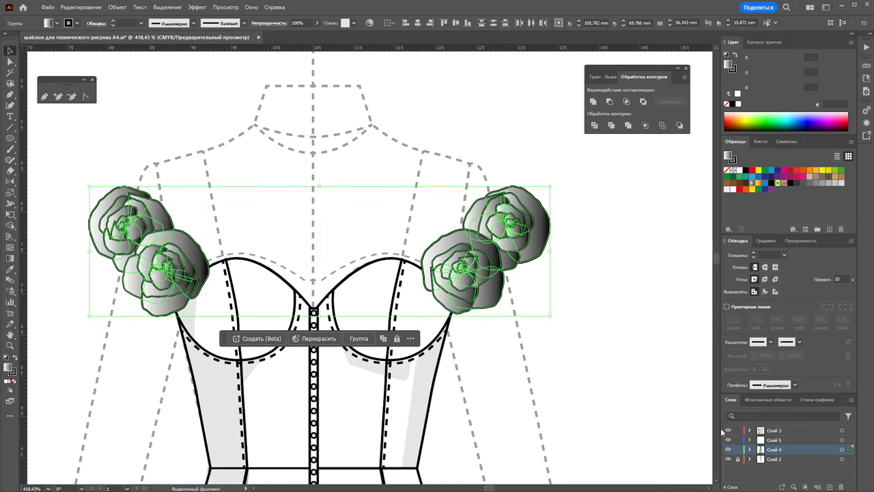
pyautogui.click(766, 240)
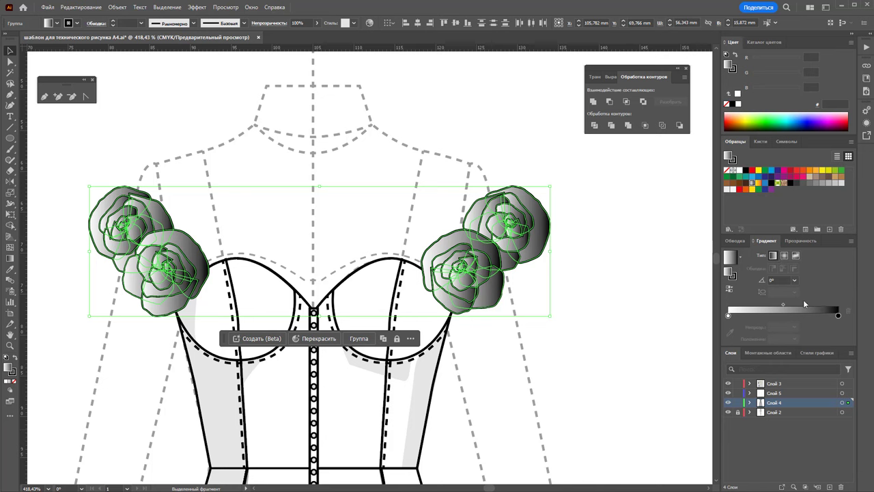
pyautogui.click(764, 315)
pyautogui.moveTo(838, 315); pyautogui.dragTo(823, 366)
pyautogui.moveTo(765, 316); pyautogui.dragTo(839, 315)
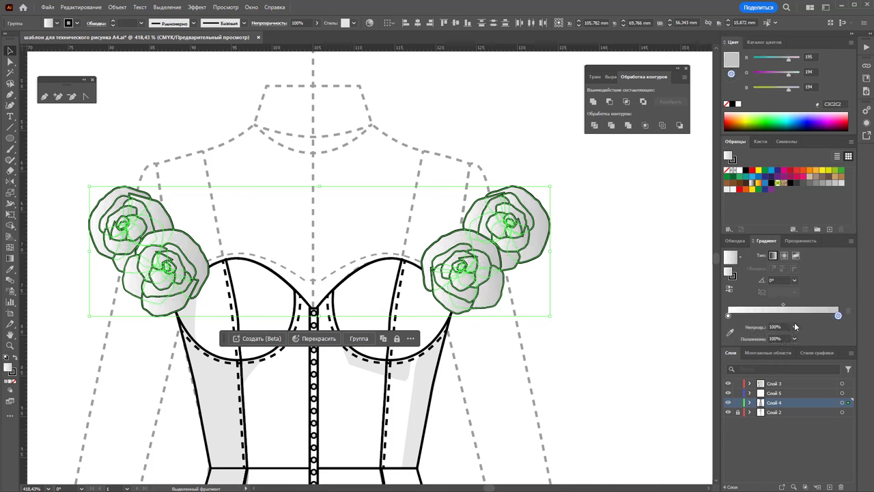
pyautogui.click(785, 257)
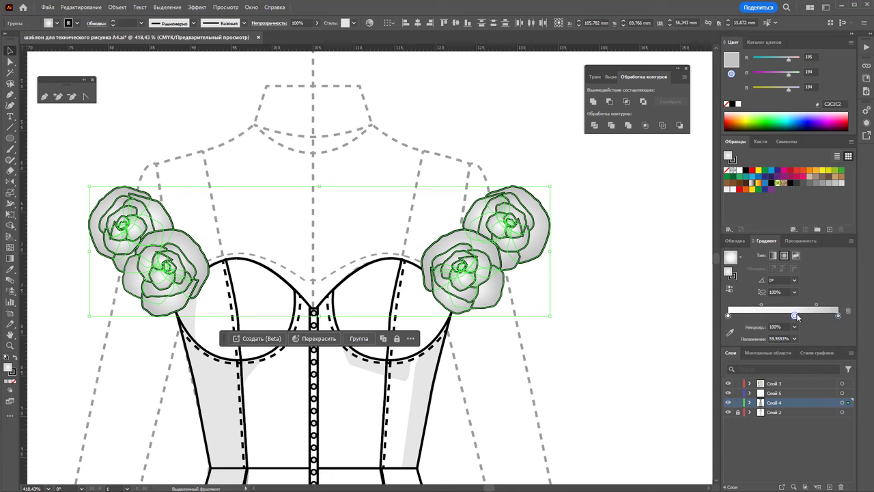
pyautogui.click(805, 315)
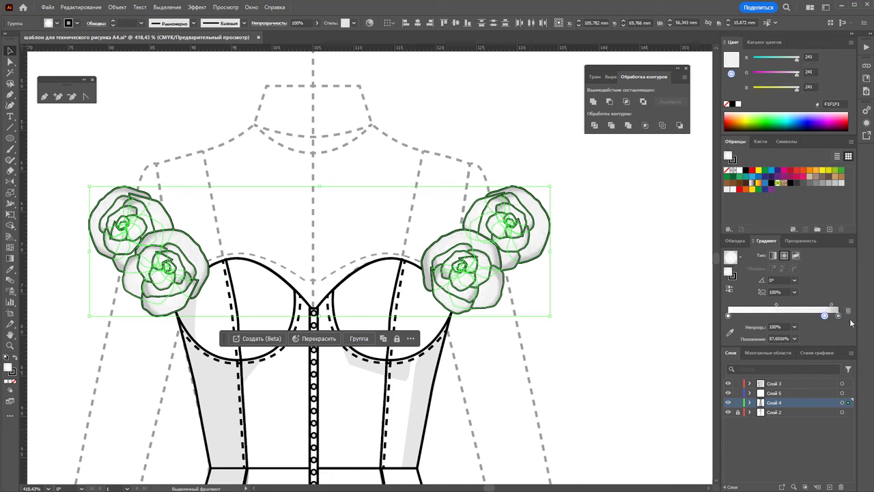
pyautogui.click(774, 256)
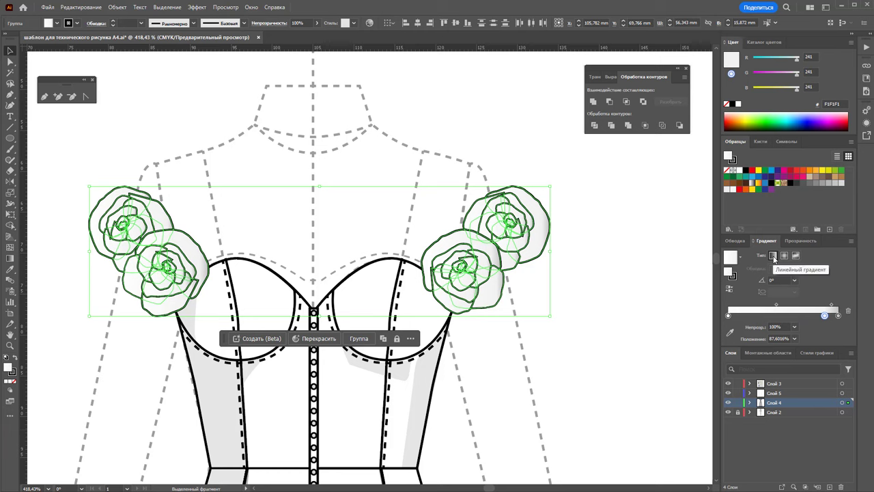
pyautogui.moveTo(824, 316); pyautogui.dragTo(815, 316)
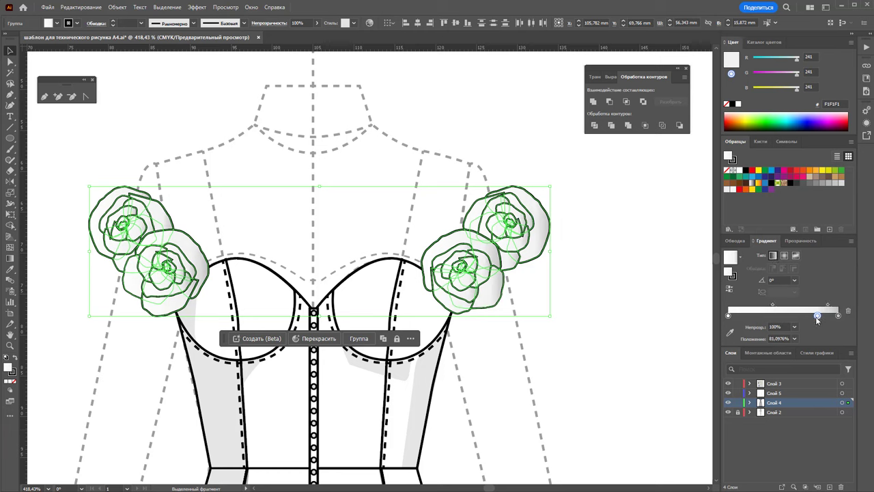
pyautogui.click(660, 284)
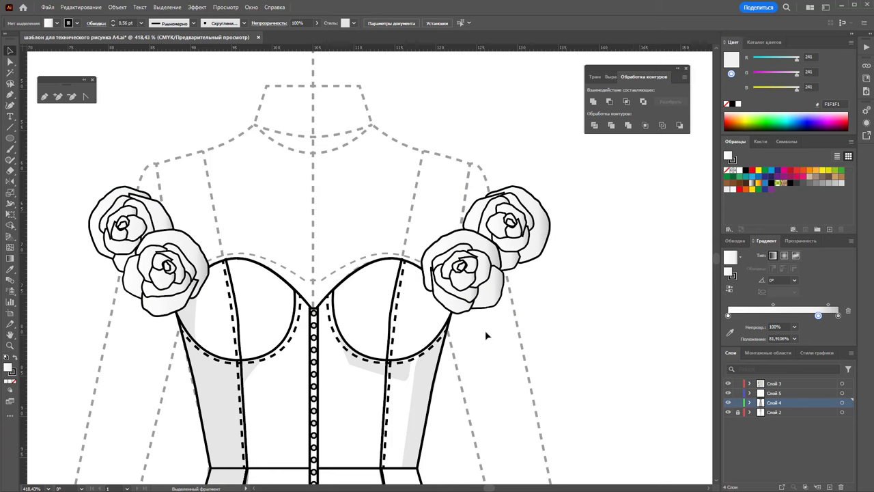
# Zoom out to bring the whole dress into view
pyautogui.press('z')
pyautogui.keyDown('alt'); pyautogui.click(396, 326); pyautogui.keyUp('alt')
pyautogui.keyDown('alt'); pyautogui.click(374, 315); pyautogui.keyUp('alt')
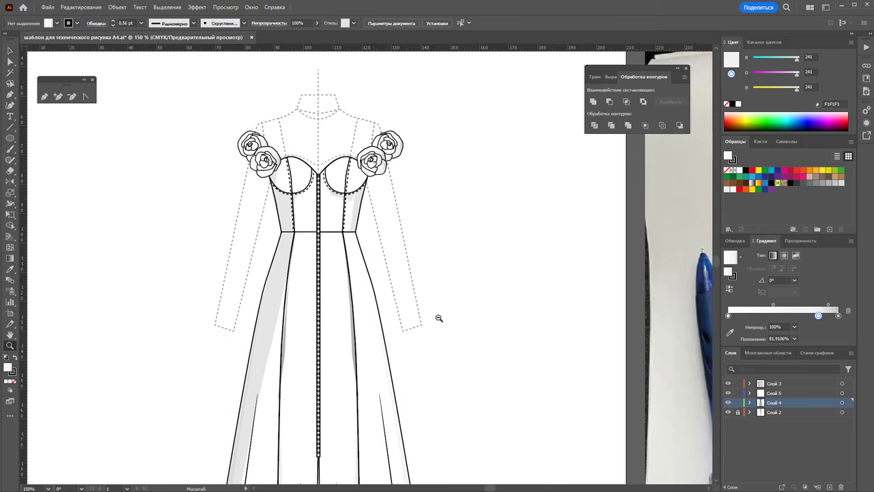
pyautogui.keyDown('alt'); pyautogui.click(439, 317); pyautogui.keyUp('alt')
pyautogui.scroll(-3, 439, 312)
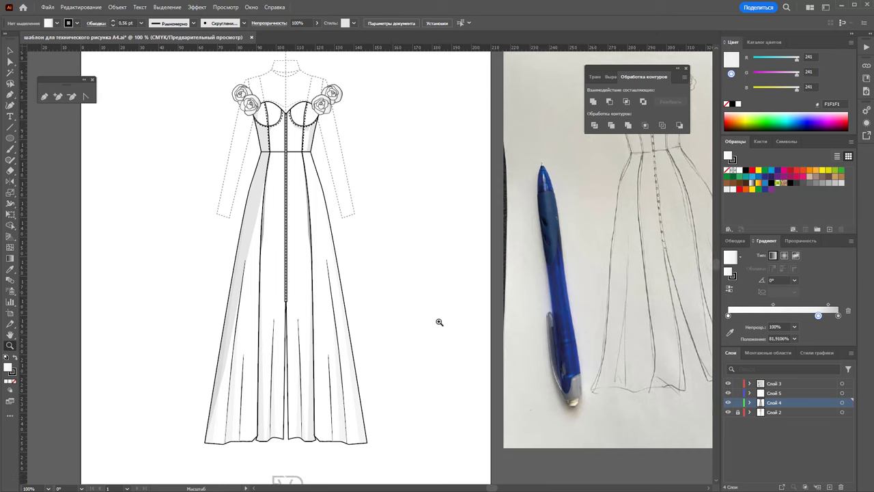
pyautogui.scroll(2, 439, 317)
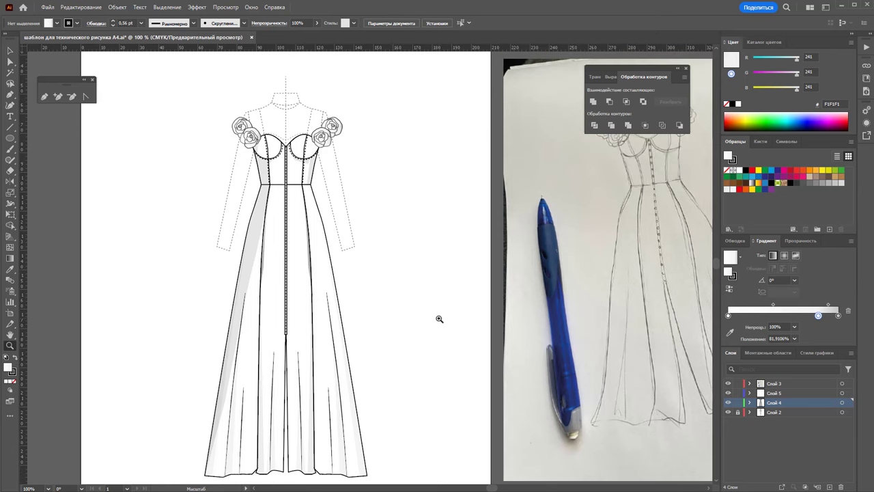
pyautogui.scroll(-1, 401, 320)
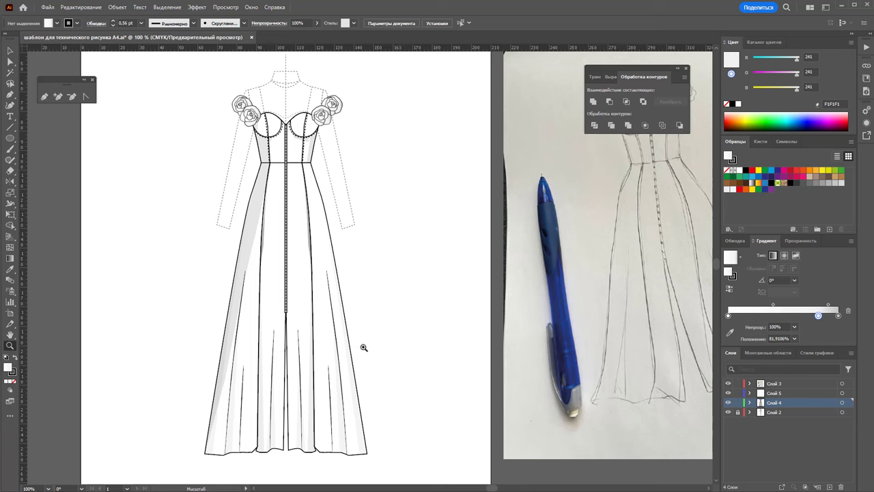
pyautogui.click(11, 63)
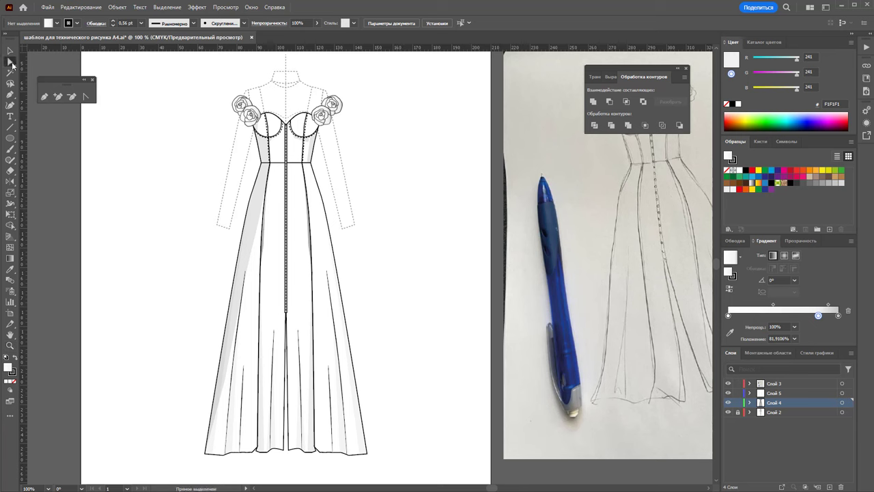
pyautogui.click(251, 216)
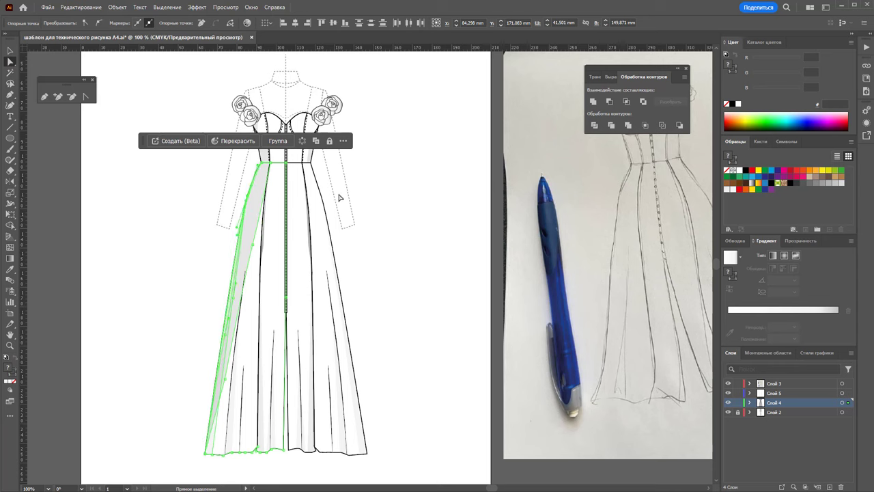
pyautogui.click(320, 220)
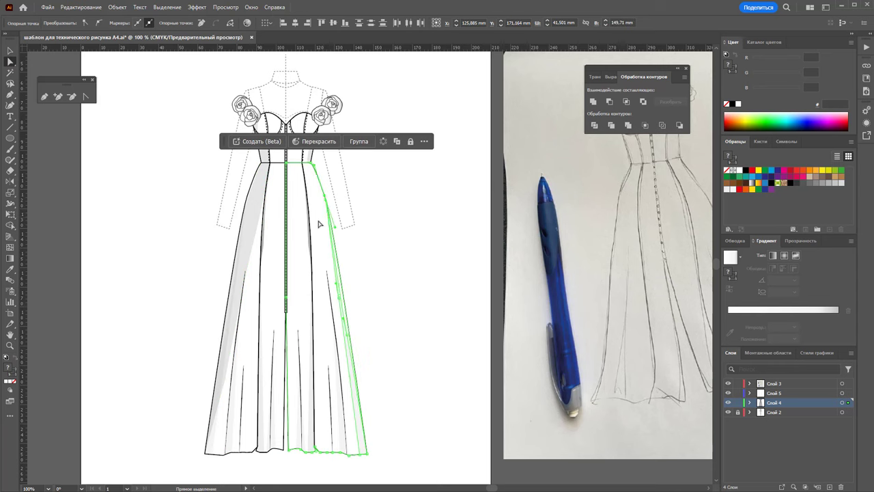
pyautogui.click(199, 451)
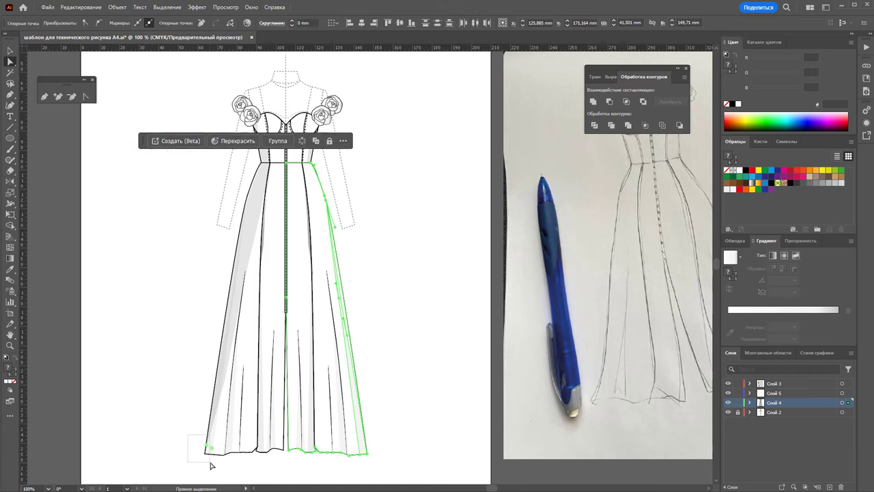
pyautogui.click(368, 449)
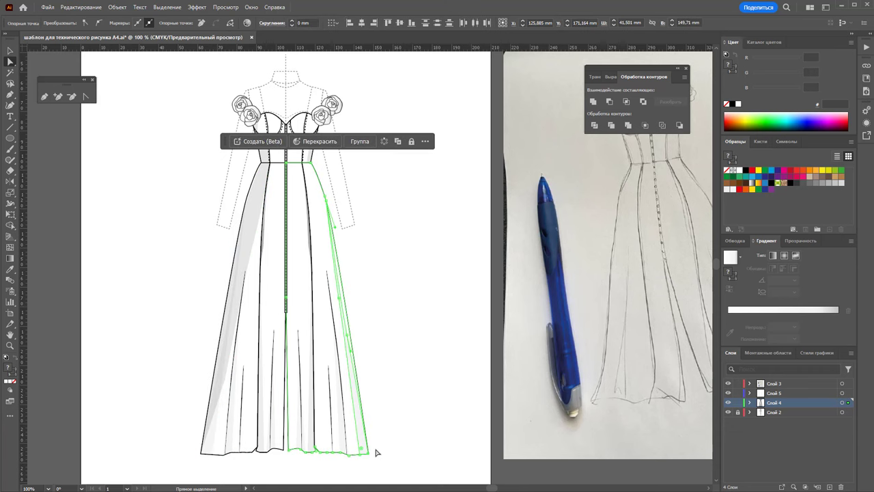
pyautogui.click(417, 402)
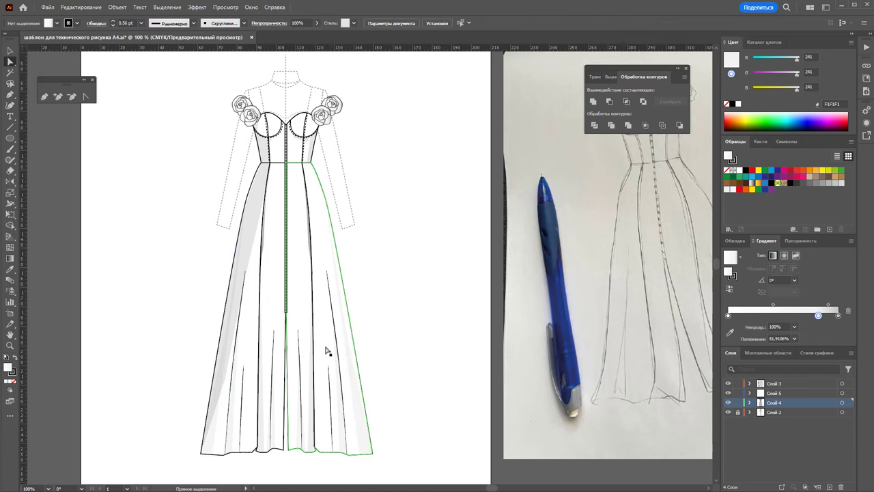
pyautogui.click(234, 307)
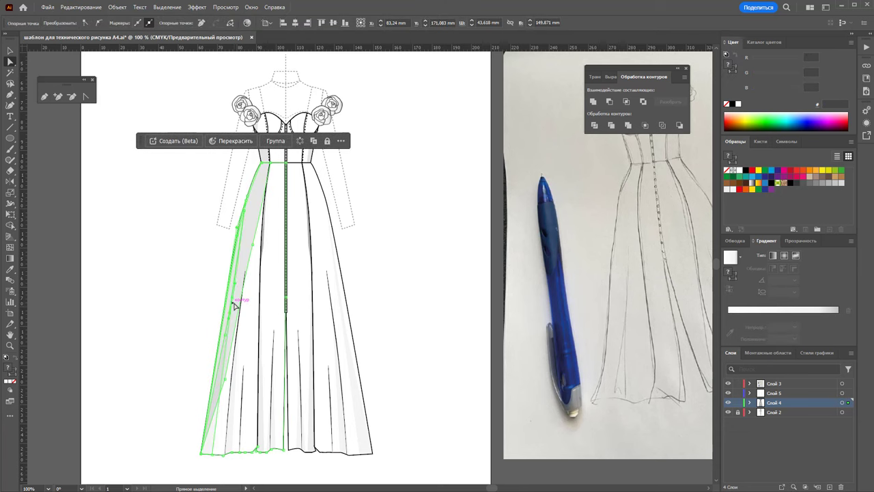
pyautogui.click(343, 311)
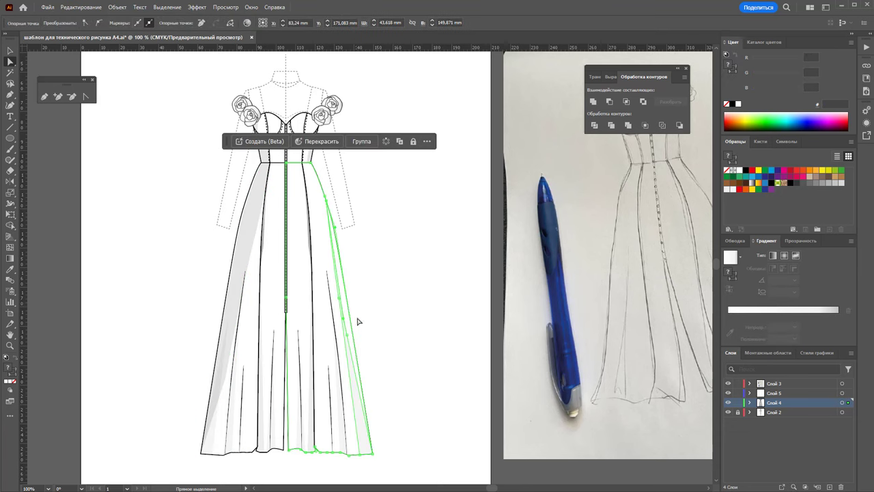
pyautogui.click(373, 453)
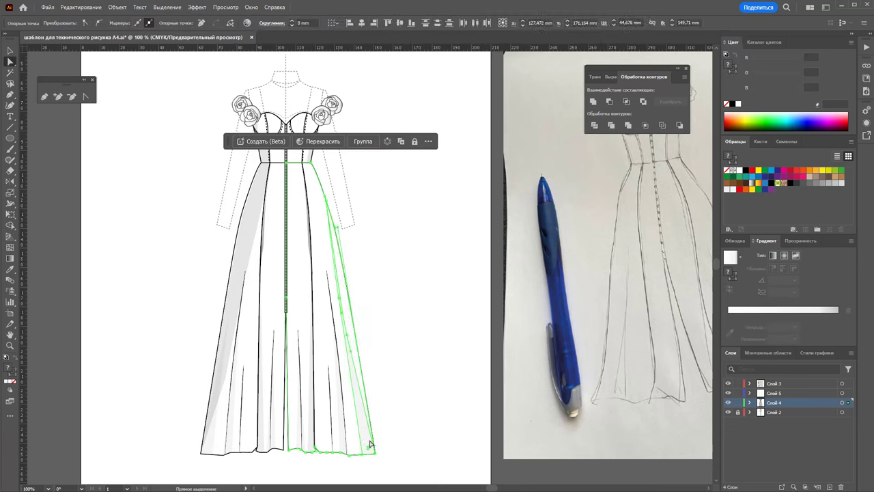
pyautogui.click(404, 390)
pyautogui.moveTo(335, 279); pyautogui.dragTo(349, 330)
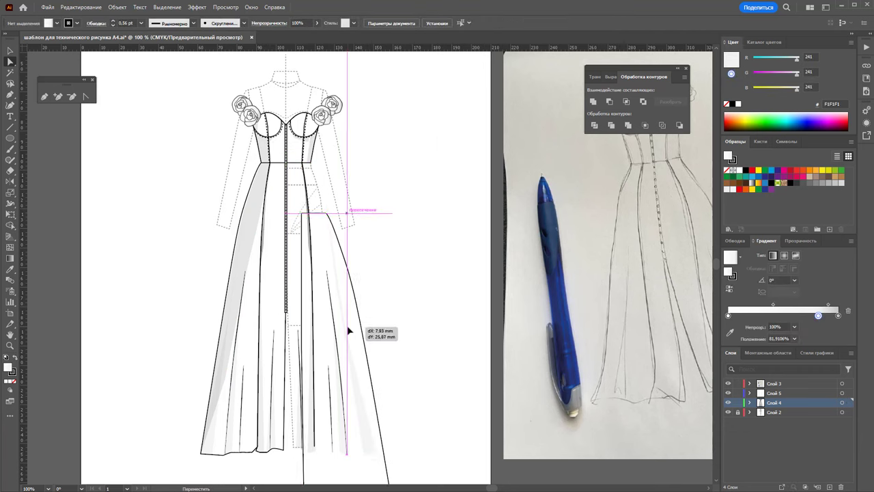
pyautogui.hotkey('ctrl', 'z')
pyautogui.click(387, 360)
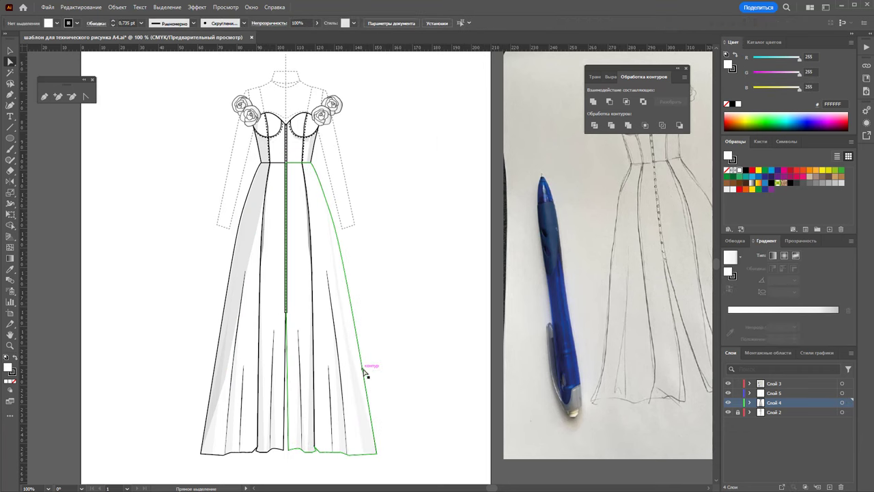
pyautogui.click(360, 372)
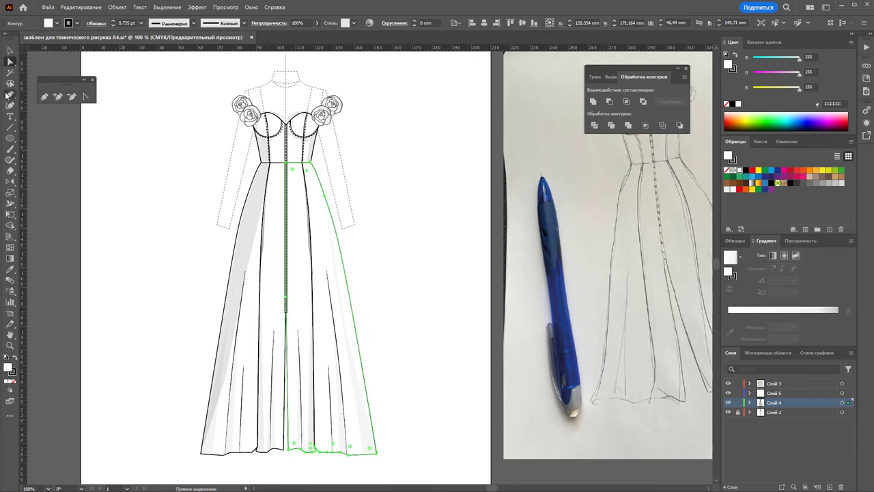
pyautogui.click(11, 83)
pyautogui.press('a')
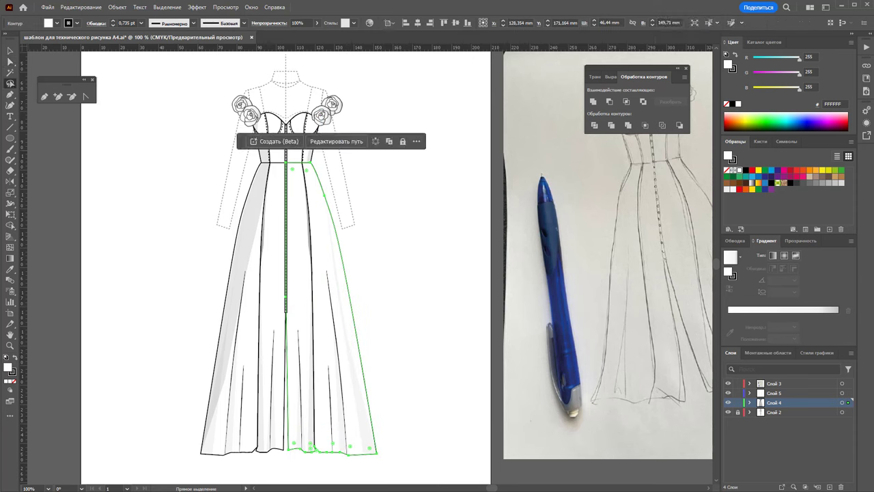
pyautogui.press('a')
# Lasso-select points midway down the right skirt edge and nudge them right
pyautogui.click(14, 85)
pyautogui.moveTo(334, 282); pyautogui.dragTo(339, 314)
pyautogui.moveTo(358, 351); pyautogui.dragTo(358, 352)
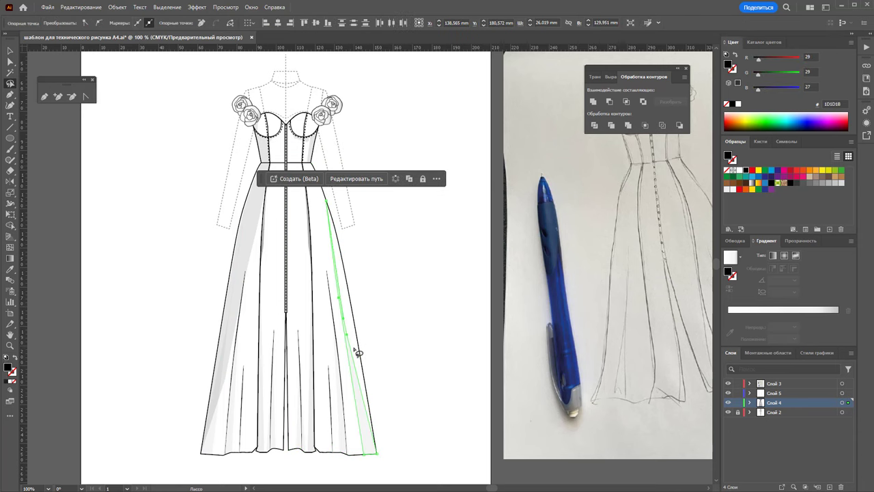
pyautogui.press('Right')
pyautogui.press('Right')
pyautogui.press('Right')
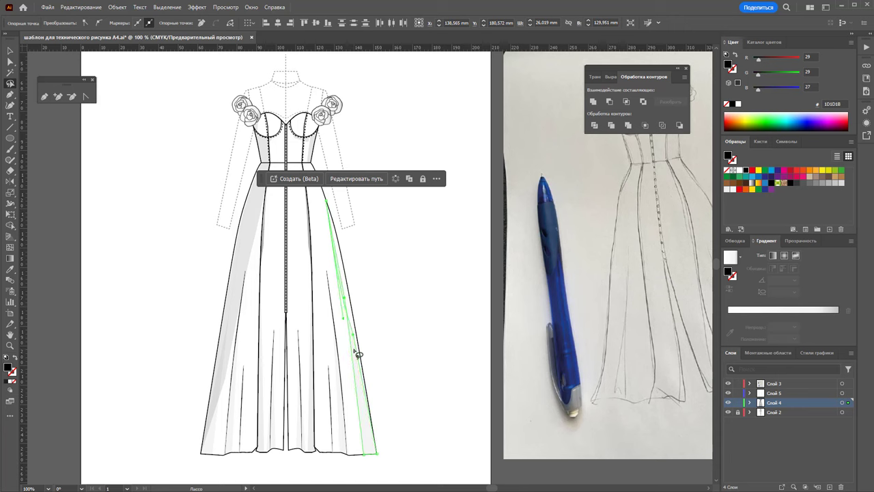
pyautogui.press('Right')
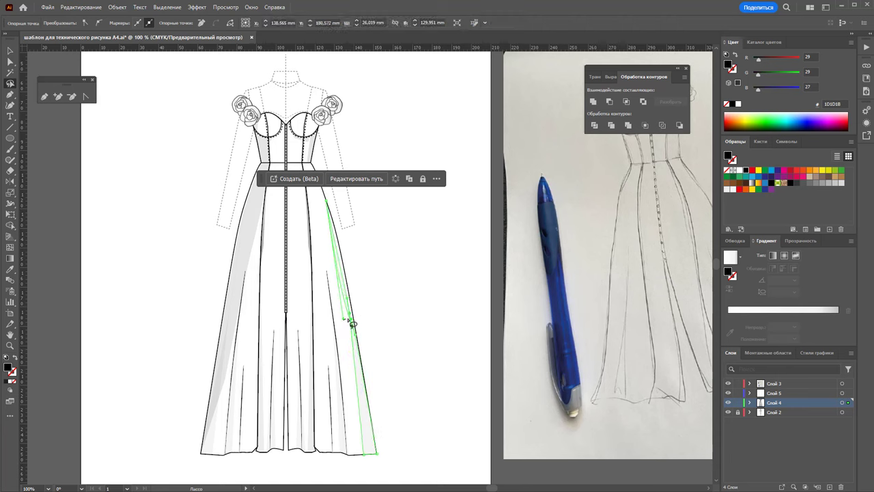
pyautogui.click(352, 324)
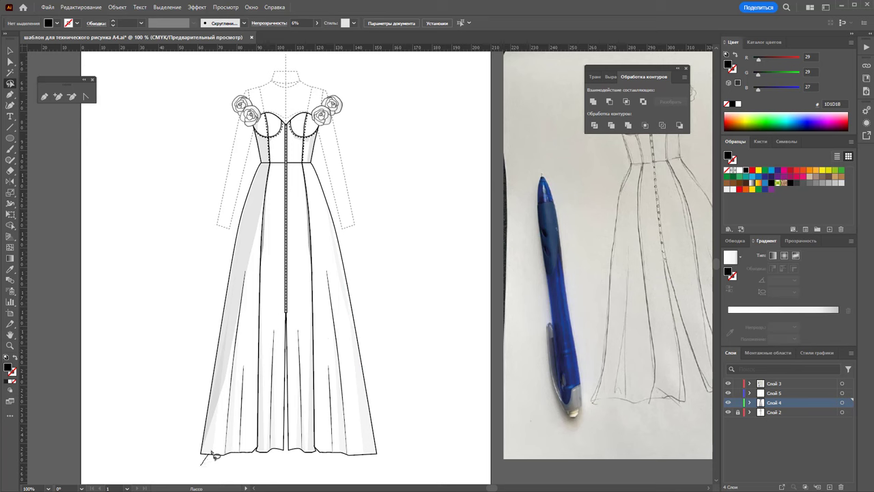
# Drag an anchor on the right skirt shading panel to reshape its curve
pyautogui.moveTo(214, 456); pyautogui.dragTo(201, 433)
pyautogui.moveTo(398, 456)
pyautogui.mouseDown()
pyautogui.moveTo(373, 454)
pyautogui.moveTo(395, 448)
pyautogui.mouseUp()
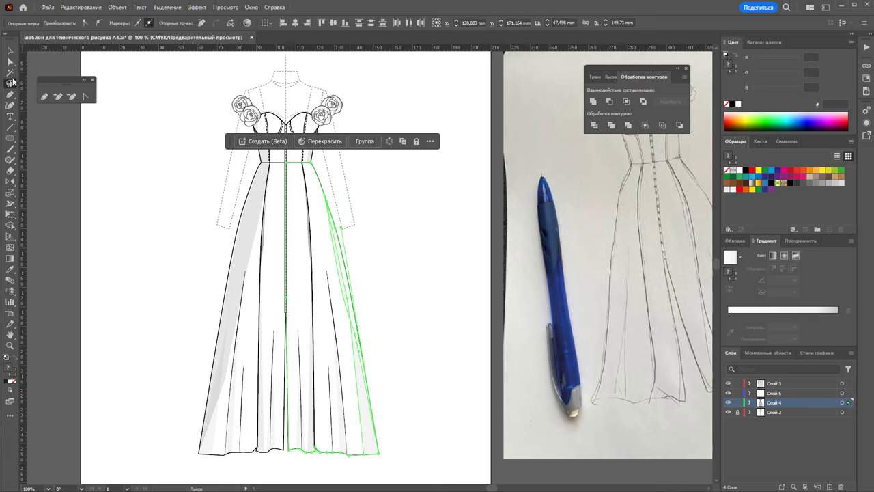
pyautogui.click(10, 61)
pyautogui.click(349, 303)
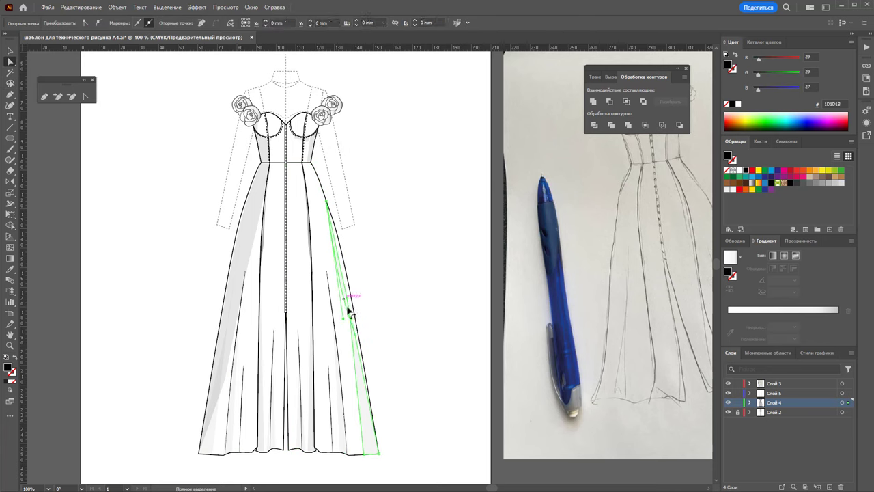
pyautogui.moveTo(349, 311); pyautogui.dragTo(356, 306)
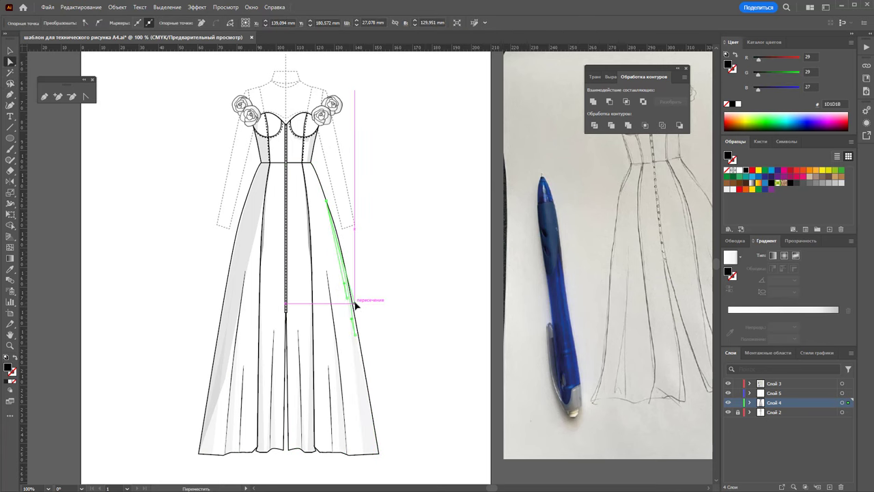
pyautogui.click(400, 325)
pyautogui.click(357, 336)
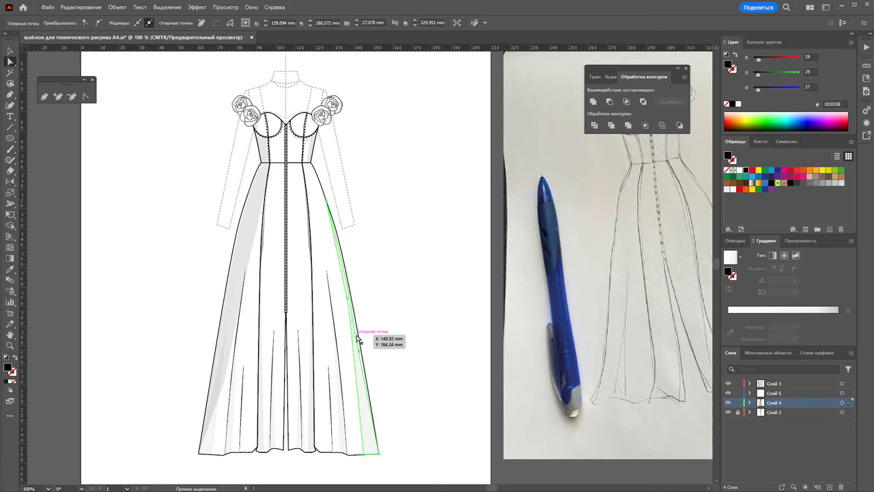
pyautogui.click(386, 326)
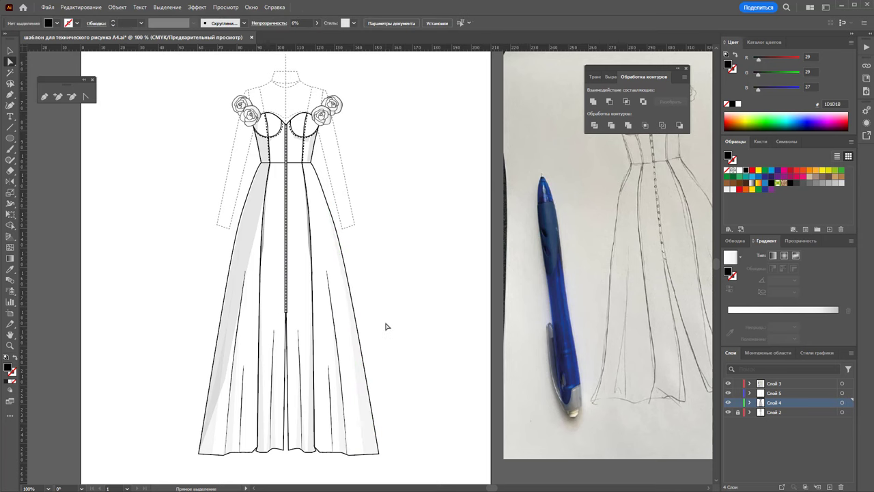
# Pull the left skirt shading panel's point outward and set its opacity to 11%
pyautogui.click(255, 246)
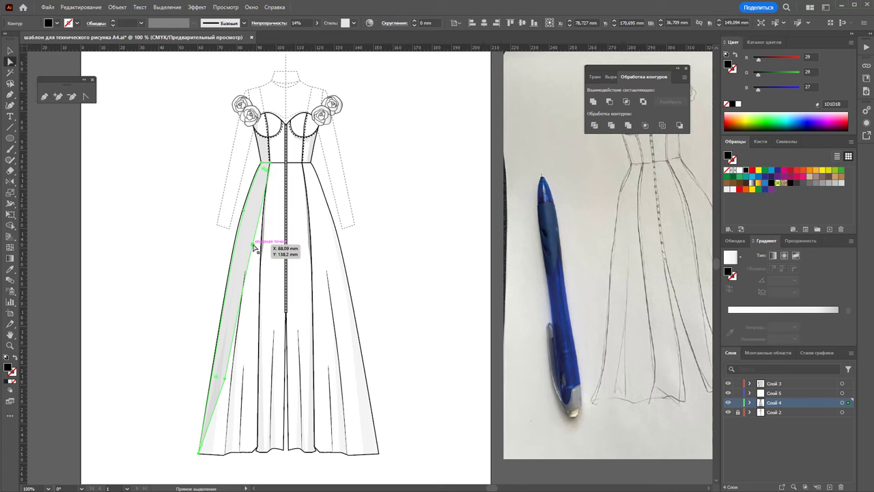
pyautogui.moveTo(255, 247); pyautogui.dragTo(246, 248)
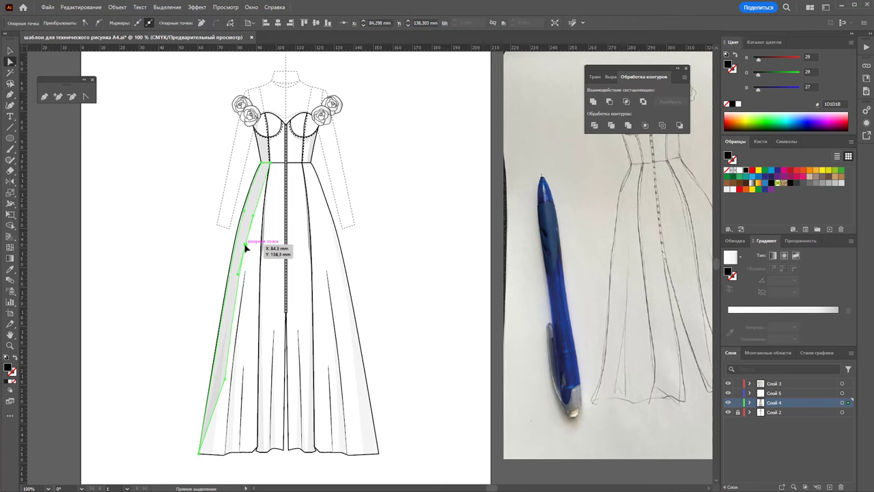
pyautogui.click(8, 53)
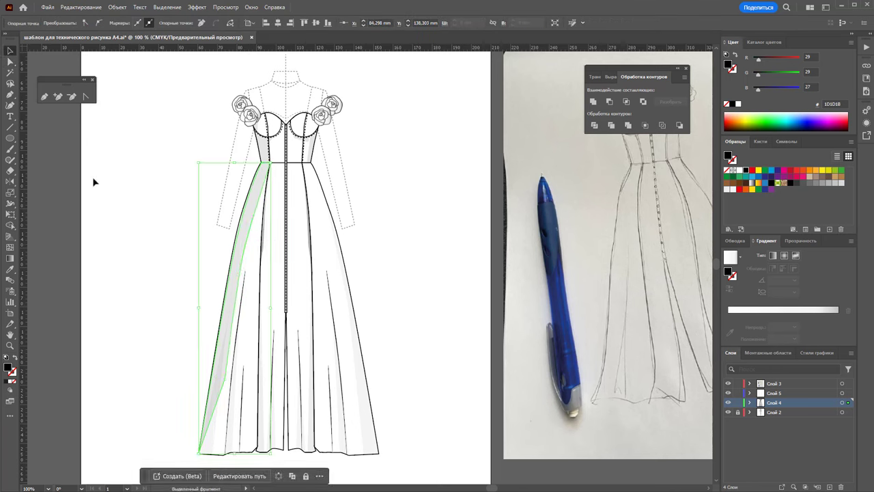
pyautogui.click(94, 181)
pyautogui.click(260, 201)
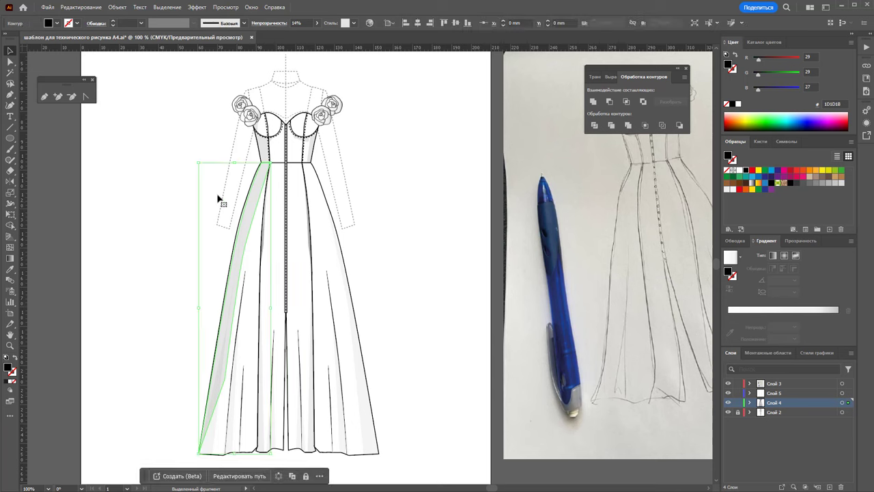
pyautogui.click(317, 23)
pyautogui.moveTo(288, 37); pyautogui.dragTo(286, 37)
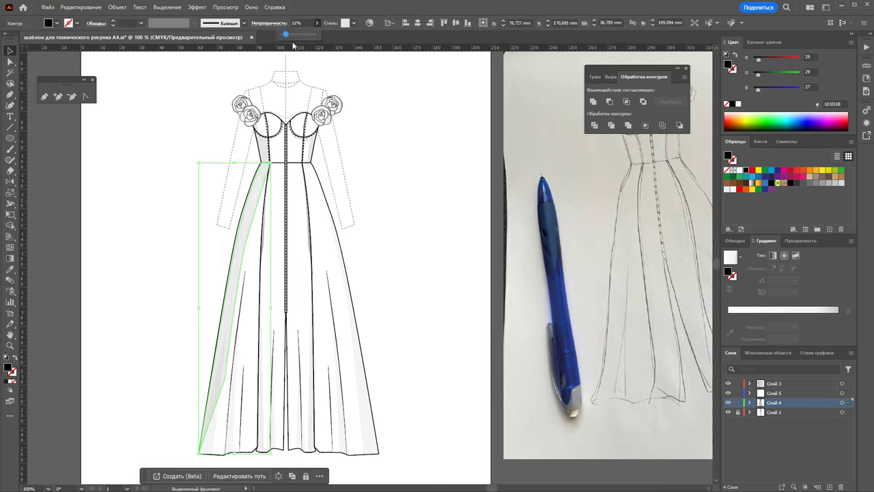
pyautogui.click(394, 153)
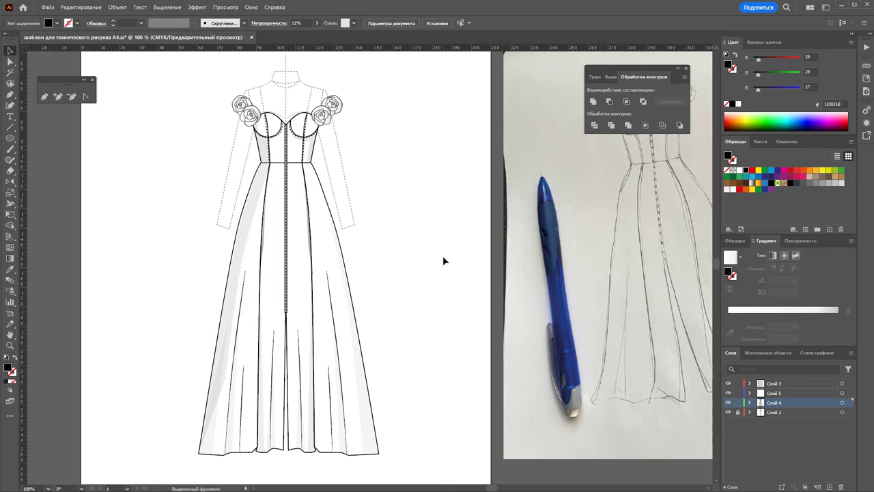
# Zoom out to 66.67% and delete the reference sketch photo from the artboard
pyautogui.press('z')
pyautogui.keyDown('alt'); pyautogui.click(457, 286); pyautogui.keyUp('alt')
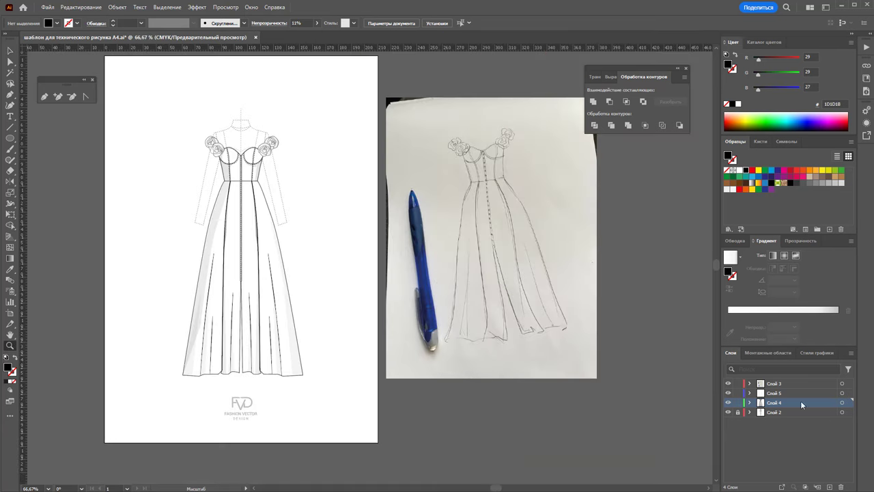
pyautogui.click(728, 403)
pyautogui.click(728, 393)
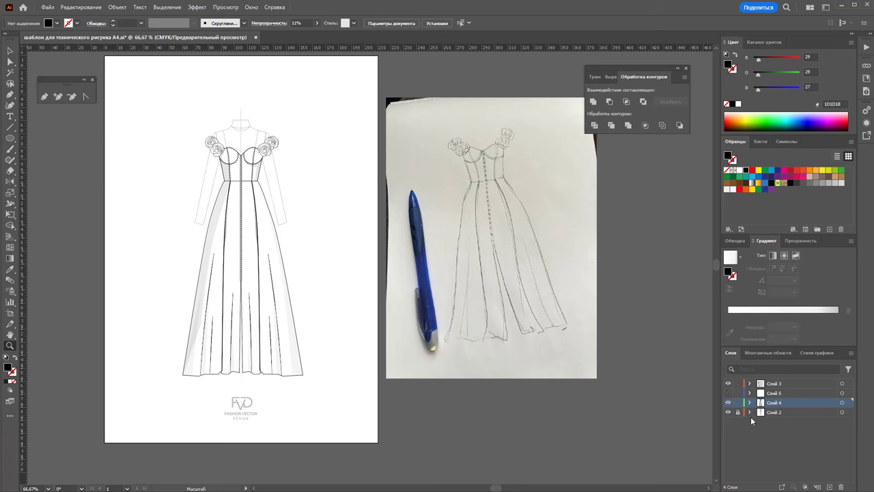
pyautogui.click(10, 51)
pyautogui.click(440, 178)
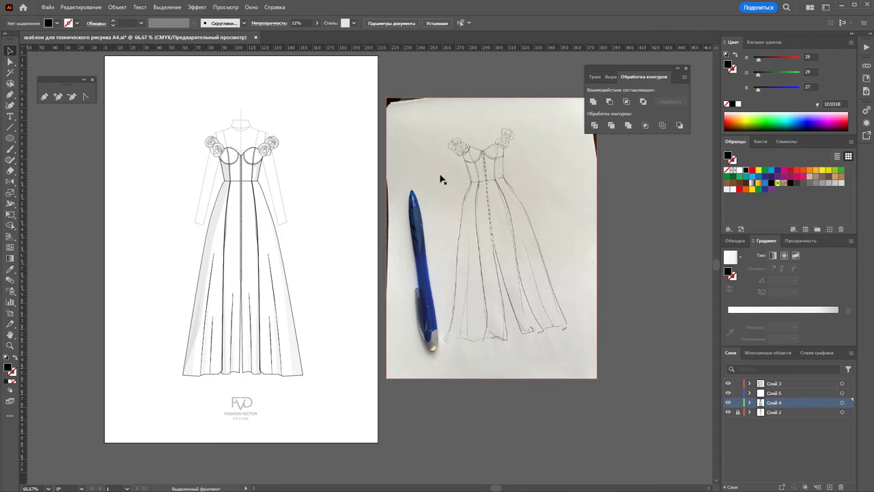
pyautogui.press('Delete')
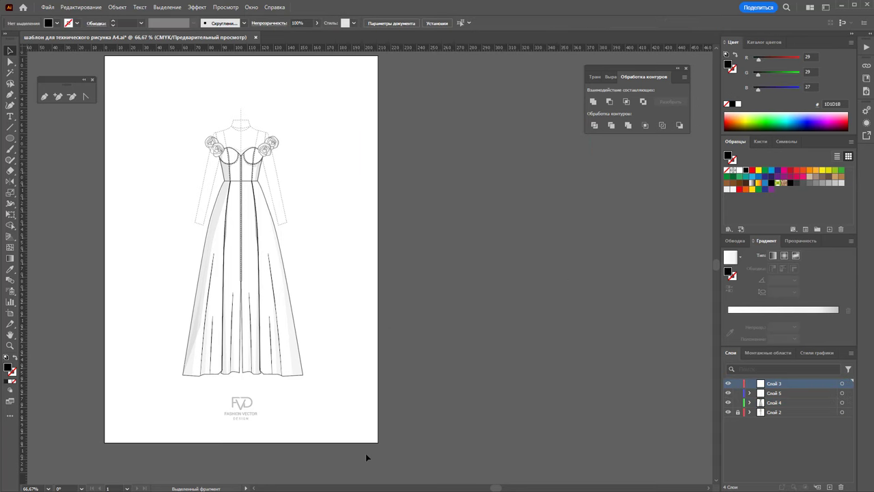
# Group all the dress outline paths, leaving the group in place
pyautogui.moveTo(327, 382); pyautogui.dragTo(159, 146)
pyautogui.rightClick(236, 205)
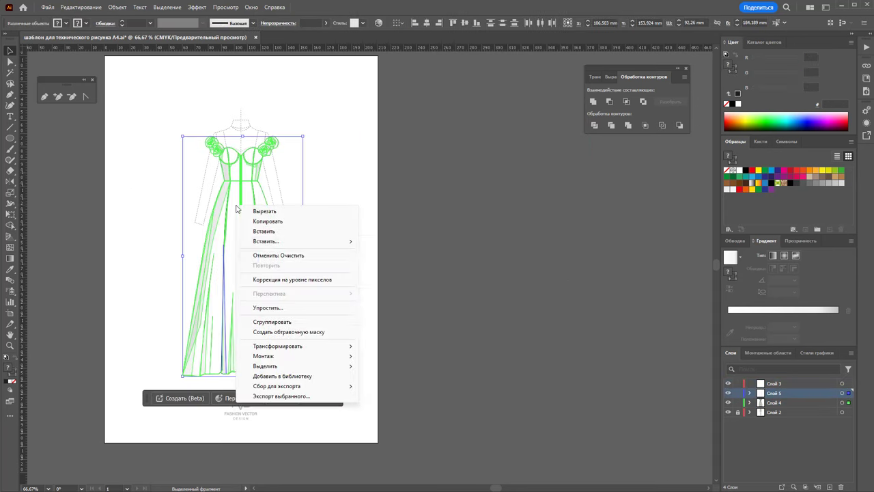
pyautogui.click(272, 322)
pyautogui.moveTo(240, 254); pyautogui.dragTo(458, 252)
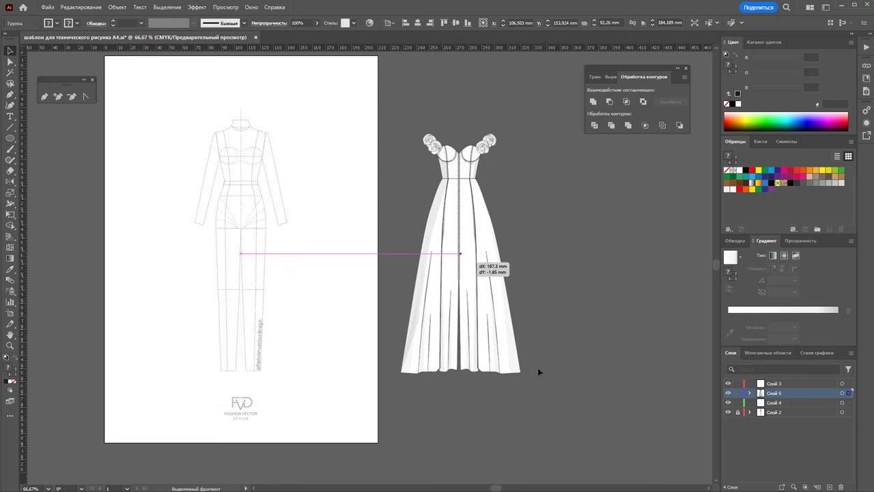
pyautogui.click(616, 330)
pyautogui.hotkey('ctrl', 'z')
pyautogui.click(530, 320)
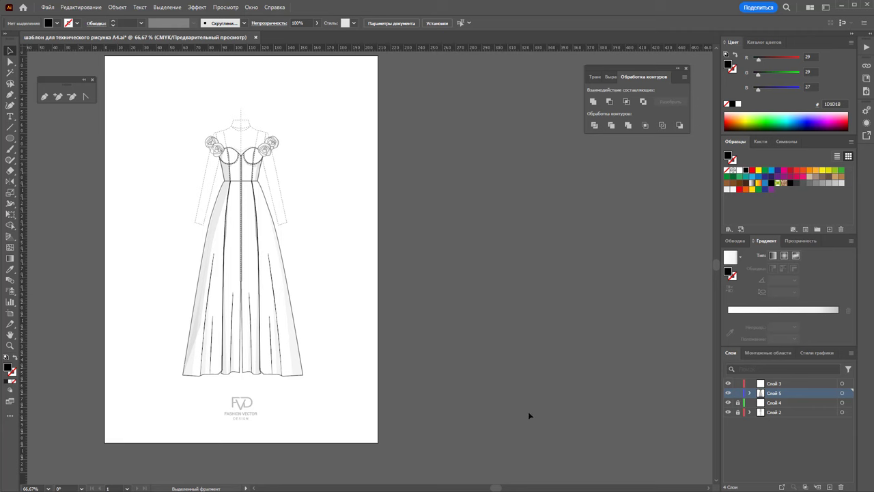
# Duplicate the artboard with its dress flat to the right of the original
pyautogui.click(9, 312)
pyautogui.moveTo(132, 266)
pyautogui.mouseDown()
pyautogui.moveTo(414, 281)
pyautogui.moveTo(409, 273)
pyautogui.mouseUp()
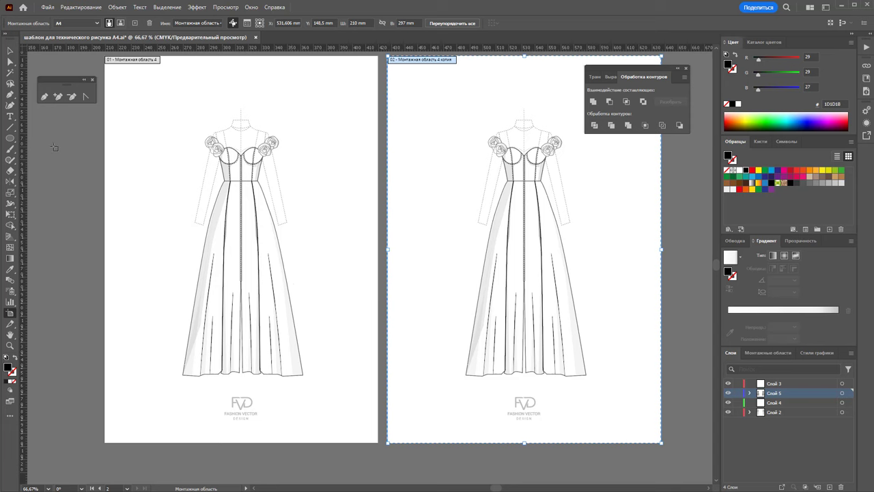
pyautogui.click(10, 51)
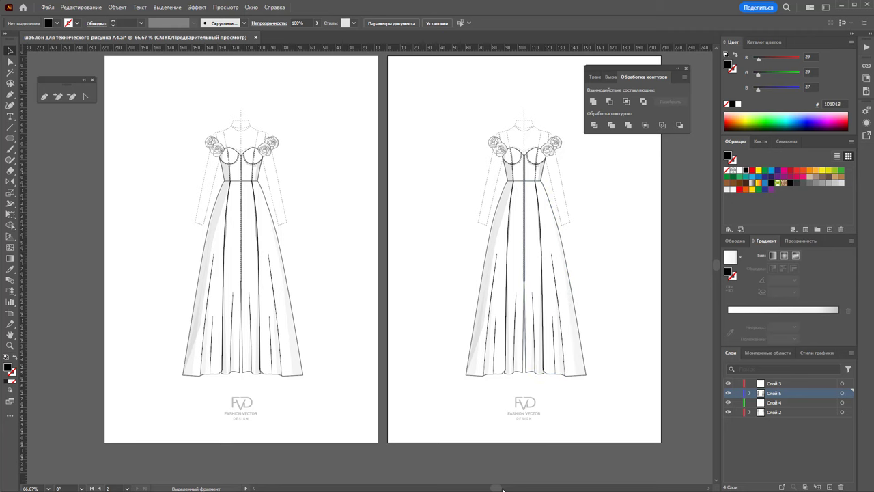
pyautogui.moveTo(503, 489); pyautogui.dragTo(509, 489)
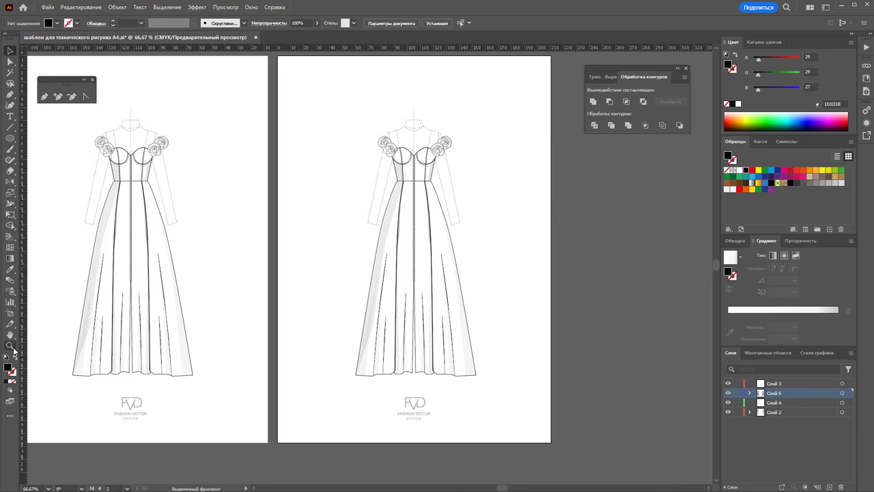
# Fill the copied dress's left and right skirt panels with dark red 8E2121
pyautogui.click(10, 345)
pyautogui.moveTo(428, 203)
pyautogui.mouseDown()
pyautogui.moveTo(497, 212)
pyautogui.moveTo(478, 215)
pyautogui.mouseUp()
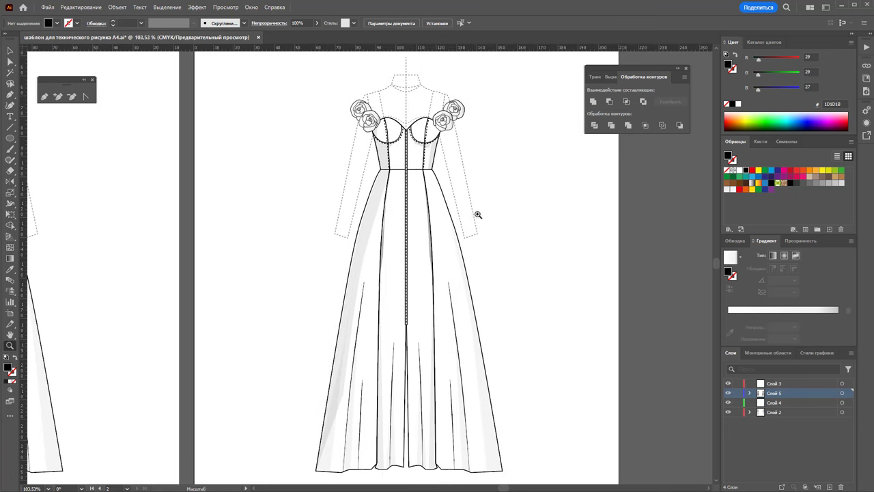
pyautogui.scroll(-1, 371, 215)
pyautogui.scroll(1, 374, 214)
pyautogui.click(10, 61)
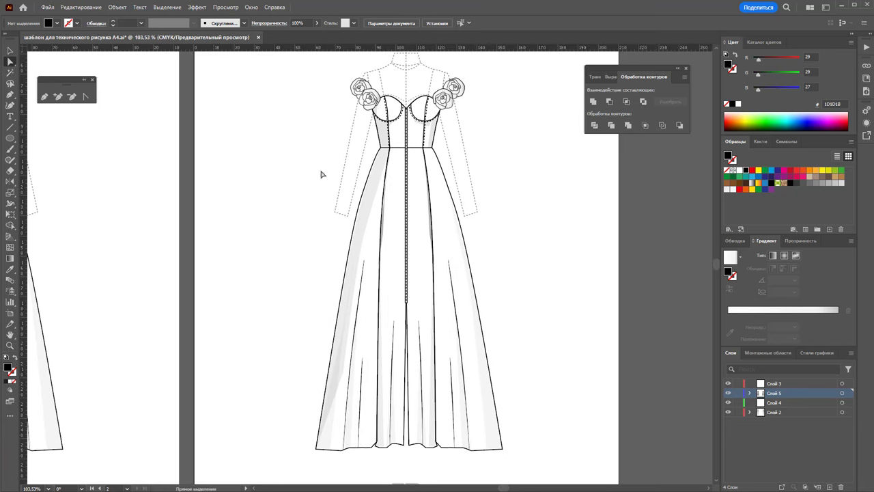
pyautogui.click(442, 231)
pyautogui.keyDown('shift'); pyautogui.click(396, 270); pyautogui.keyUp('shift')
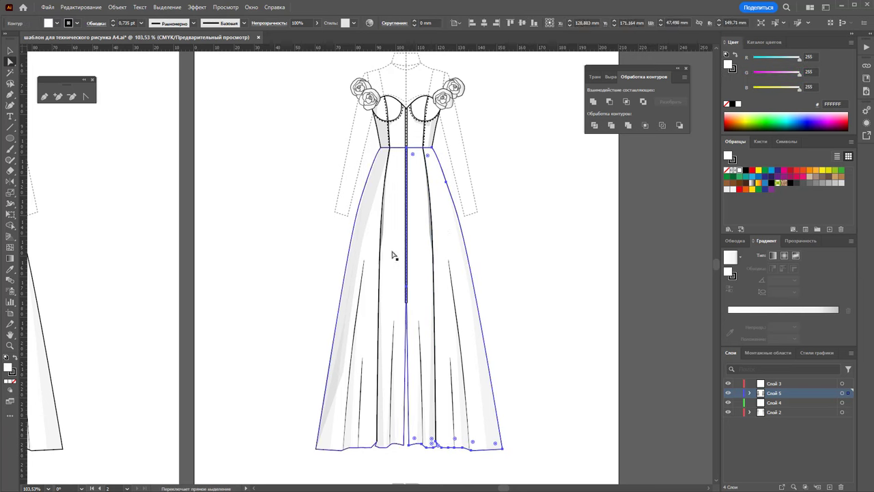
pyautogui.click(790, 176)
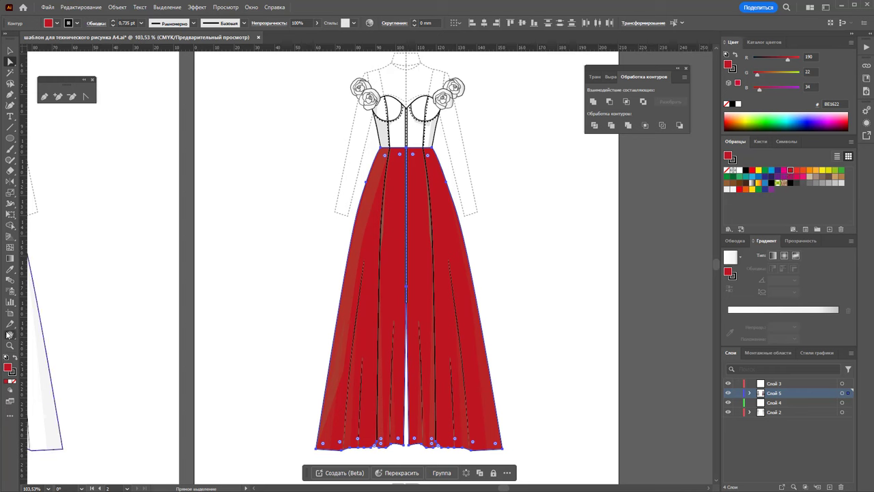
pyautogui.doubleClick(8, 368)
pyautogui.write('8E212E')
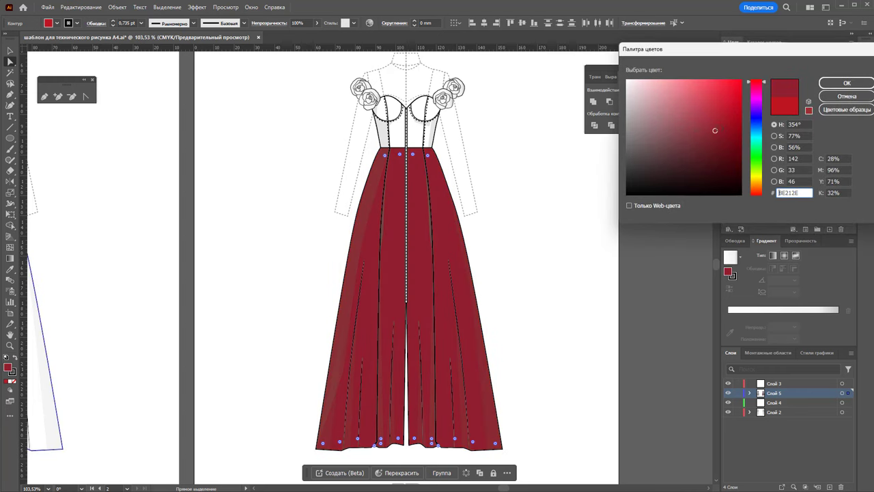
pyautogui.moveTo(764, 85); pyautogui.dragTo(764, 92)
pyautogui.click(846, 83)
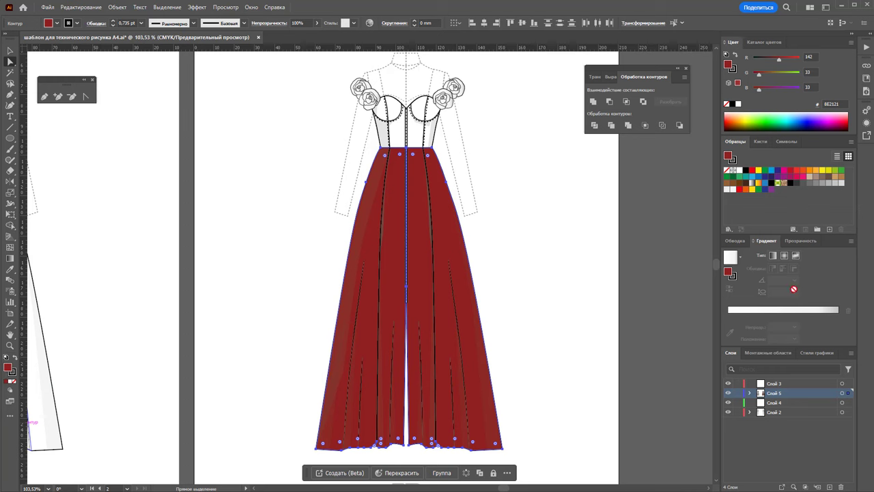
pyautogui.click(543, 233)
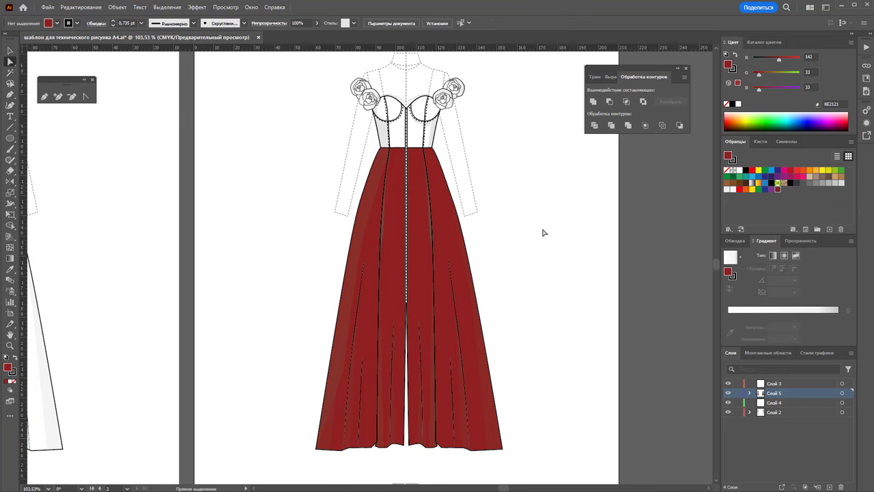
# Fill the skirt fold and bodice side shading paths with darker 440D0D
pyautogui.click(460, 412)
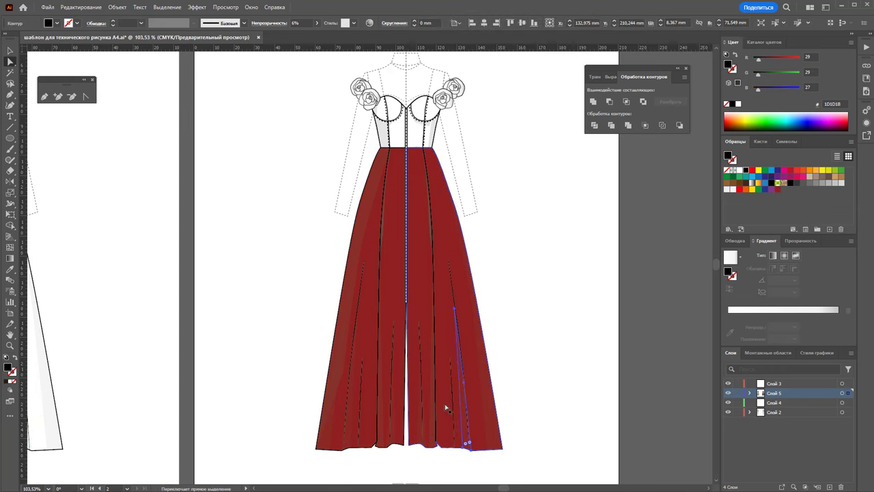
pyautogui.keyDown('shift'); pyautogui.click(432, 385); pyautogui.keyUp('shift')
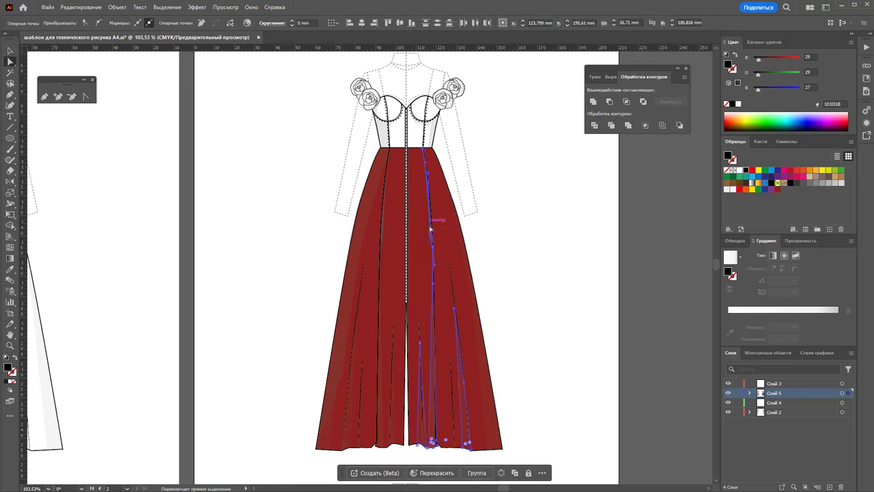
pyautogui.keyDown('shift'); pyautogui.click(382, 226); pyautogui.keyUp('shift')
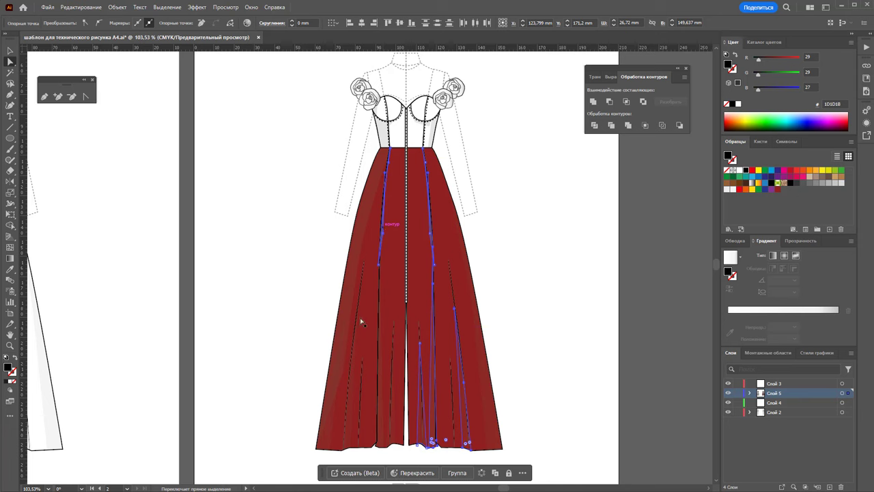
pyautogui.keyDown('shift'); pyautogui.click(355, 402); pyautogui.keyUp('shift')
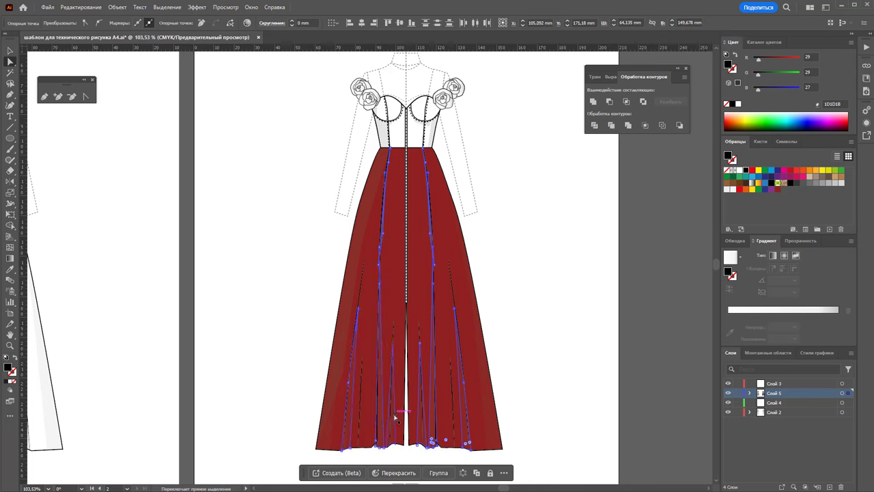
pyautogui.keyDown('shift'); pyautogui.click(338, 360); pyautogui.keyUp('shift')
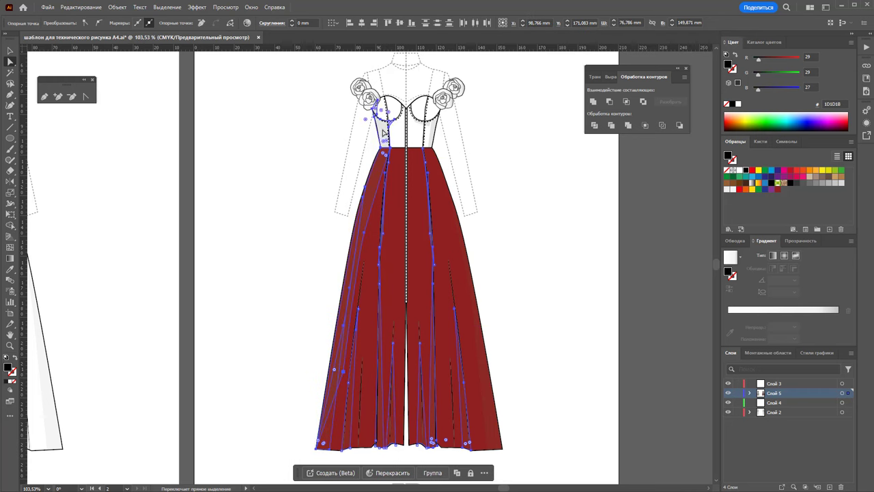
pyautogui.keyDown('shift'); pyautogui.click(437, 127); pyautogui.keyUp('shift')
pyautogui.keyDown('shift'); pyautogui.click(422, 125); pyautogui.keyUp('shift')
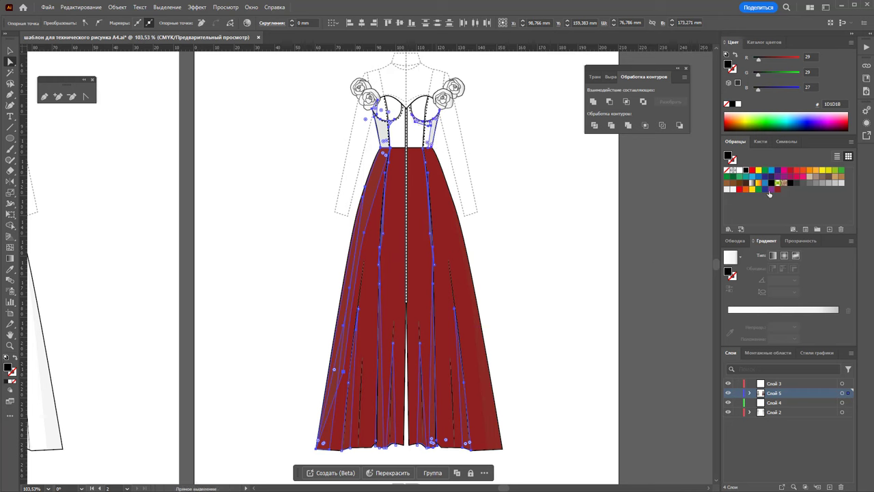
pyautogui.click(778, 190)
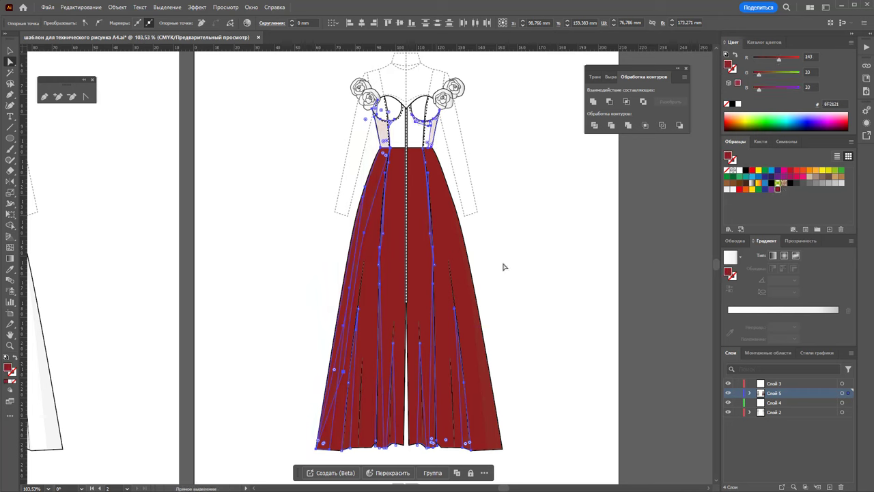
pyautogui.doubleClick(10, 369)
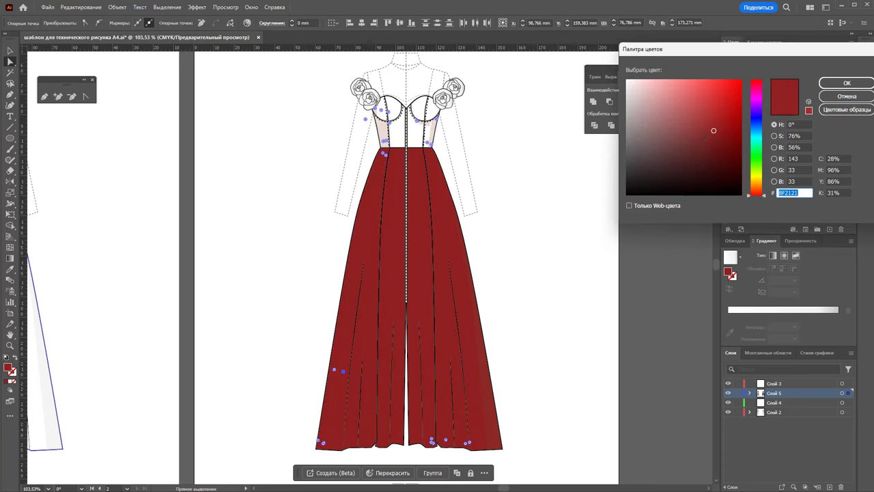
pyautogui.moveTo(712, 134); pyautogui.dragTo(722, 164)
pyautogui.click(846, 82)
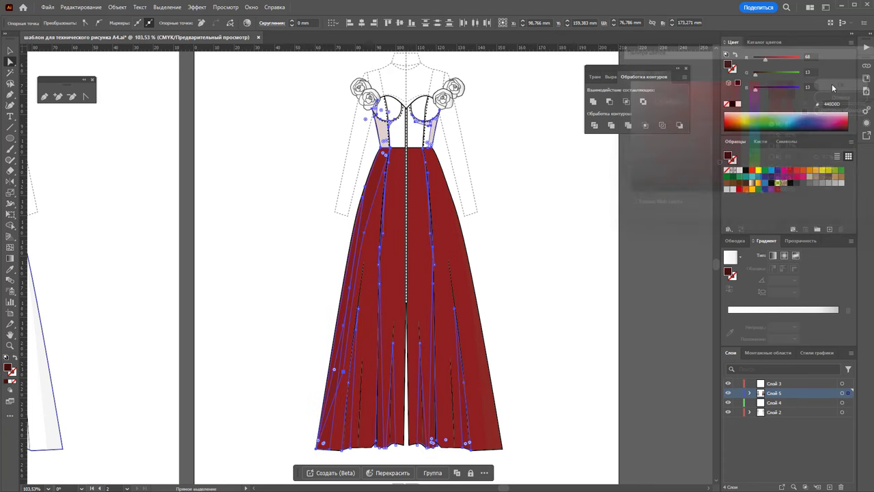
pyautogui.click(513, 226)
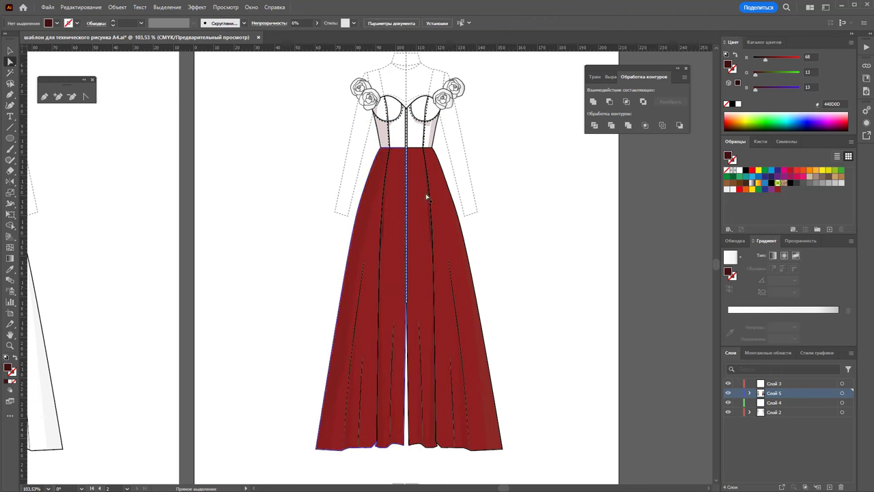
pyautogui.moveTo(435, 124); pyautogui.dragTo(517, 163)
pyautogui.hotkey('ctrl', 'z')
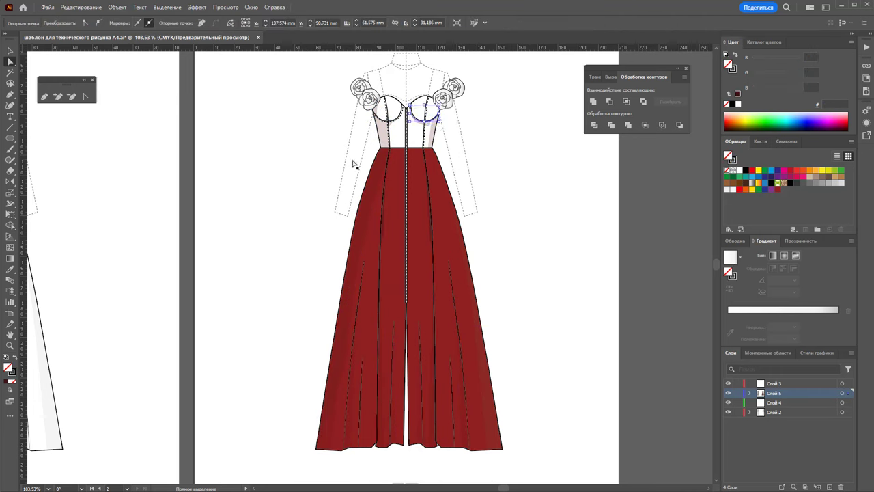
# Fill both bodice cups and the left and right front bodice panels with dark red
pyautogui.click(11, 346)
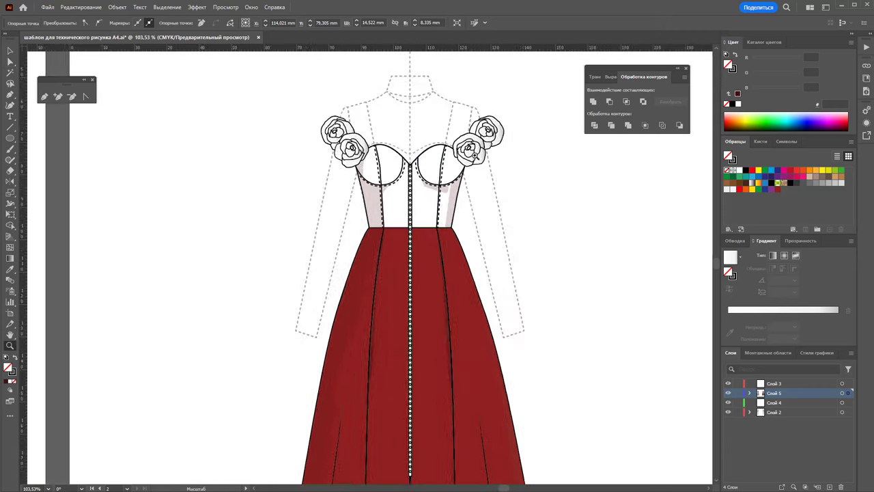
pyautogui.moveTo(393, 120); pyautogui.dragTo(564, 162)
pyautogui.click(13, 63)
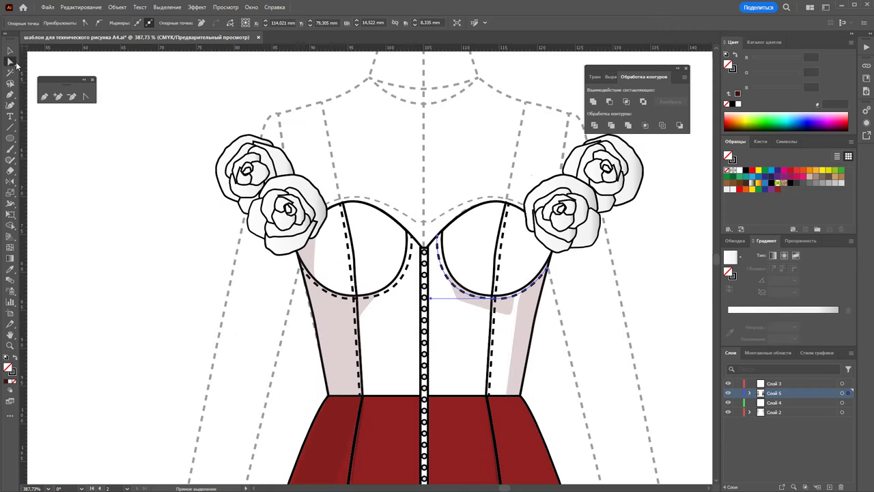
pyautogui.click(371, 231)
pyautogui.keyDown('shift'); pyautogui.click(472, 240); pyautogui.keyUp('shift')
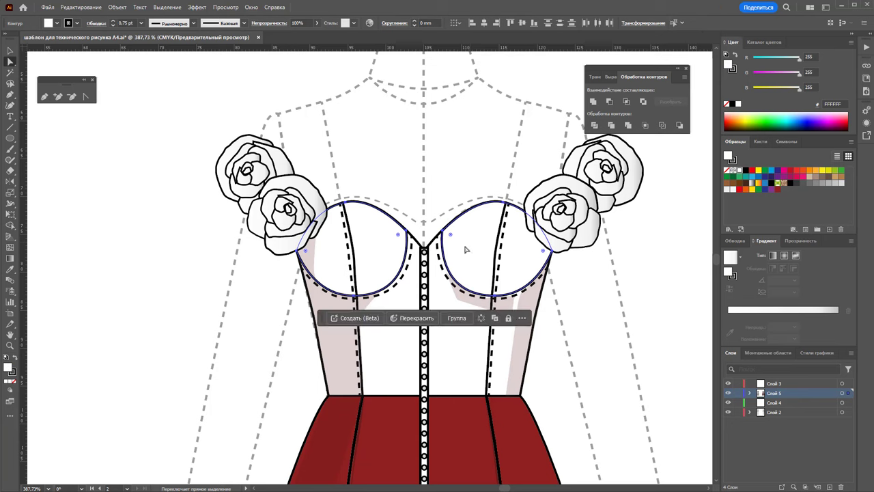
pyautogui.keyDown('shift'); pyautogui.click(396, 367); pyautogui.keyUp('shift')
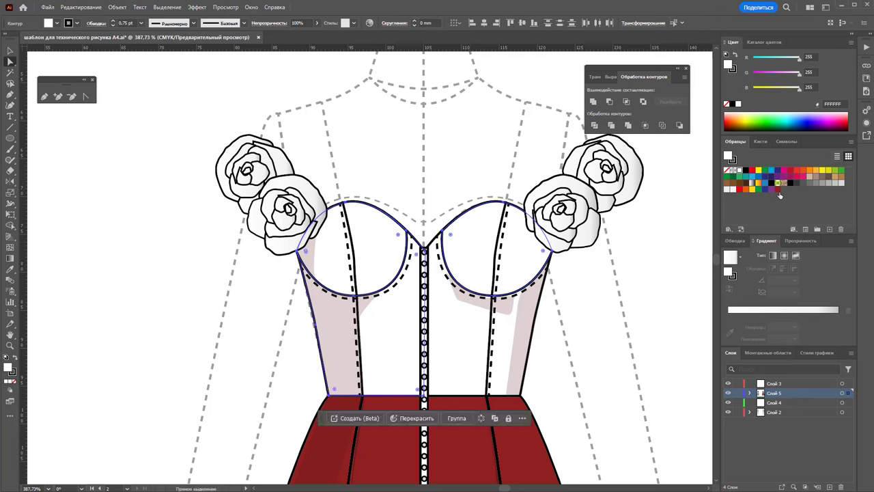
pyautogui.click(780, 195)
pyautogui.click(452, 330)
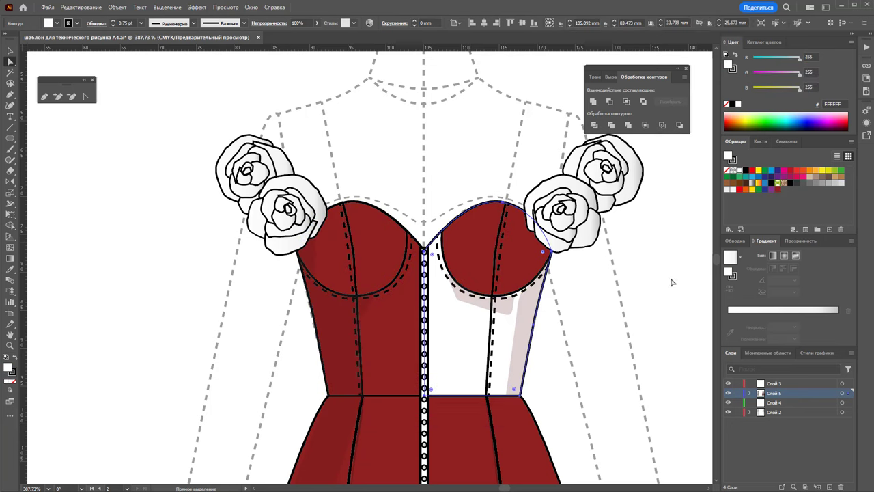
pyautogui.click(780, 194)
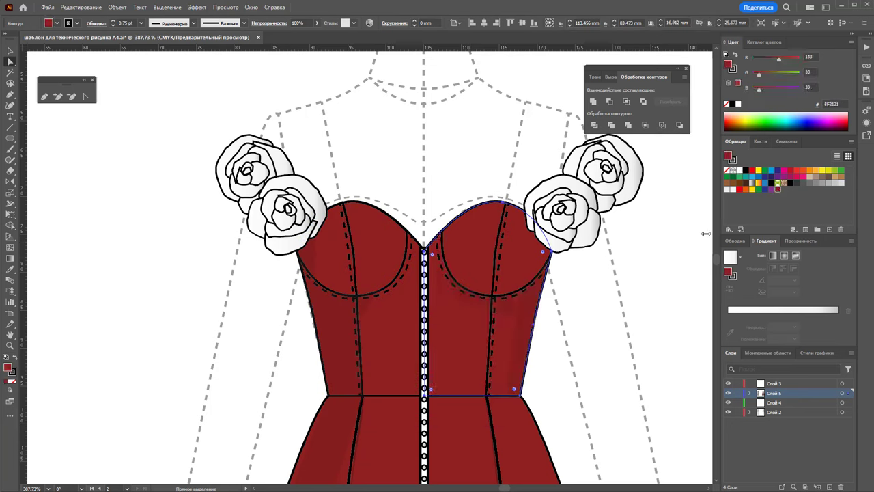
# Change the white button strip's fill to the dark red swatch
pyautogui.click(424, 308)
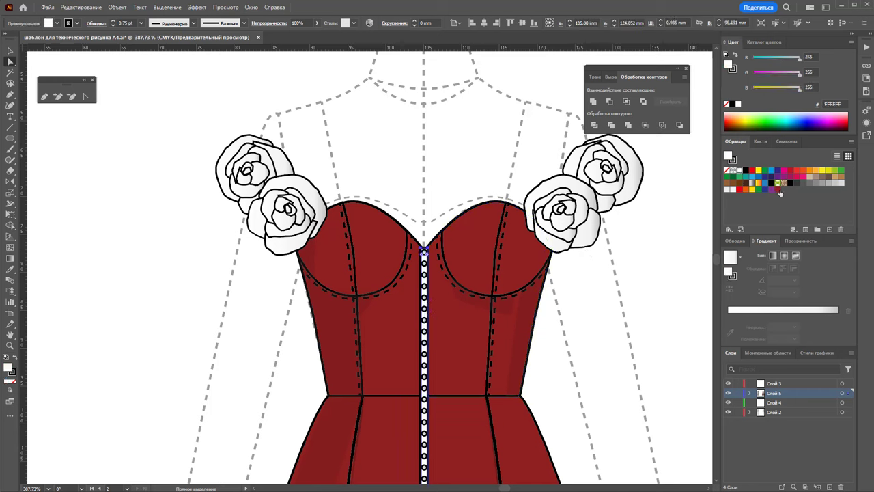
pyautogui.click(780, 190)
pyautogui.click(9, 50)
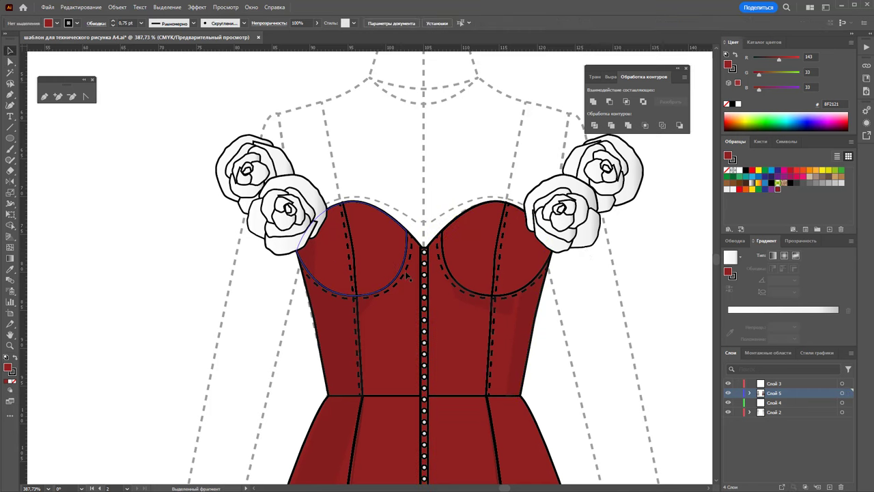
# Isolate the corset group and give the button strip a red gradient fill
pyautogui.click(426, 276)
pyautogui.doubleClick(425, 276)
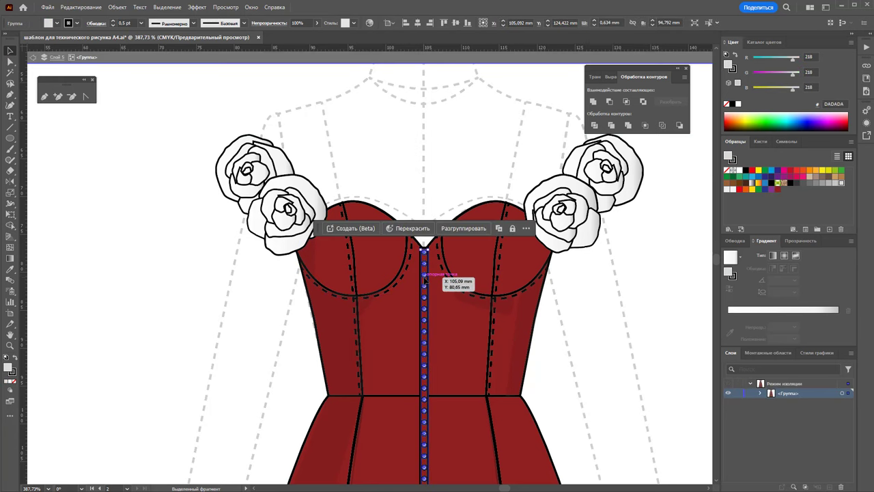
pyautogui.click(655, 318)
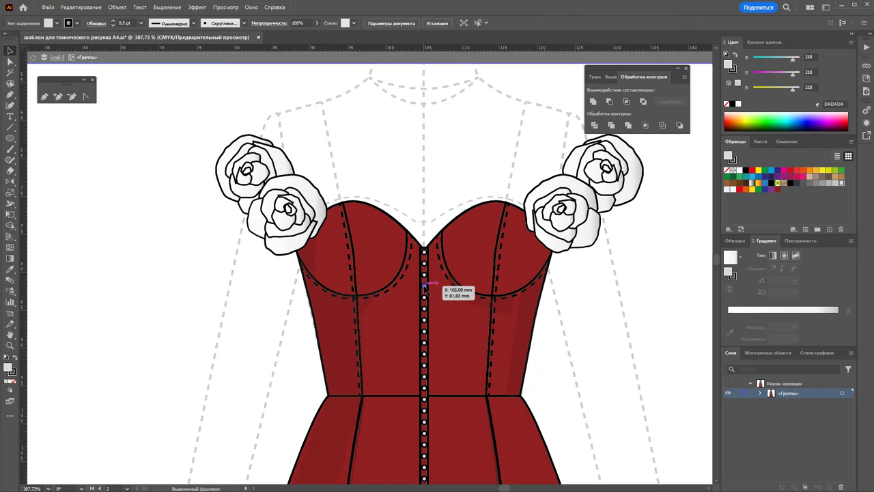
pyautogui.click(424, 286)
pyautogui.click(777, 189)
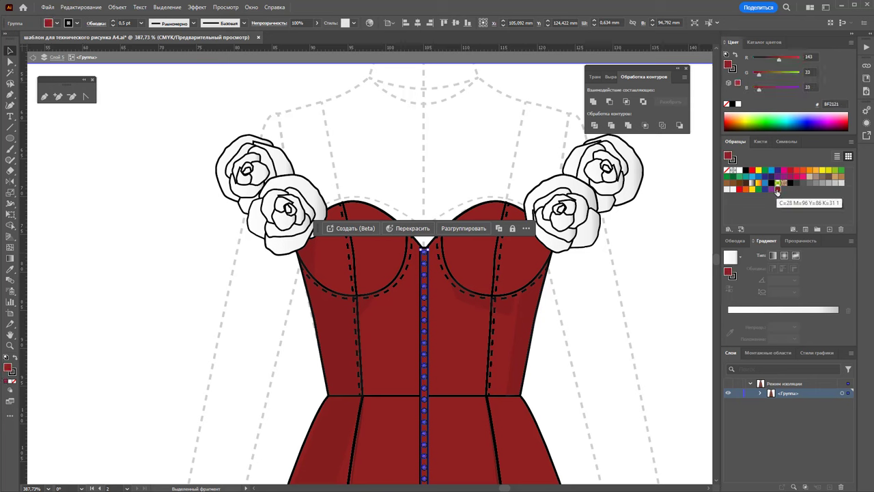
pyautogui.click(785, 256)
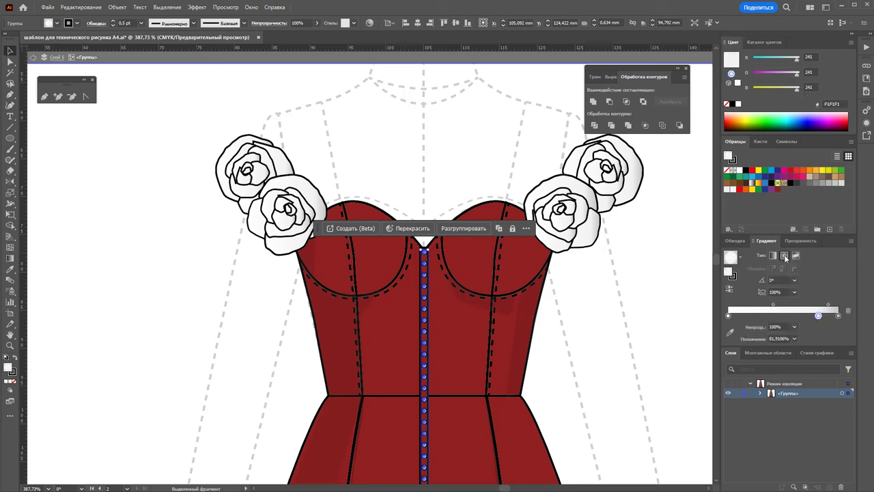
pyautogui.click(756, 317)
pyautogui.moveTo(818, 315)
pyautogui.mouseDown()
pyautogui.moveTo(822, 326)
pyautogui.moveTo(728, 341)
pyautogui.mouseUp()
pyautogui.click(636, 326)
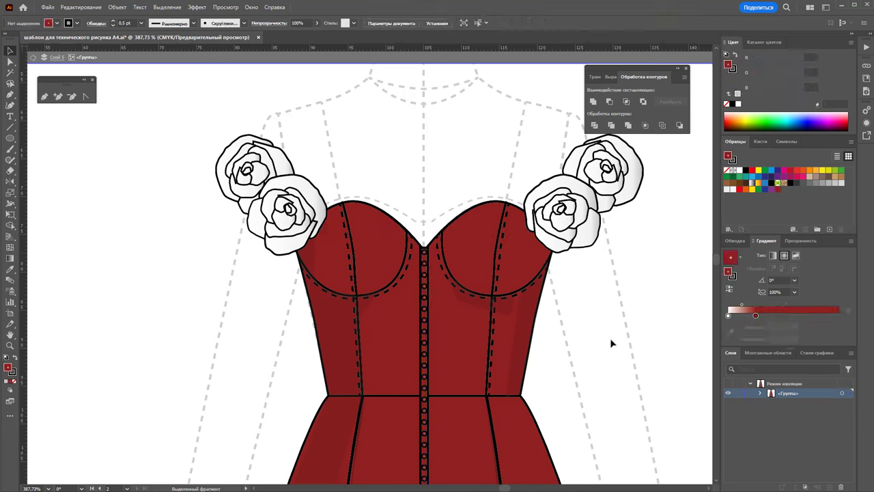
# Add a right-end stop to the strip's gradient and darken it to maroon 532121
pyautogui.click(425, 309)
pyautogui.click(831, 316)
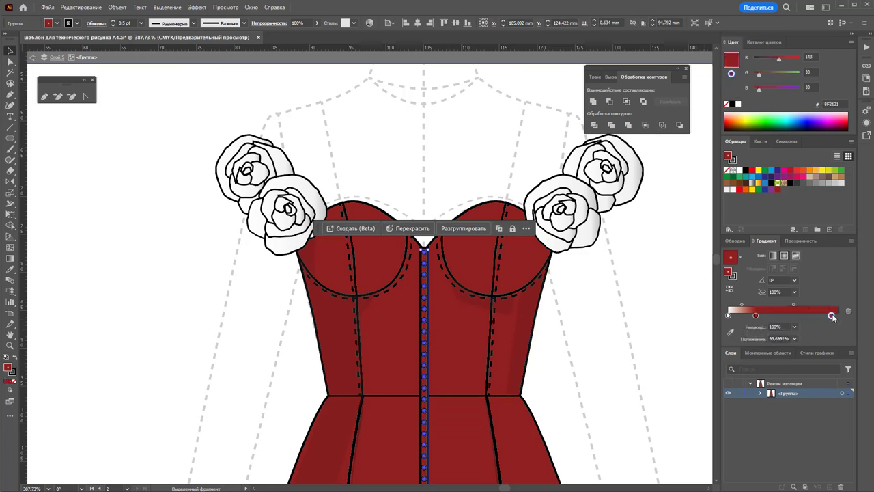
pyautogui.doubleClick(832, 315)
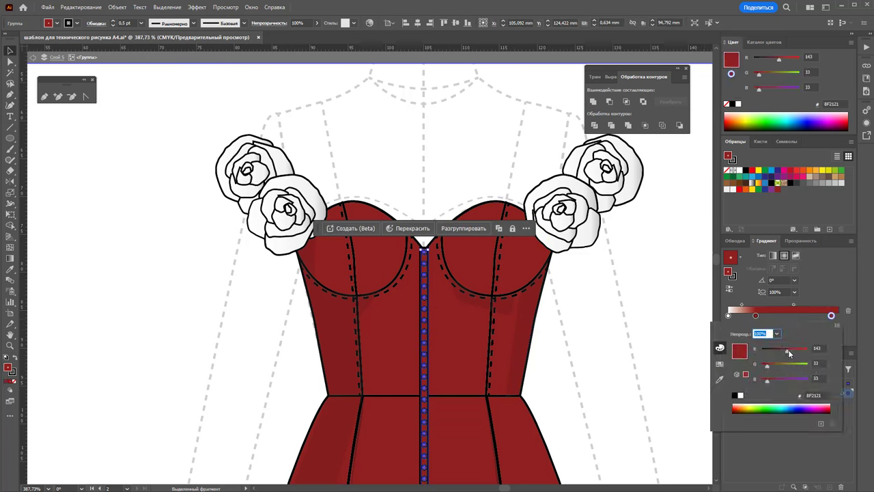
pyautogui.moveTo(789, 352); pyautogui.dragTo(774, 356)
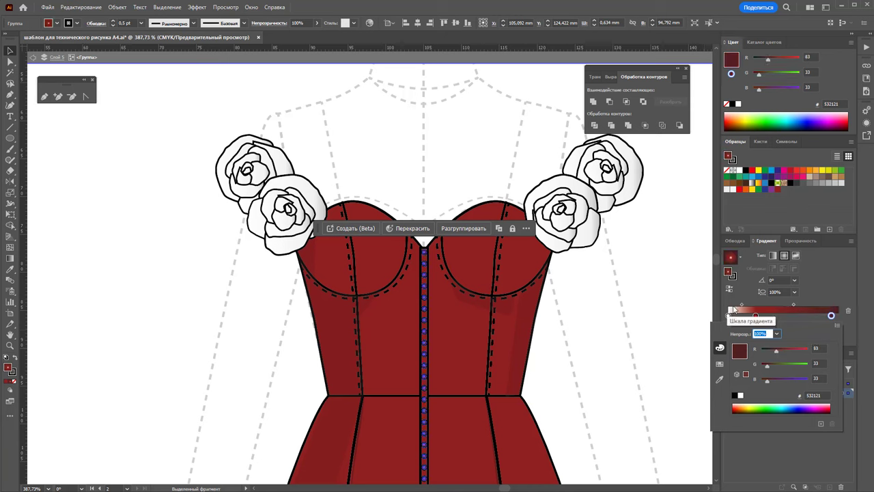
pyautogui.click(636, 295)
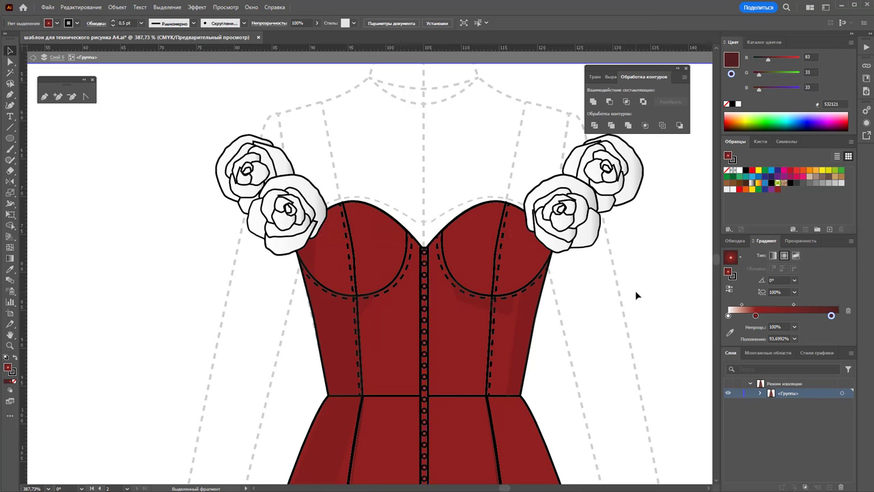
pyautogui.click(585, 236)
# Apply a gradient to all four roses, replacing the white stop with new red stops
pyautogui.keyDown('shift'); pyautogui.click(618, 186); pyautogui.keyUp('shift')
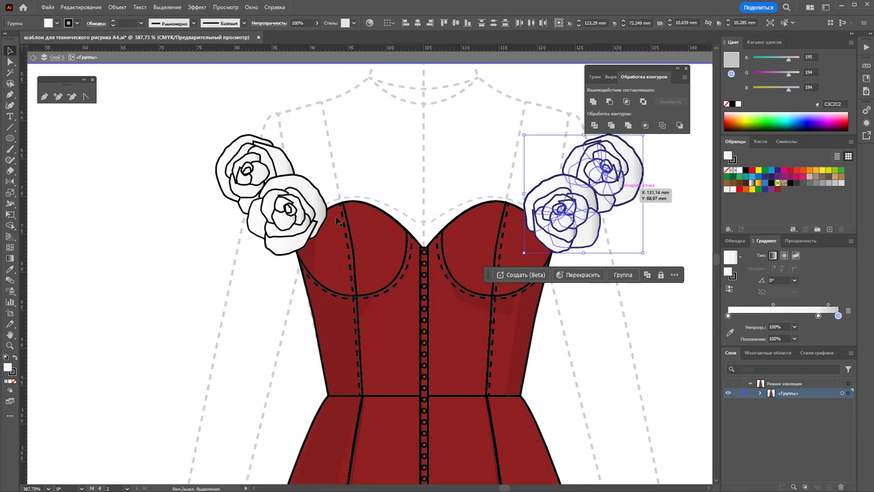
pyautogui.keyDown('shift'); pyautogui.click(290, 212); pyautogui.keyUp('shift')
pyautogui.keyDown('shift'); pyautogui.click(260, 168); pyautogui.keyUp('shift')
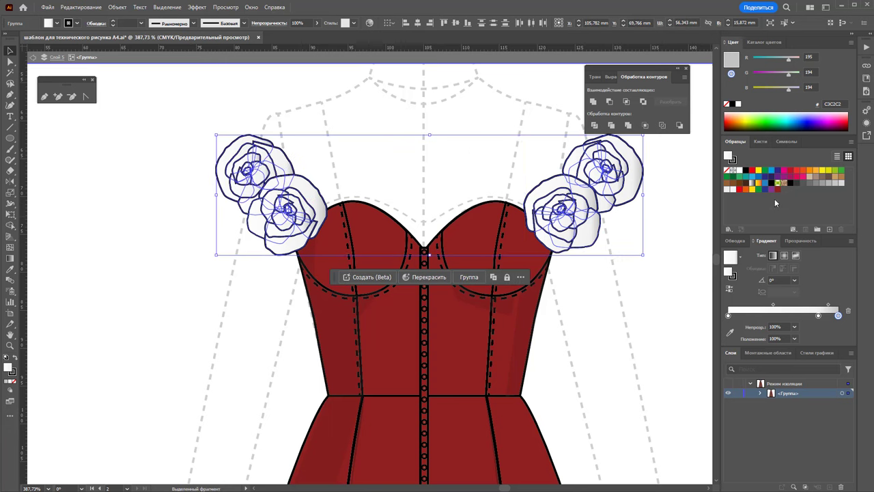
pyautogui.moveTo(805, 315); pyautogui.dragTo(840, 333)
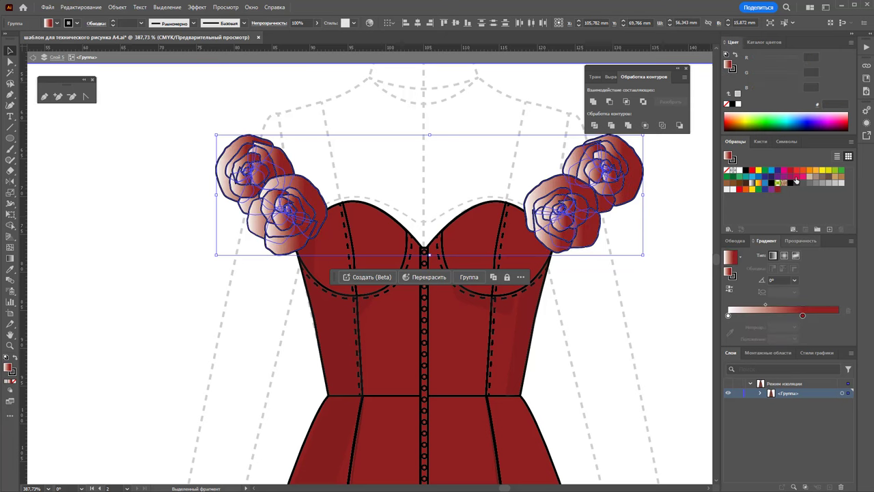
pyautogui.click(743, 313)
pyautogui.moveTo(728, 315); pyautogui.dragTo(749, 333)
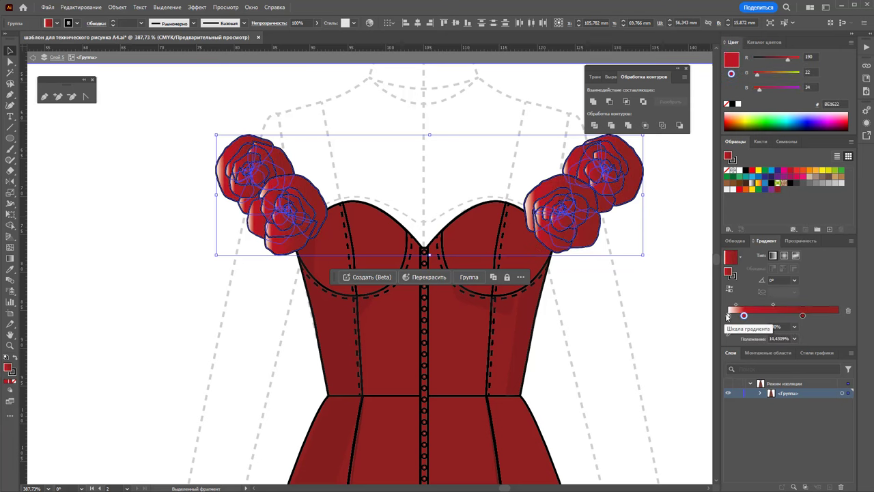
pyautogui.click(734, 316)
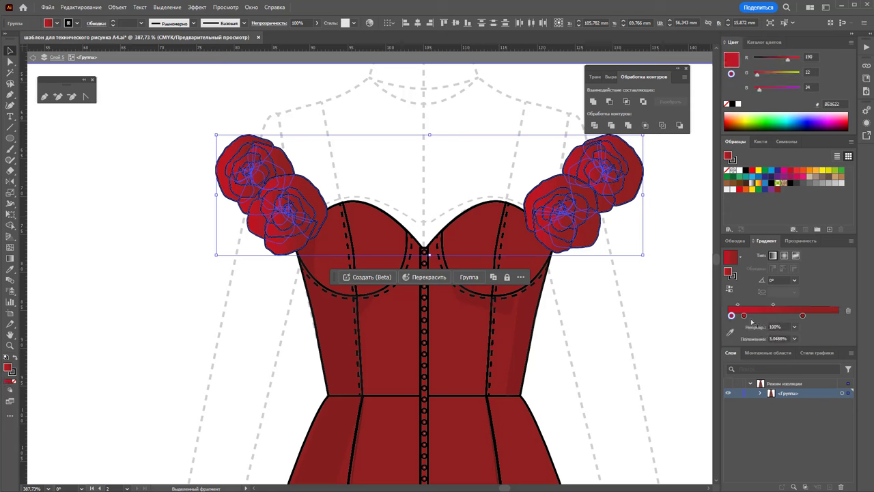
pyautogui.click(761, 316)
pyautogui.moveTo(747, 319); pyautogui.dragTo(739, 322)
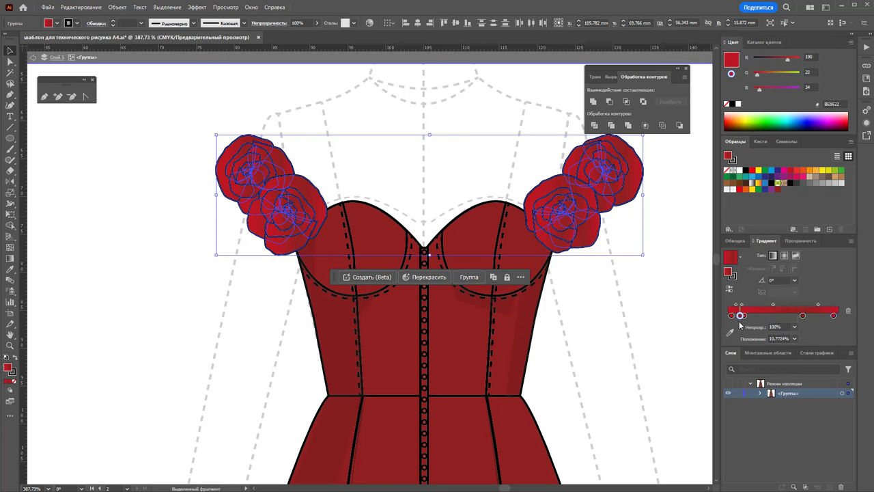
pyautogui.click(664, 284)
# Reposition the red stops along the rose gradient to refine the shading
pyautogui.click(572, 220)
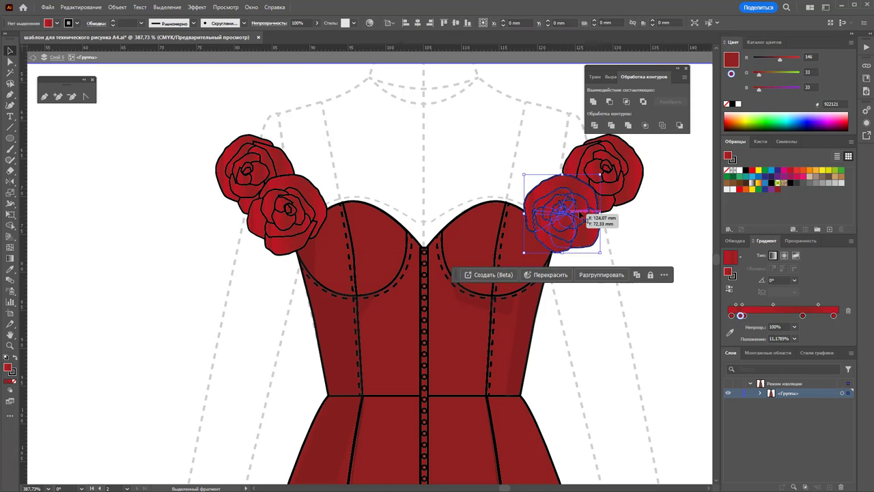
pyautogui.keyDown('shift'); pyautogui.click(630, 174); pyautogui.keyUp('shift')
pyautogui.keyDown('shift'); pyautogui.click(277, 204); pyautogui.keyUp('shift')
pyautogui.keyDown('shift'); pyautogui.click(256, 164); pyautogui.keyUp('shift')
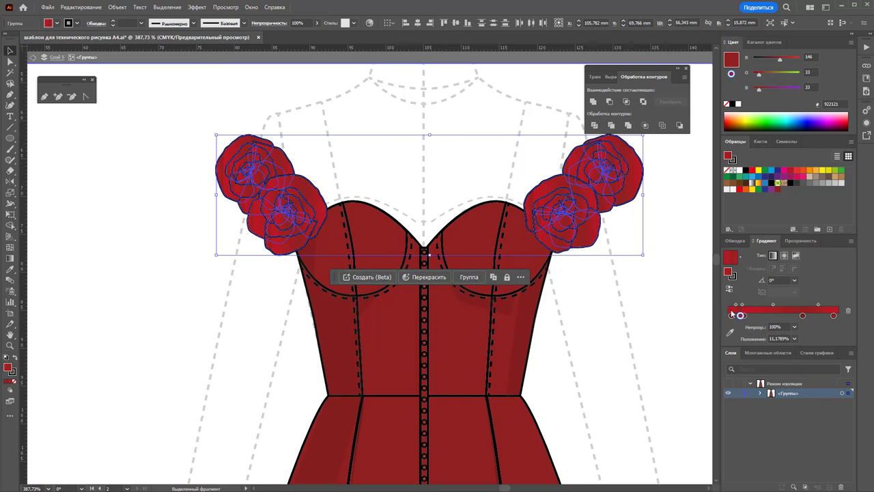
pyautogui.click(750, 320)
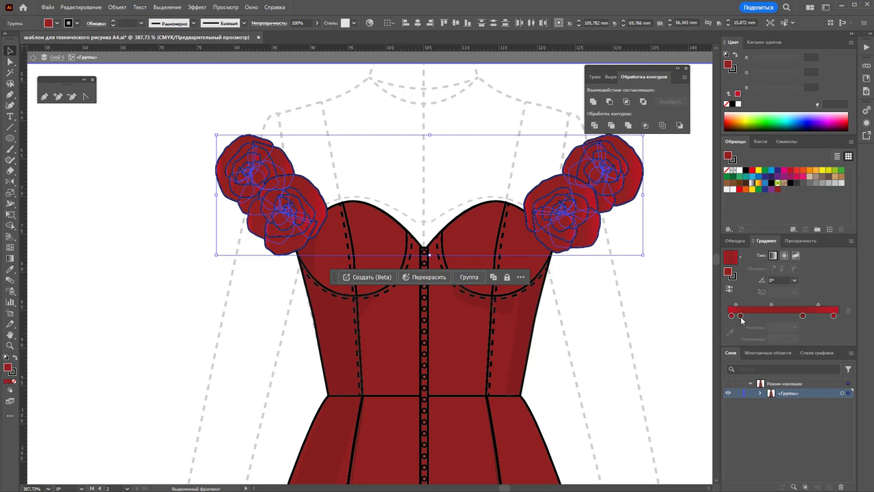
pyautogui.moveTo(742, 319); pyautogui.dragTo(760, 319)
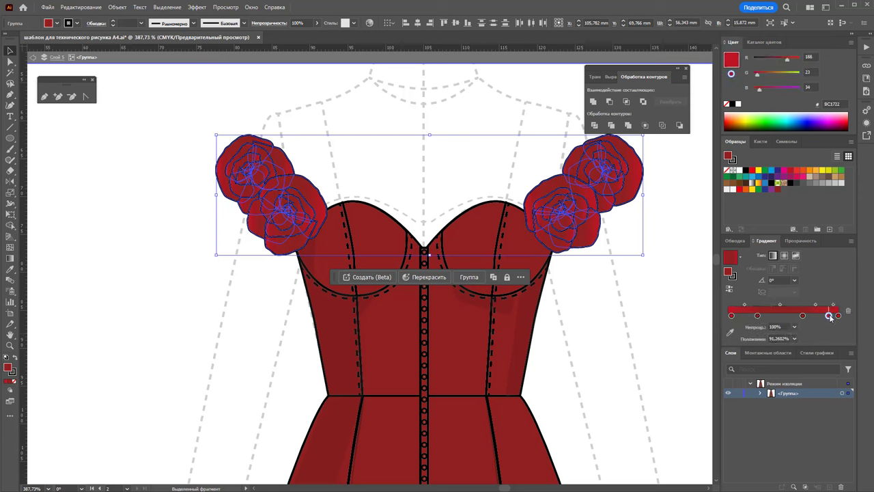
pyautogui.moveTo(828, 319); pyautogui.dragTo(782, 321)
pyautogui.click(640, 288)
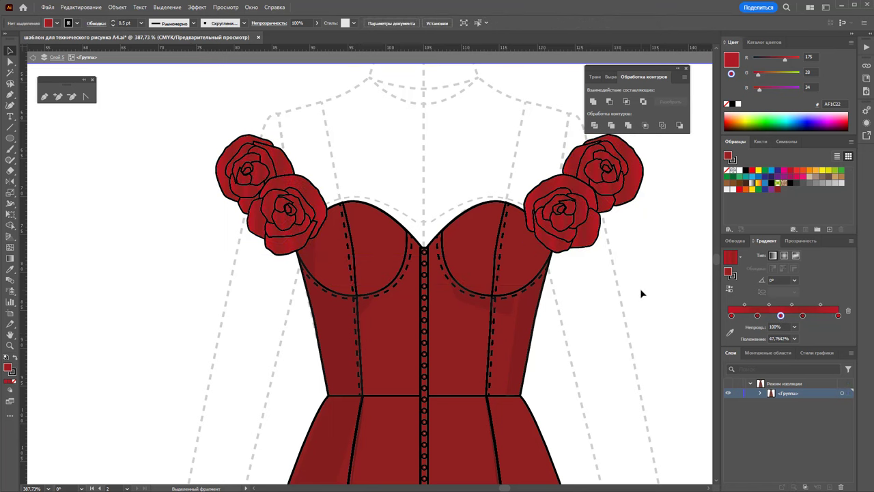
# Remove an extra stop from the rose gradient and exit corset isolation mode
pyautogui.click(586, 234)
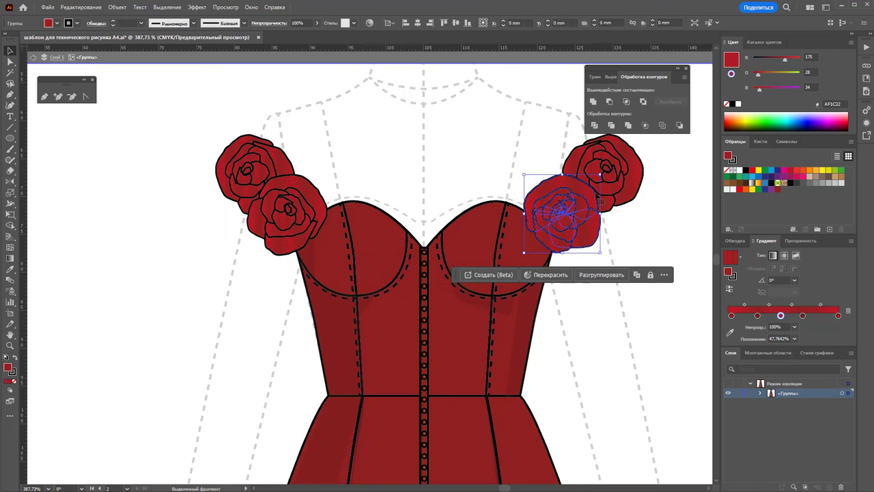
pyautogui.keyDown('shift'); pyautogui.click(316, 209); pyautogui.keyUp('shift')
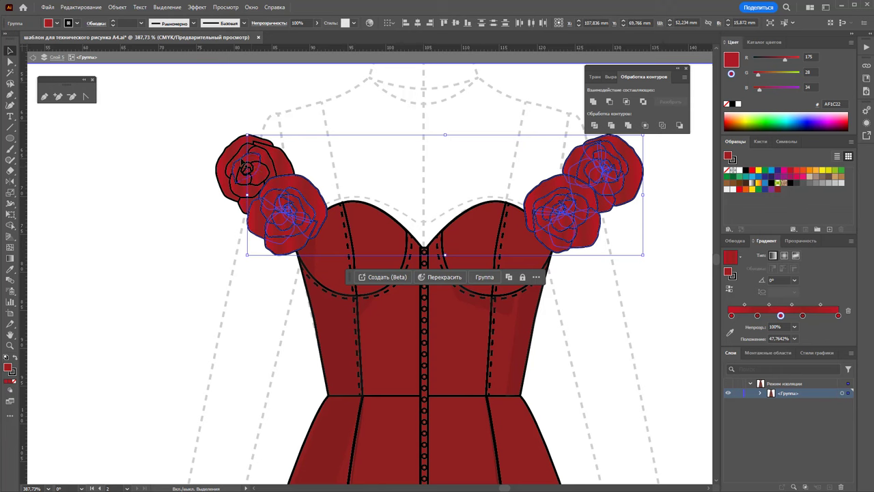
pyautogui.moveTo(757, 315); pyautogui.dragTo(764, 335)
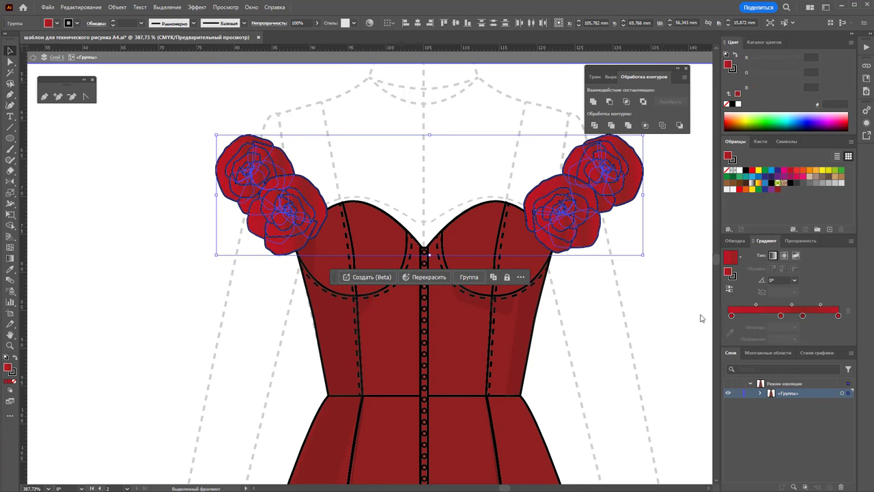
pyautogui.click(654, 332)
pyautogui.doubleClick(629, 335)
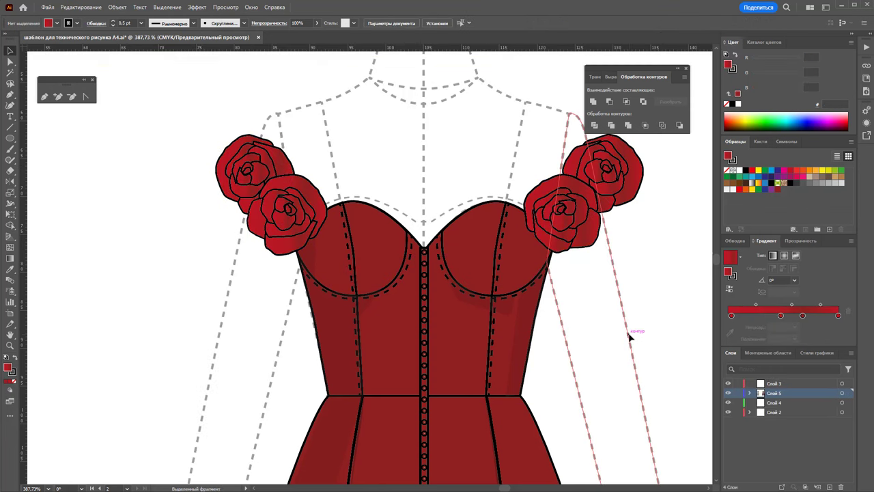
# Draw curved highlight shapes on the left and right cups with the Pen tool
pyautogui.click(44, 96)
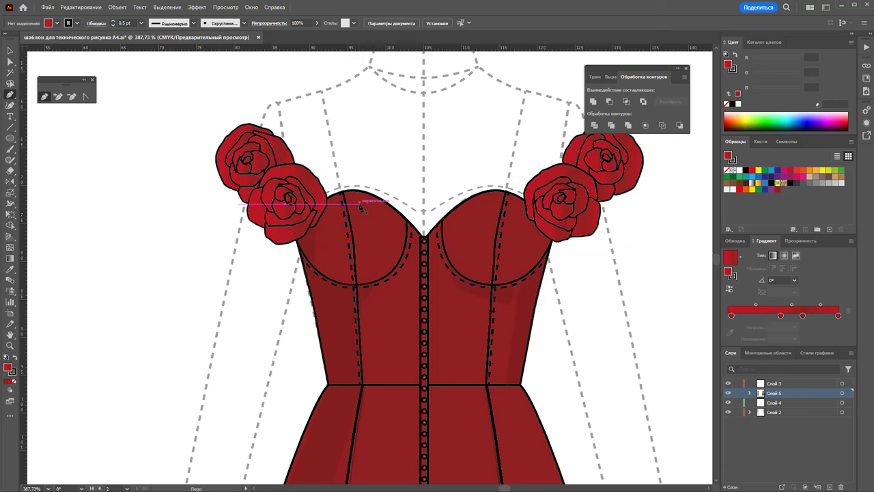
pyautogui.click(360, 205)
pyautogui.moveTo(390, 256); pyautogui.dragTo(374, 232)
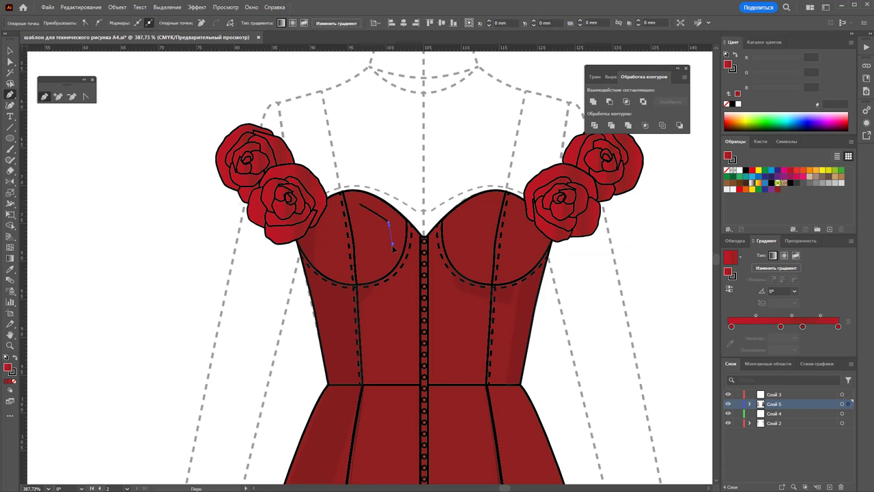
pyautogui.click(360, 205)
pyautogui.moveTo(461, 224); pyautogui.dragTo(492, 203)
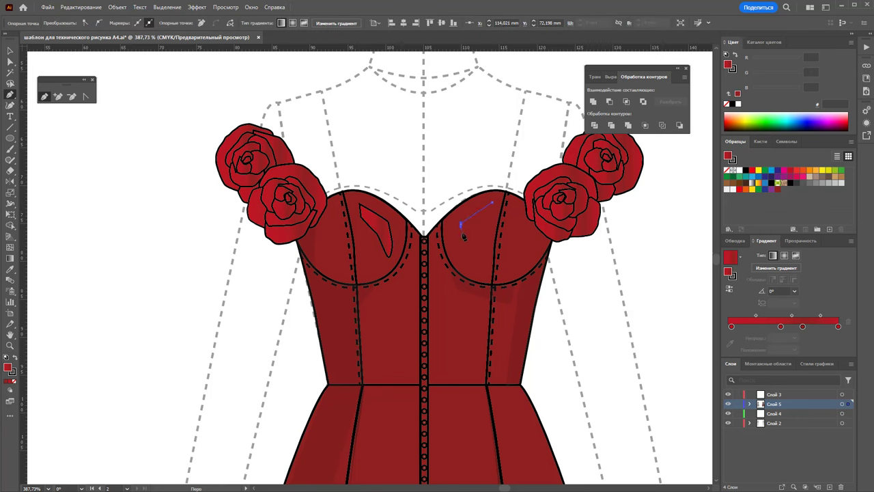
pyautogui.click(472, 246)
pyautogui.click(491, 203)
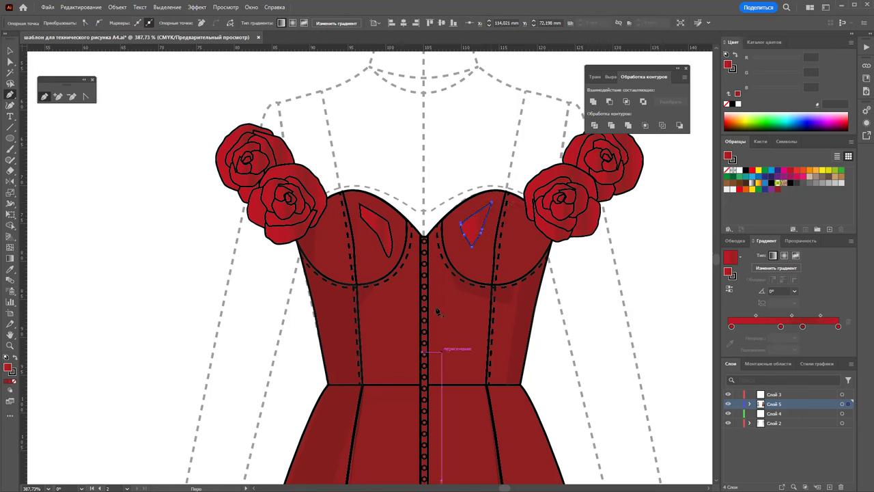
# Draw the right and left lower-bodice highlight shapes beside the button placket
pyautogui.click(445, 286)
pyautogui.click(443, 372)
pyautogui.click(471, 347)
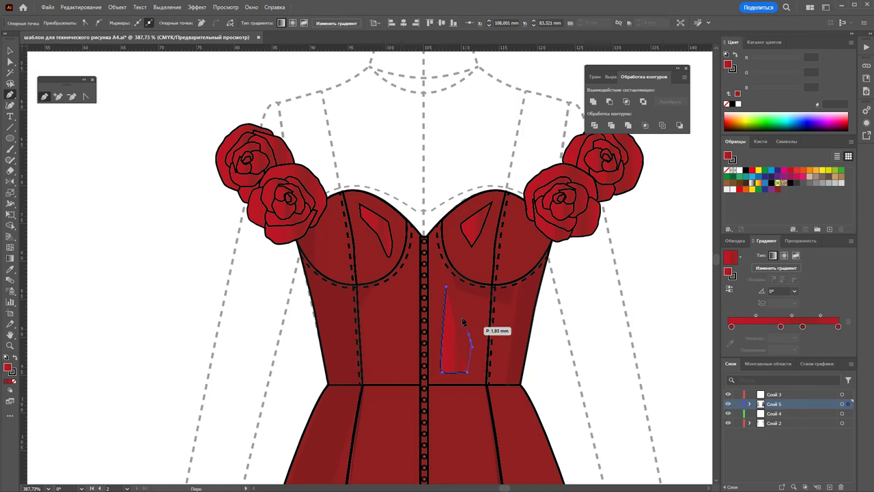
pyautogui.click(445, 287)
pyautogui.click(400, 293)
pyautogui.click(374, 309)
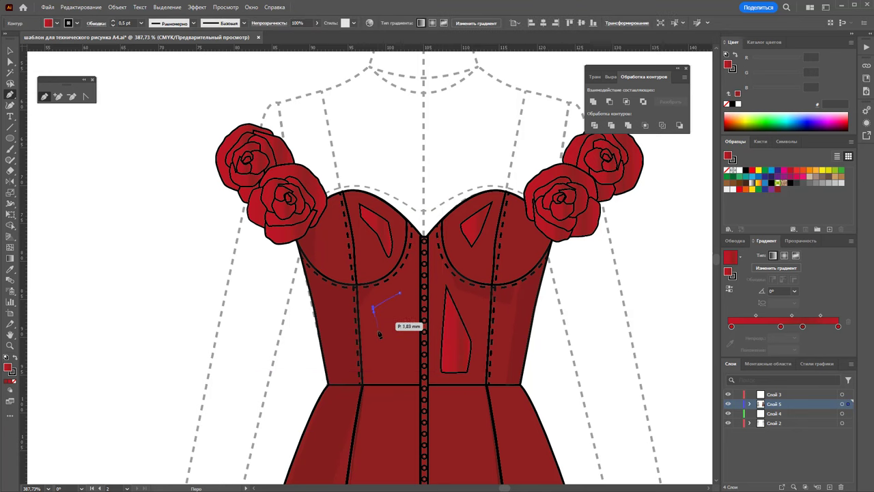
pyautogui.click(379, 376)
pyautogui.click(407, 372)
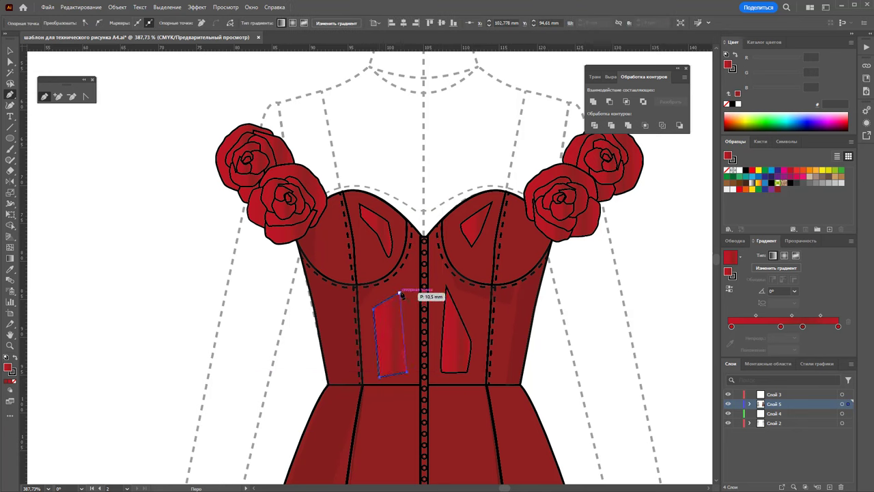
pyautogui.click(401, 295)
# Select all four bodice highlights together
pyautogui.click(10, 51)
pyautogui.keyDown('shift'); pyautogui.click(441, 340); pyautogui.keyUp('shift')
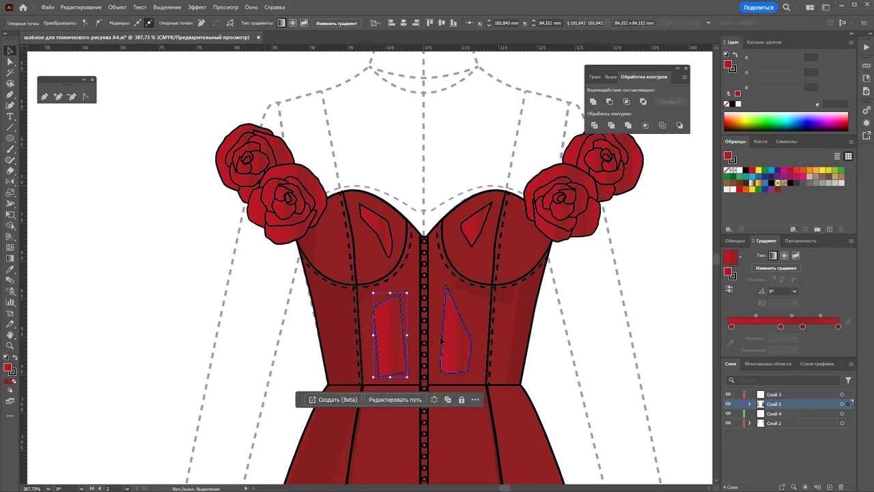
pyautogui.keyDown('shift'); pyautogui.click(376, 220); pyautogui.keyUp('shift')
pyautogui.keyDown('shift'); pyautogui.click(476, 220); pyautogui.keyUp('shift')
# Group the four highlights, remove their stroke and fill them with solid red BE1622
pyautogui.hotkey('ctrl', 'g')
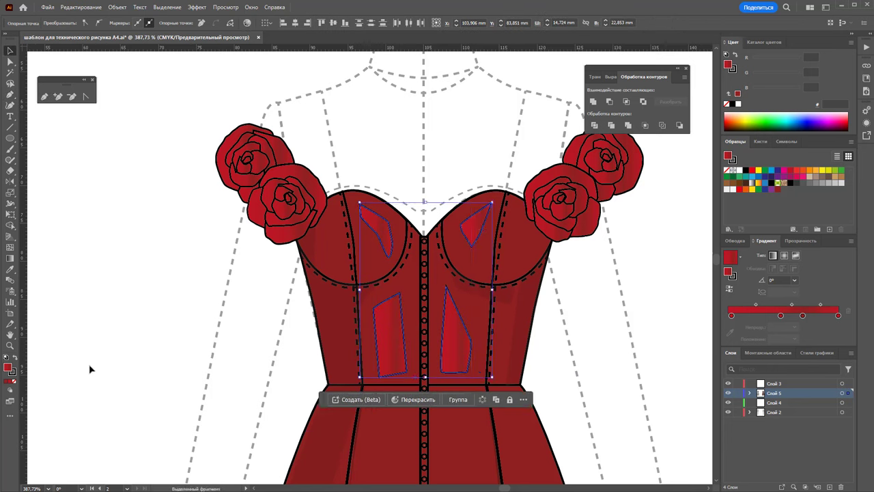
pyautogui.click(15, 379)
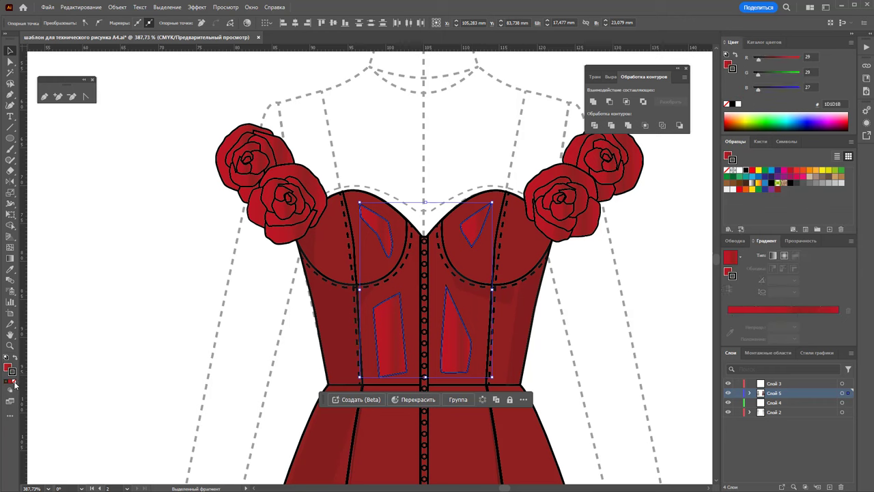
pyautogui.press('.')
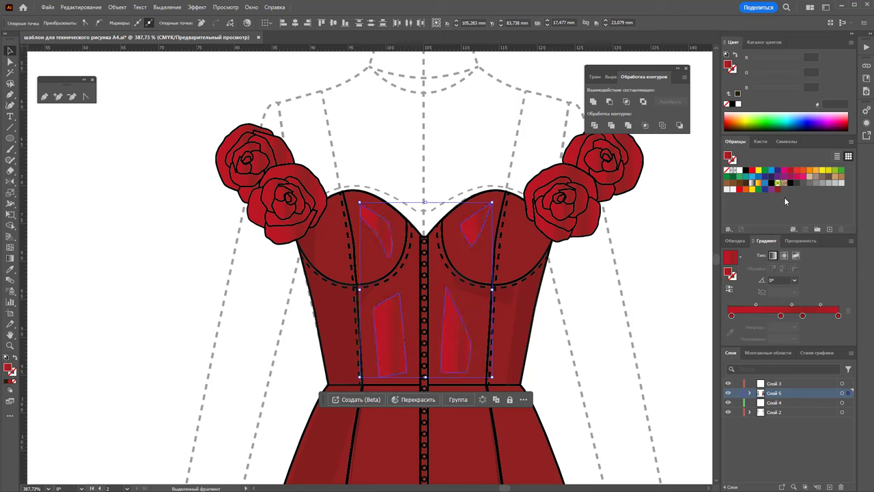
pyautogui.click(791, 170)
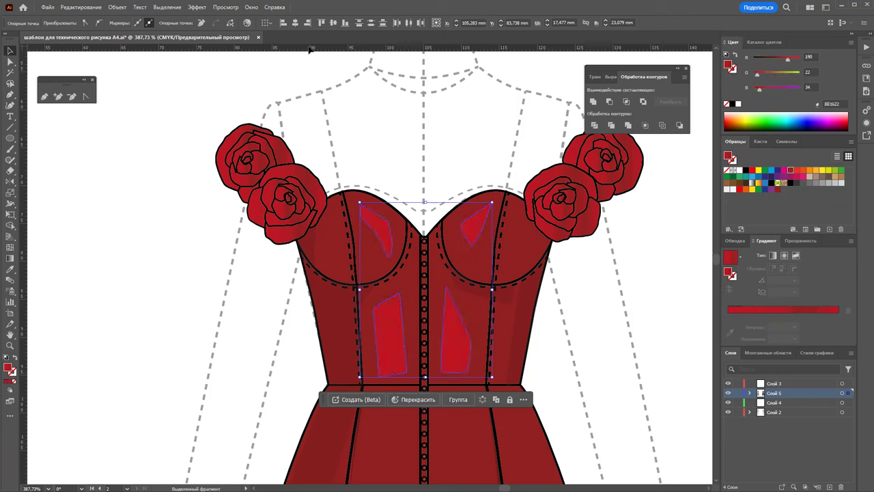
# Try a Gaussian Blur on the highlights, then undo it
pyautogui.click(198, 7)
pyautogui.moveTo(212, 181)
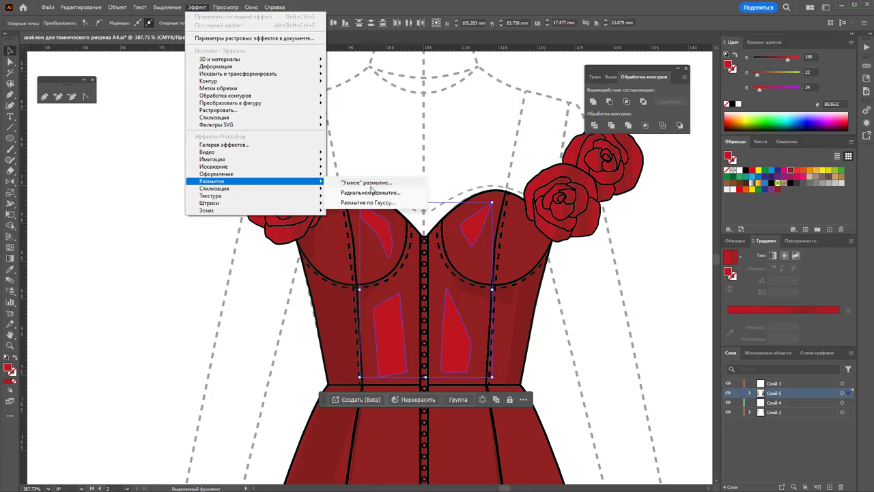
pyautogui.click(368, 202)
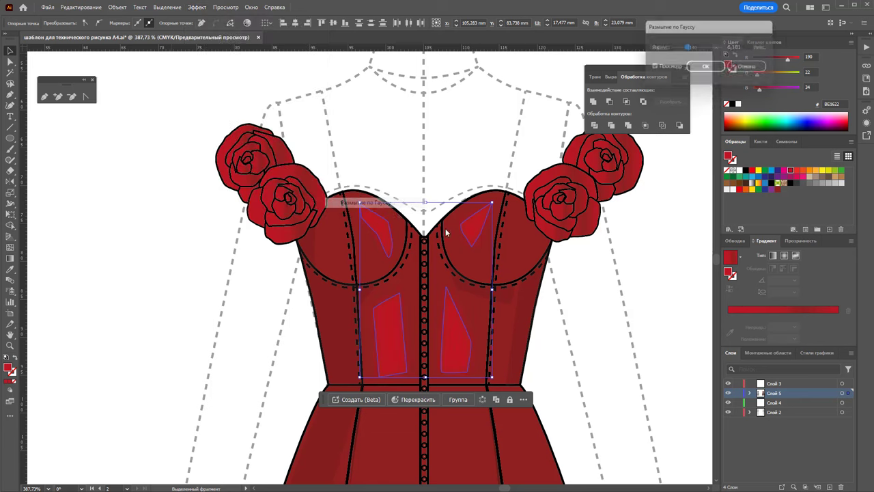
pyautogui.click(716, 70)
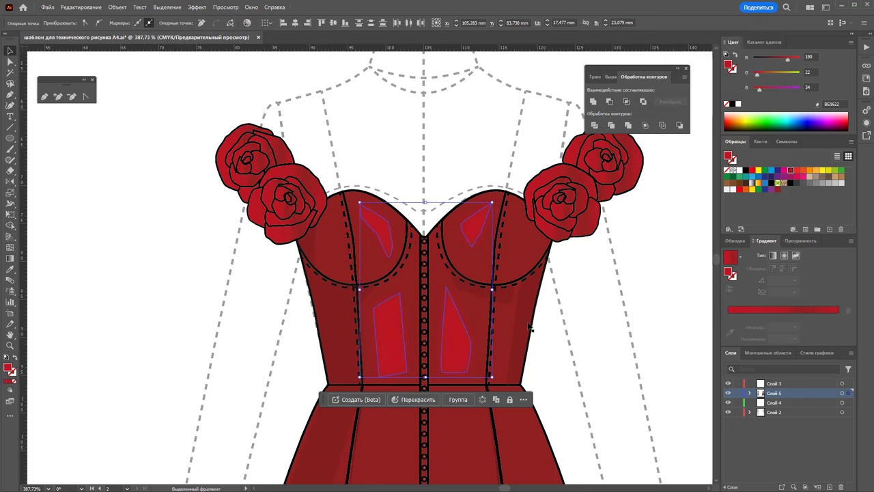
pyautogui.click(404, 152)
pyautogui.click(388, 225)
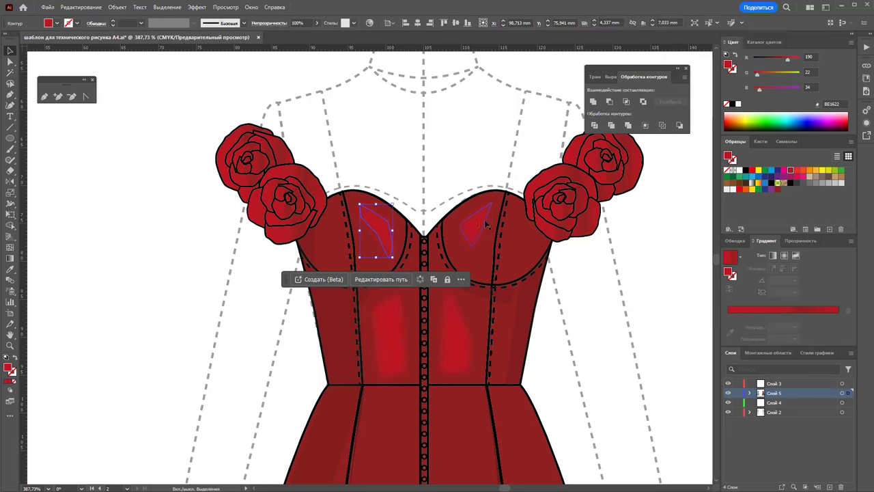
pyautogui.hotkey('ctrl', 'z')
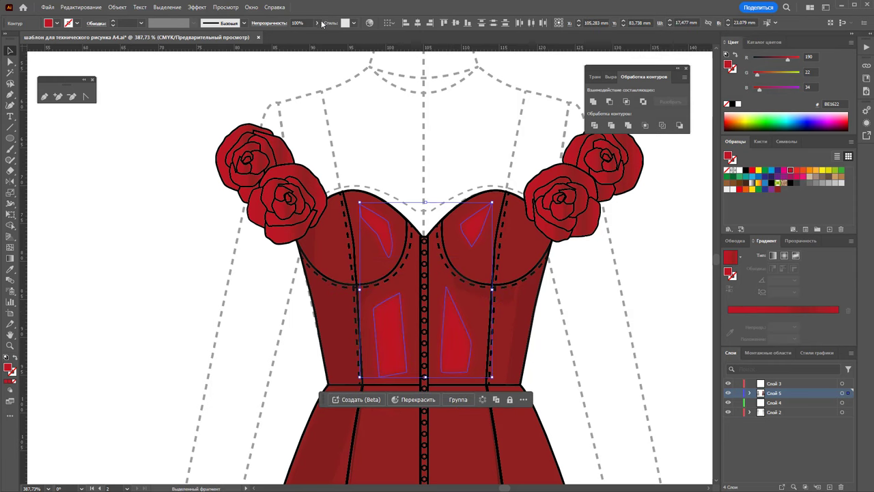
# Set the highlights' opacity to 26% and zoom out from the bodice
pyautogui.click(323, 24)
pyautogui.moveTo(319, 34); pyautogui.dragTo(292, 34)
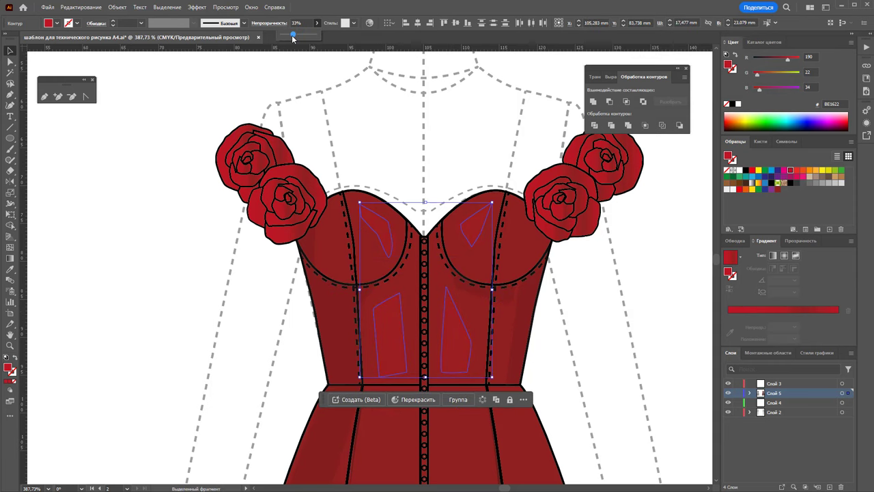
pyautogui.click(430, 102)
pyautogui.press('z')
pyautogui.keyDown('alt'); pyautogui.click(448, 371); pyautogui.keyUp('alt')
# Draw a long highlight shape down the right skirt panel from waist to hem
pyautogui.keyDown('alt'); pyautogui.click(387, 348); pyautogui.keyUp('alt')
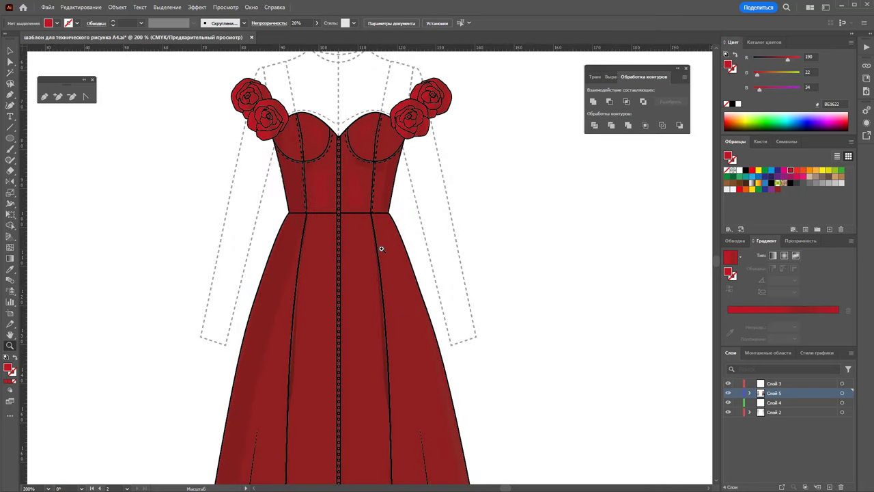
pyautogui.keyDown('alt'); pyautogui.click(344, 267); pyautogui.keyUp('alt')
pyautogui.scroll(-1, 416, 314)
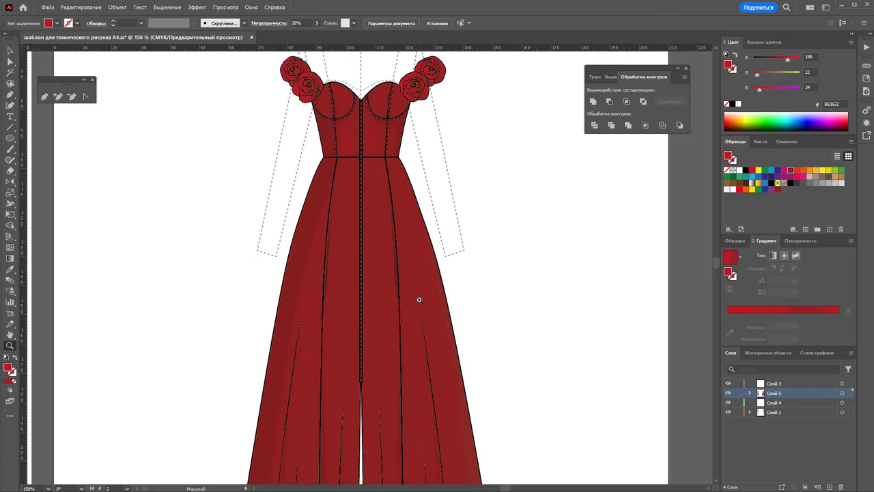
pyautogui.click(44, 96)
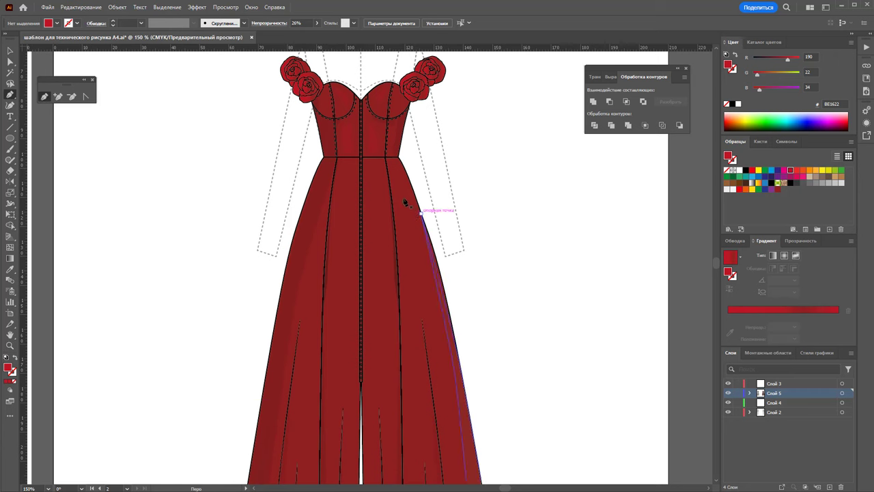
pyautogui.click(402, 179)
pyautogui.click(433, 294)
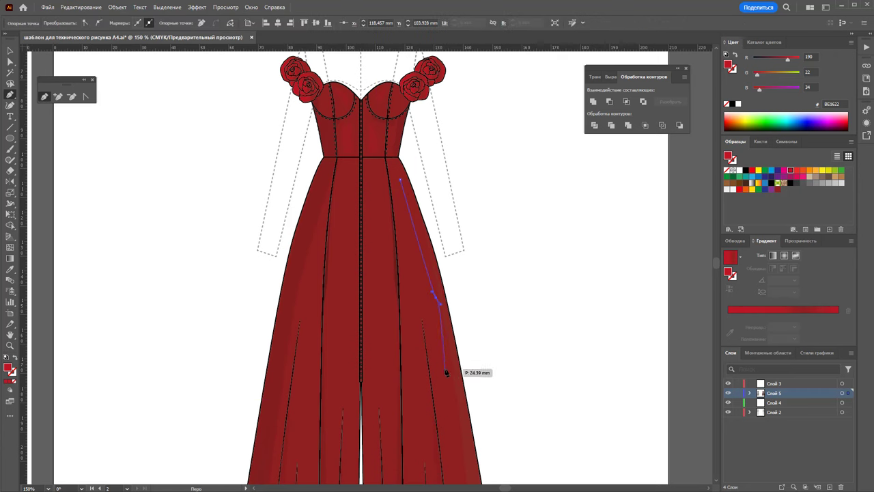
pyautogui.scroll(-2, 464, 396)
pyautogui.click(474, 441)
pyautogui.scroll(-2, 485, 452)
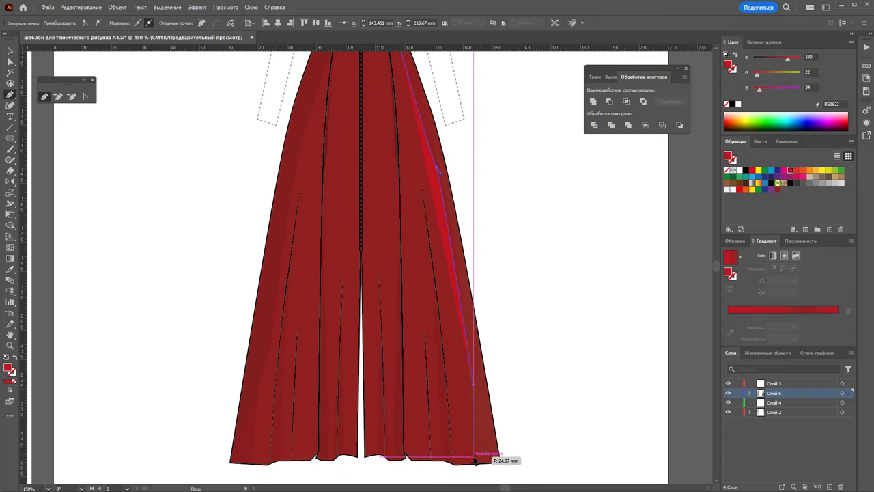
pyautogui.click(464, 461)
pyautogui.click(441, 241)
pyautogui.click(436, 215)
pyautogui.click(433, 190)
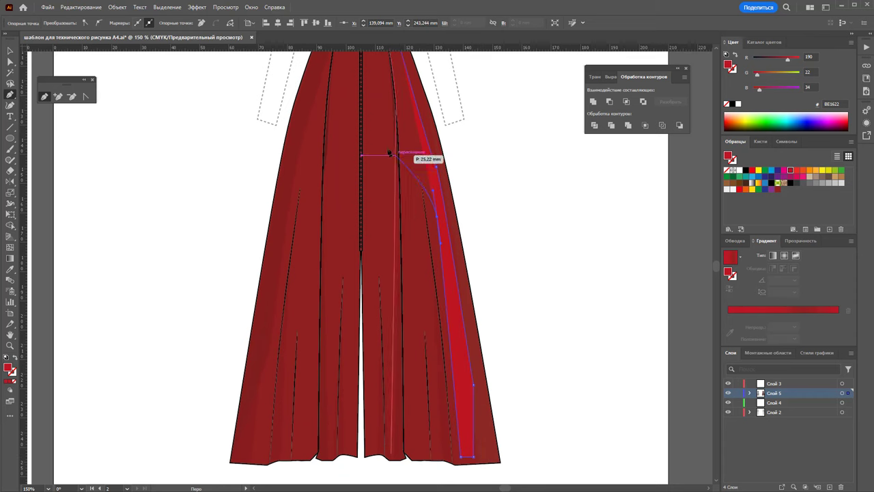
pyautogui.scroll(2, 396, 150)
pyautogui.click(400, 103)
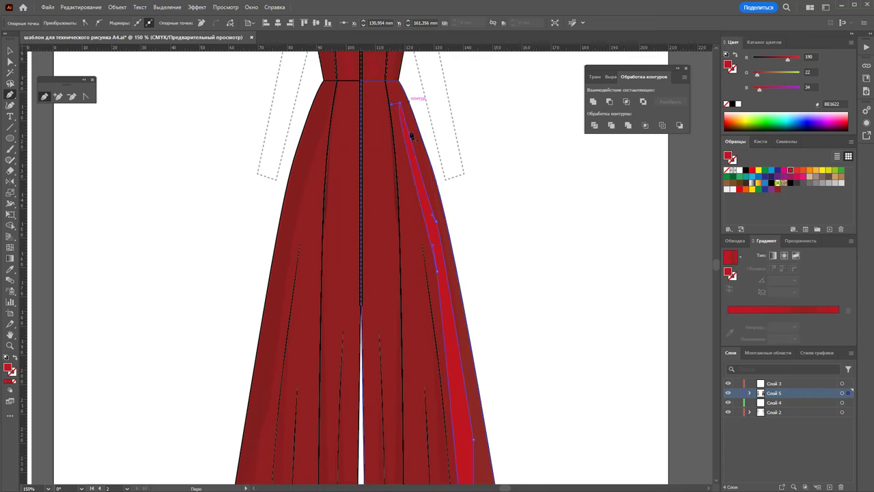
# Draw a narrow highlight strip on the right skirt running to the hem
pyautogui.scroll(-2, 424, 299)
pyautogui.click(411, 179)
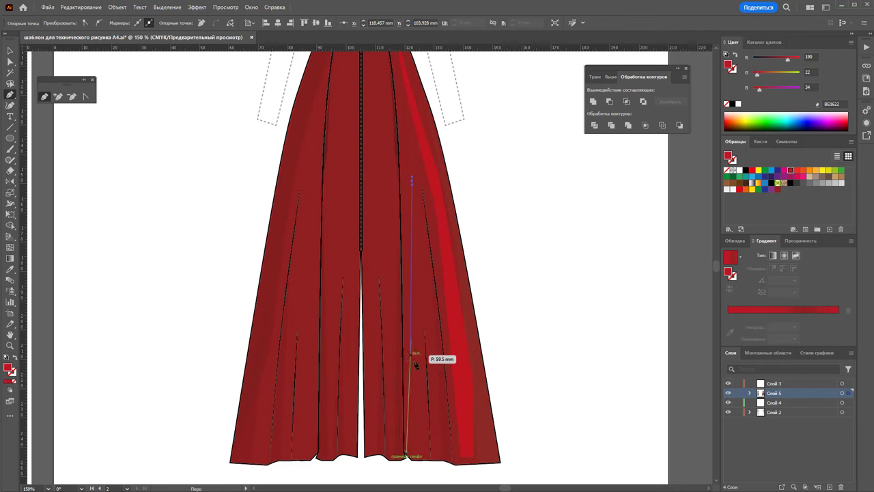
pyautogui.click(418, 455)
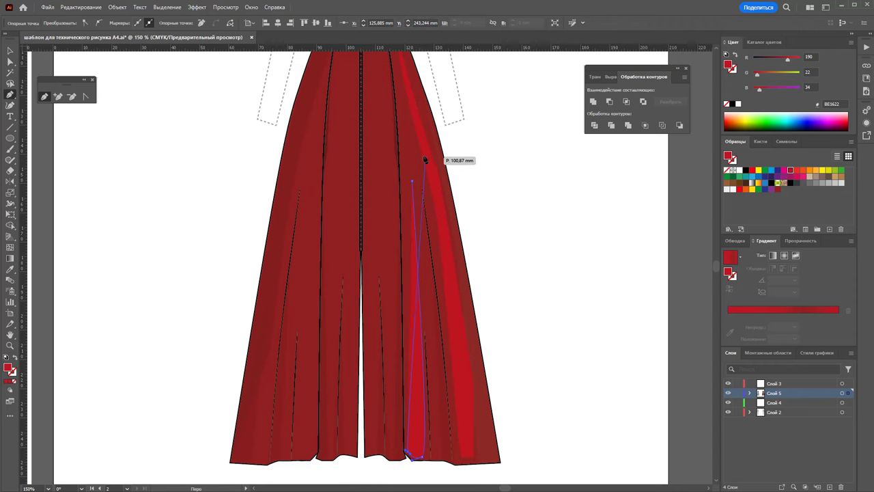
pyautogui.click(413, 182)
pyautogui.scroll(2, 413, 181)
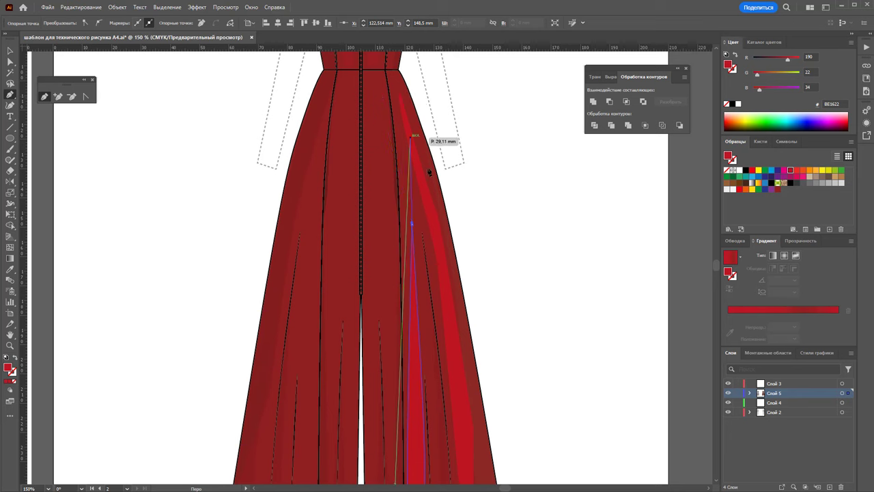
pyautogui.keyDown('ctrl'); pyautogui.click(414, 226); pyautogui.keyUp('ctrl')
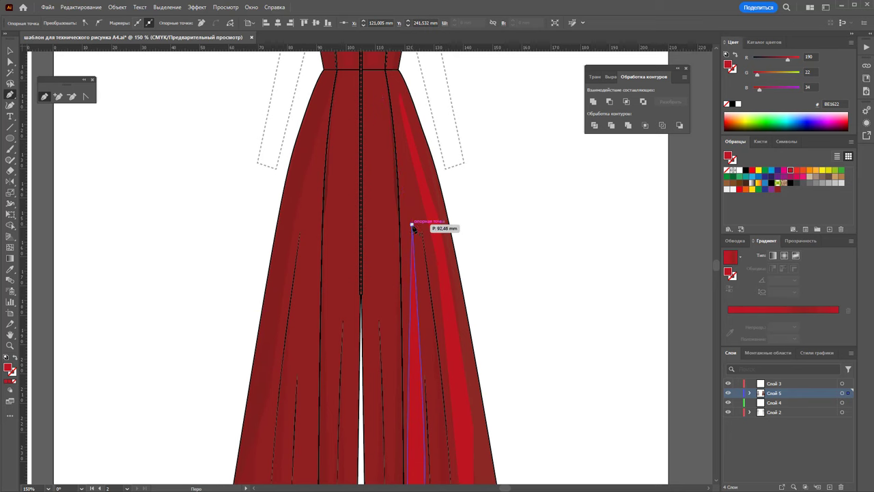
# Draw a highlight beside the centre-front seam from waist to hem
pyautogui.click(383, 77)
pyautogui.scroll(-3, 385, 266)
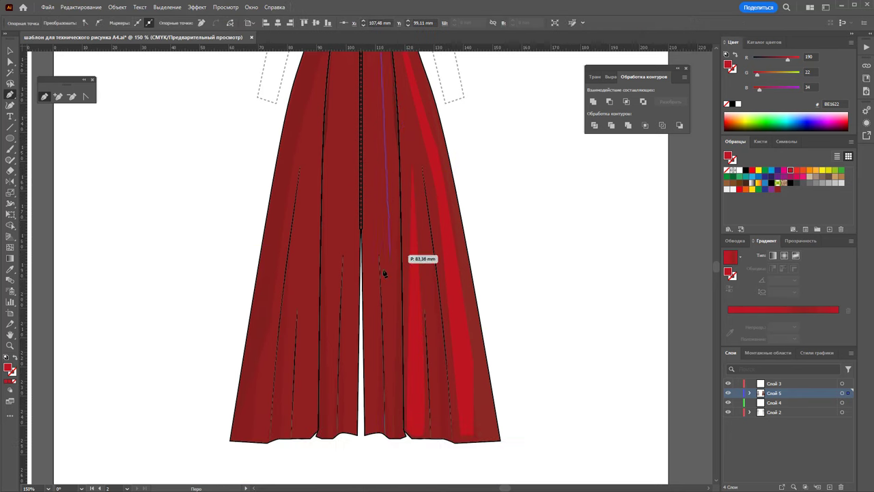
pyautogui.click(390, 431)
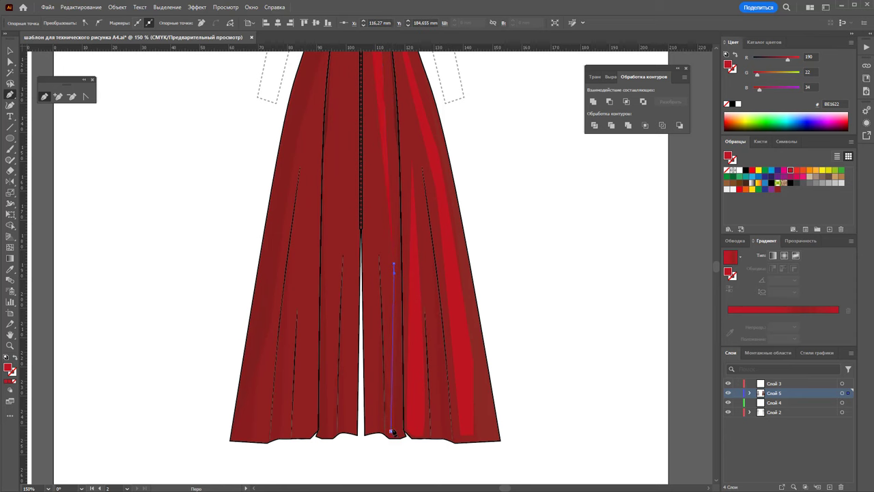
pyautogui.click(383, 215)
pyautogui.scroll(3, 383, 123)
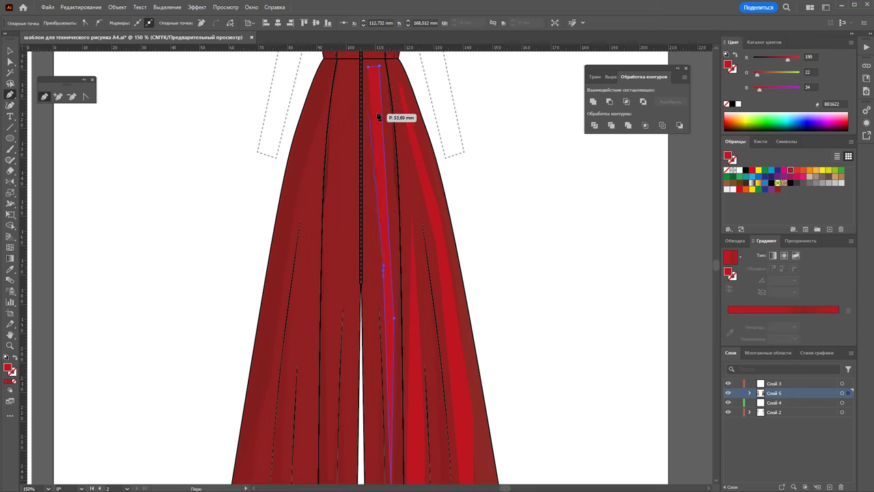
pyautogui.click(369, 70)
# Draw a curved highlight shape down the left skirt panel
pyautogui.click(352, 82)
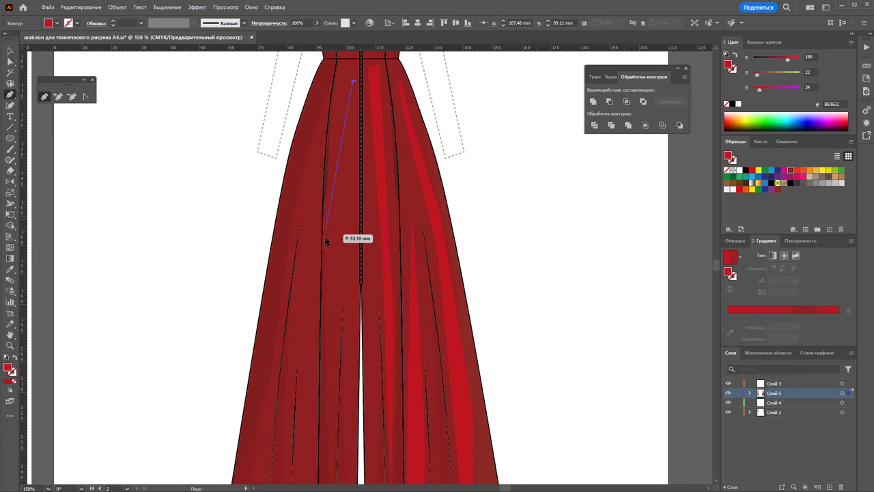
pyautogui.click(332, 248)
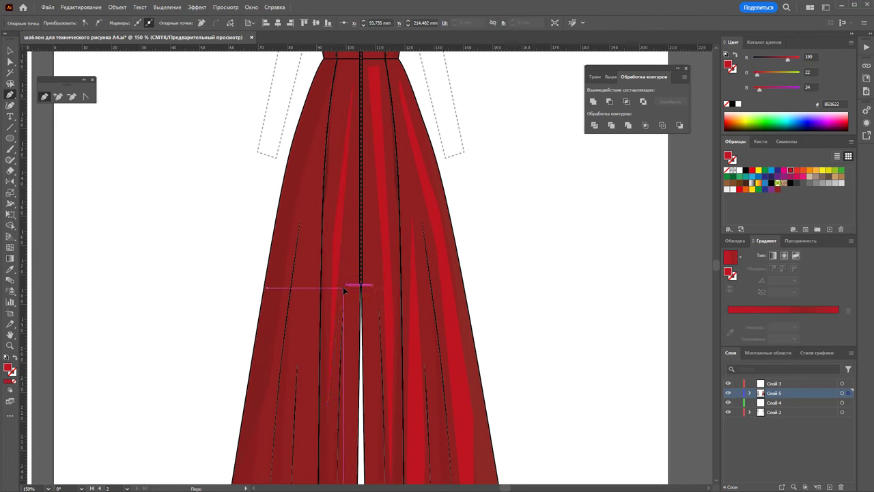
pyautogui.moveTo(344, 290); pyautogui.dragTo(348, 437)
pyautogui.moveTo(327, 406); pyautogui.dragTo(352, 252)
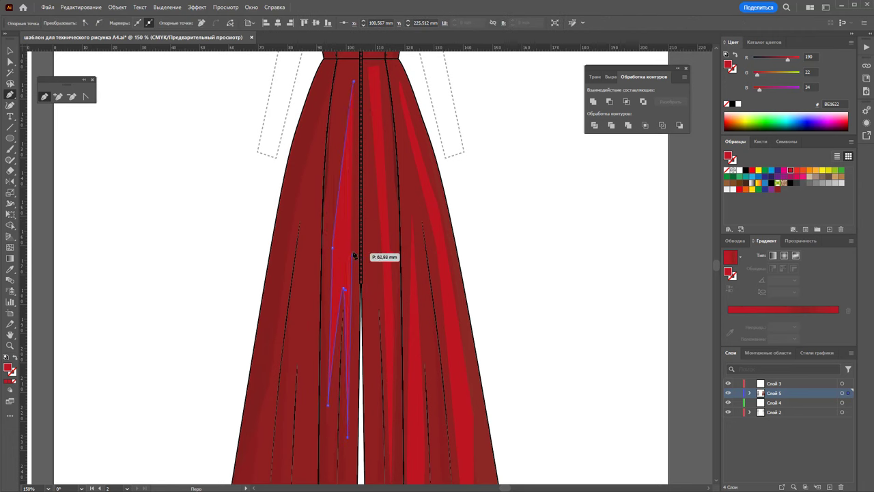
pyautogui.click(354, 82)
# Draw the narrow left-skirt fold shape, closing it at its top point
pyautogui.scroll(-2, 322, 163)
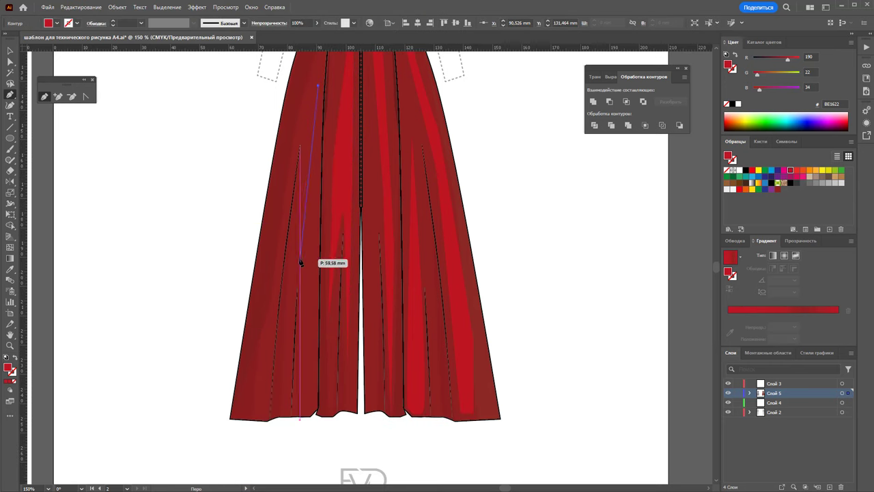
pyautogui.moveTo(300, 264)
pyautogui.mouseDown()
pyautogui.moveTo(303, 415)
pyautogui.moveTo(313, 381)
pyautogui.mouseUp()
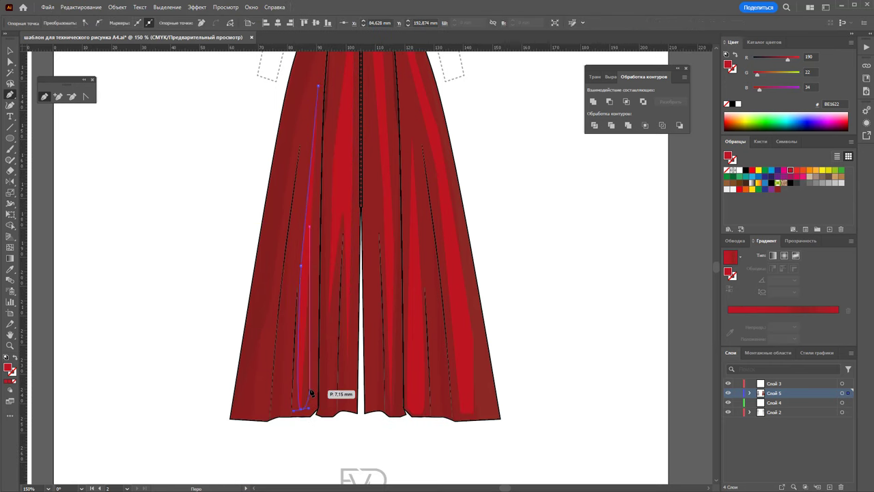
pyautogui.scroll(2, 308, 376)
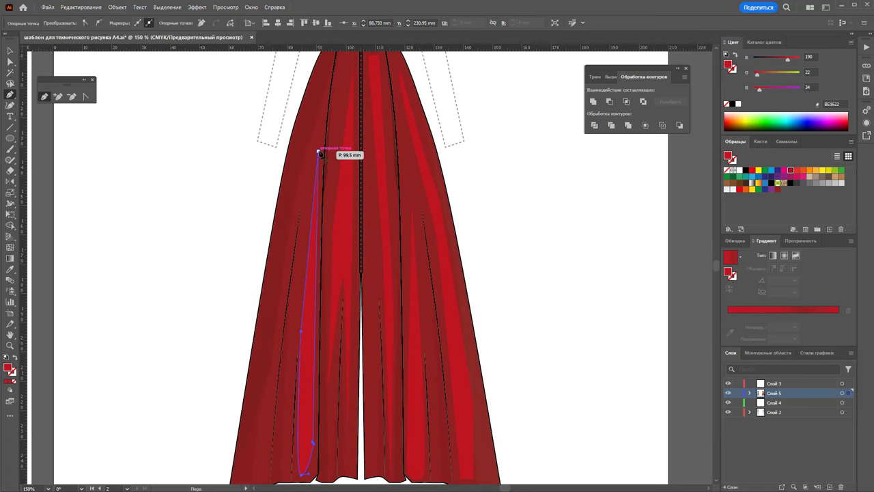
pyautogui.click(316, 153)
pyautogui.scroll(4, 448, 171)
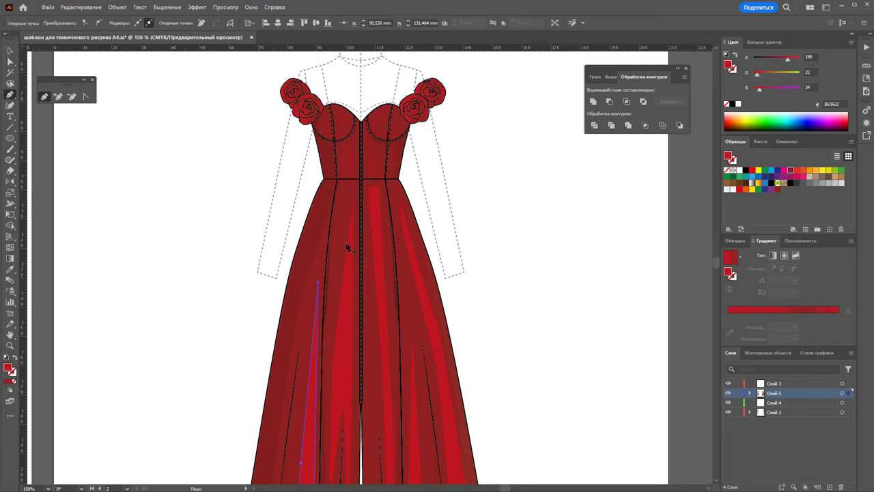
# Apply a 6.181 px Gaussian Blur to the selected skirt fold shapes
pyautogui.click(11, 52)
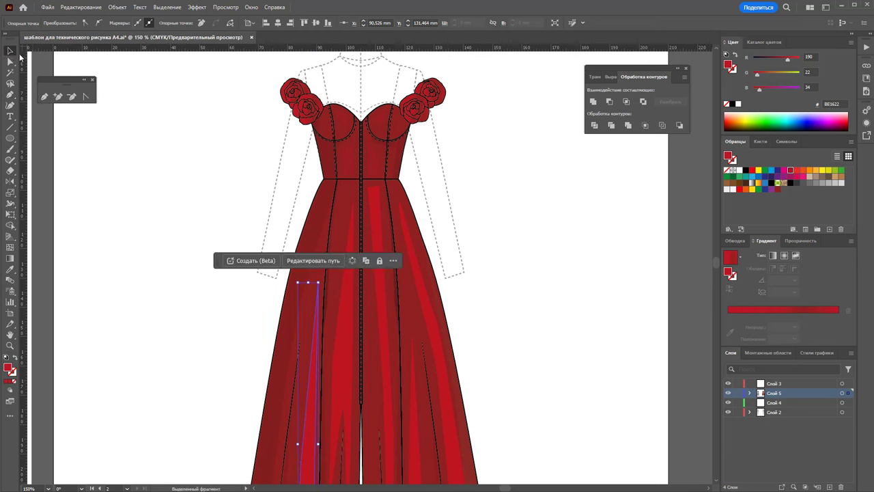
pyautogui.click(348, 358)
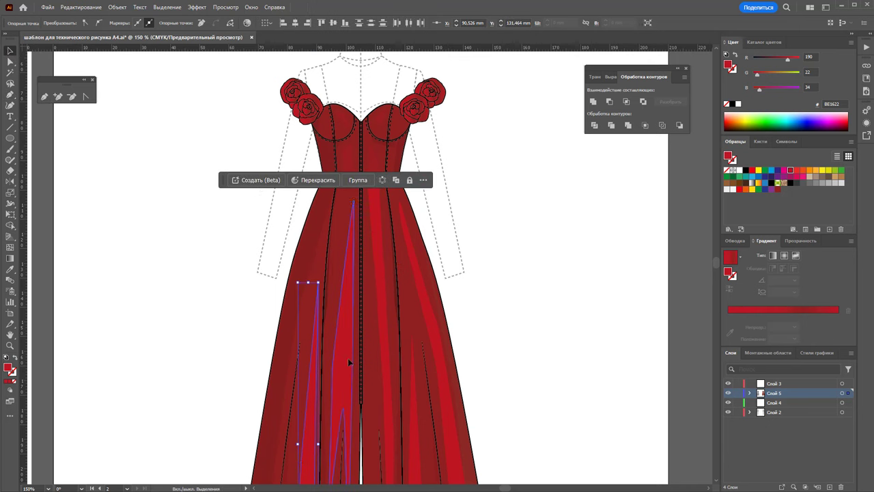
pyautogui.keyDown('shift'); pyautogui.click(414, 407); pyautogui.keyUp('shift')
pyautogui.keyDown('shift'); pyautogui.click(444, 400); pyautogui.keyUp('shift')
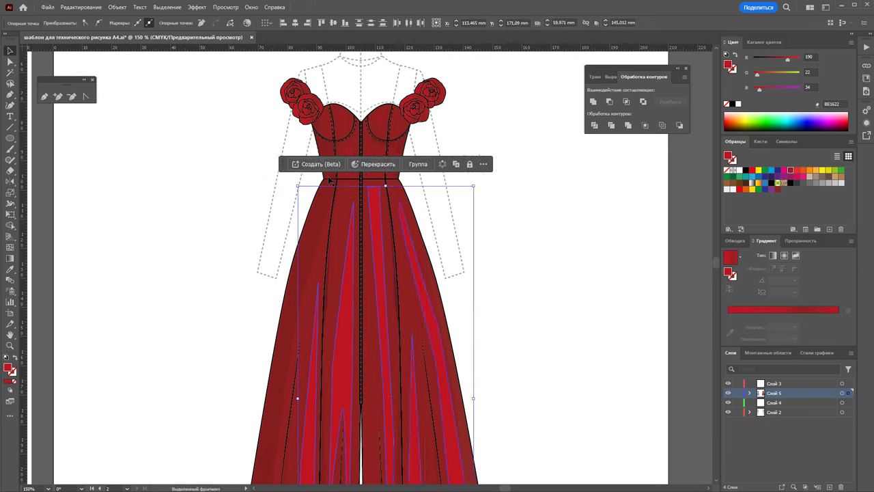
pyautogui.click(196, 8)
pyautogui.moveTo(212, 181)
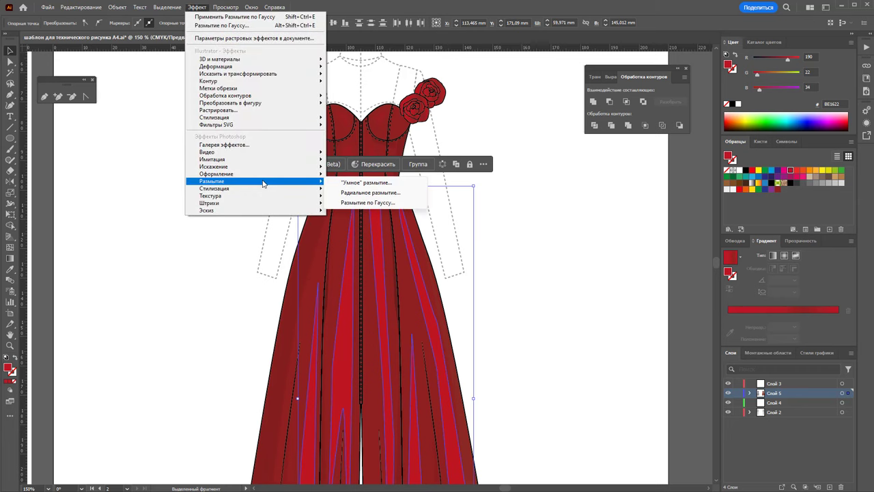
pyautogui.click(358, 203)
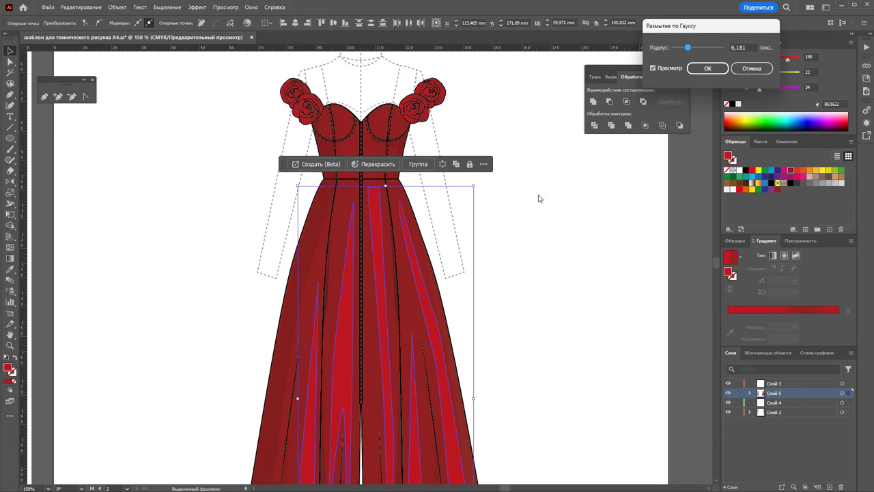
pyautogui.click(703, 69)
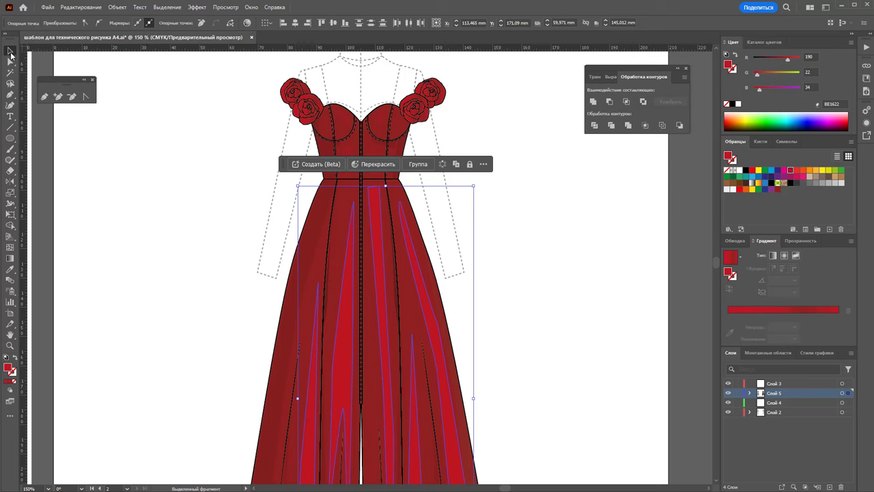
# Fade the two skirt fold groups to low opacity
pyautogui.click(10, 52)
pyautogui.click(314, 379)
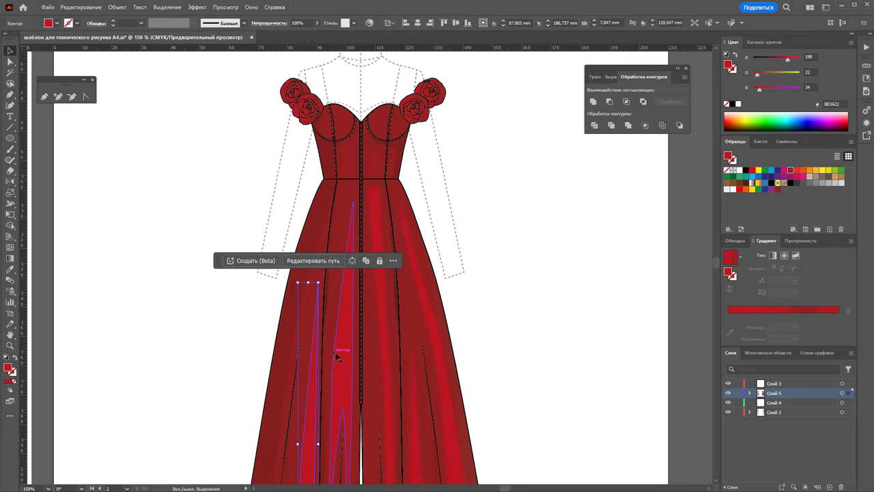
pyautogui.keyDown('shift'); pyautogui.click(403, 399); pyautogui.keyUp('shift')
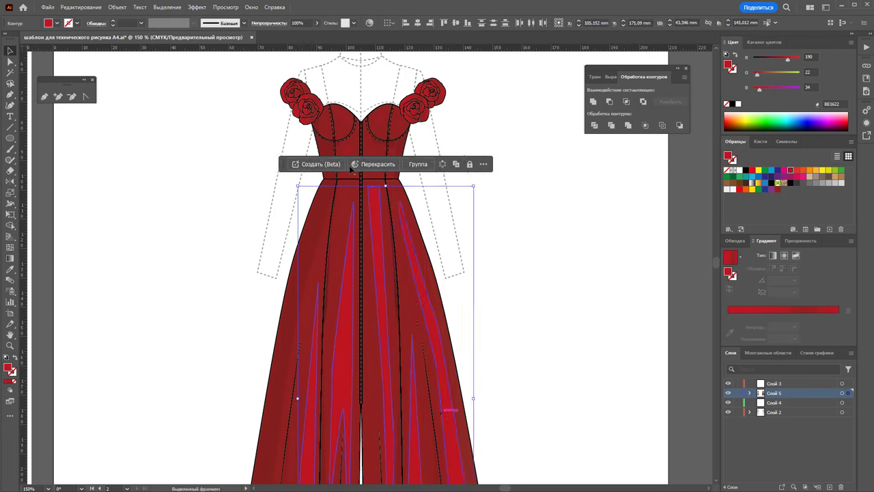
pyautogui.click(317, 23)
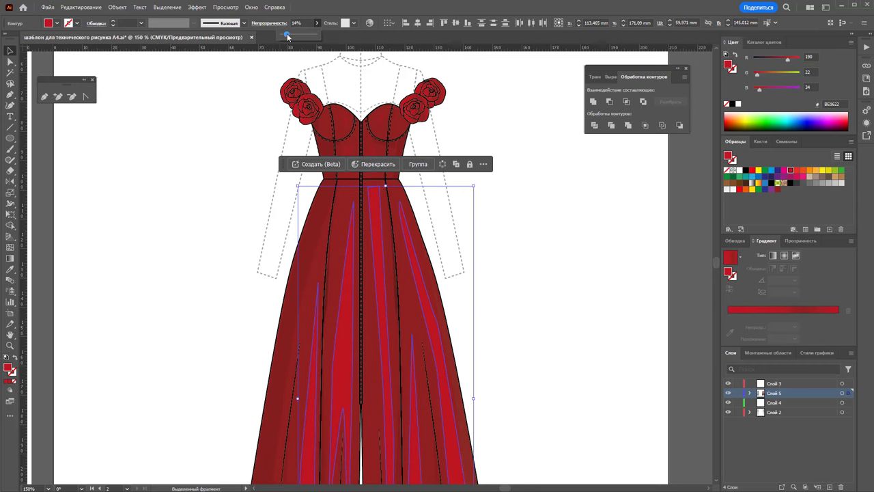
pyautogui.moveTo(290, 36); pyautogui.dragTo(296, 36)
pyautogui.click(504, 272)
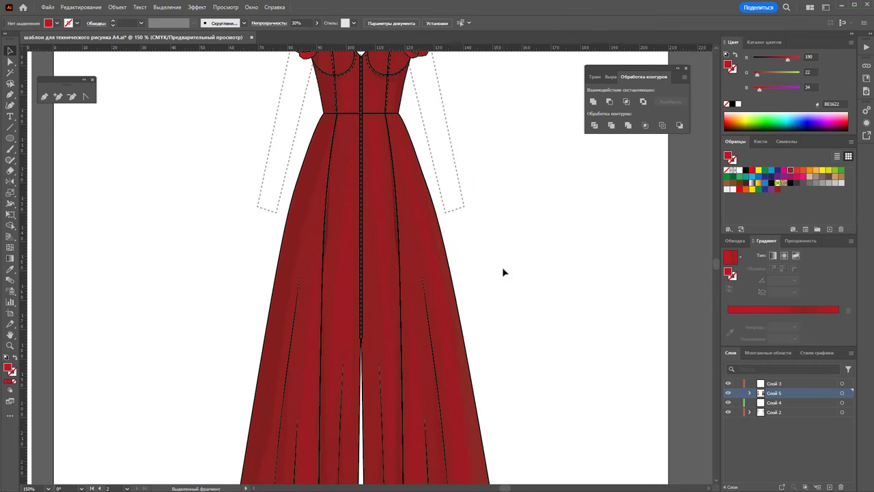
# Lower the left narrow fold's opacity to 13% and check the right fold's opacity
pyautogui.click(320, 397)
pyautogui.click(317, 23)
pyautogui.moveTo(299, 36); pyautogui.dragTo(287, 36)
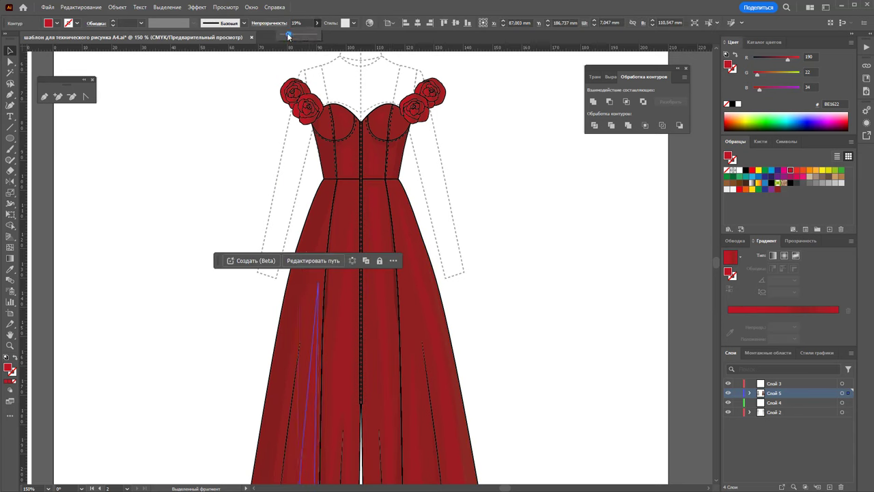
pyautogui.click(509, 323)
pyautogui.click(415, 390)
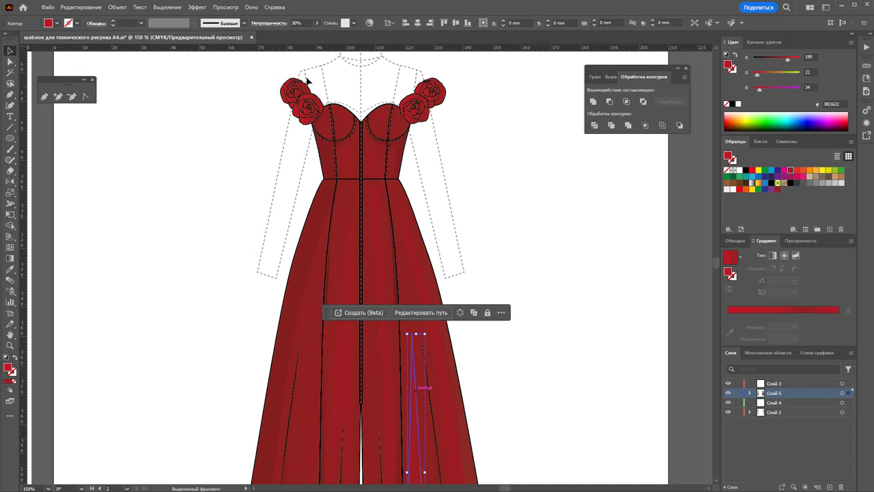
pyautogui.click(317, 24)
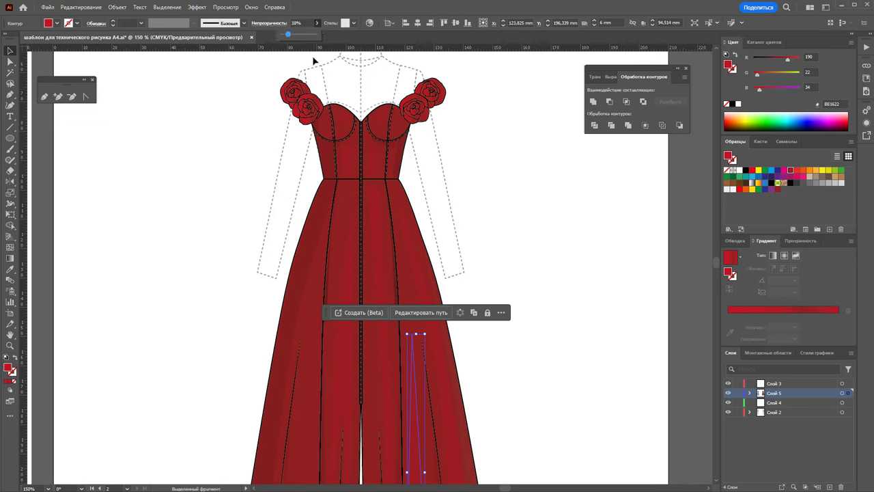
pyautogui.click(547, 305)
# Check the centre-front fold's opacity and set a bodice shading shape to 20%
pyautogui.click(440, 345)
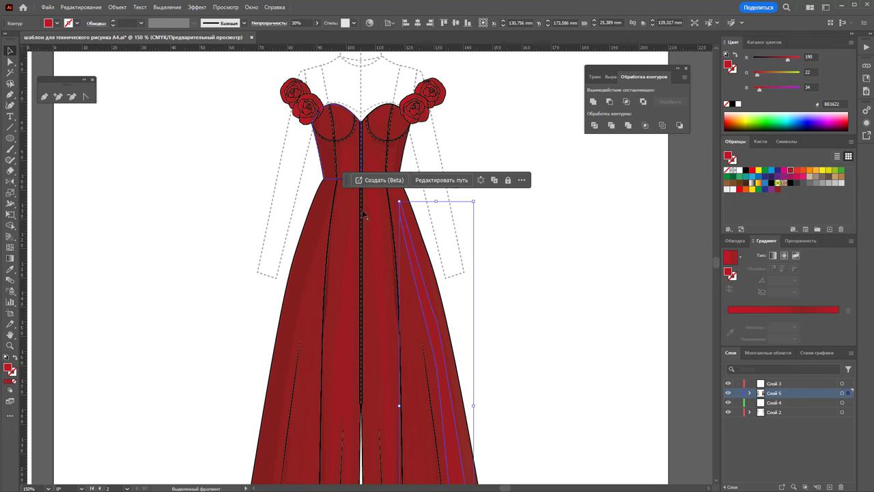
pyautogui.click(380, 235)
pyautogui.click(315, 24)
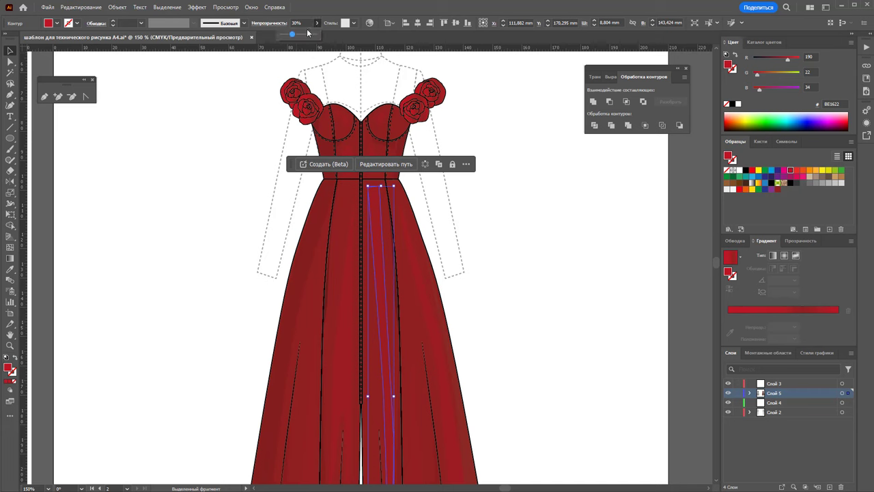
pyautogui.click(554, 289)
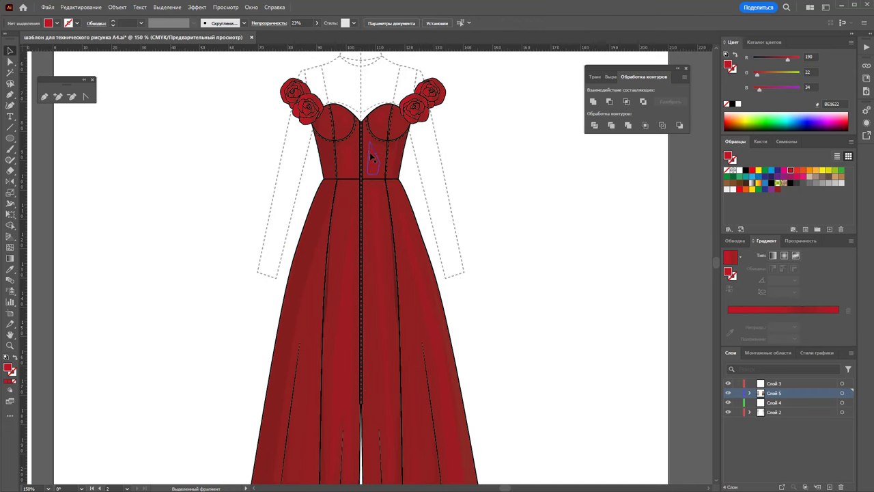
pyautogui.click(369, 152)
pyautogui.click(316, 23)
pyautogui.moveTo(292, 34); pyautogui.dragTo(288, 34)
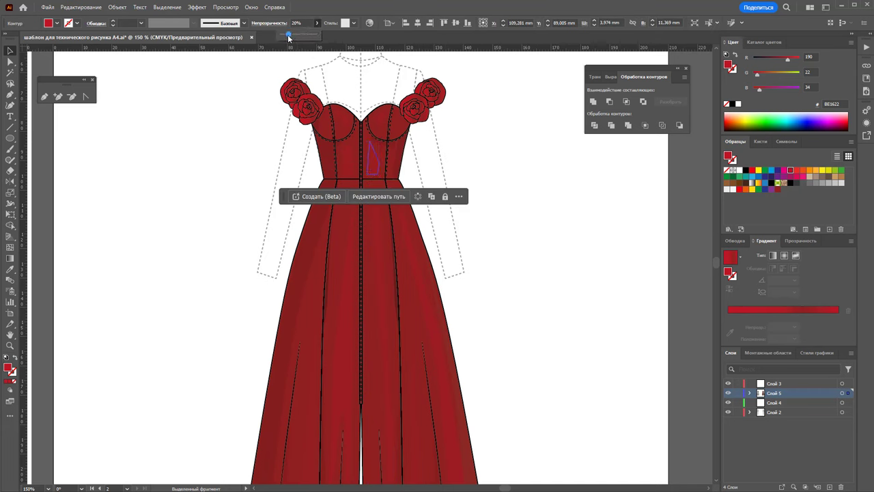
# Adjust the opacity of the neighbouring left bodice shading shape
pyautogui.click(346, 160)
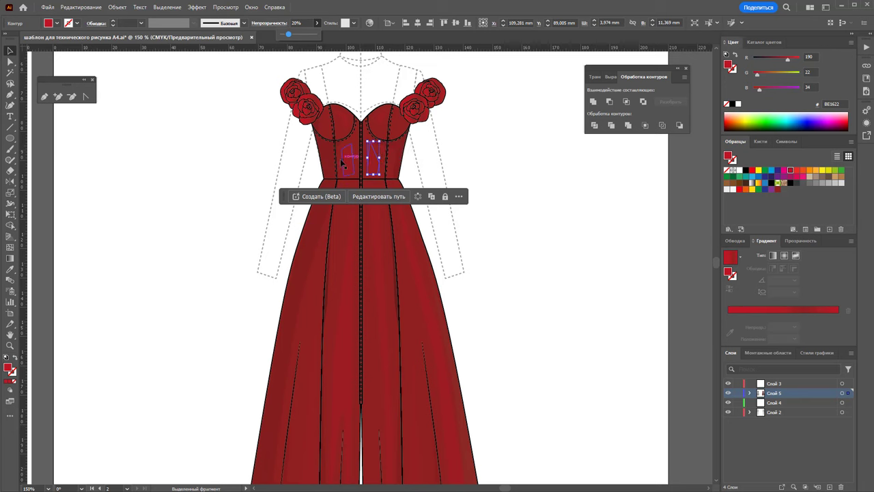
pyautogui.click(317, 23)
pyautogui.click(533, 220)
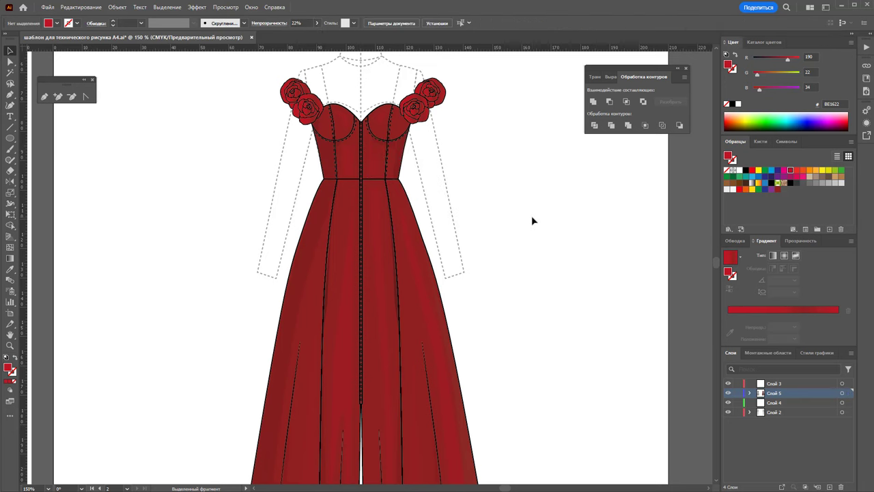
pyautogui.click(352, 149)
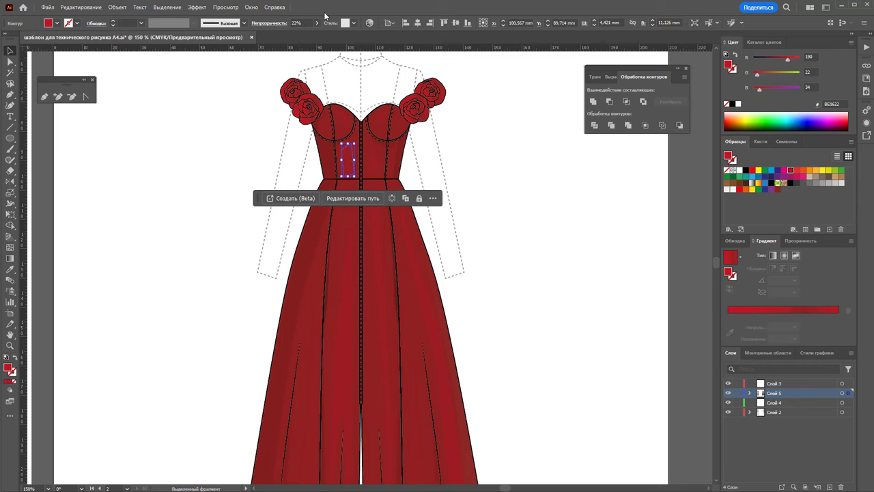
pyautogui.click(317, 24)
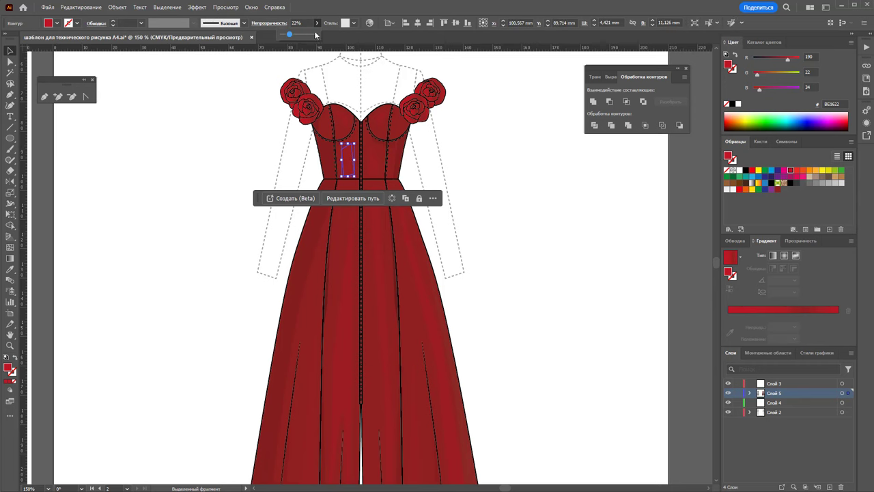
pyautogui.click(515, 190)
# Enter the dress group and adjust a skirt shading path's opacity
pyautogui.press('z')
pyautogui.keyDown('alt'); pyautogui.click(392, 329); pyautogui.keyUp('alt')
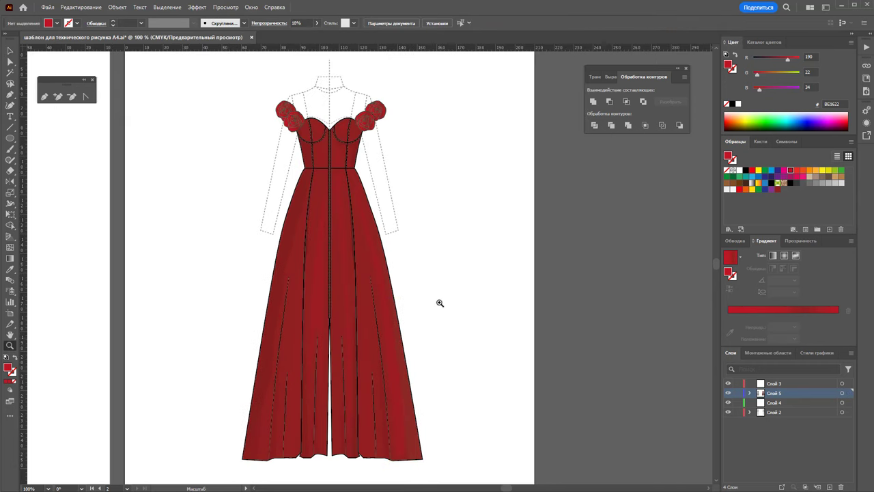
pyautogui.press('v')
pyautogui.click(293, 220)
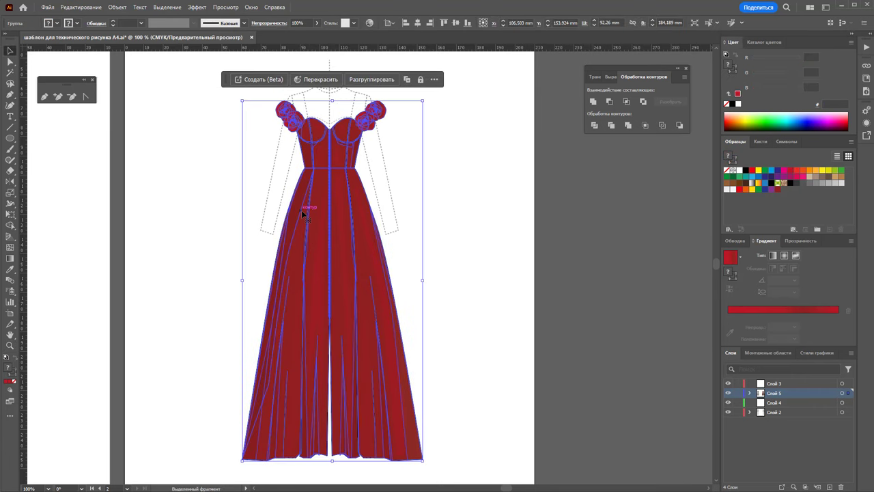
pyautogui.doubleClick(312, 211)
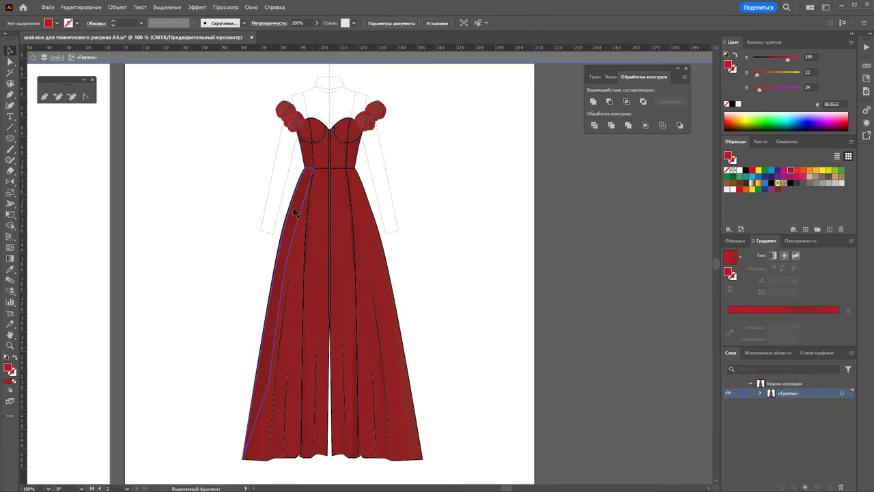
pyautogui.click(310, 157)
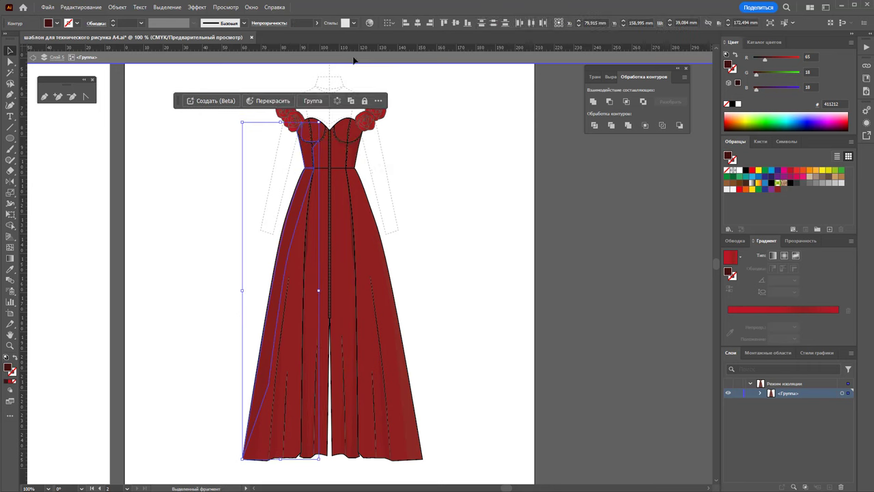
pyautogui.click(312, 182)
pyautogui.click(316, 23)
pyautogui.moveTo(286, 34); pyautogui.dragTo(289, 35)
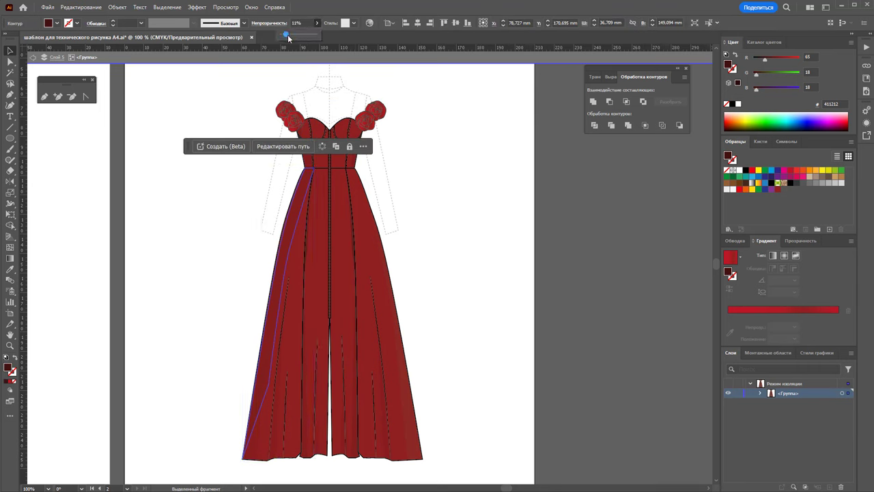
# Lower a bodice shading shape's opacity to 15%
pyautogui.click(441, 221)
pyautogui.click(309, 161)
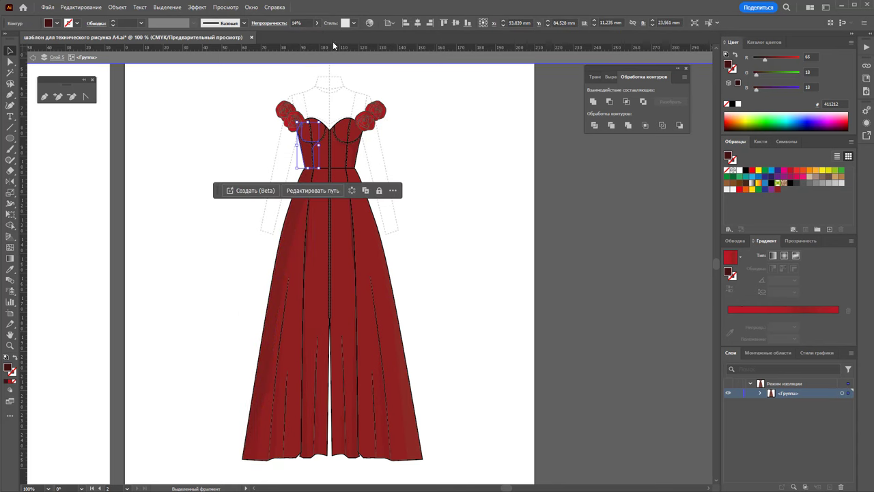
pyautogui.click(317, 23)
pyautogui.moveTo(290, 36); pyautogui.dragTo(287, 36)
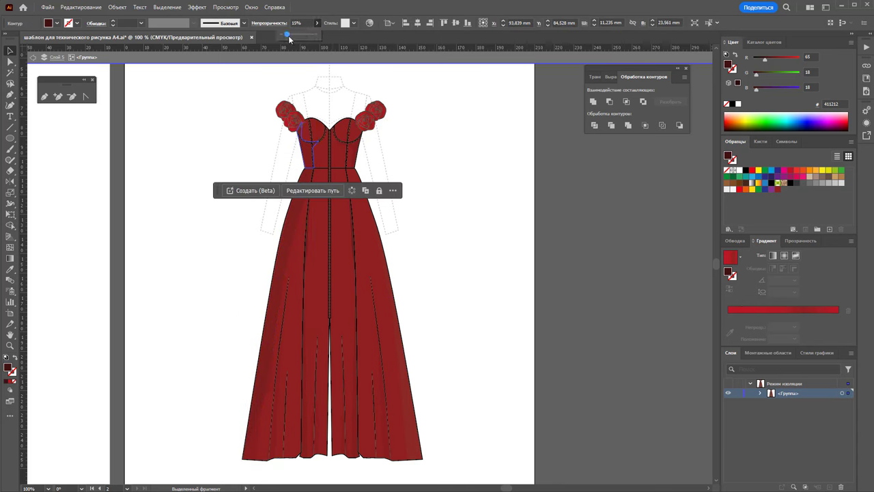
pyautogui.click(465, 172)
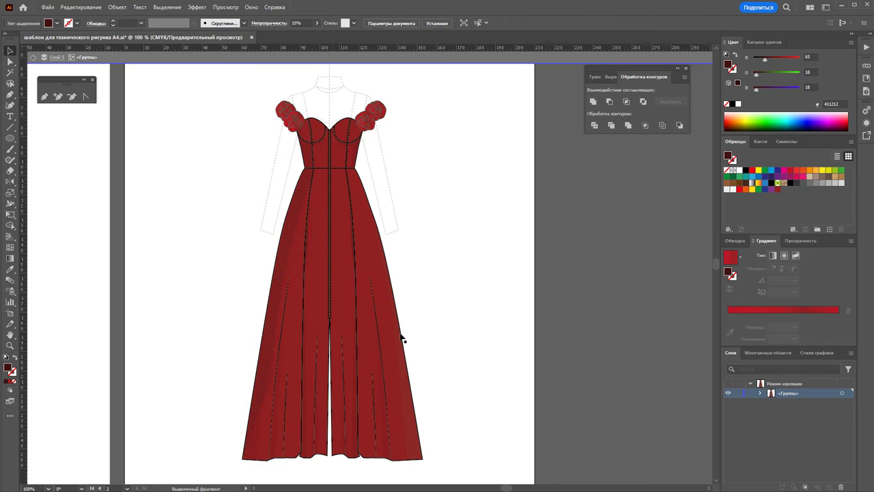
# Set several right skirt panels to 14% opacity
pyautogui.click(388, 396)
pyautogui.keyDown('shift'); pyautogui.click(402, 418); pyautogui.keyUp('shift')
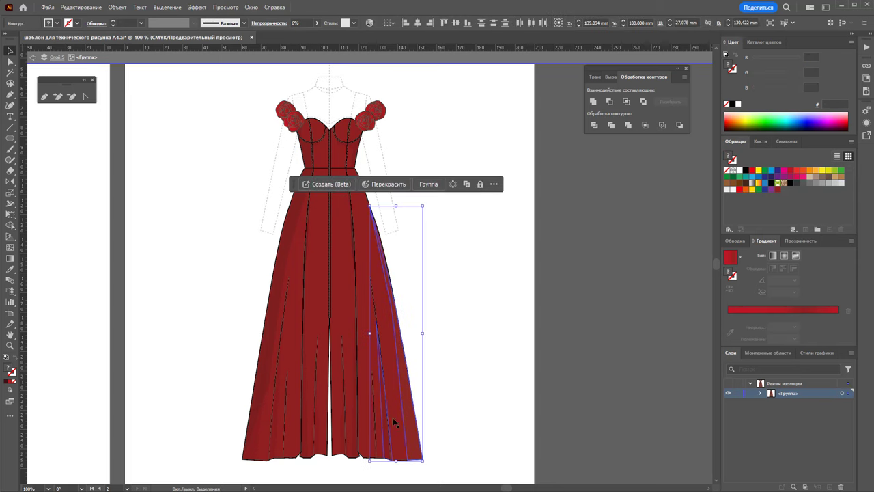
pyautogui.keyDown('shift'); pyautogui.click(357, 420); pyautogui.keyUp('shift')
pyautogui.click(317, 23)
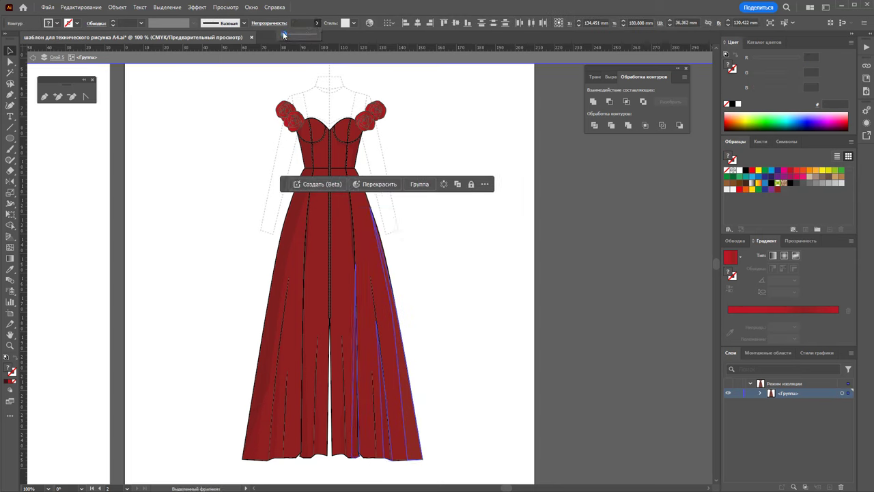
pyautogui.moveTo(282, 33); pyautogui.dragTo(284, 32)
pyautogui.click(451, 302)
# Raise the right skirt edge panel's opacity and sample the dark 411212 fill onto it
pyautogui.click(406, 403)
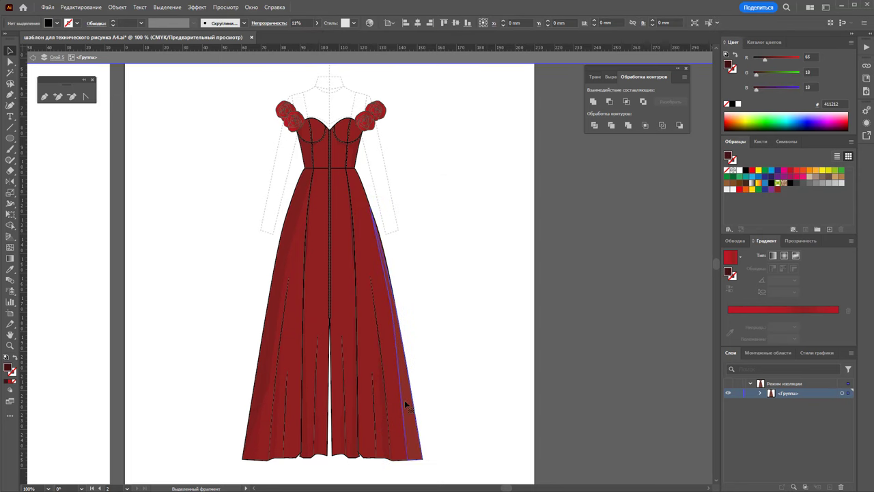
pyautogui.click(318, 23)
pyautogui.moveTo(285, 33); pyautogui.dragTo(295, 34)
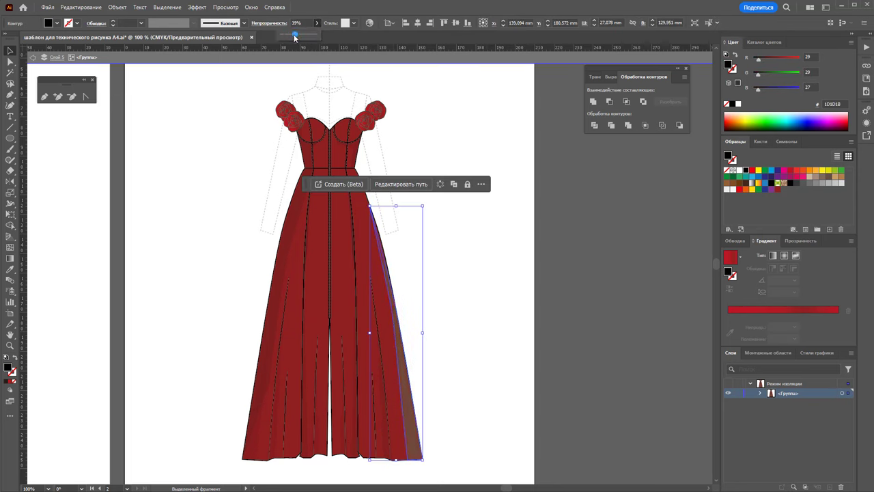
pyautogui.press('i')
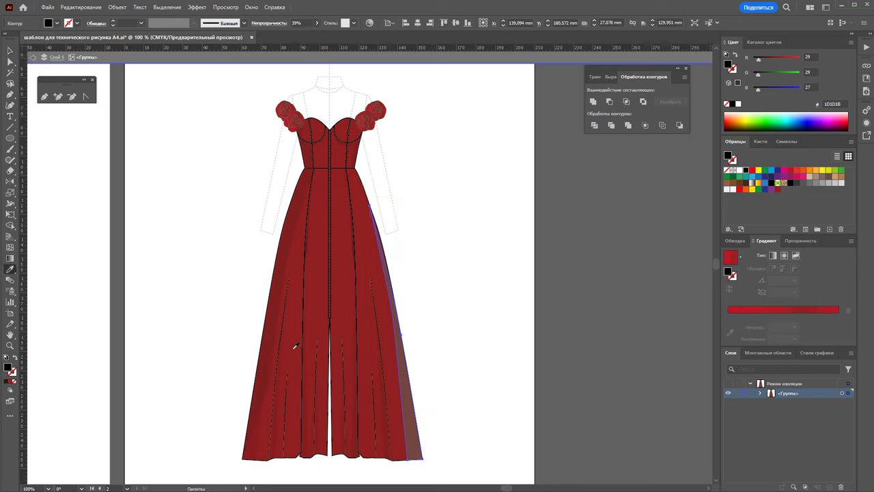
pyautogui.click(269, 304)
# Deselect everything and zoom in on the dress edge
pyautogui.click(10, 51)
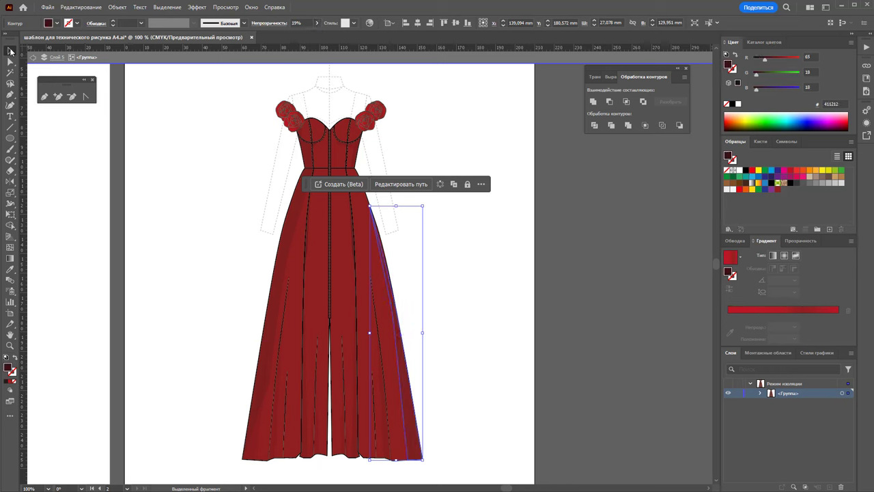
pyautogui.click(472, 294)
pyautogui.press('z')
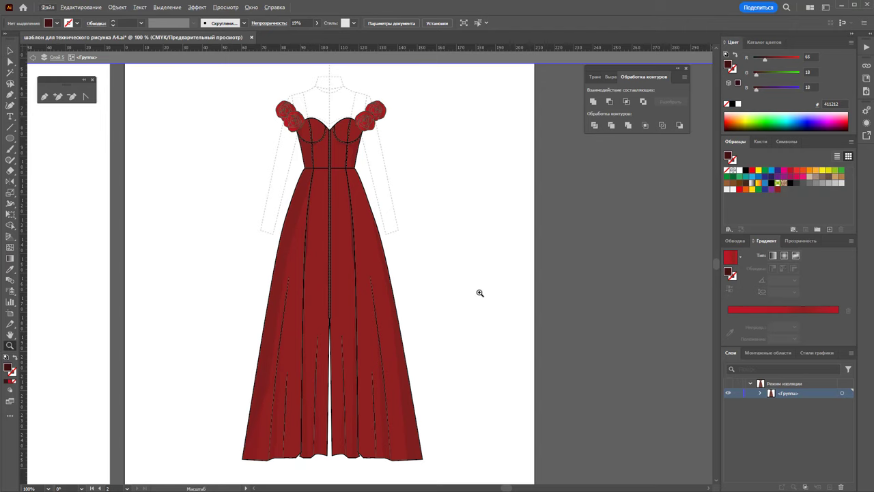
pyautogui.click(480, 292)
# Fit the artboard in view and exit isolation mode on the dress group
pyautogui.hotkey('ctrl', '0')
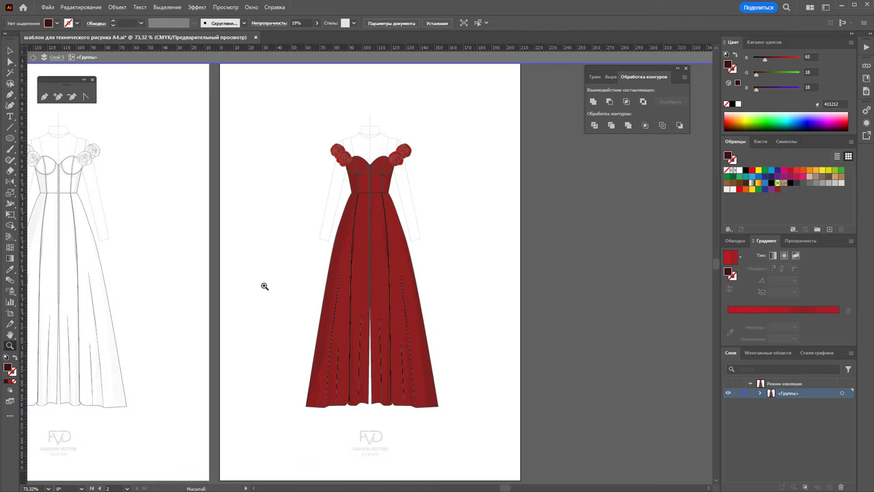
pyautogui.click(10, 51)
pyautogui.doubleClick(504, 250)
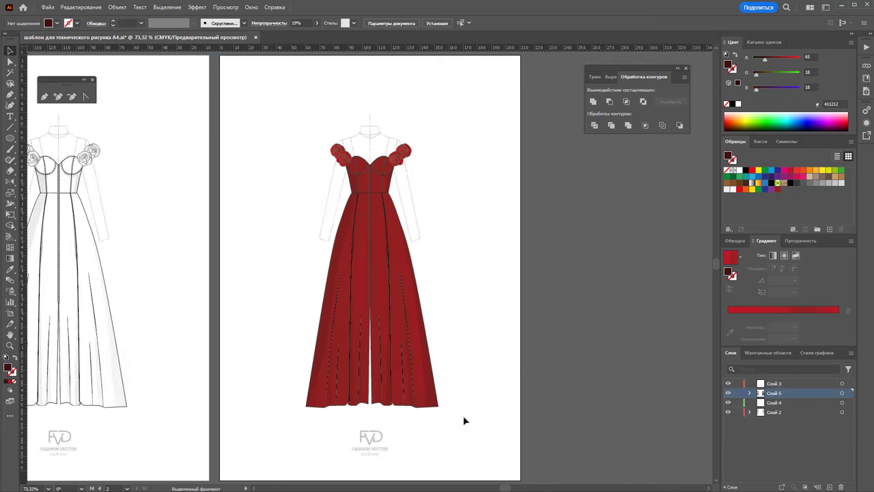
pyautogui.moveTo(463, 415); pyautogui.dragTo(260, 108)
pyautogui.click(493, 341)
# Alt-drag a duplicate of the red dress beside the original and reposition both
pyautogui.click(10, 61)
pyautogui.moveTo(270, 97)
pyautogui.mouseDown()
pyautogui.moveTo(508, 386)
pyautogui.moveTo(479, 419)
pyautogui.mouseUp()
pyautogui.moveTo(394, 328)
pyautogui.mouseDown()
pyautogui.moveTo(334, 328)
pyautogui.moveTo(447, 313)
pyautogui.mouseUp()
pyautogui.click(267, 278)
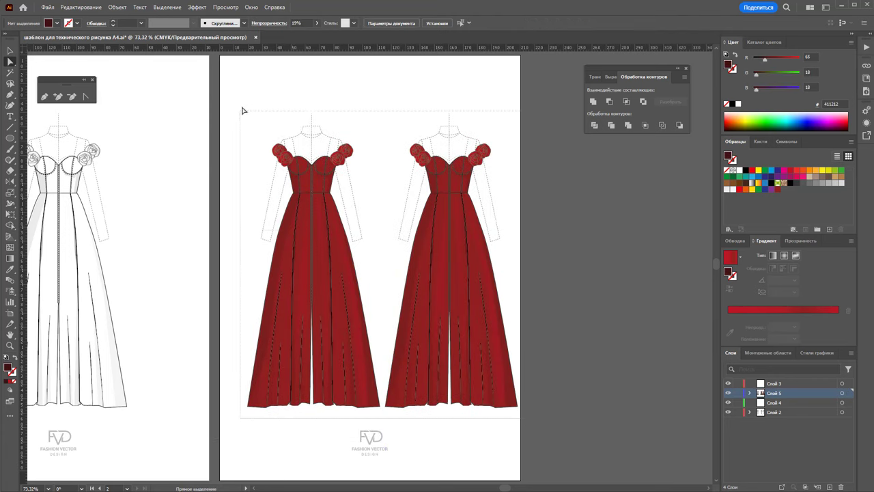
pyautogui.moveTo(241, 104); pyautogui.dragTo(521, 419)
pyautogui.moveTo(314, 232); pyautogui.dragTo(305, 230)
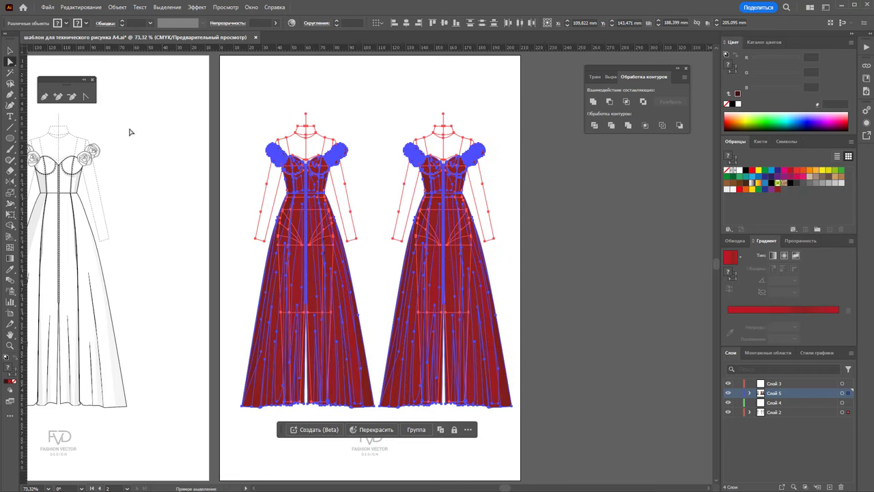
# Shift both dresses slightly into place and lock layer Слой 2
pyautogui.click(11, 49)
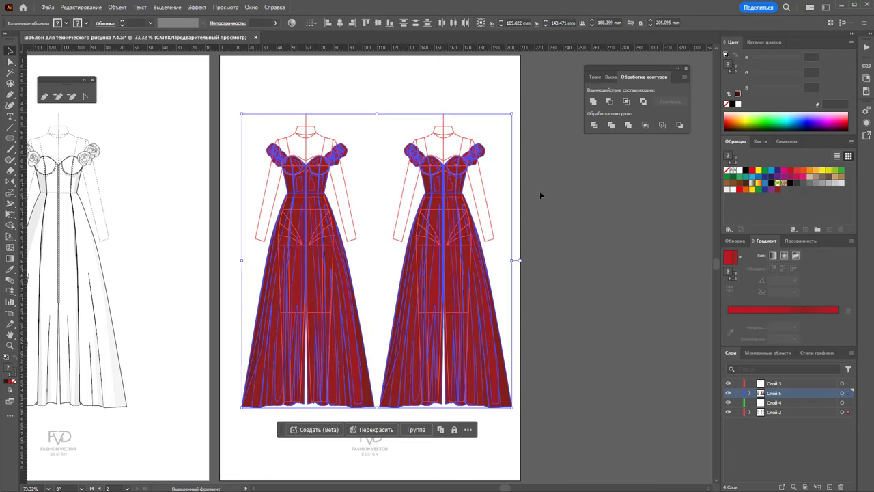
pyautogui.moveTo(459, 264); pyautogui.dragTo(457, 266)
pyautogui.click(569, 273)
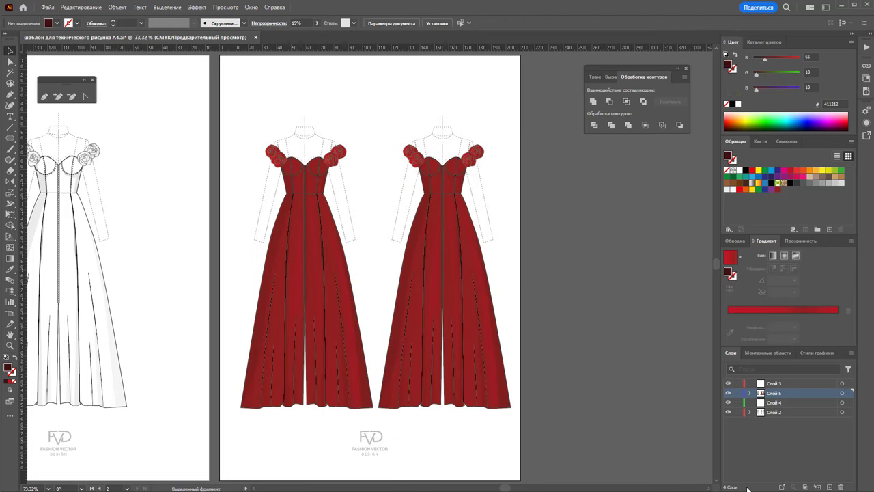
pyautogui.click(738, 413)
# Zoom in on the two dresses and select the whole right dress
pyautogui.click(10, 345)
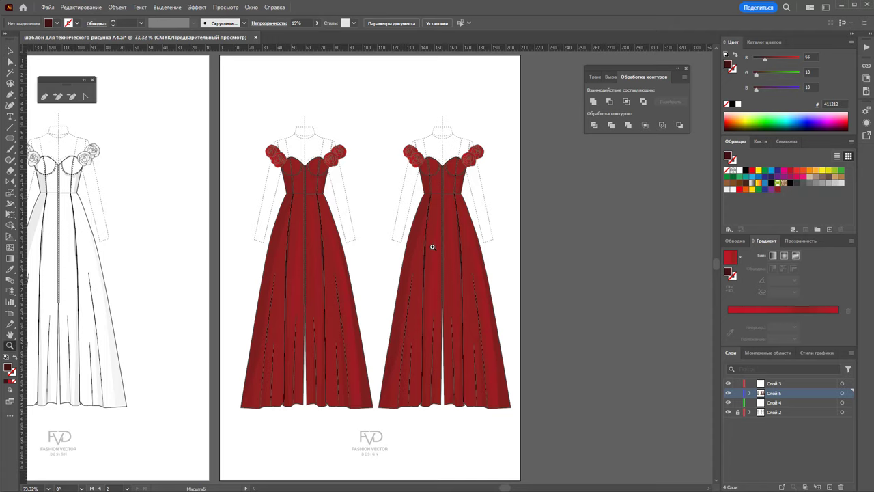
pyautogui.moveTo(433, 247); pyautogui.dragTo(494, 220)
pyautogui.scroll(-1, 490, 223)
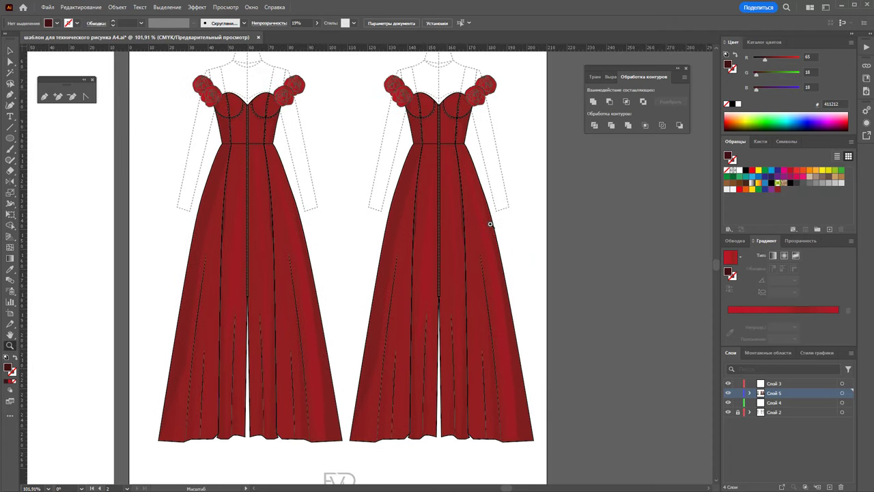
pyautogui.scroll(1, 490, 224)
pyautogui.press('v')
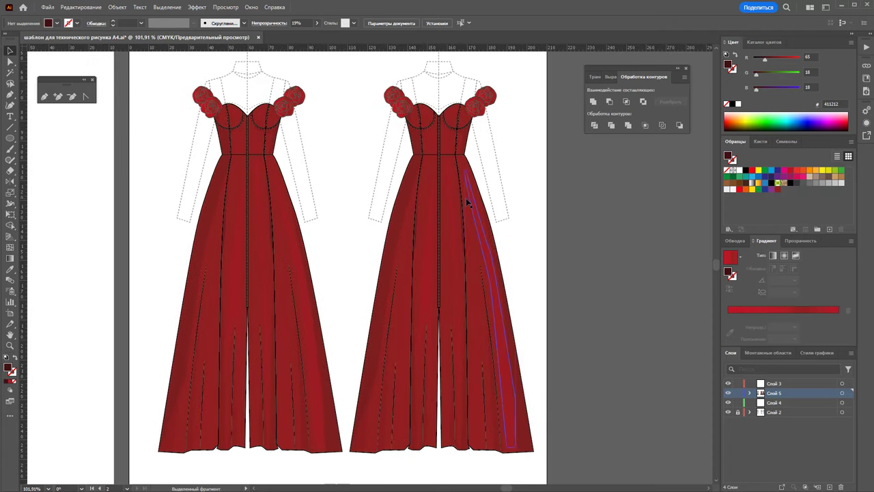
pyautogui.click(468, 201)
pyautogui.click(572, 396)
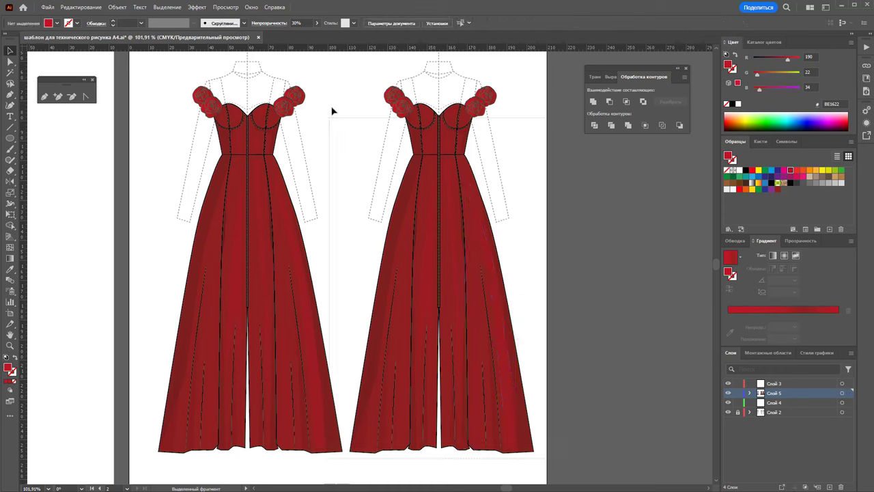
pyautogui.moveTo(367, 74); pyautogui.dragTo(361, 78)
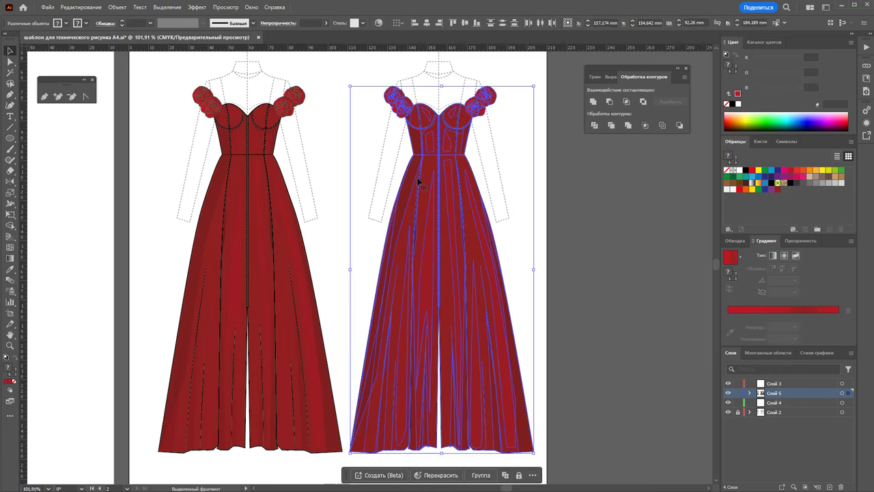
# Recolor the right dress by dragging the colour-wheel handle from red toward muted purple
pyautogui.click(378, 22)
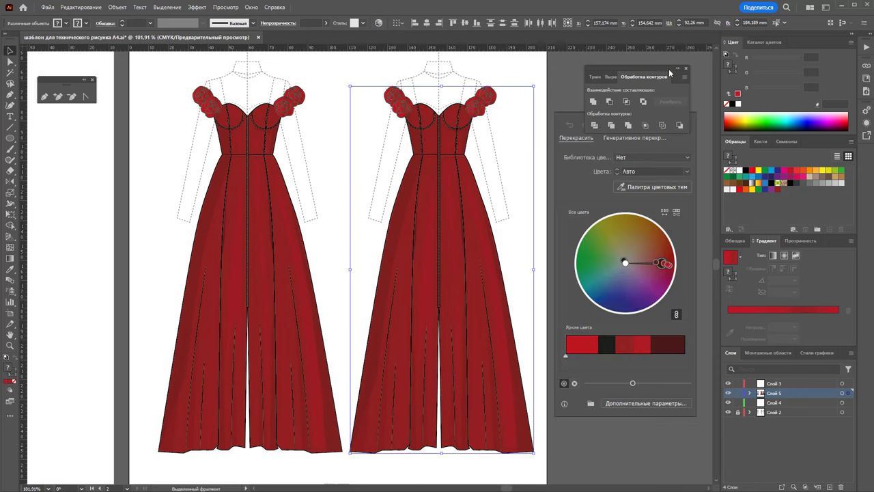
pyautogui.moveTo(662, 70); pyautogui.dragTo(675, 39)
pyautogui.click(631, 138)
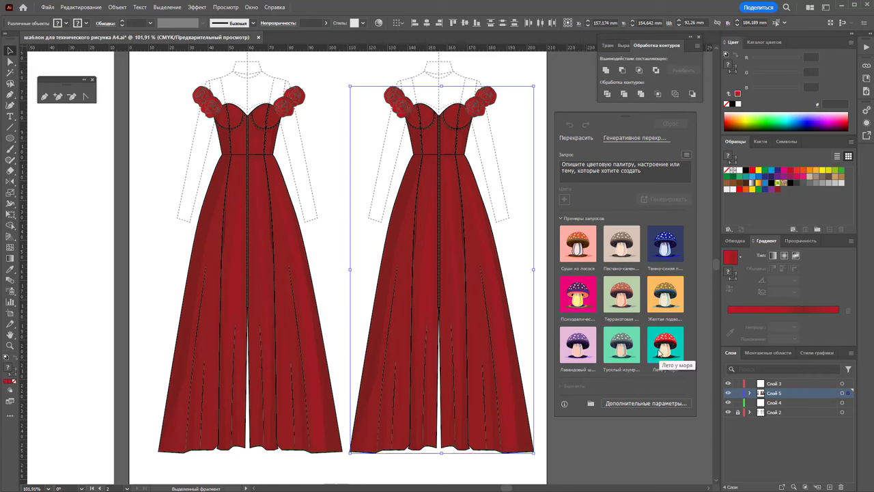
pyautogui.click(576, 138)
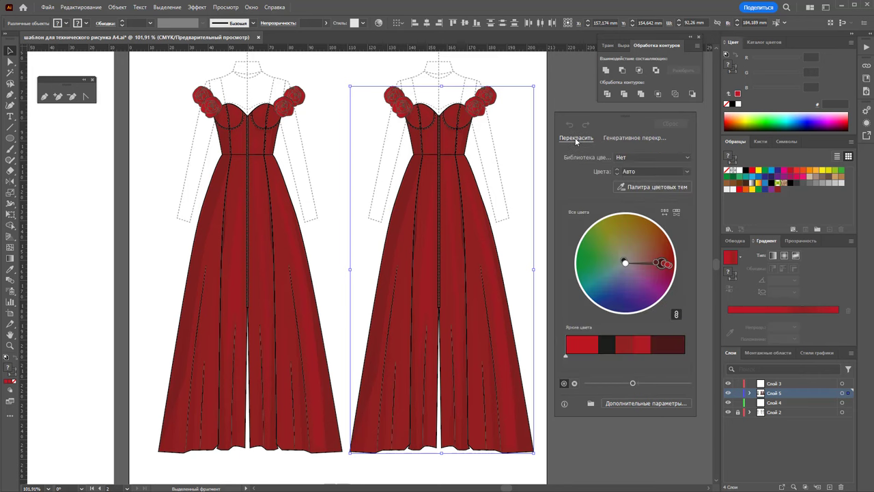
pyautogui.moveTo(664, 275)
pyautogui.mouseDown()
pyautogui.moveTo(652, 287)
pyautogui.moveTo(622, 283)
pyautogui.moveTo(614, 264)
pyautogui.moveTo(627, 236)
pyautogui.moveTo(656, 266)
pyautogui.moveTo(651, 256)
pyautogui.moveTo(652, 296)
pyautogui.moveTo(654, 284)
pyautogui.moveTo(638, 284)
pyautogui.moveTo(646, 279)
pyautogui.mouseUp()
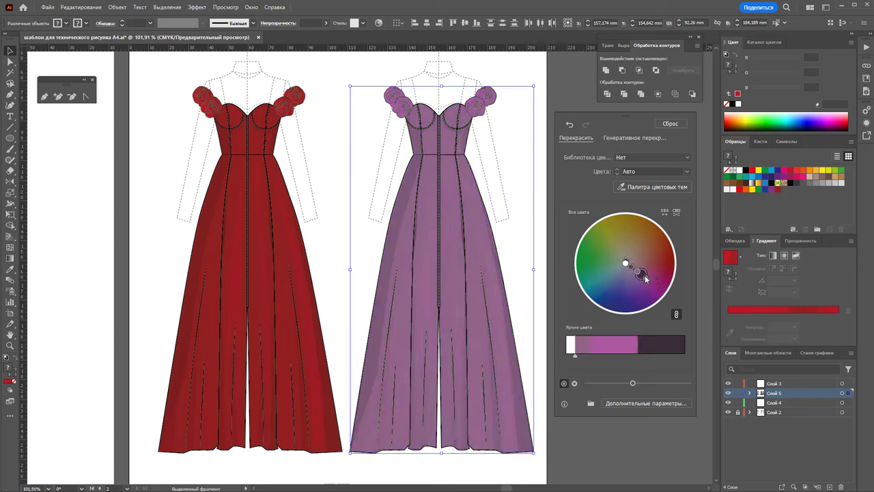
# Generate recolour variations for the dress from the prompt 'светло сереневый шелк'
pyautogui.click(623, 138)
pyautogui.click(610, 170)
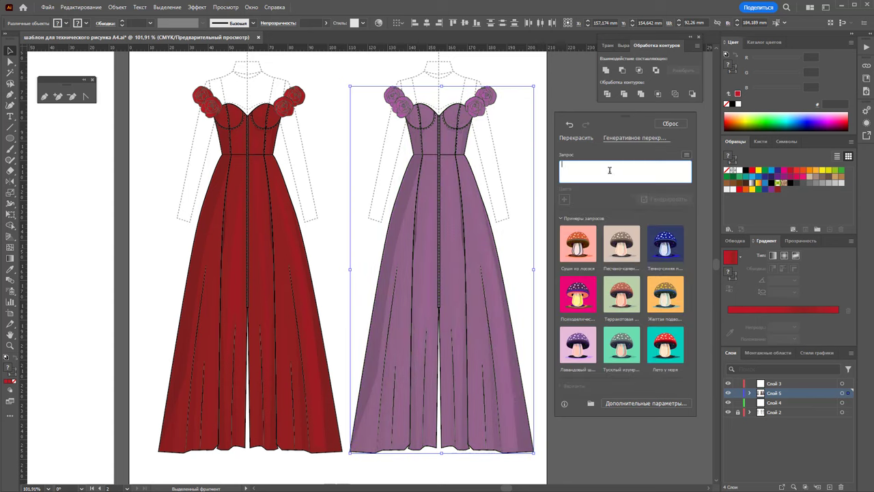
pyautogui.write('cdtnkj cthtyt')
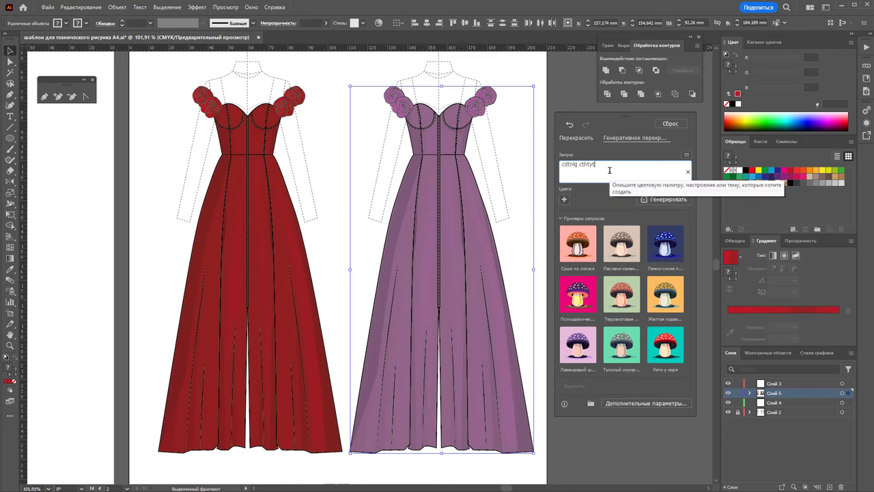
pyautogui.press('BackSpace')
pyautogui.press('BackSpace')
pyautogui.press('BackSpace')
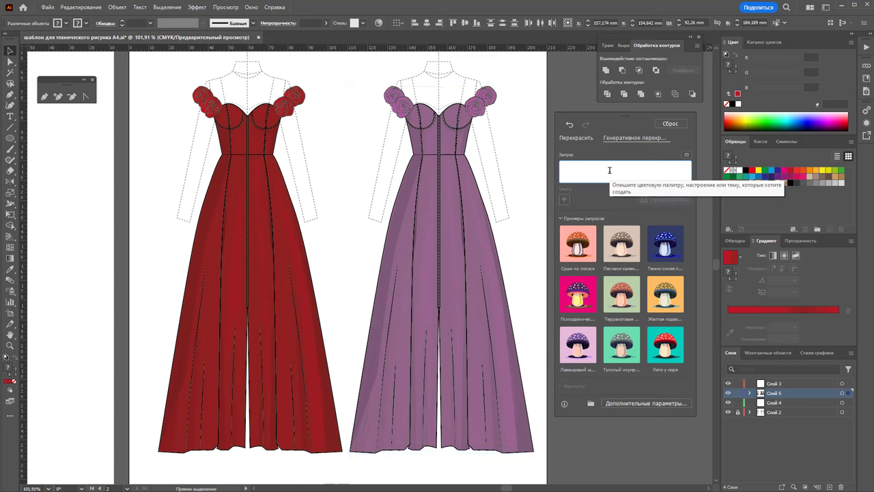
pyautogui.write('со')
pyautogui.press('BackSpace')
pyautogui.press('BackSpace')
pyautogui.press('BackSpace')
pyautogui.write('с')
pyautogui.write('ветло сереневый шелк')
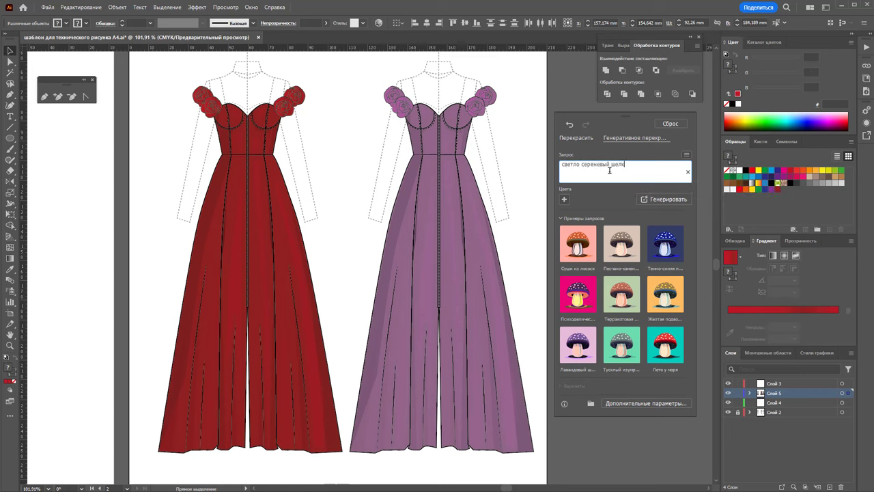
pyautogui.press('Return')
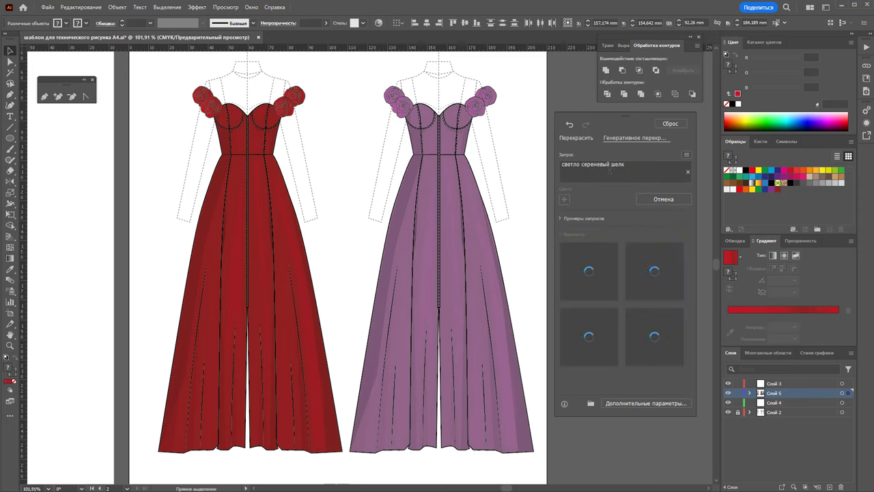
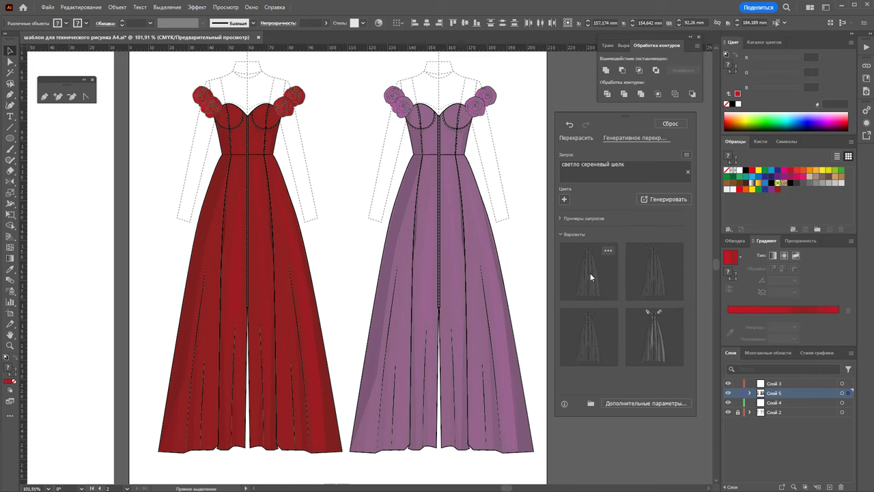
# Try generated colour variants and apply the shiny grey one with white roses to the right-hand dress
pyautogui.click(661, 281)
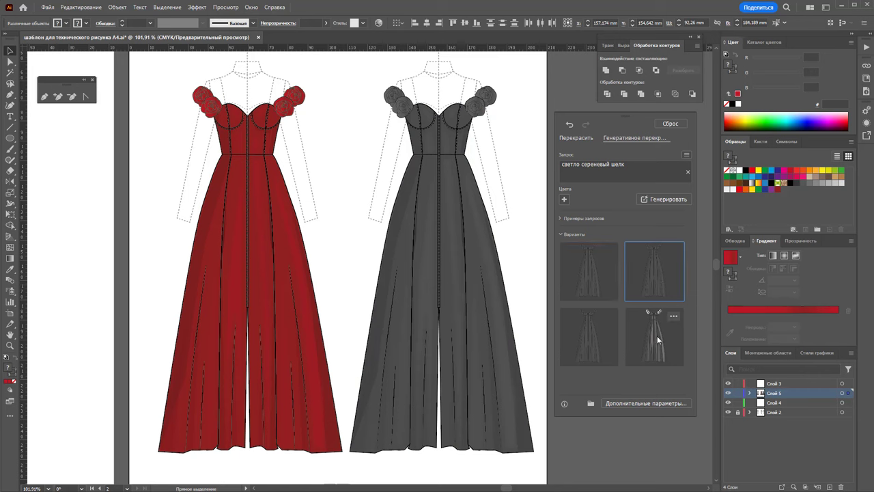
pyautogui.click(608, 344)
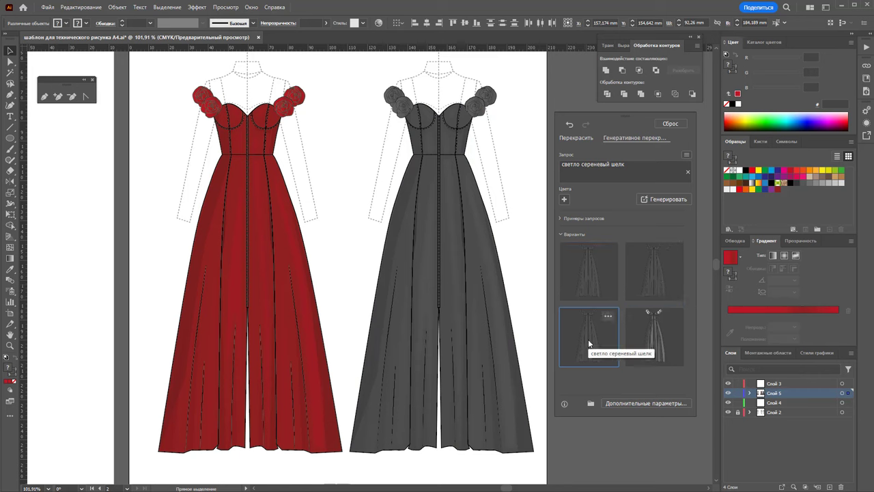
pyautogui.click(649, 336)
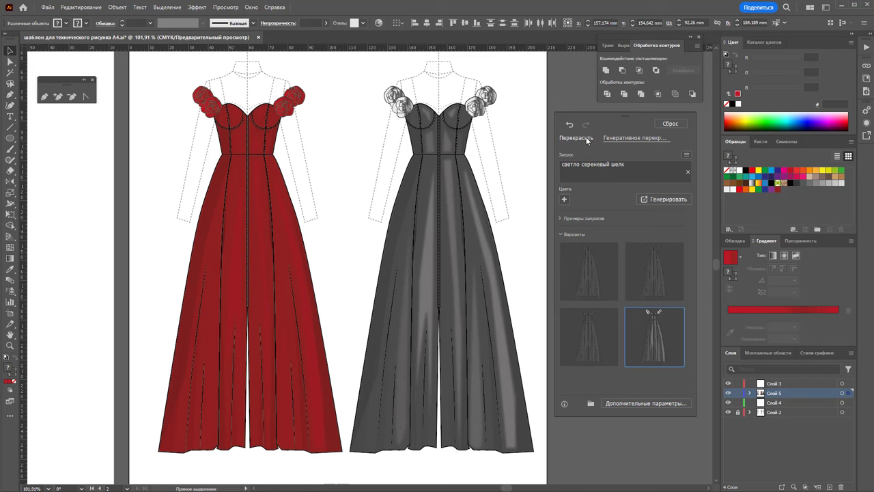
pyautogui.click(586, 137)
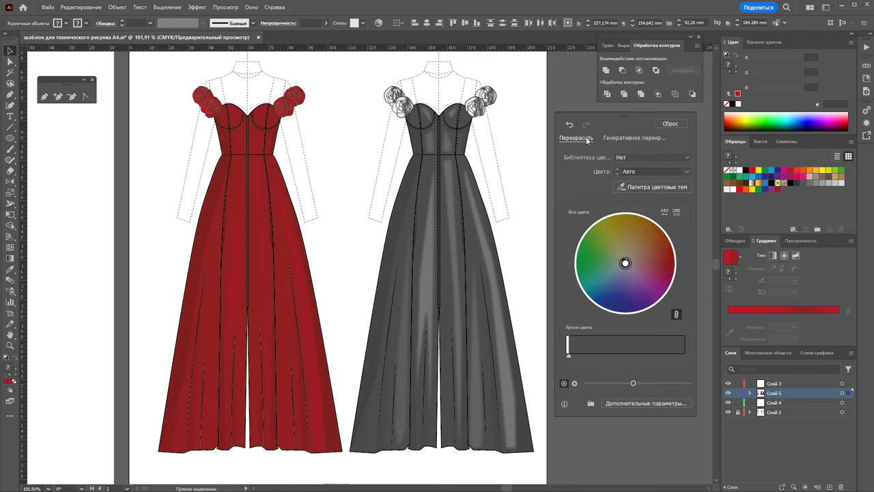
# Reset the dress, then shift its colour wheel from red to a muted lilac-purple
pyautogui.click(670, 123)
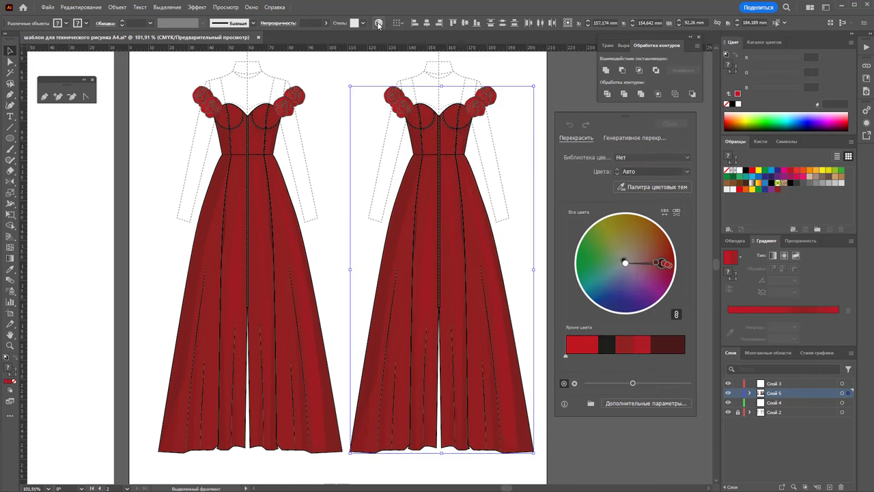
pyautogui.click(379, 22)
pyautogui.click(379, 22)
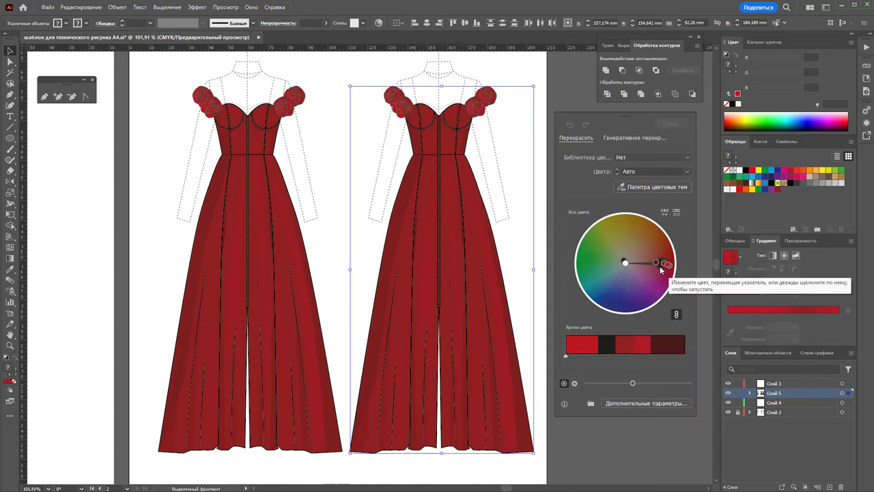
pyautogui.moveTo(660, 265); pyautogui.dragTo(646, 281)
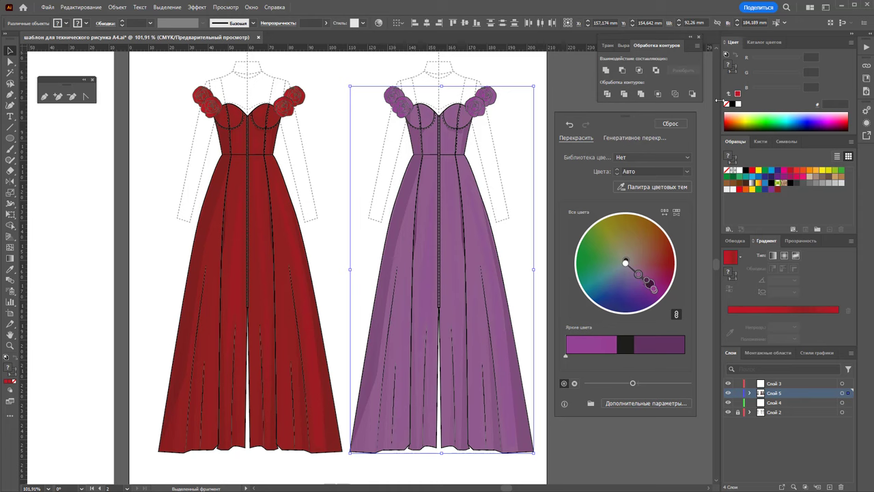
pyautogui.click(707, 142)
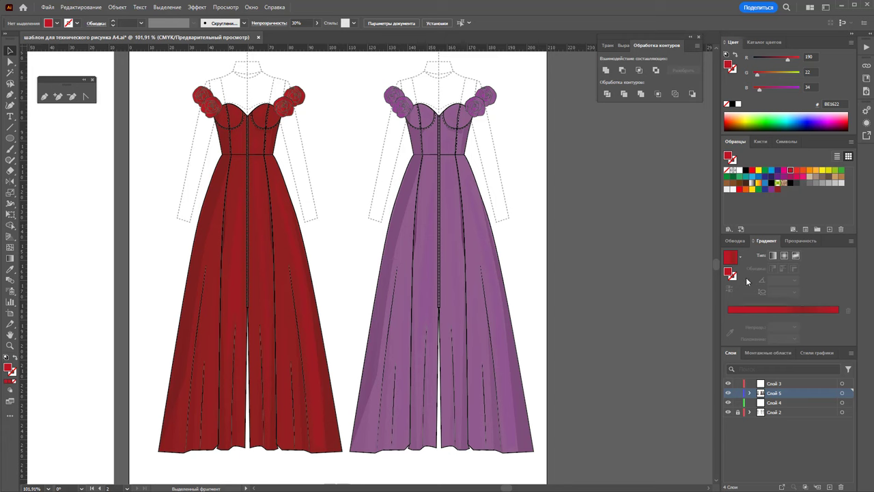
# Zoom out and duplicate the white-dress artboard to the right
pyautogui.press('z')
pyautogui.keyDown('alt'); pyautogui.click(328, 264); pyautogui.keyUp('alt')
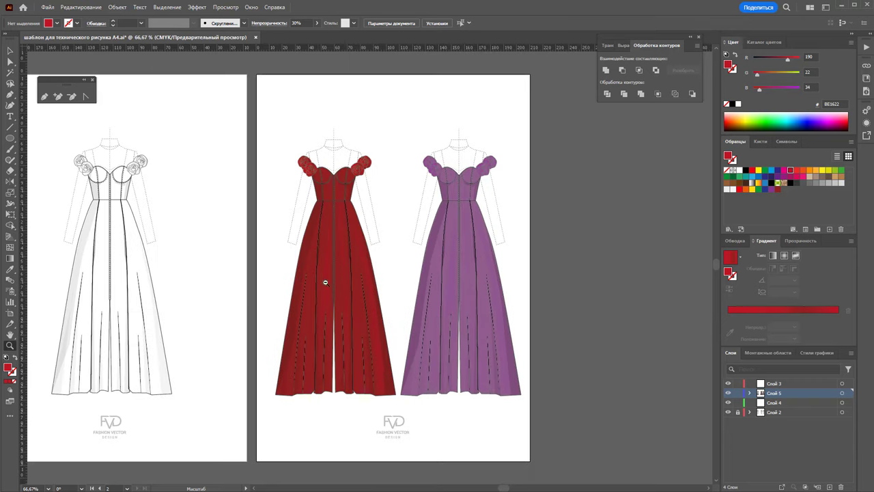
pyautogui.click(11, 313)
pyautogui.moveTo(94, 231); pyautogui.dragTo(655, 227)
pyautogui.click(531, 266)
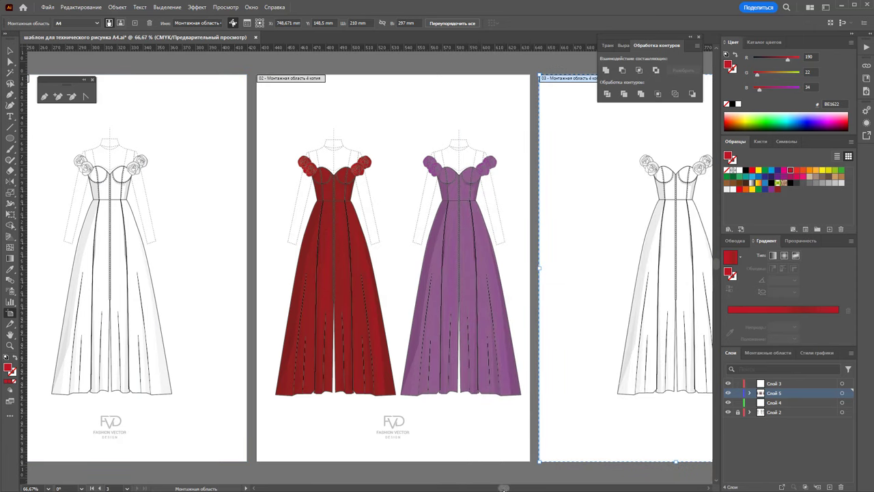
# Trim the copied artboard's edges to about 117 × 201 mm around the dress
pyautogui.moveTo(504, 488); pyautogui.dragTo(518, 486)
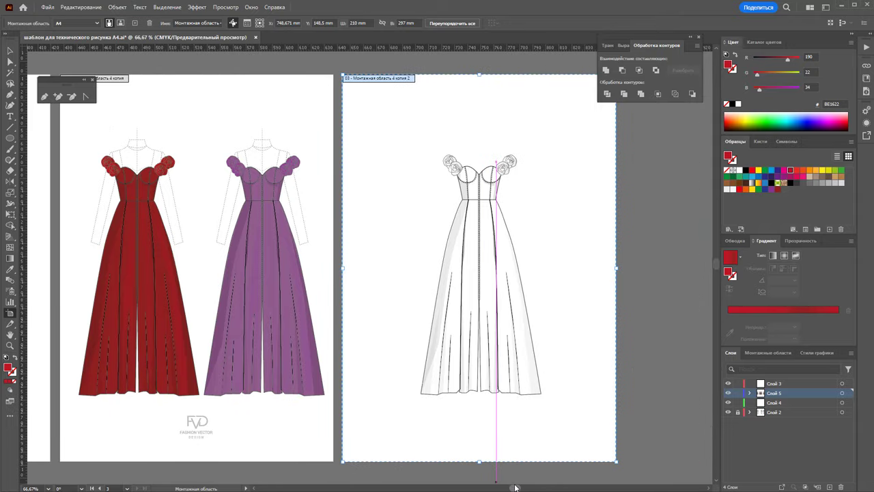
pyautogui.moveTo(424, 73); pyautogui.dragTo(424, 140)
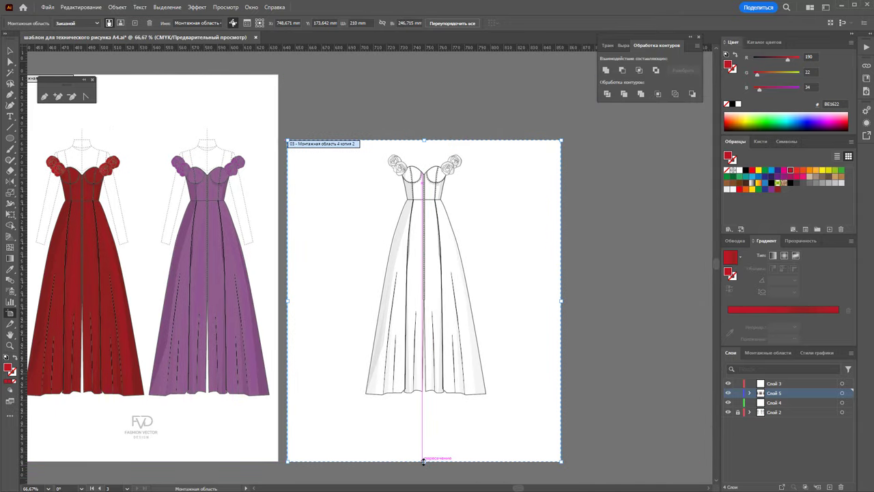
pyautogui.moveTo(425, 461); pyautogui.dragTo(428, 403)
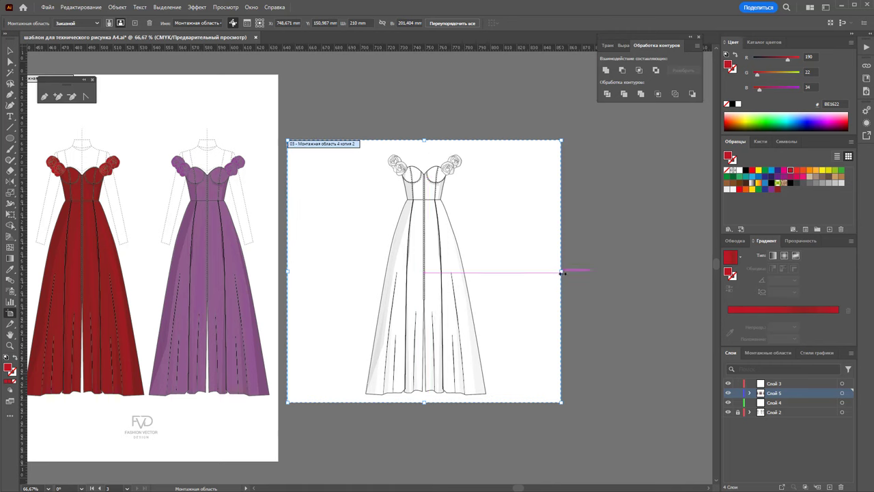
pyautogui.moveTo(562, 271); pyautogui.dragTo(502, 276)
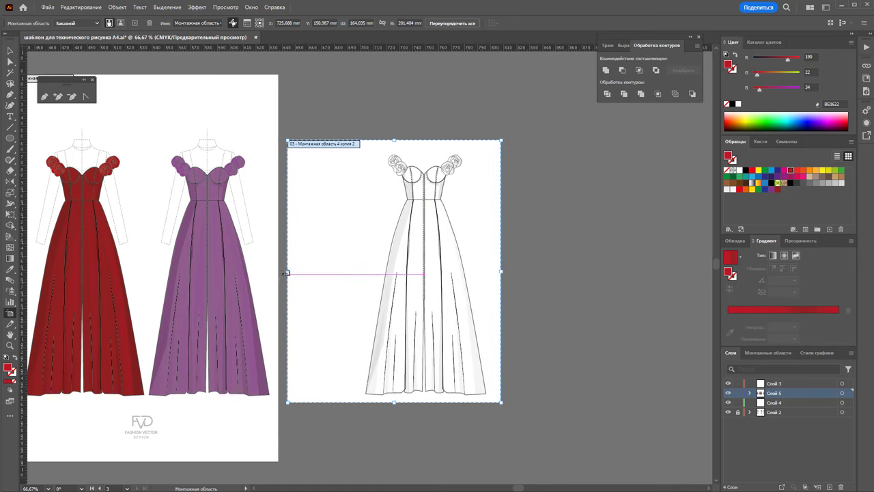
pyautogui.moveTo(287, 269); pyautogui.dragTo(354, 269)
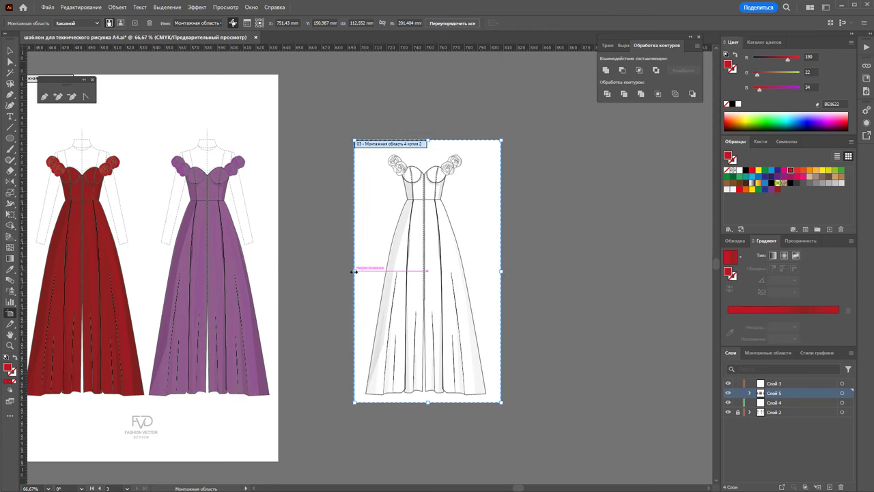
pyautogui.moveTo(355, 273); pyautogui.dragTo(349, 273)
pyautogui.click(10, 51)
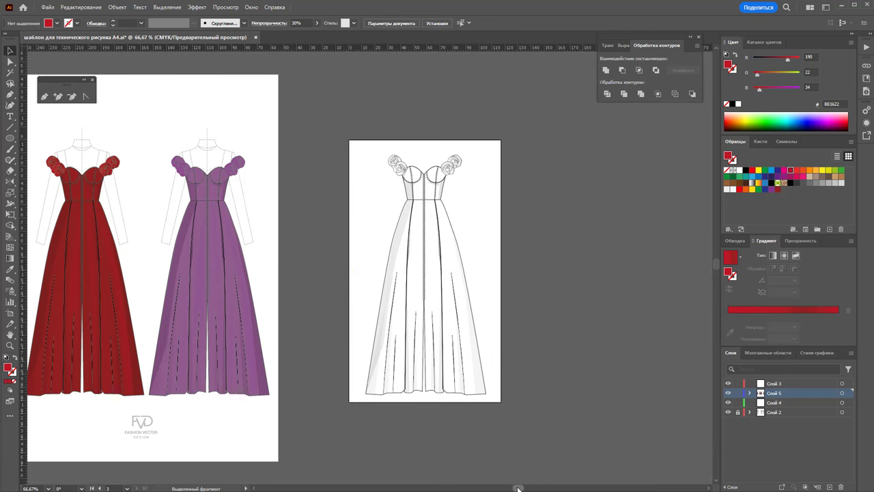
# Begin saving the three-artboard dress file with Save As
pyautogui.moveTo(518, 489); pyautogui.dragTo(501, 489)
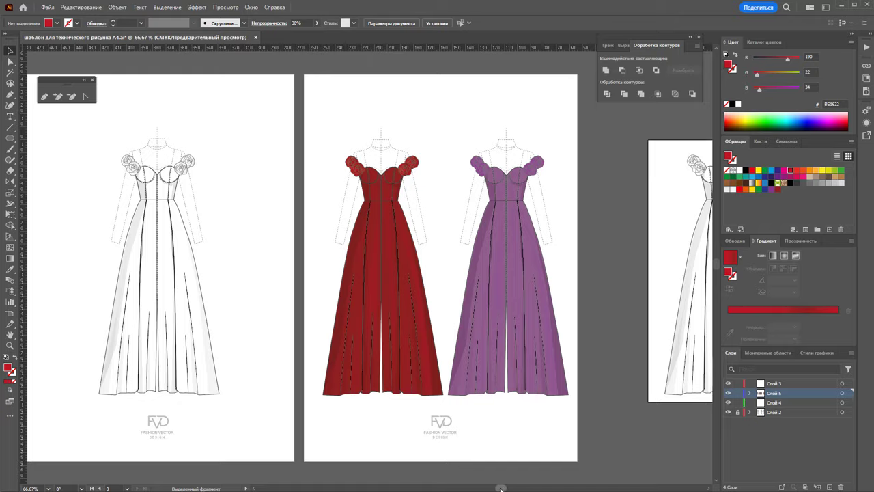
pyautogui.moveTo(501, 489); pyautogui.dragTo(516, 489)
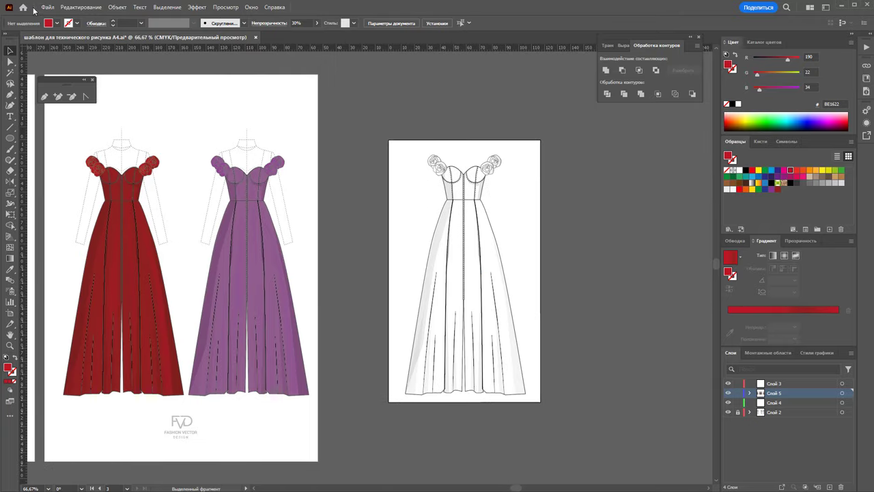
pyautogui.click(47, 6)
# Save the document locally on the Desktop as 'платье с розами по рукавам.ai'
pyautogui.click(94, 104)
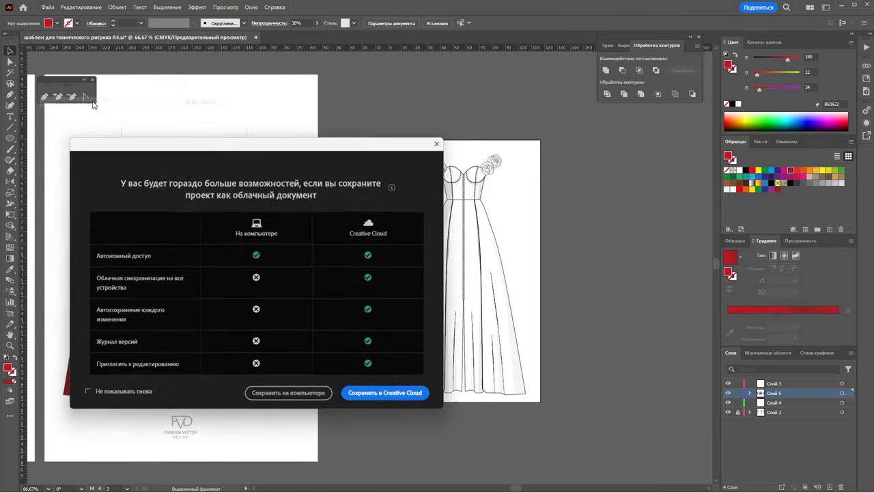
pyautogui.click(288, 393)
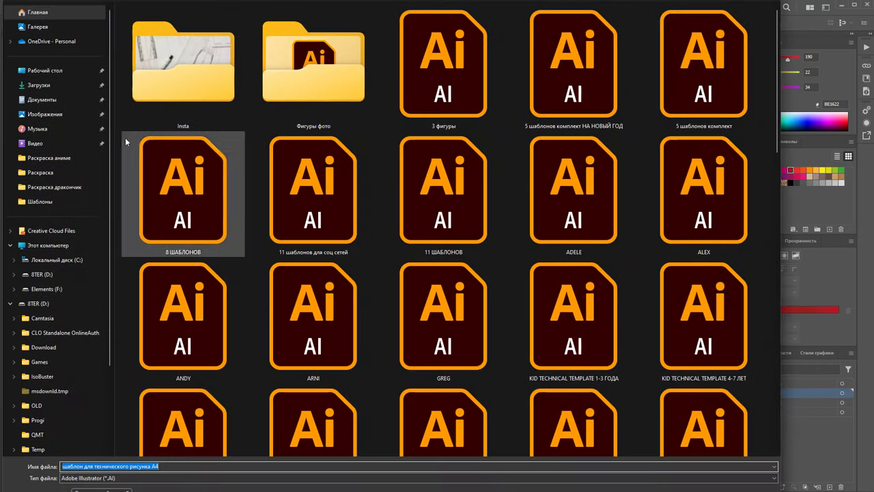
pyautogui.click(45, 71)
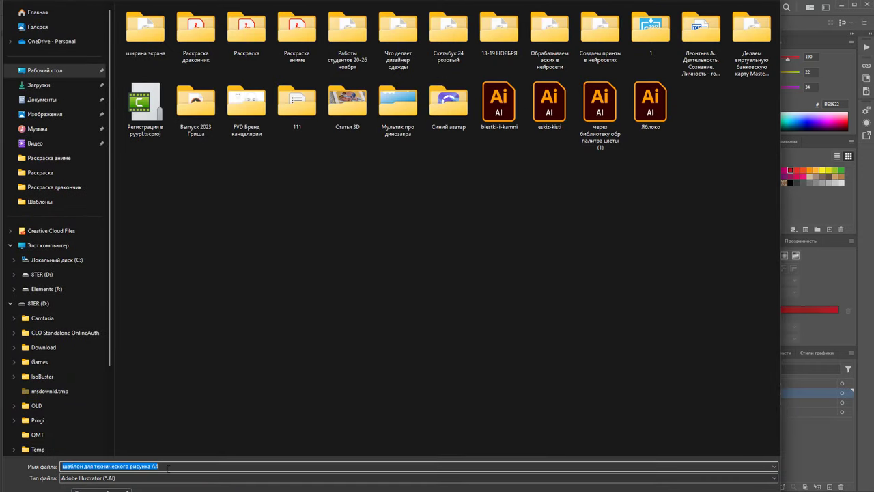
pyautogui.write('платье с розами по рукавам')
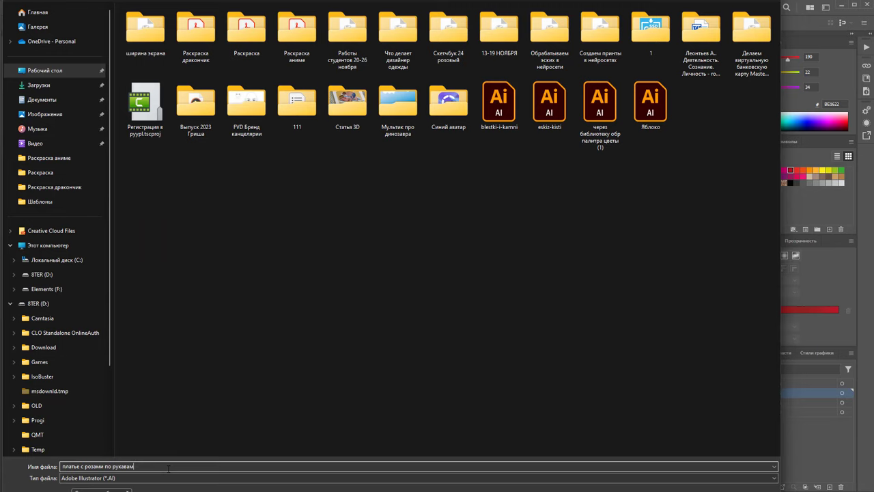
pyautogui.press('Return')
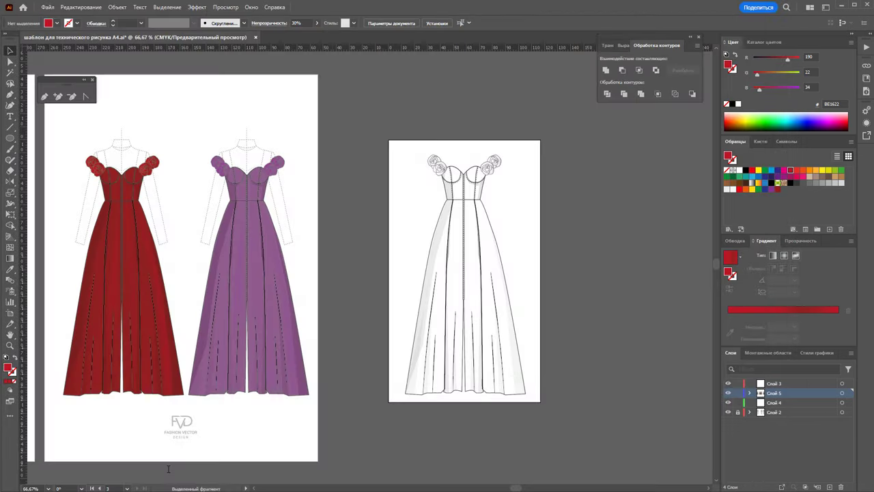
pyautogui.press('Return')
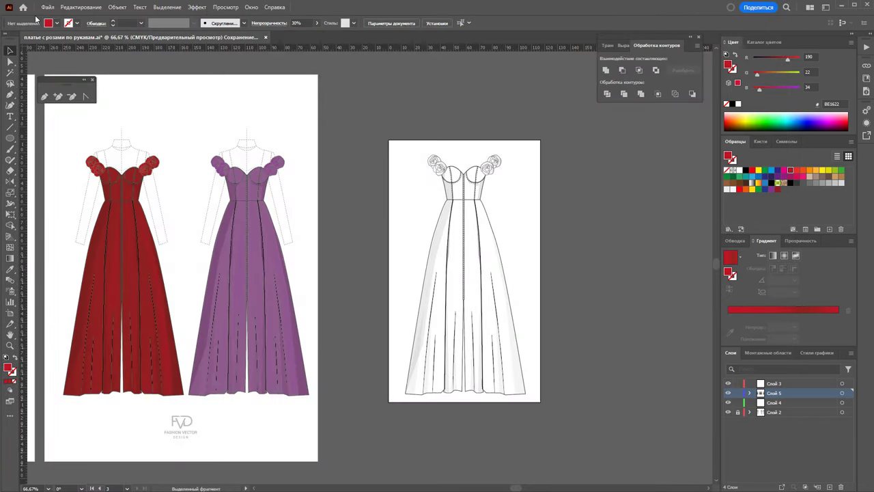
pyautogui.click(47, 7)
pyautogui.moveTo(66, 206)
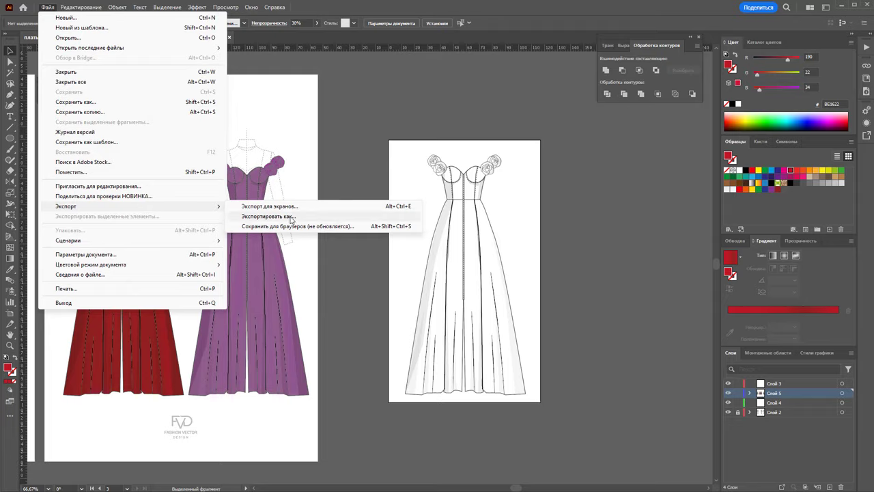
# Export the sketches as a 150 ppi PNG named 'платье с розами по рукавам'
pyautogui.click(318, 216)
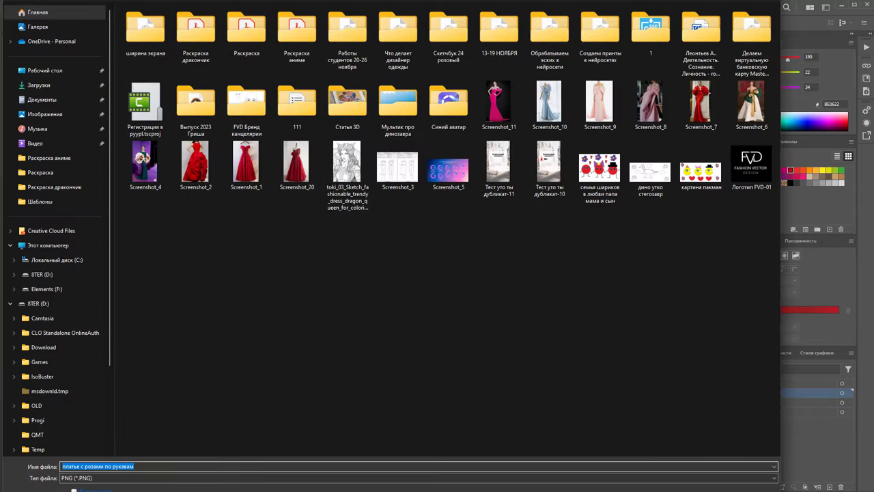
pyautogui.press('End')
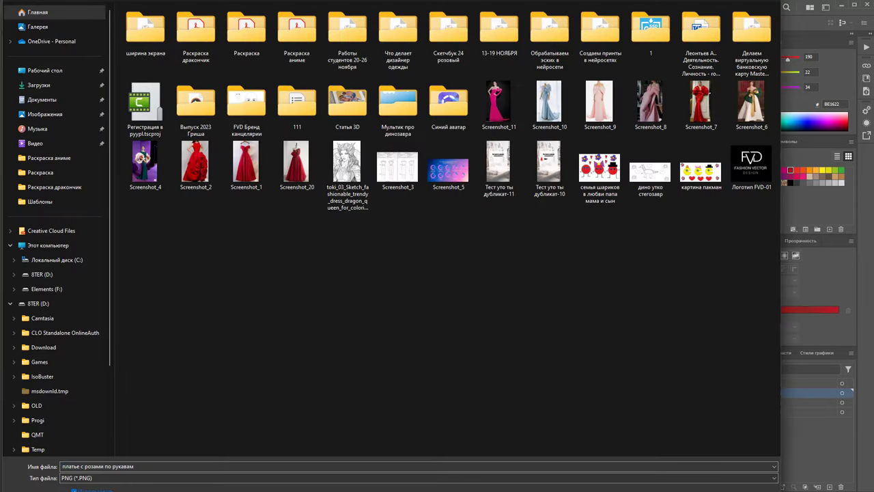
pyautogui.press('Return')
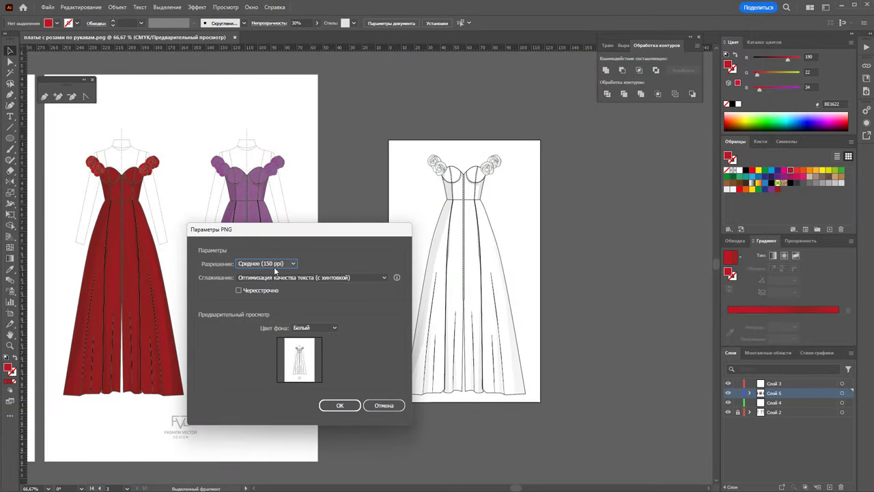
pyautogui.click(342, 408)
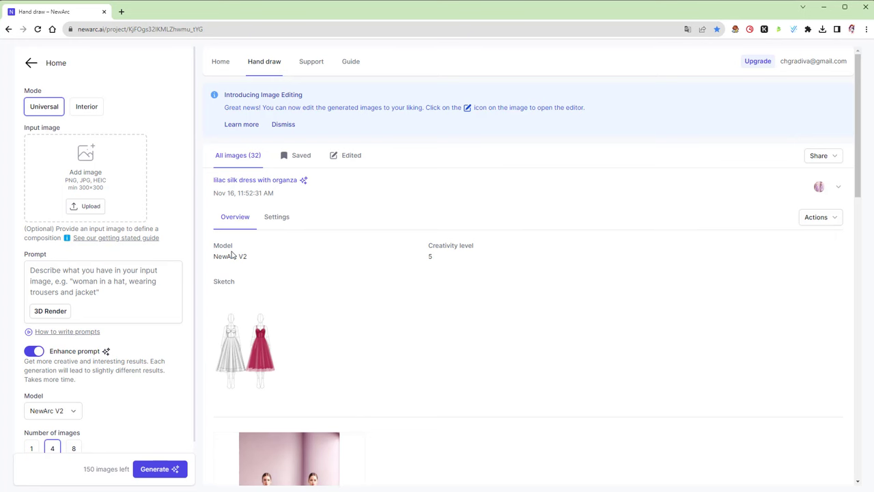
# Load the Desktop sketch 'платье с розами по рукавам-03' as NewArc's input image
pyautogui.click(90, 205)
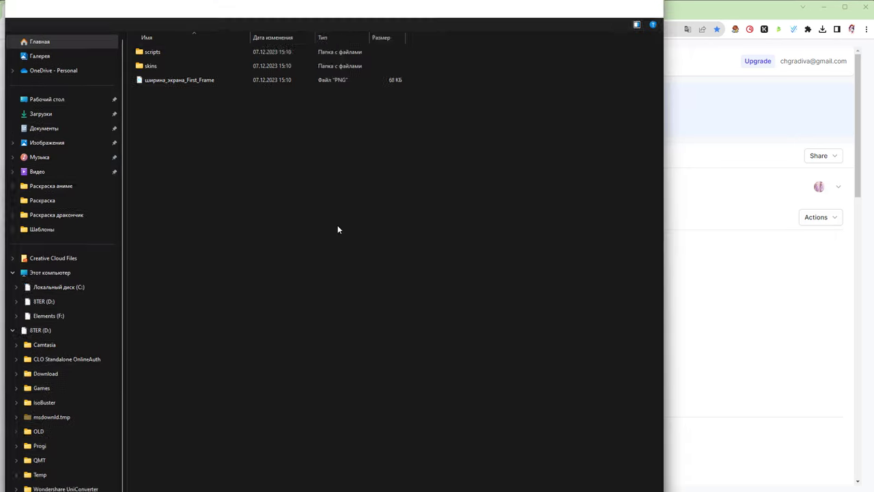
pyautogui.click(45, 99)
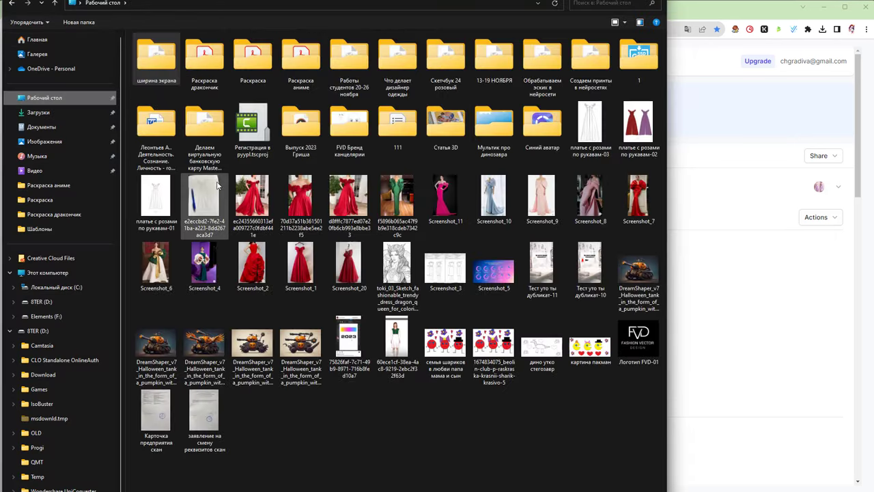
pyautogui.click(587, 132)
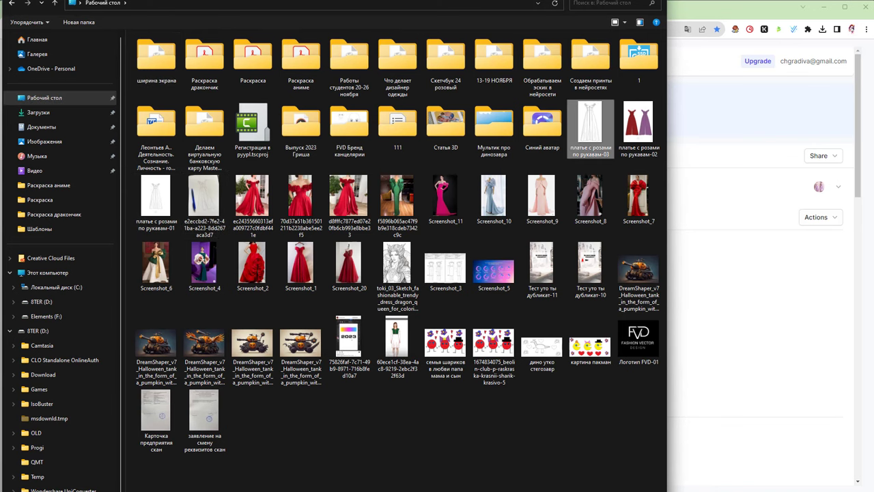
pyautogui.doubleClick(591, 130)
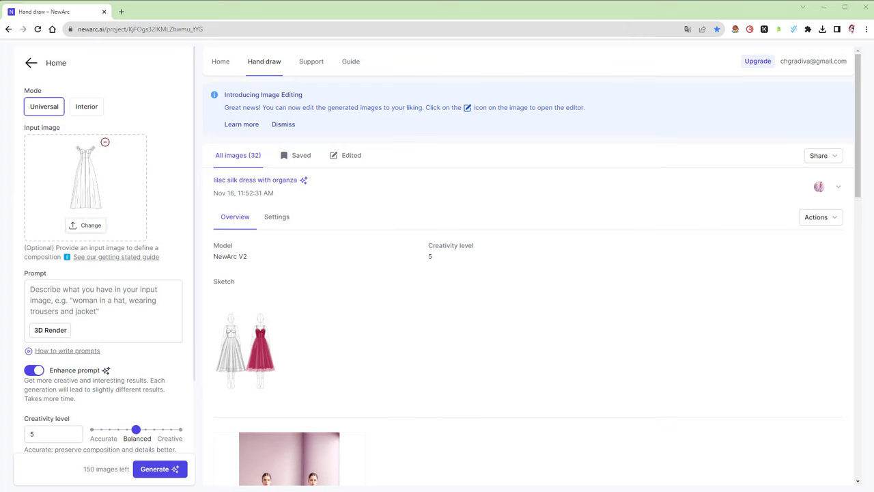
# Generate one No Style image with the prompt 'velvet red dress with rose sleeves'
pyautogui.click(85, 308)
pyautogui.write('velvet red dress with rose sleeves')
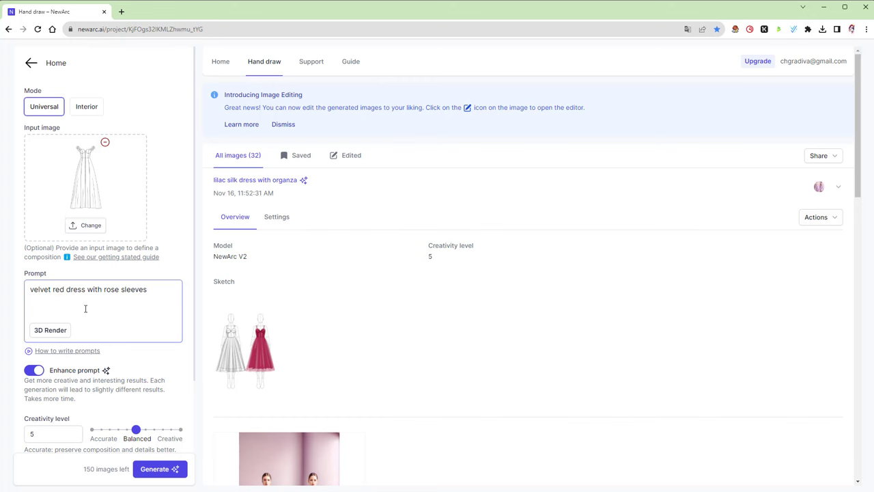
pyautogui.click(48, 334)
pyautogui.click(71, 106)
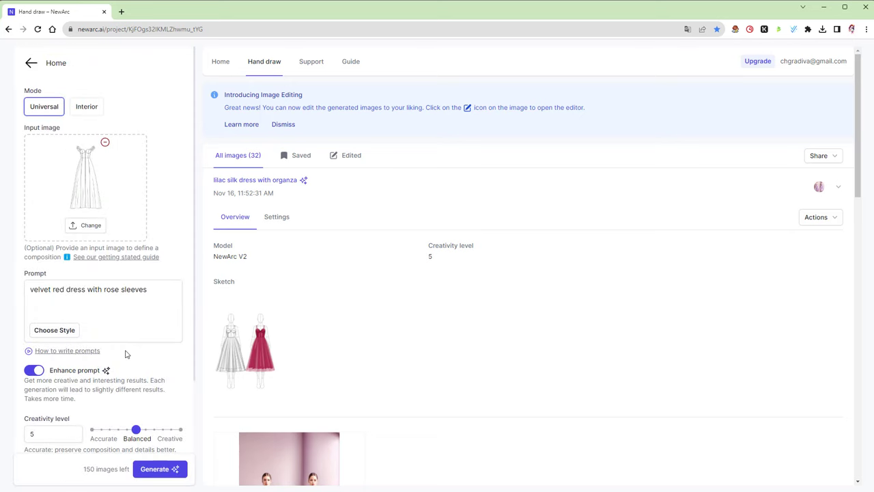
pyautogui.scroll(-2, 125, 354)
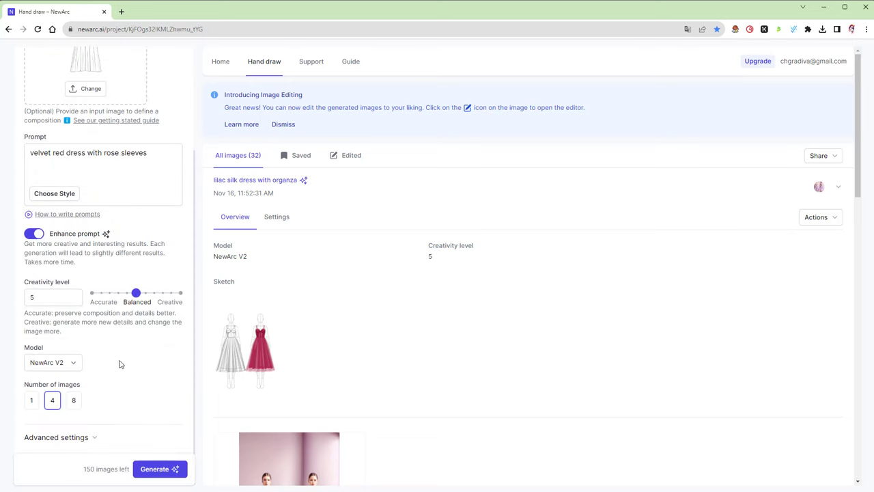
pyautogui.click(32, 401)
pyautogui.click(160, 468)
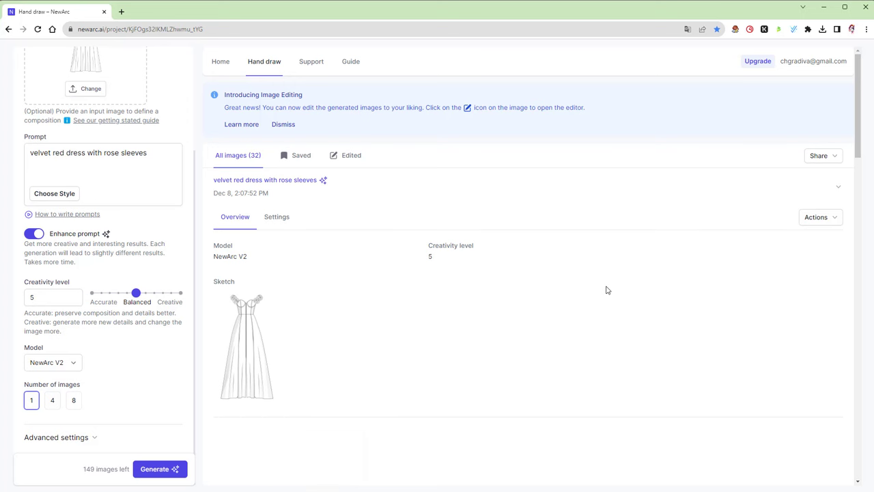
# View the red gown render full-size, then regenerate with creativity at 0 (Accurate)
pyautogui.scroll(-3, 575, 305)
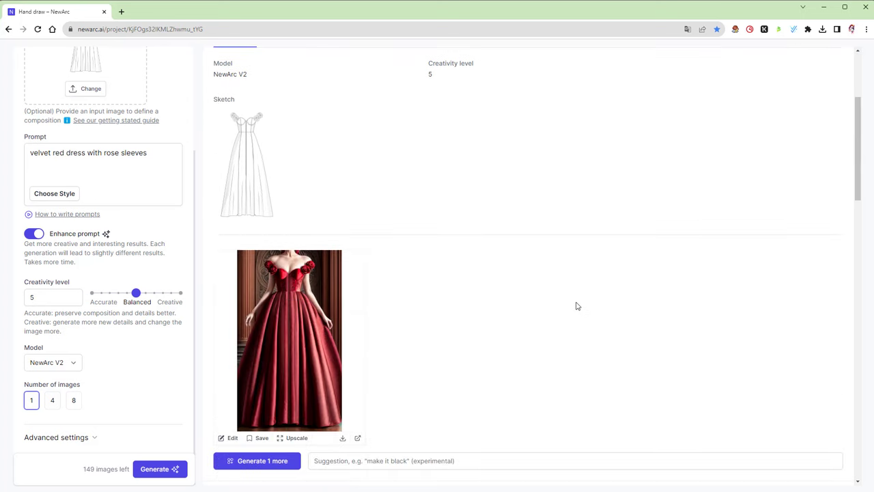
pyautogui.click(309, 335)
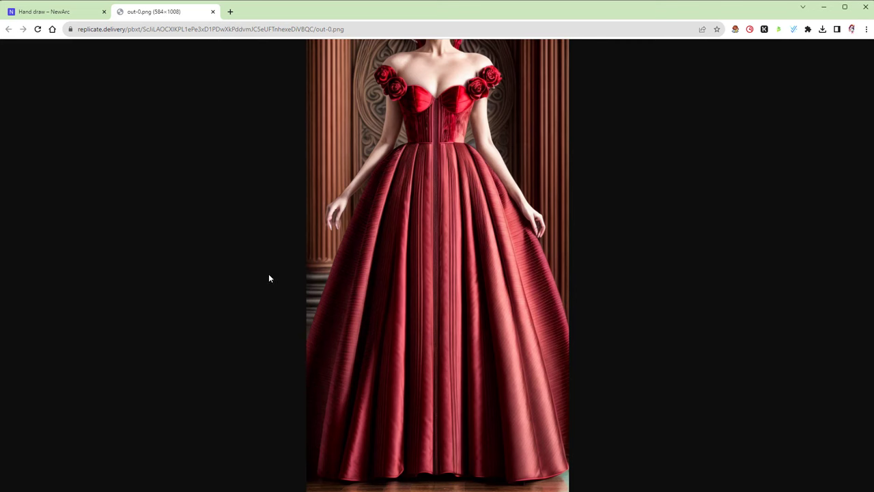
pyautogui.click(57, 15)
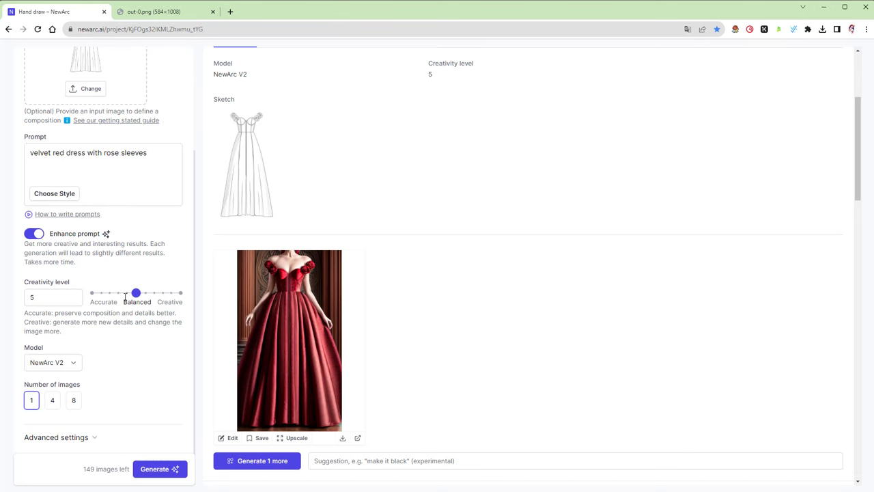
pyautogui.moveTo(134, 295); pyautogui.dragTo(94, 294)
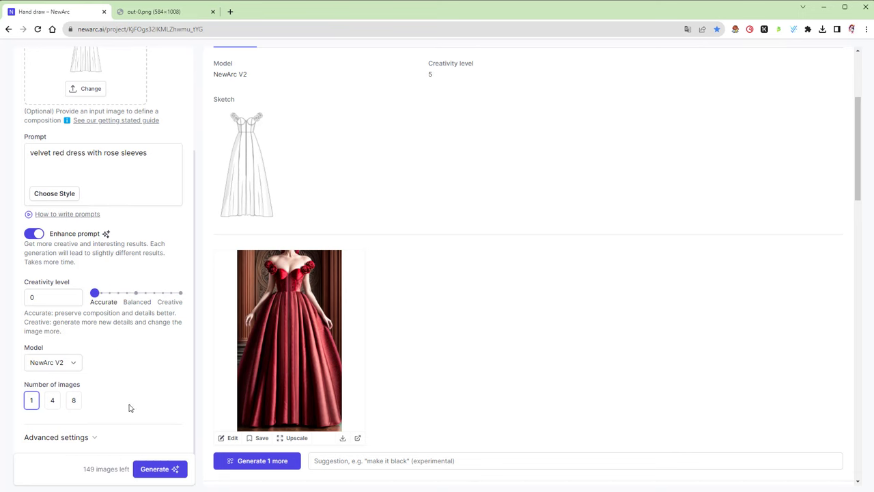
pyautogui.click(154, 470)
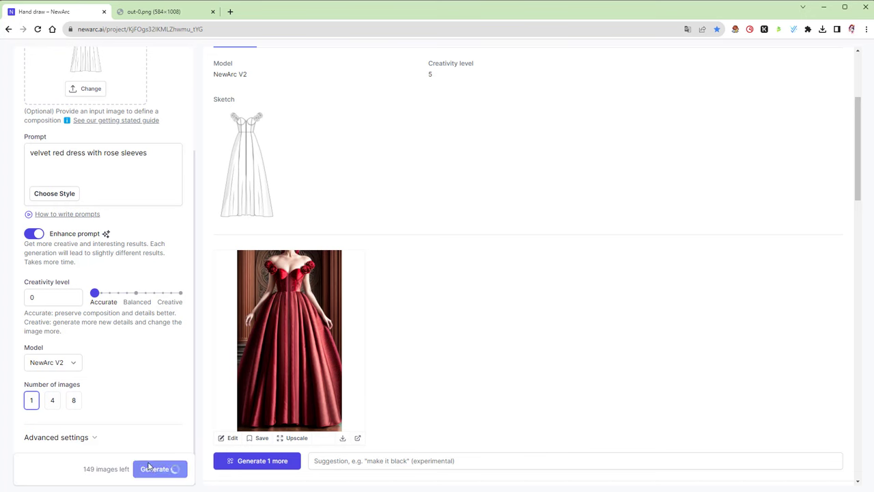
# Save the red gown render to the Desktop as out-0.png and return to NewArc
pyautogui.click(273, 352)
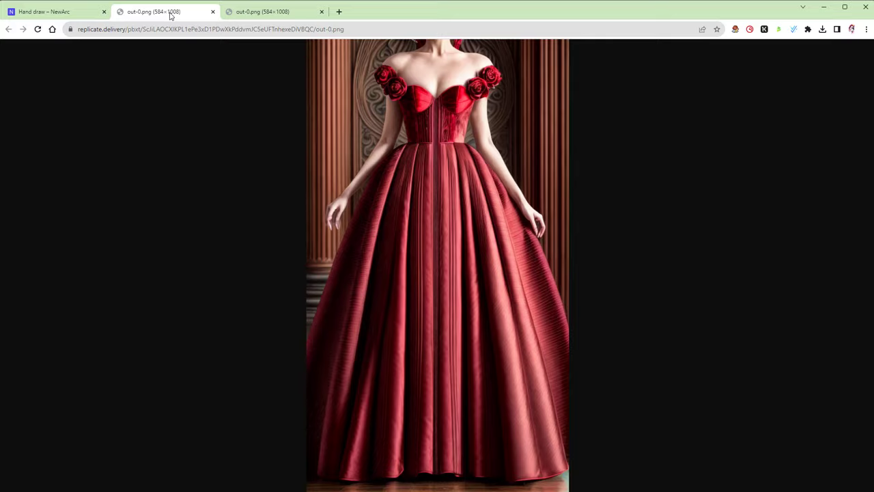
pyautogui.moveTo(264, 12)
pyautogui.mouseDown()
pyautogui.moveTo(364, 62)
pyautogui.moveTo(331, 16)
pyautogui.mouseUp()
pyautogui.rightClick(413, 162)
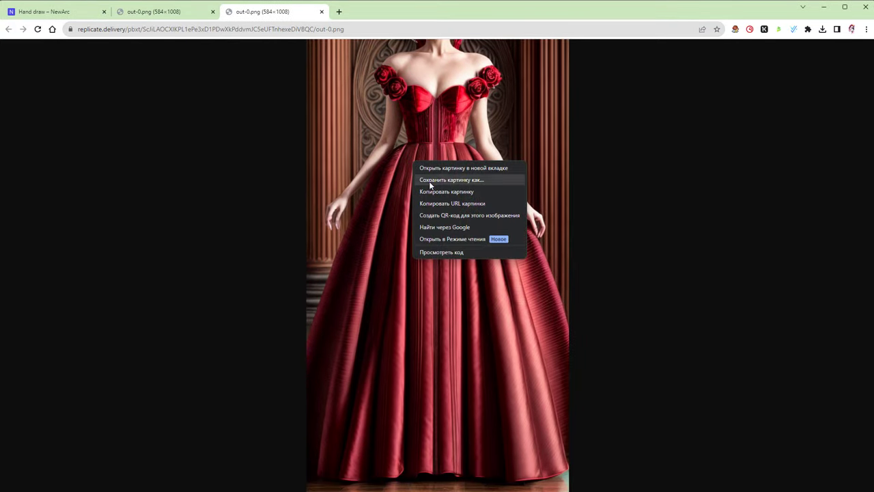
pyautogui.click(429, 180)
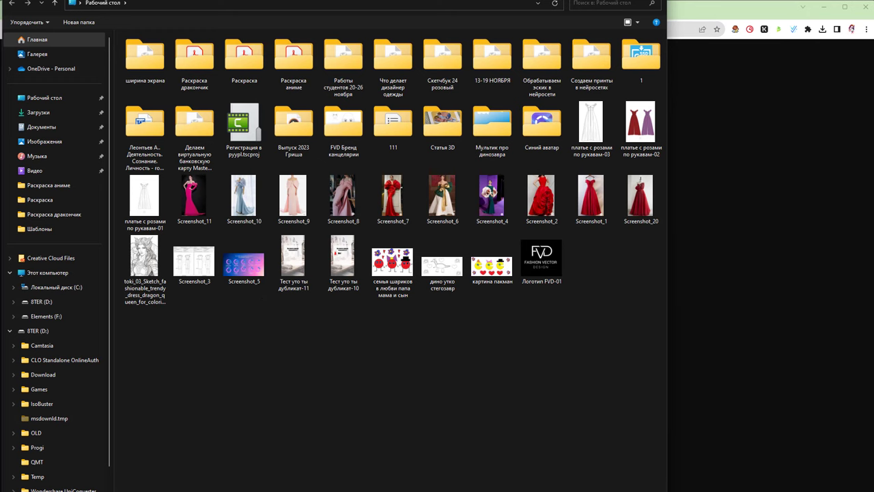
pyautogui.press('Return')
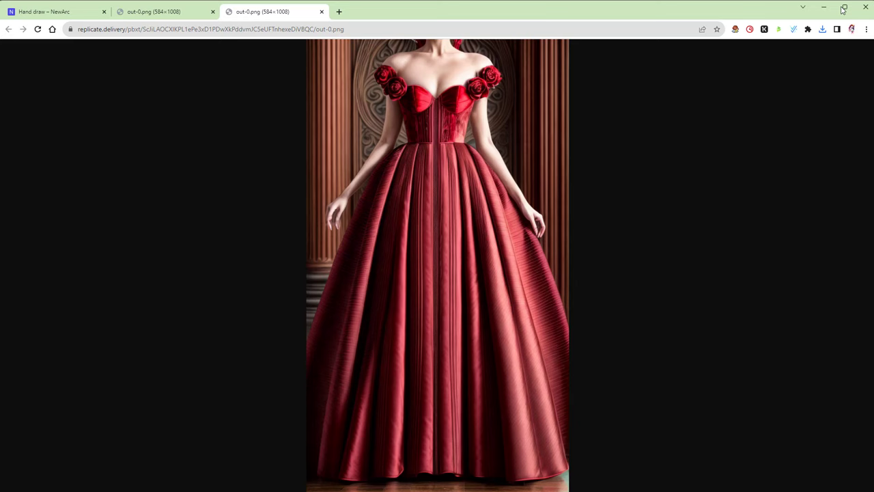
pyautogui.click(841, 7)
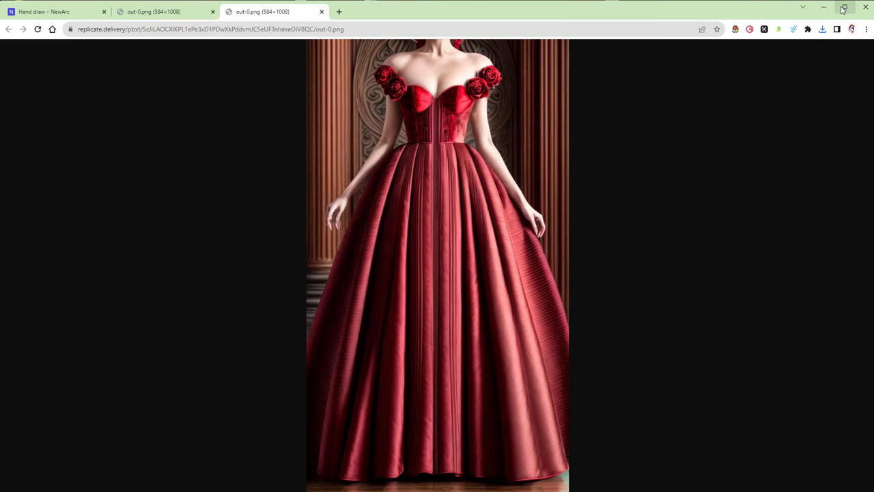
pyautogui.click(155, 13)
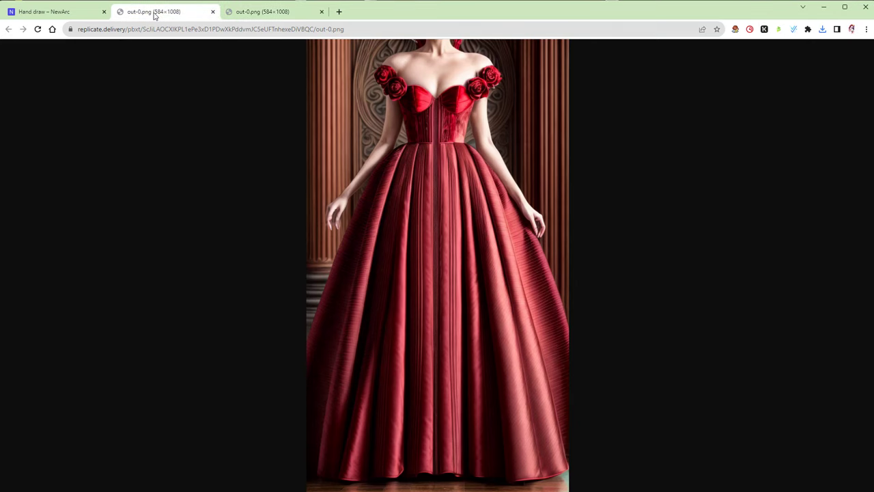
pyautogui.click(79, 13)
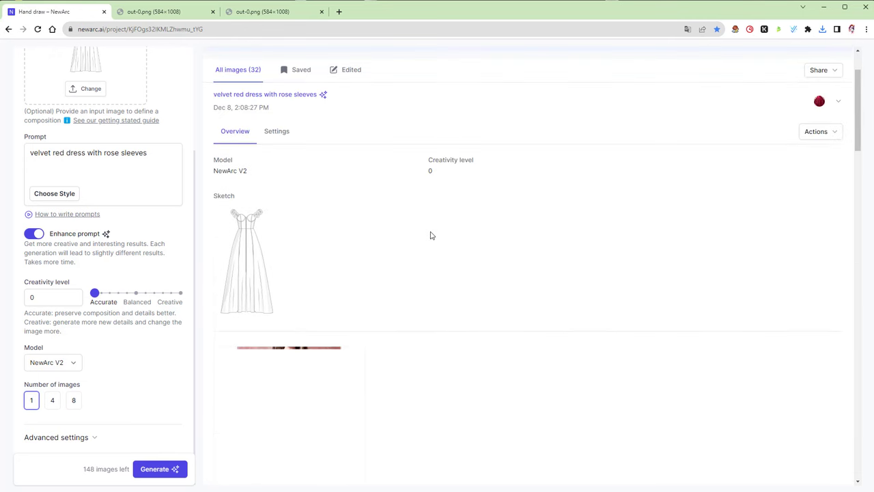
# Back in NewArc, set Creativity to 1 and generate another red rose-sleeve dress render
pyautogui.scroll(-1, 450, 230)
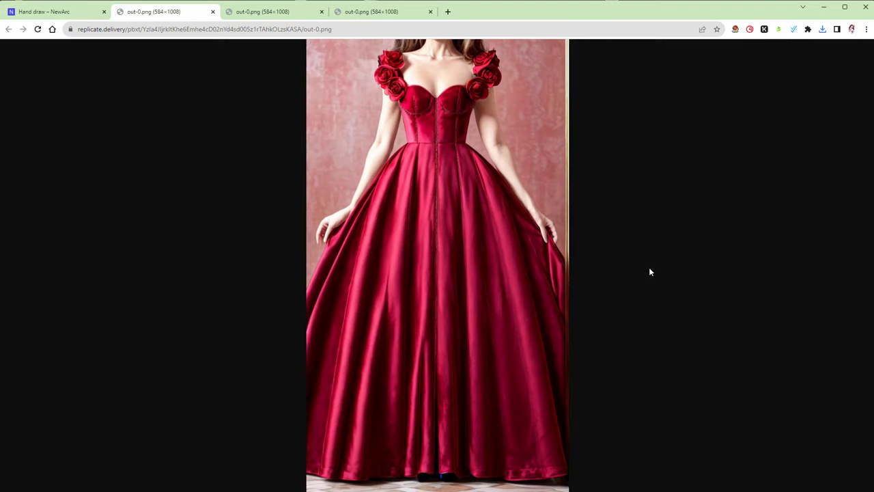
pyautogui.click(72, 16)
pyautogui.click(101, 294)
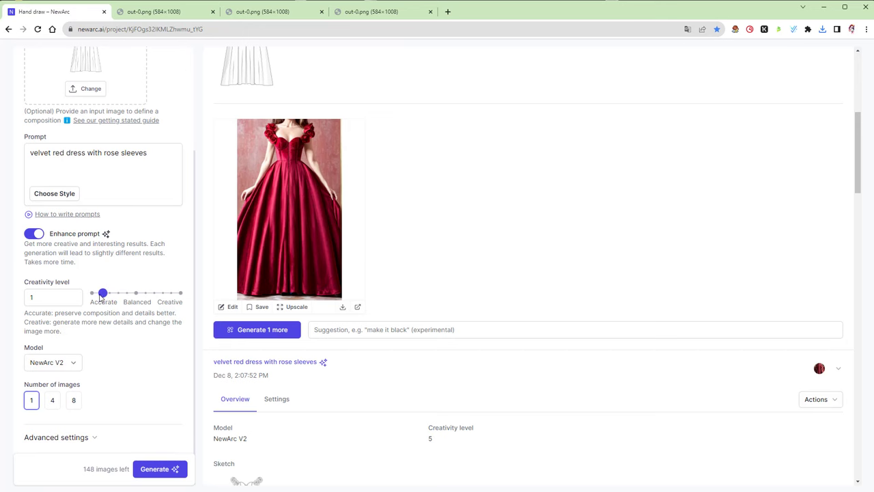
pyautogui.click(158, 470)
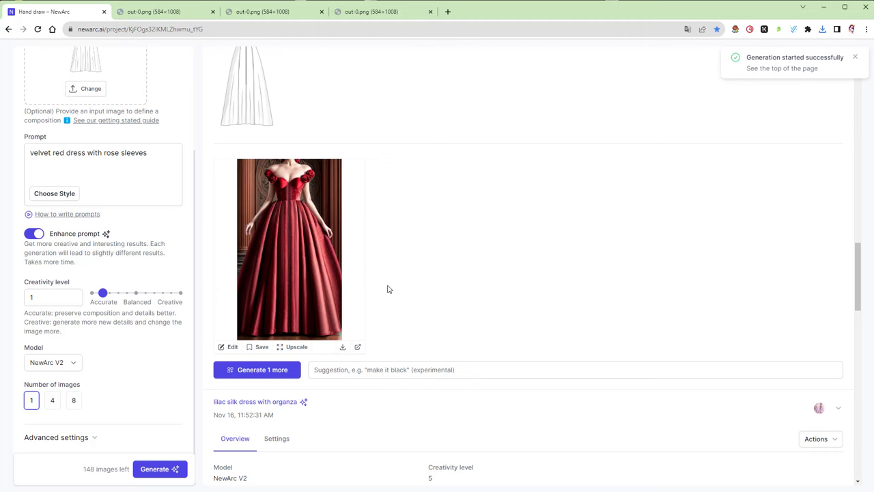
# Open the red gown result and the newest puffed rose-sleeve dress render full-size in new tabs
pyautogui.click(336, 287)
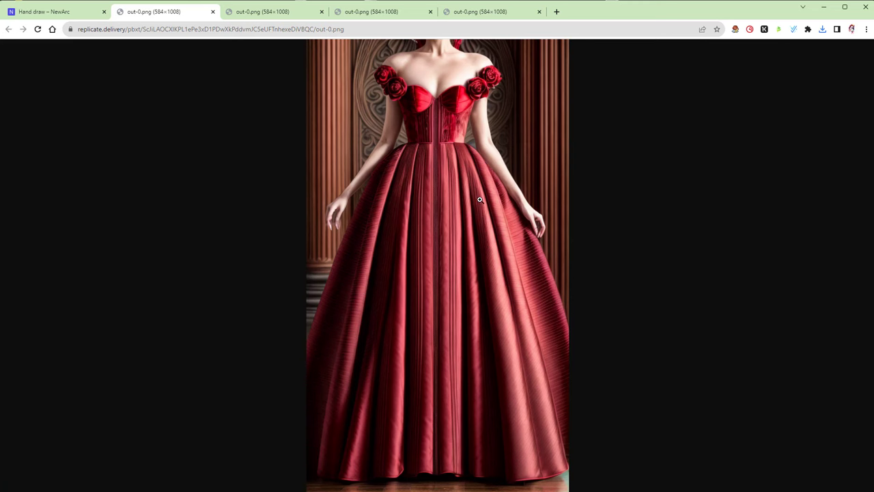
pyautogui.click(73, 13)
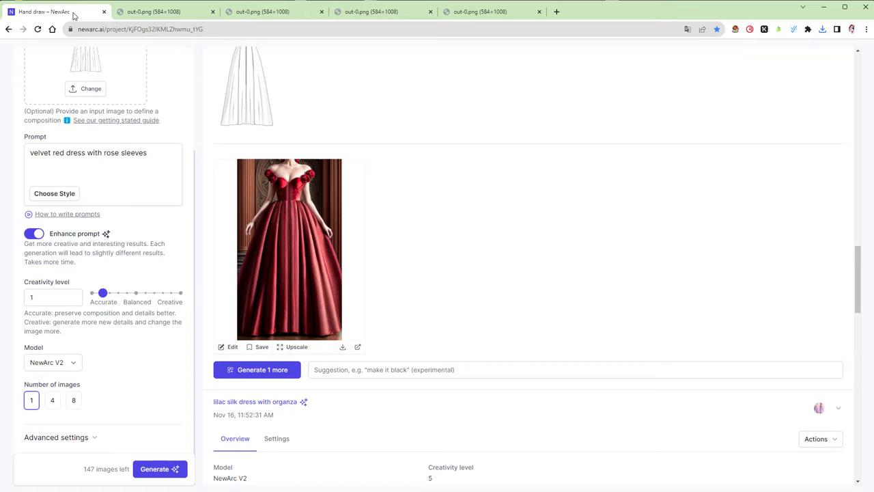
pyautogui.scroll(5, 415, 261)
pyautogui.scroll(5, 414, 259)
pyautogui.scroll(5, 396, 254)
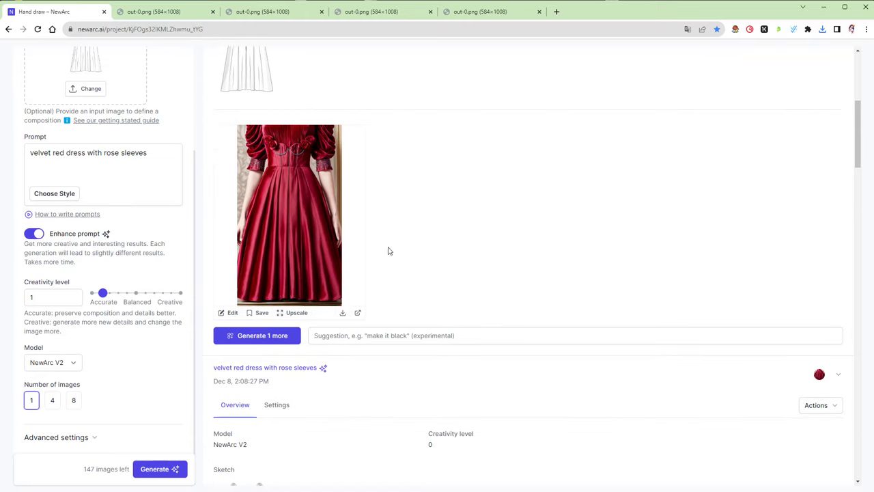
pyautogui.click(298, 223)
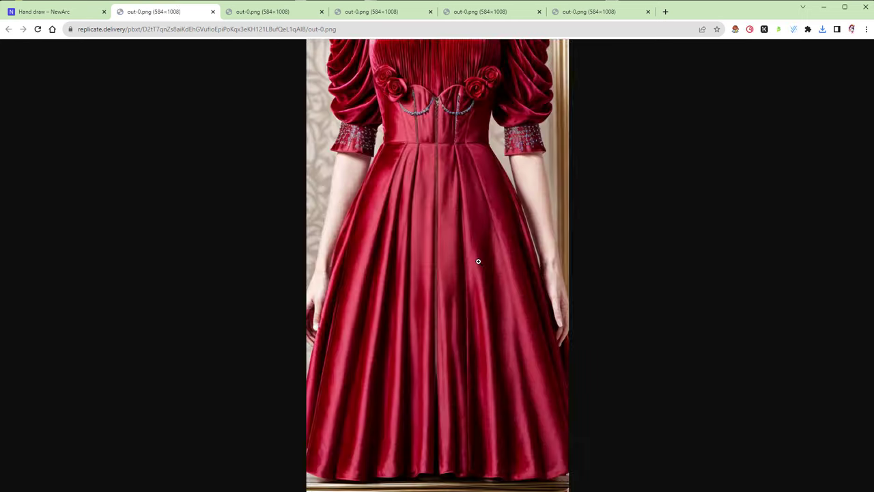
pyautogui.click(65, 11)
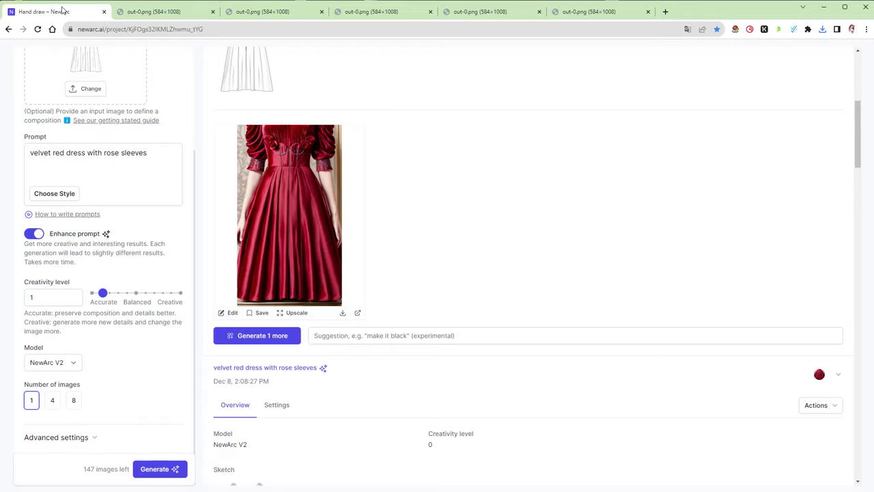
pyautogui.scroll(-1, 402, 206)
pyautogui.scroll(-4, 402, 206)
pyautogui.scroll(-1, 402, 206)
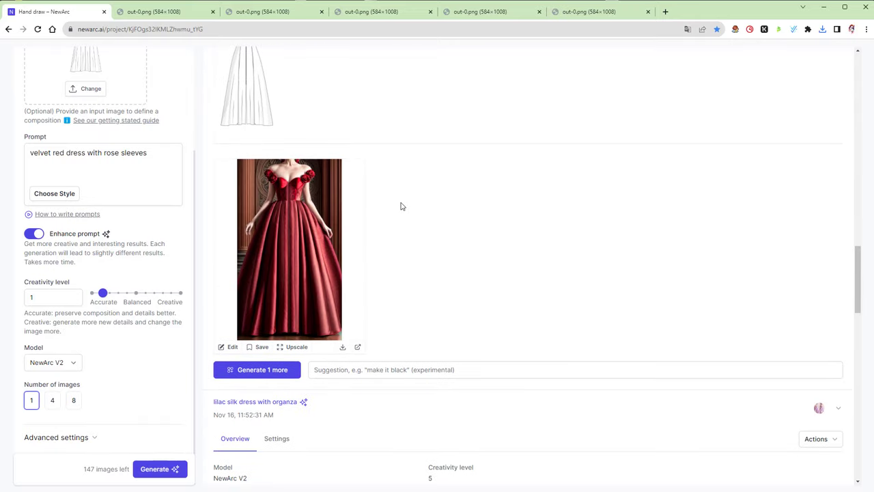